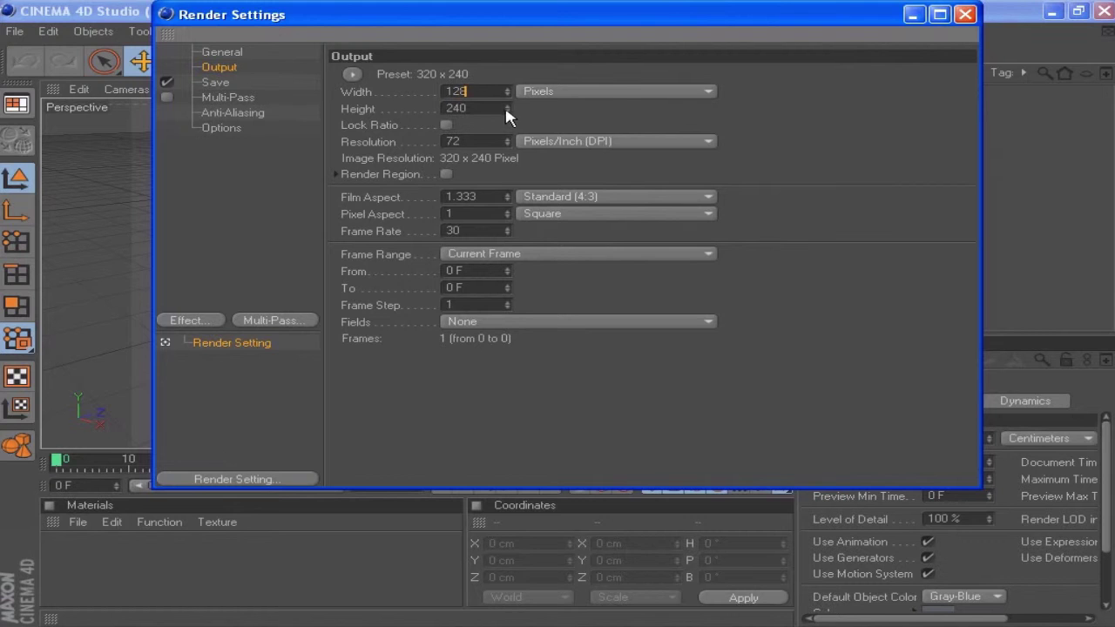
Set the render output size to 1280 by 720 pixels and save the project as tut.c4d.
left_click(478, 88)
left_click(469, 108)
type("720")
key("Return")
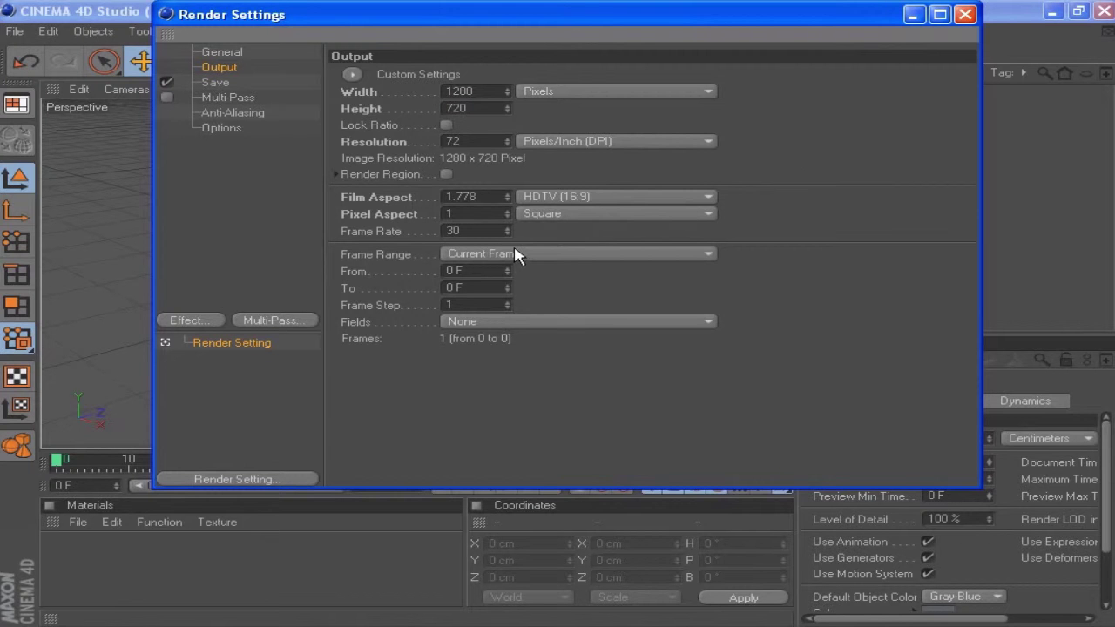
left_click(965, 13)
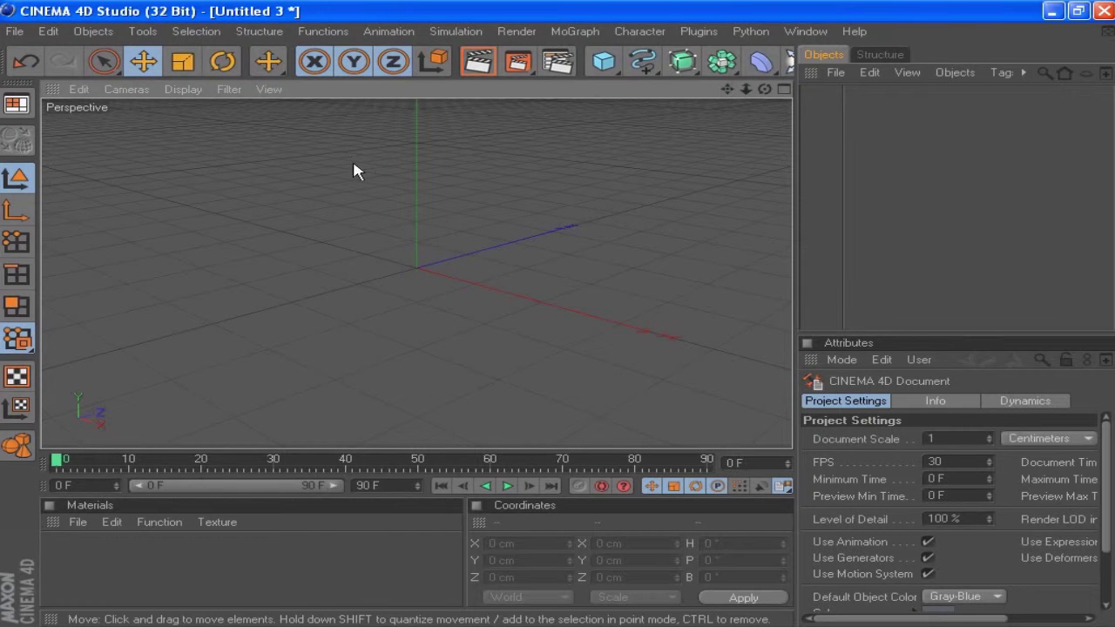
left_click(14, 30)
left_click(70, 171)
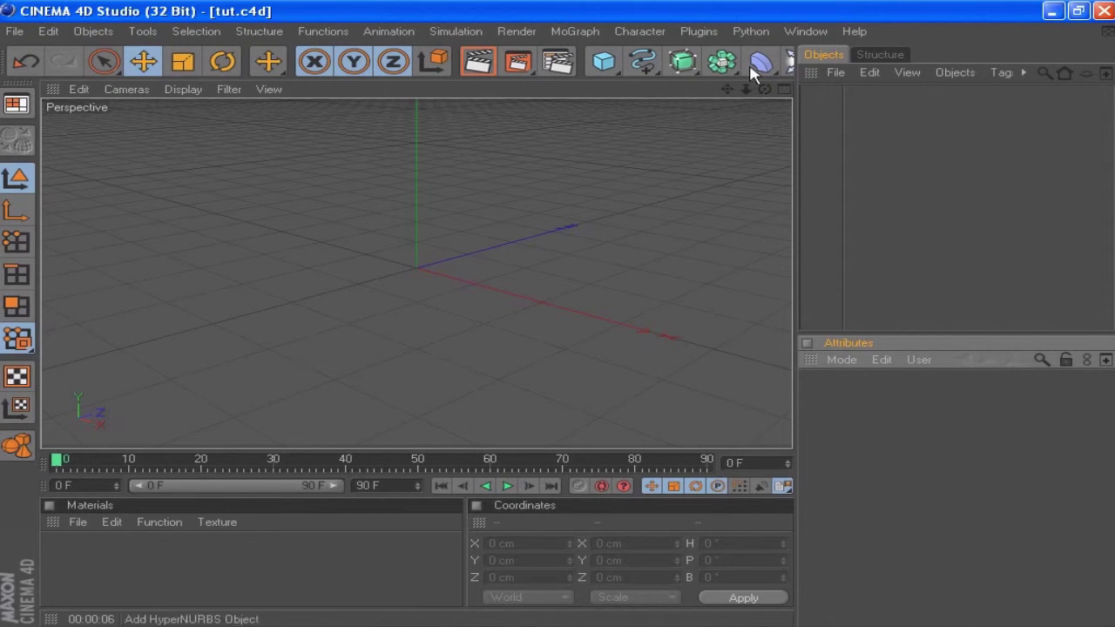
Add a camera, look through it, and set its position to X 0, Y 0, Z -6000 cm.
left_click_drag(788, 69, 834, 179)
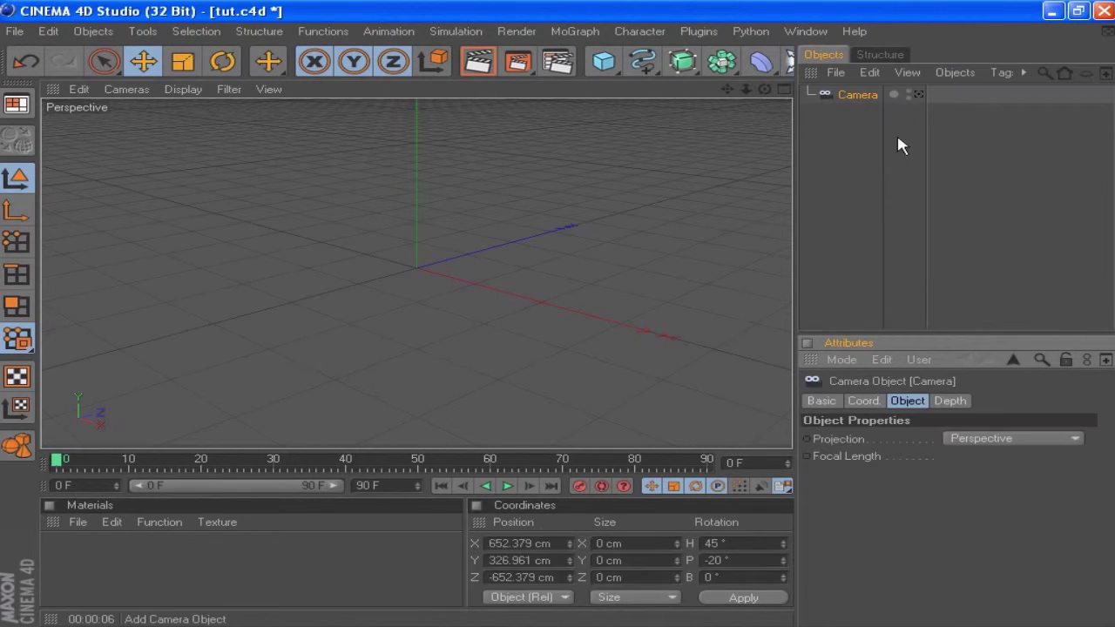
left_click(863, 401)
left_click(874, 439)
type("0")
key("Tab")
type("0")
key("Tab")
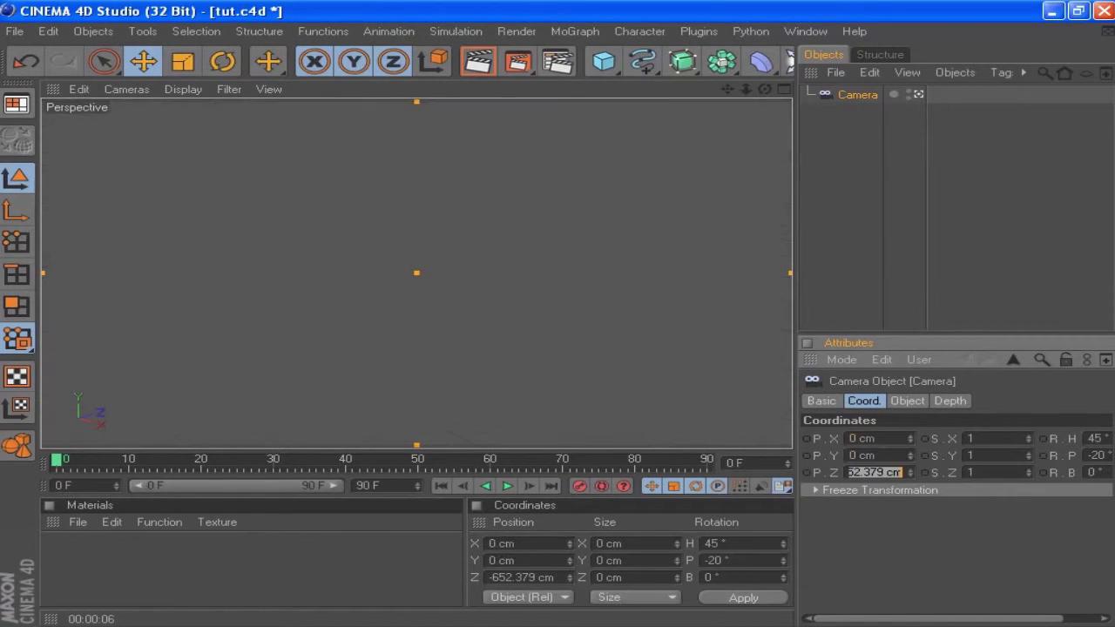
key("BackSpace")
key("Return")
Set the camera's heading and pitch rotation to 0°.
double_click(1111, 441)
type("0")
key("Tab")
type("0")
key("Return")
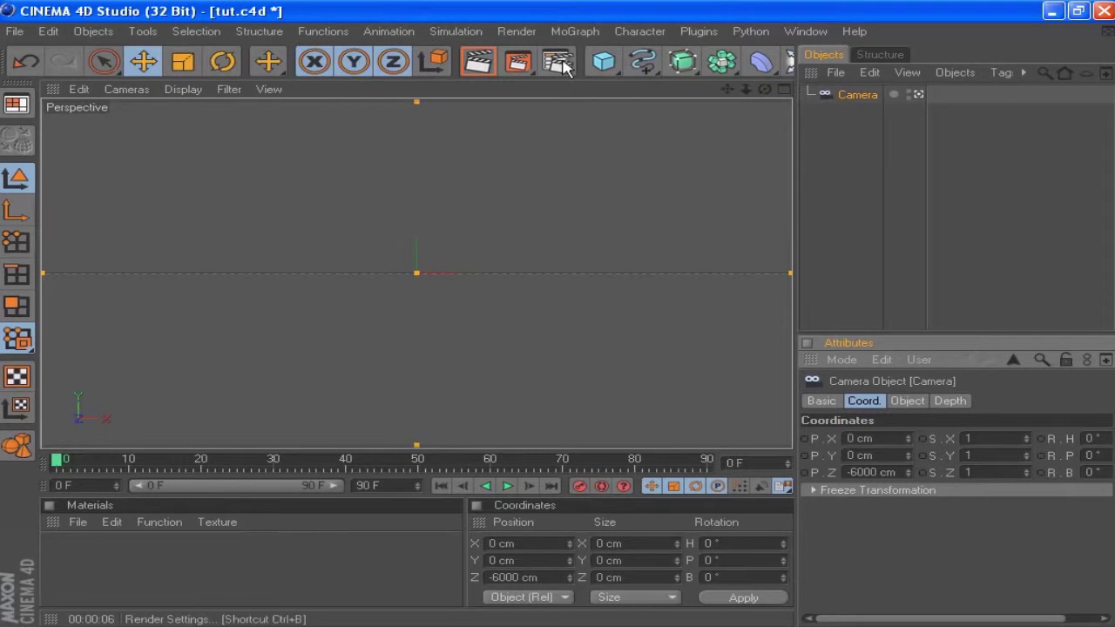
Add a plane object and set its orientation to +Z.
left_click_drag(604, 61, 767, 104)
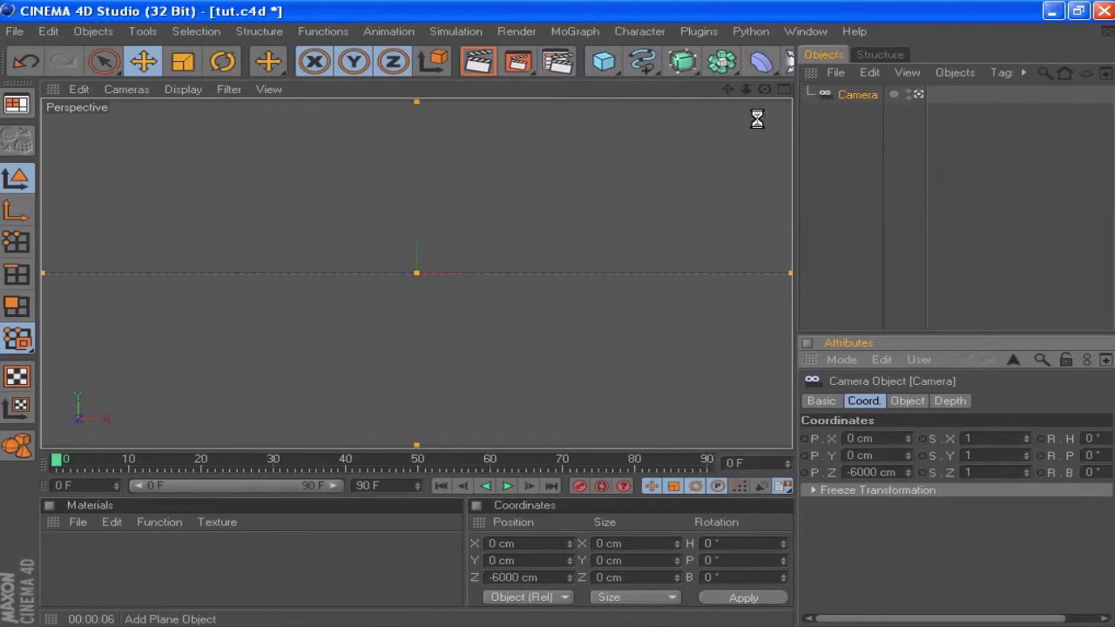
left_click(909, 403)
left_click(934, 507)
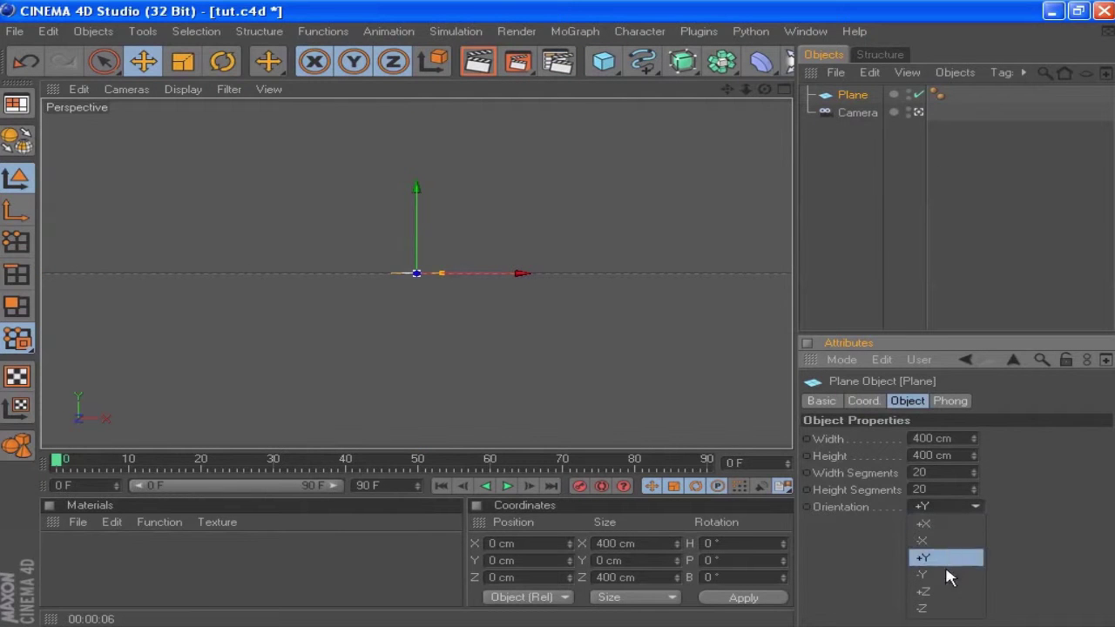
left_click(948, 592)
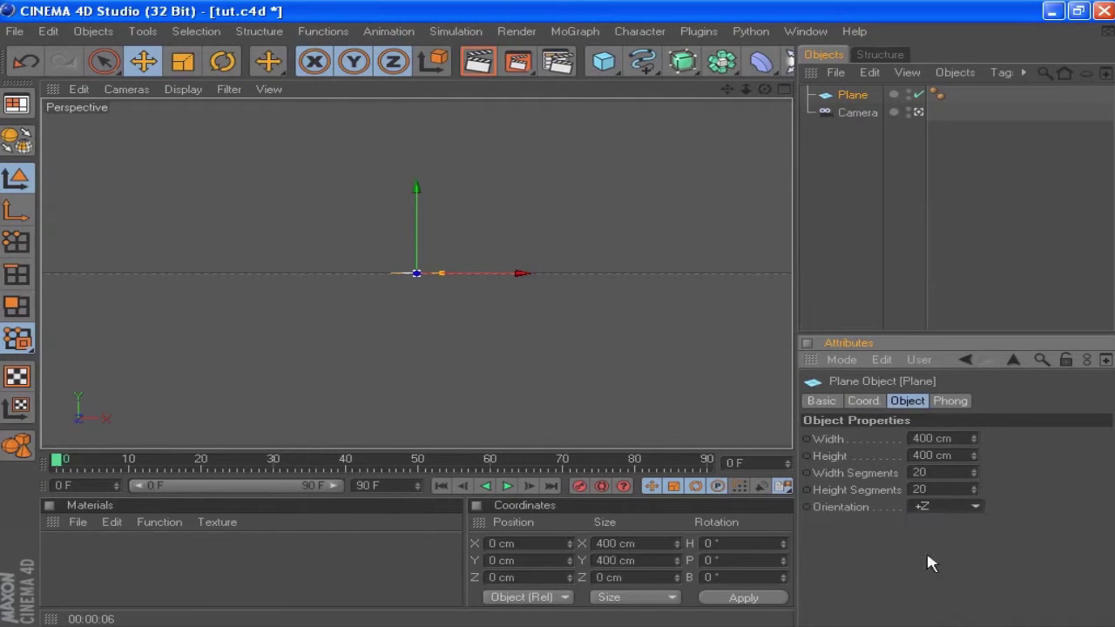
Set the plane's width to 9000 cm and its height to 3000 cm.
left_click(962, 437)
type("5000")
key("Return")
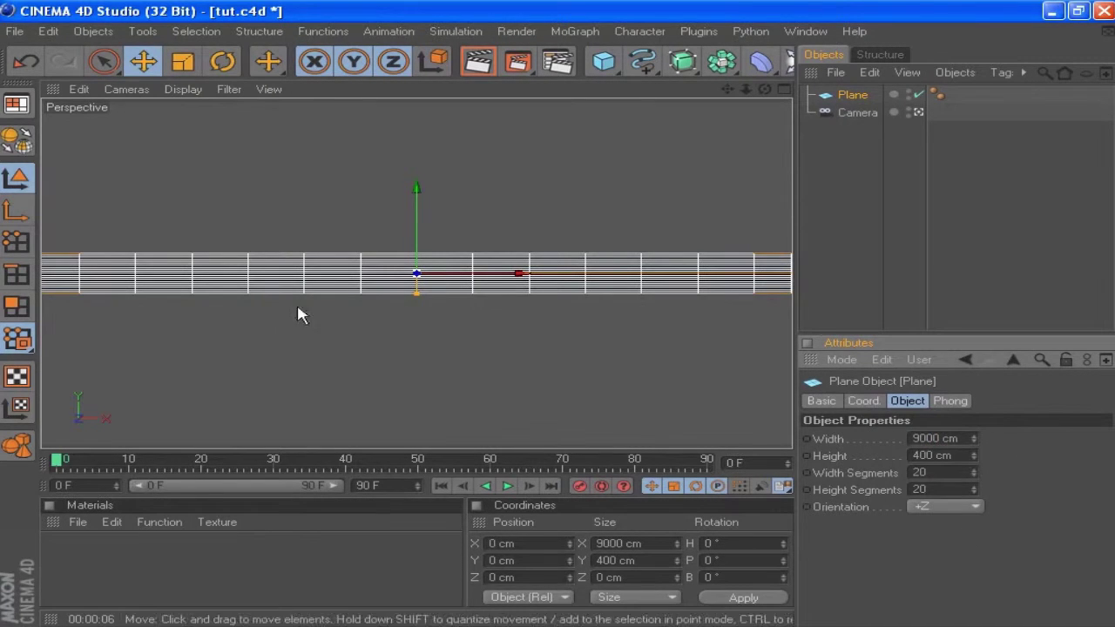
left_click(948, 456)
key("Return")
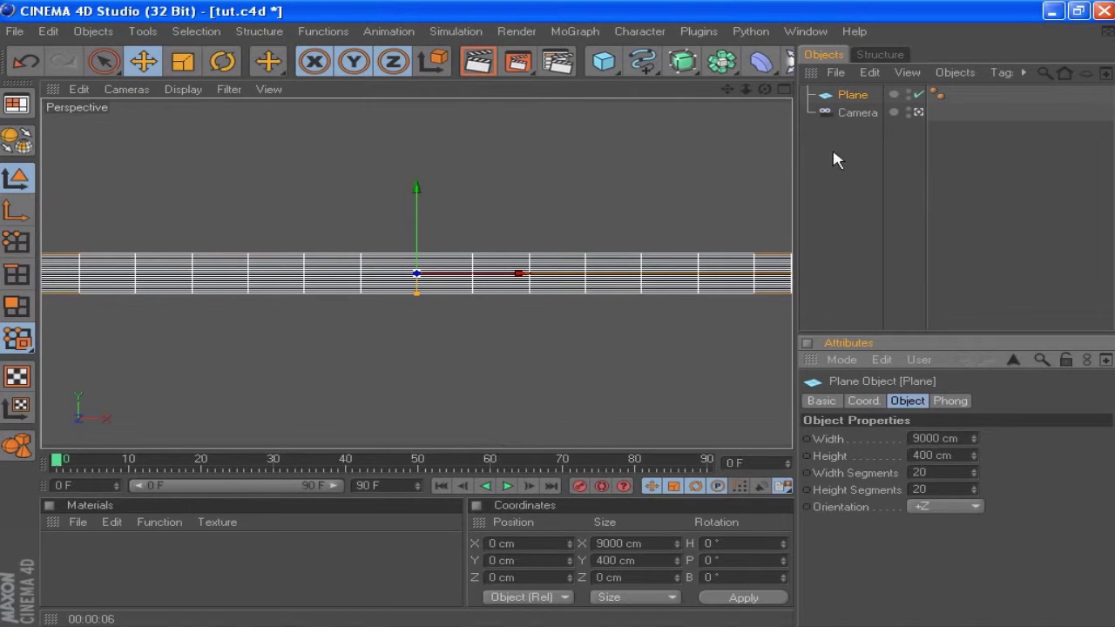
left_click(956, 455)
type("3000")
key("Return")
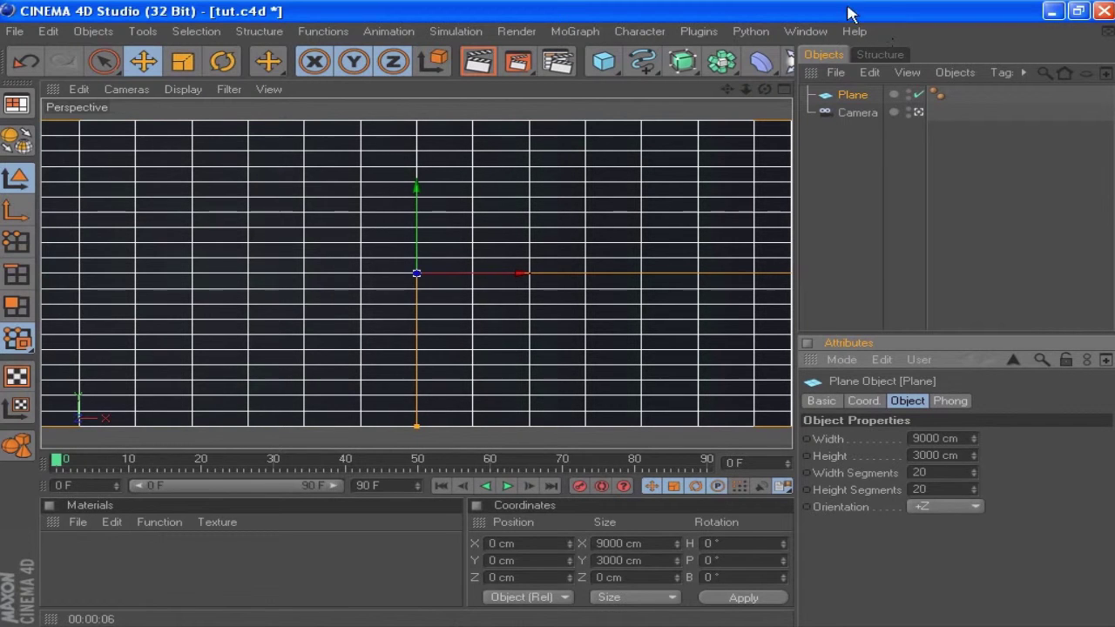
Set the plane's width segments to 145 and its height segments to 100.
double_click(923, 472)
type("145")
double_click(920, 489)
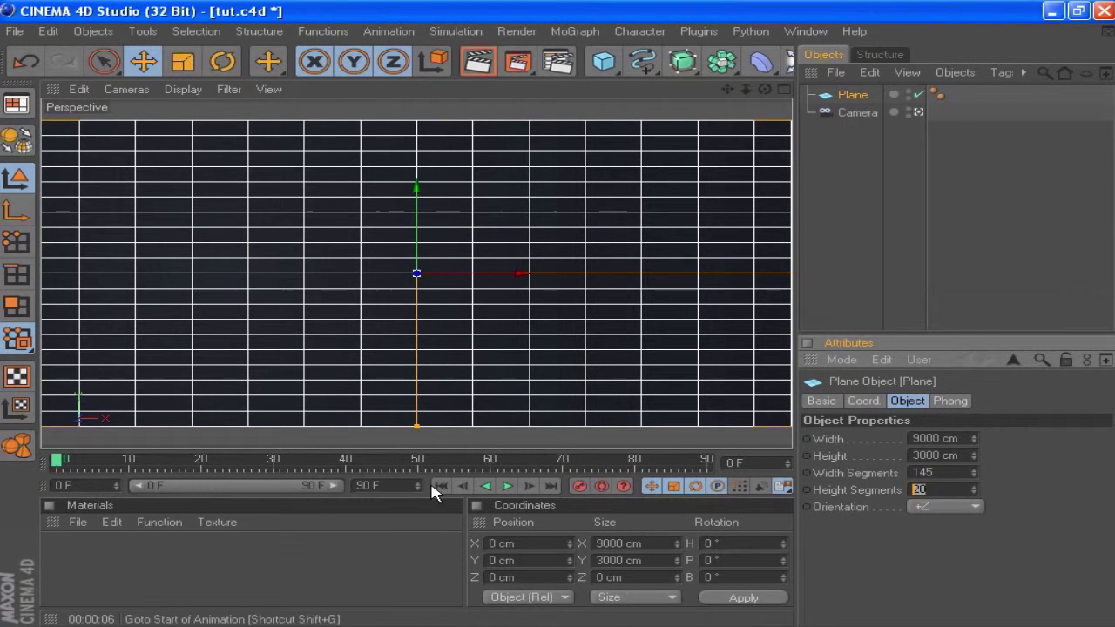
type("100")
key("Return")
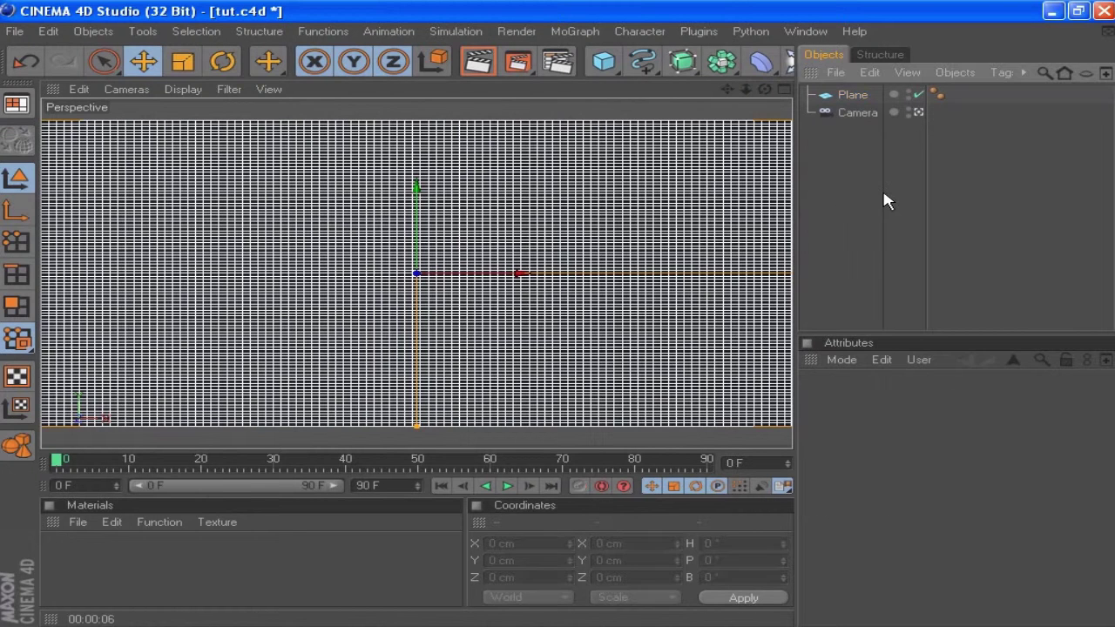
Rename the plane object as Back Plate.
double_click(852, 95)
type("Back")
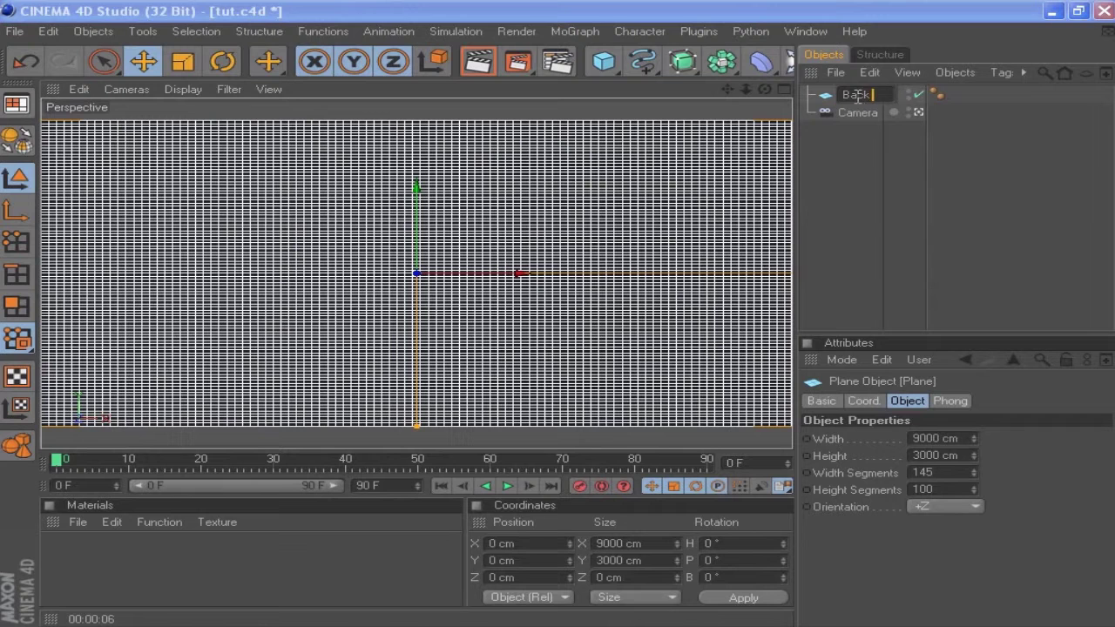
key("Return")
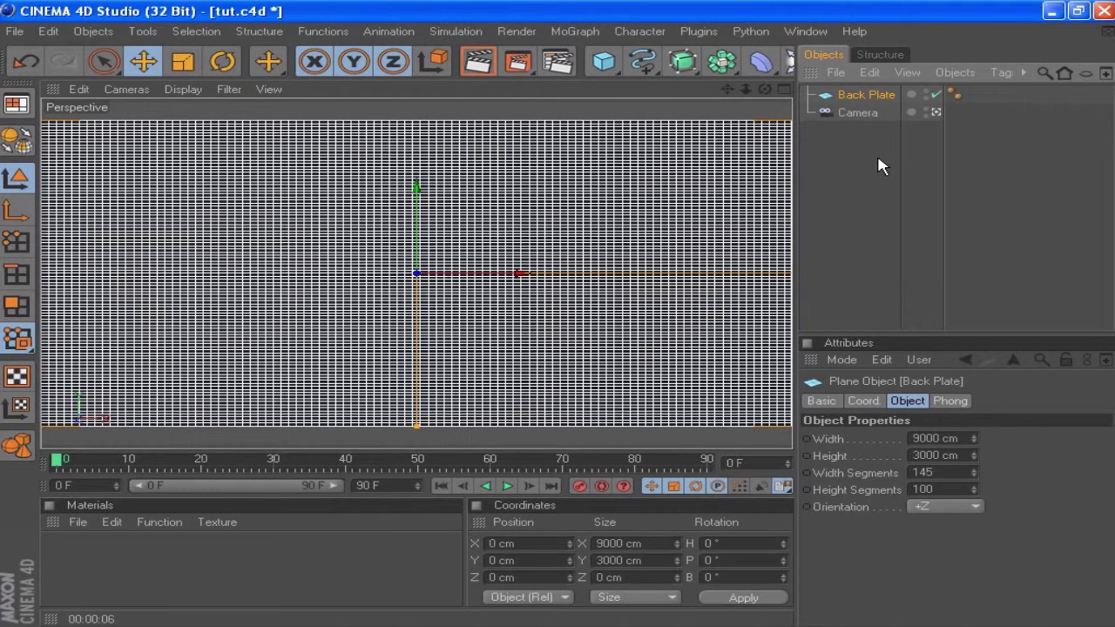
Add a MoText object reading "DEVIL CUBE" with a depth of -50.
left_click(595, 34)
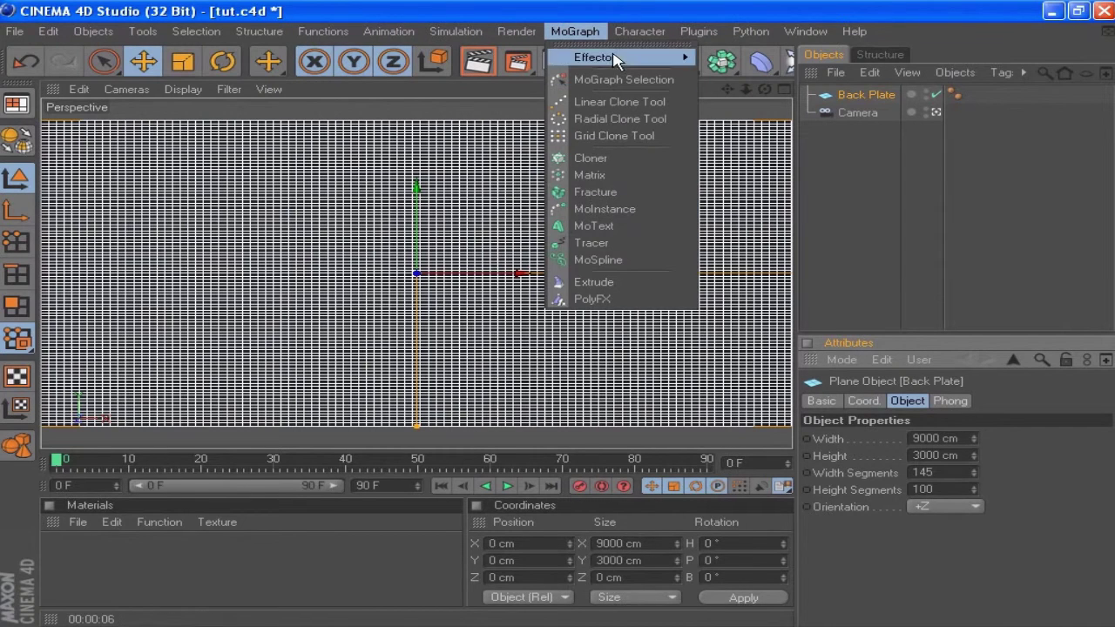
left_click(609, 226)
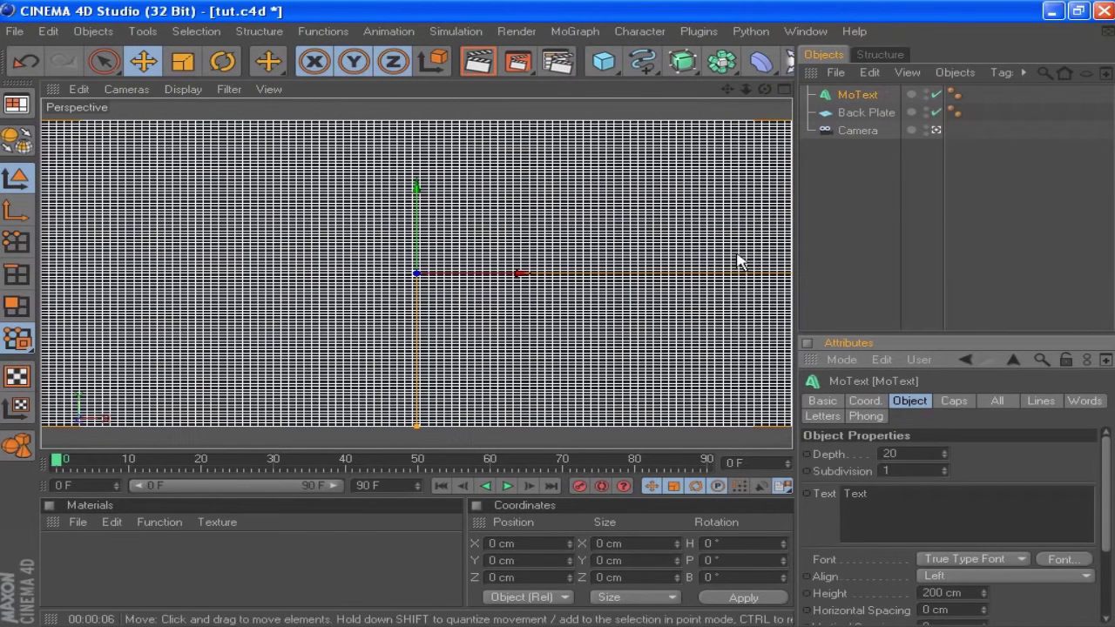
type("DEVIL CUBE")
left_click(937, 450)
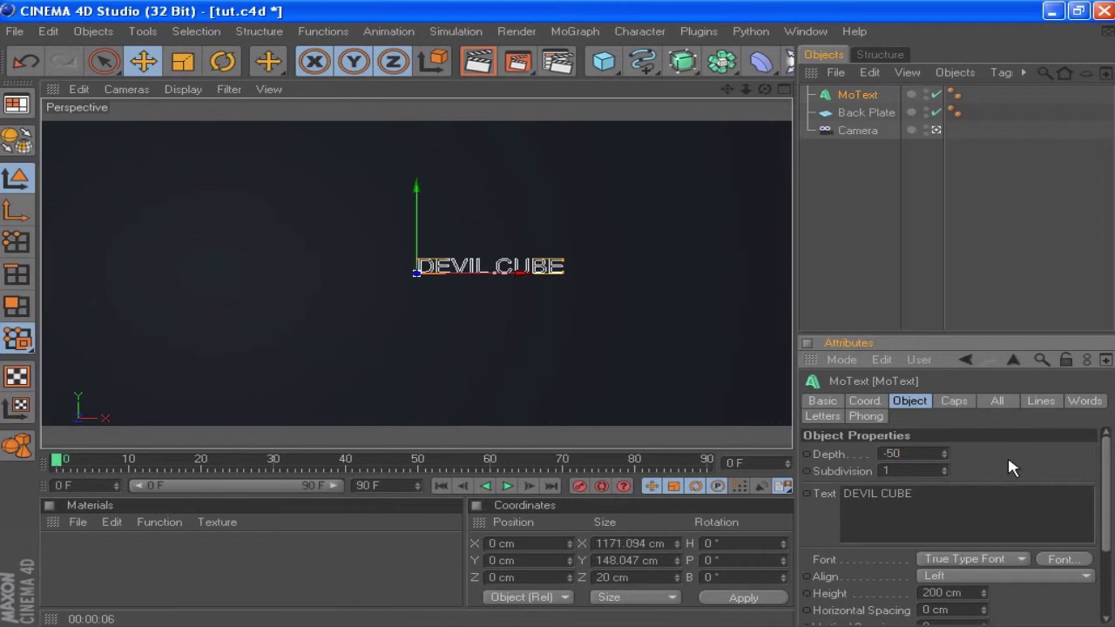
Set the MoText alignment to Middle and its height to 600 cm.
left_click(1006, 575)
left_click(1002, 538)
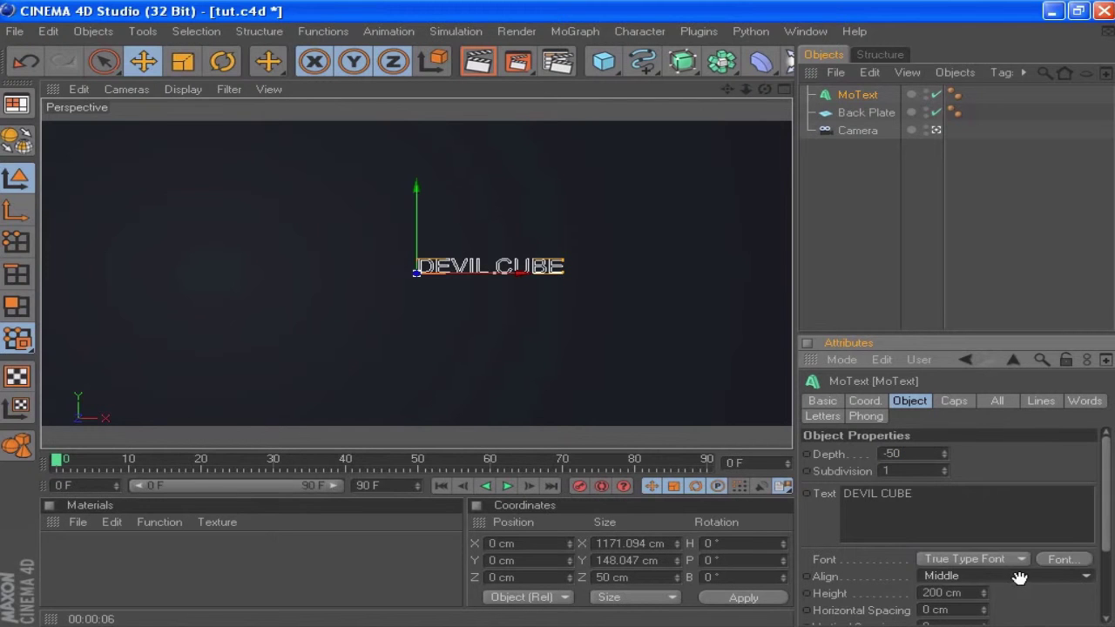
scroll(1020, 598, "down", 1)
left_click(958, 567)
type("60")
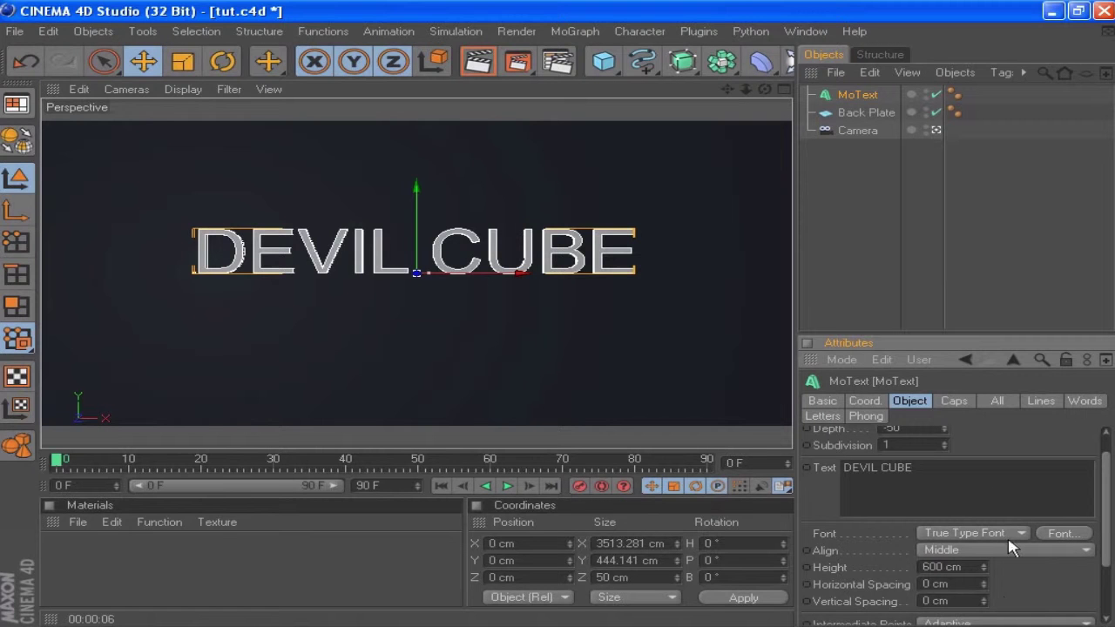
Change the MoText font to Bebas.
left_click(1061, 530)
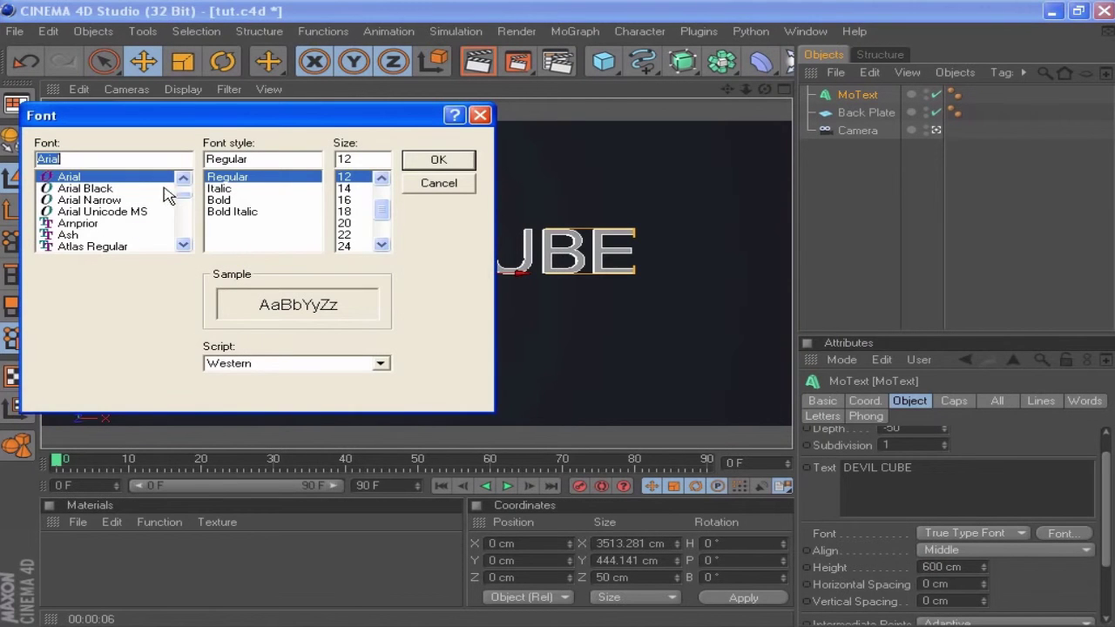
type("beb")
left_click(87, 177)
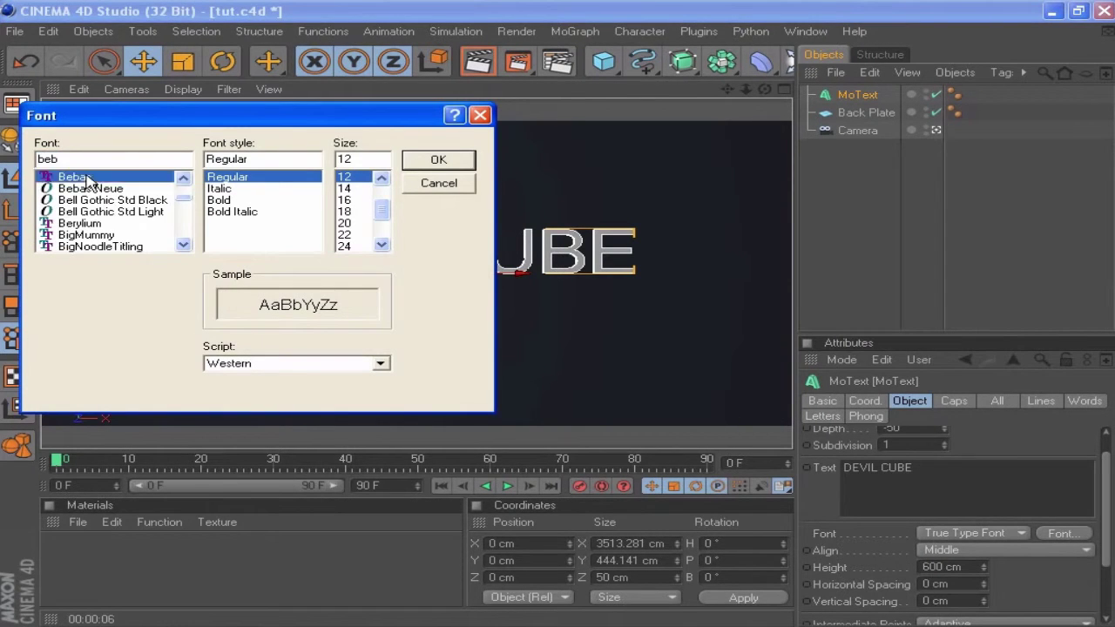
left_click(416, 163)
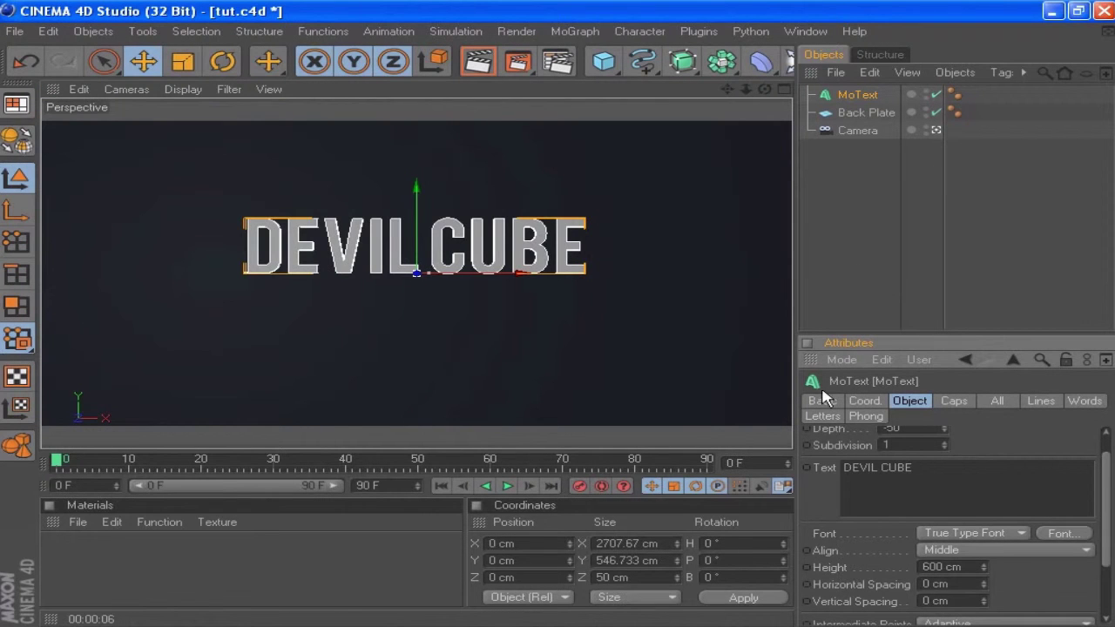
Apply the Bold font style to the Bebas text.
left_click(858, 95)
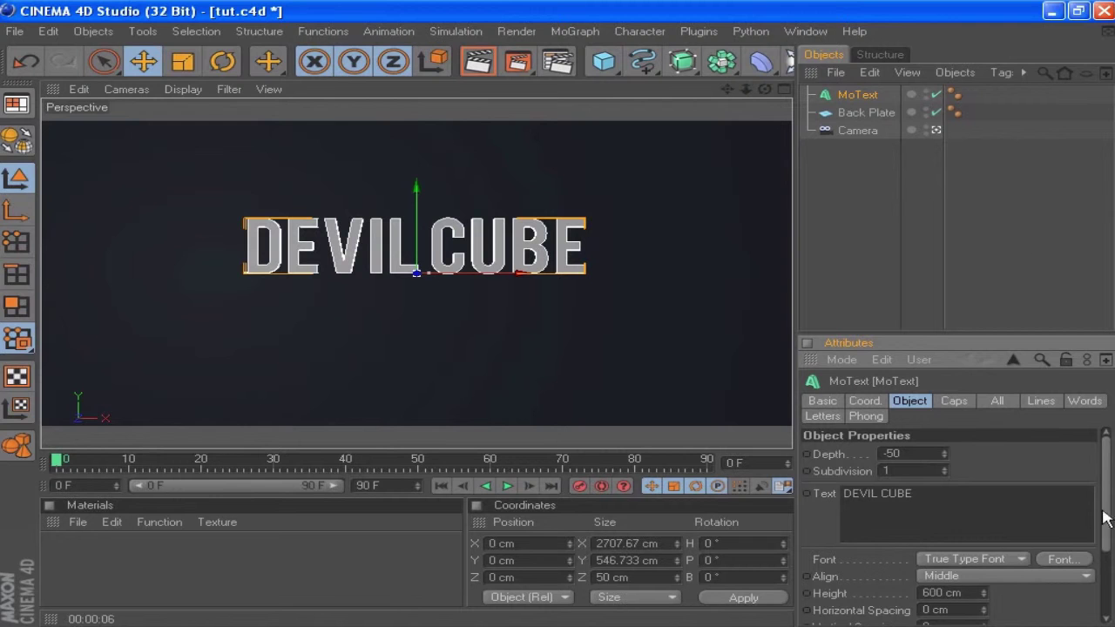
left_click(1061, 559)
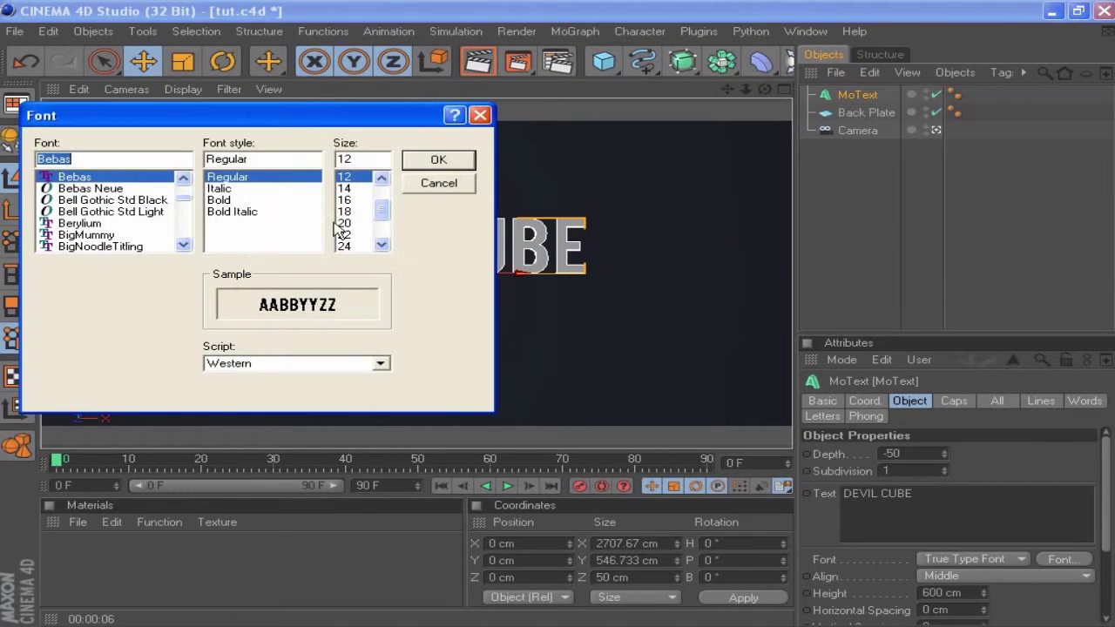
left_click(255, 200)
left_click(437, 161)
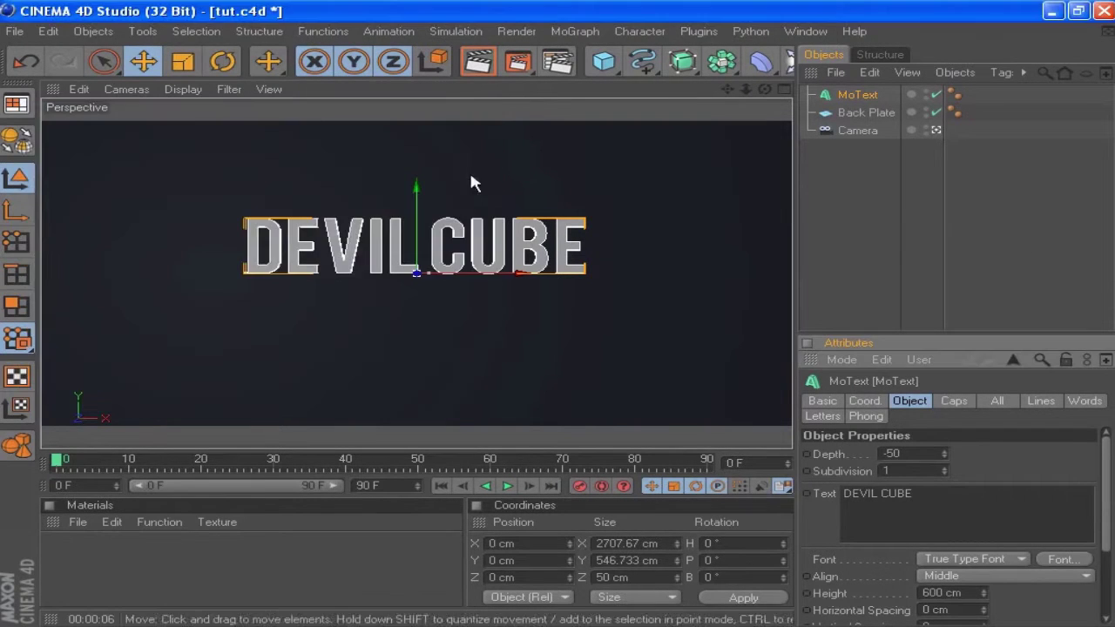
Set the MoText height to 650 cm.
scroll(958, 557, "down", 1)
double_click(949, 575)
type("6")
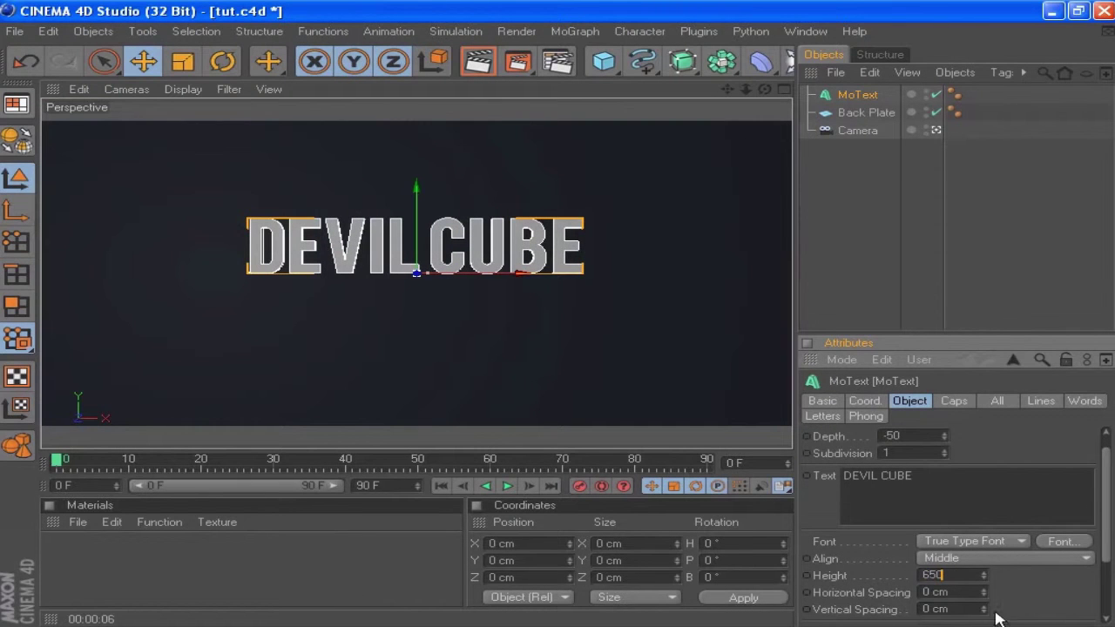
type("50")
key("Return")
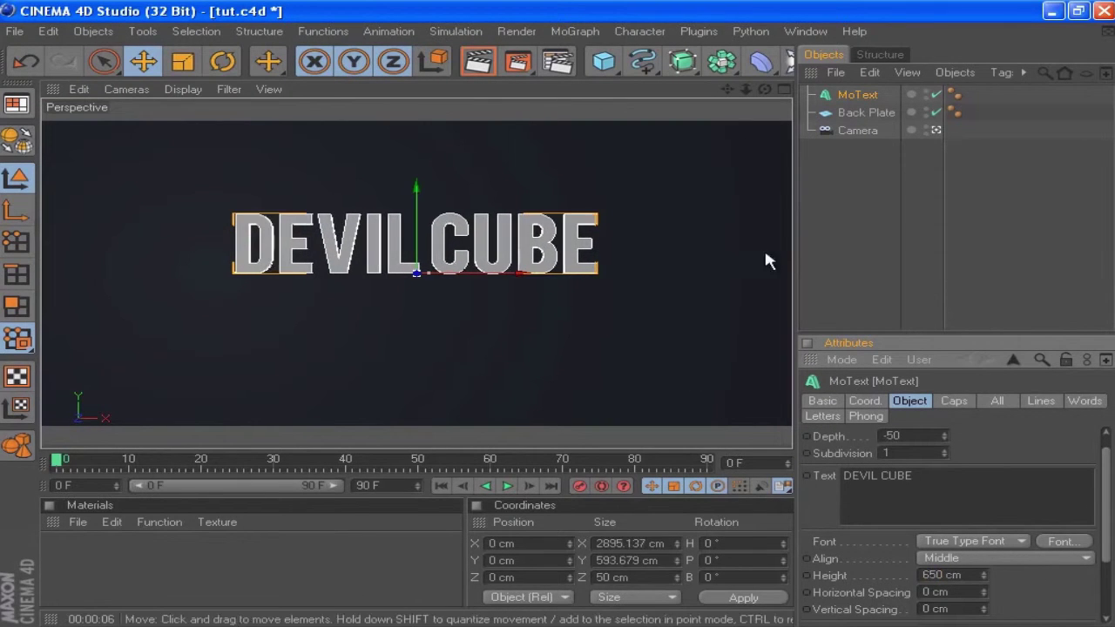
Set both the start and end caps of the MoText to Fillet Cap.
left_click(954, 401)
left_click(948, 435)
left_click(943, 510)
left_click(945, 487)
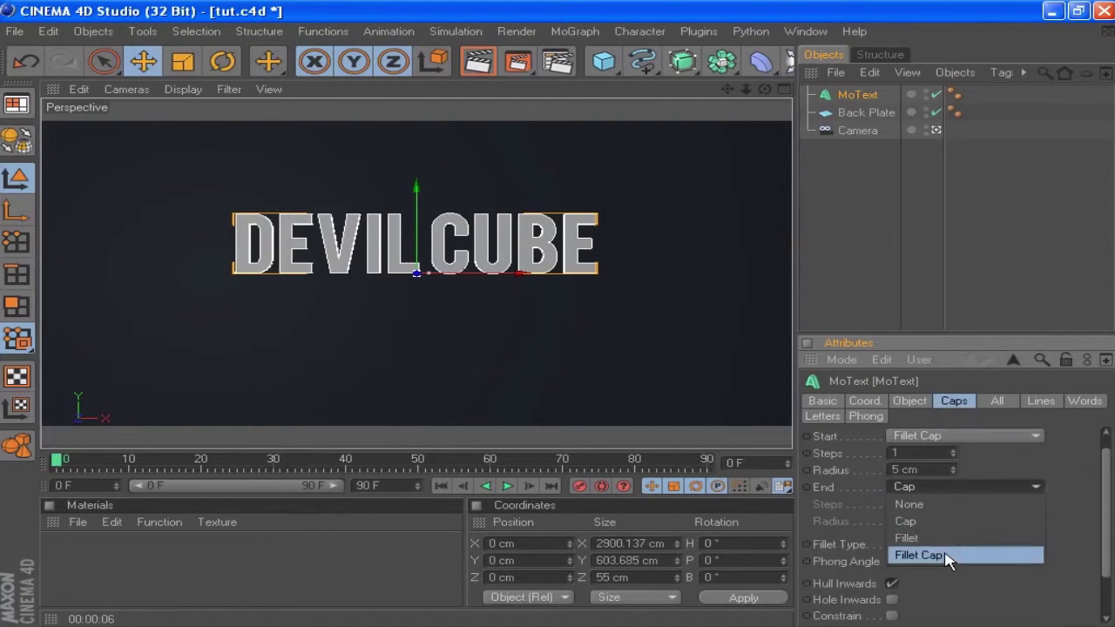
left_click(922, 555)
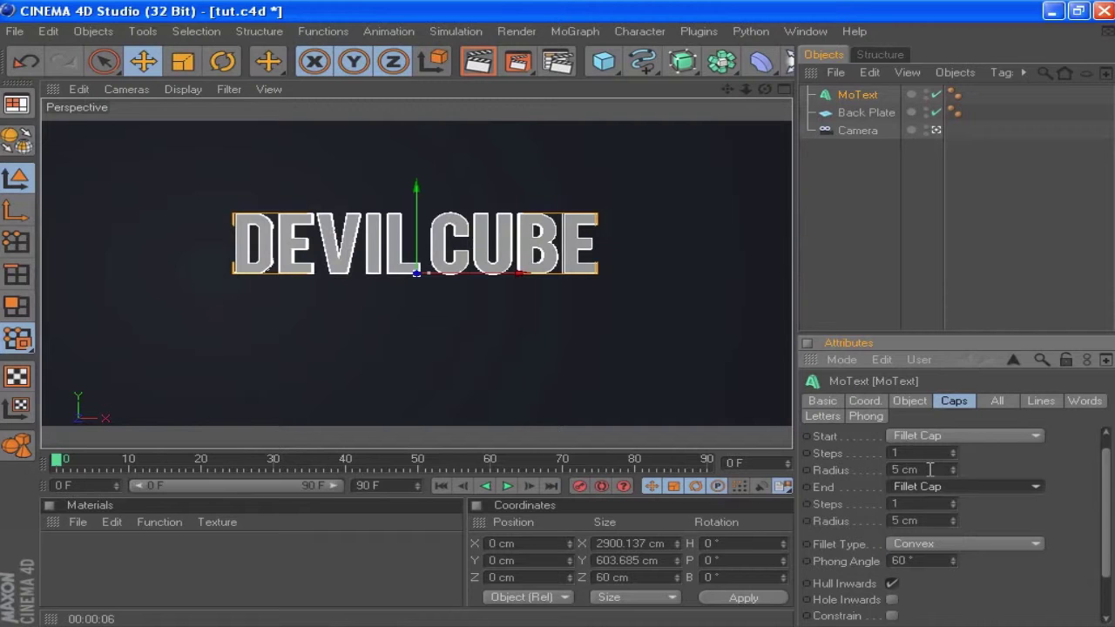
Set the MoText cap radius to 1 cm at the start and 3 cm at the end, with a Linear fillet type.
left_click(947, 469)
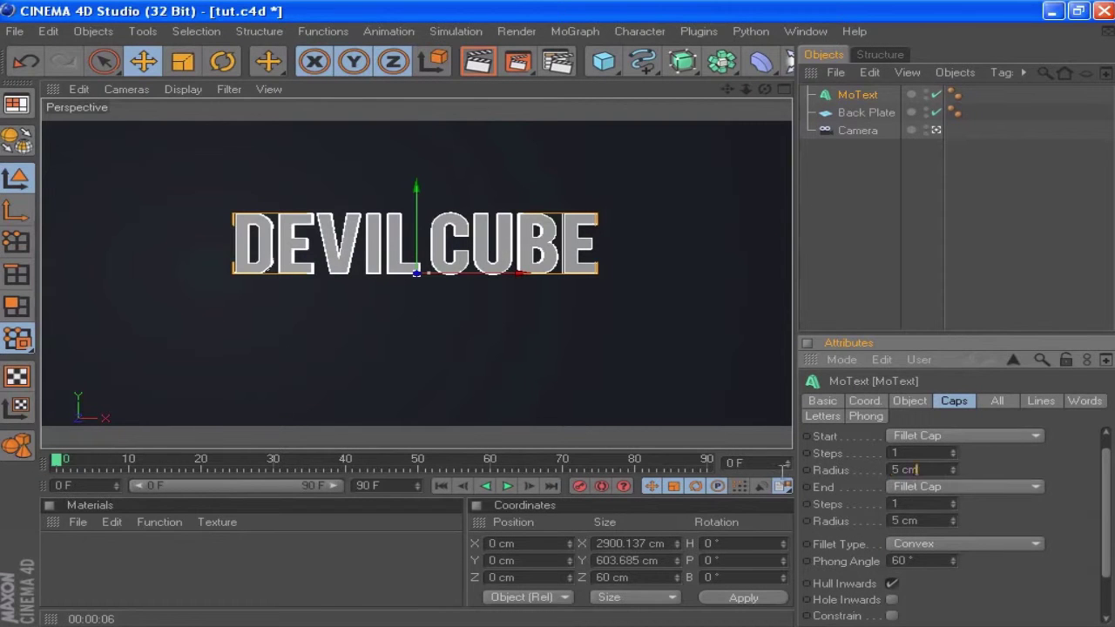
type("1")
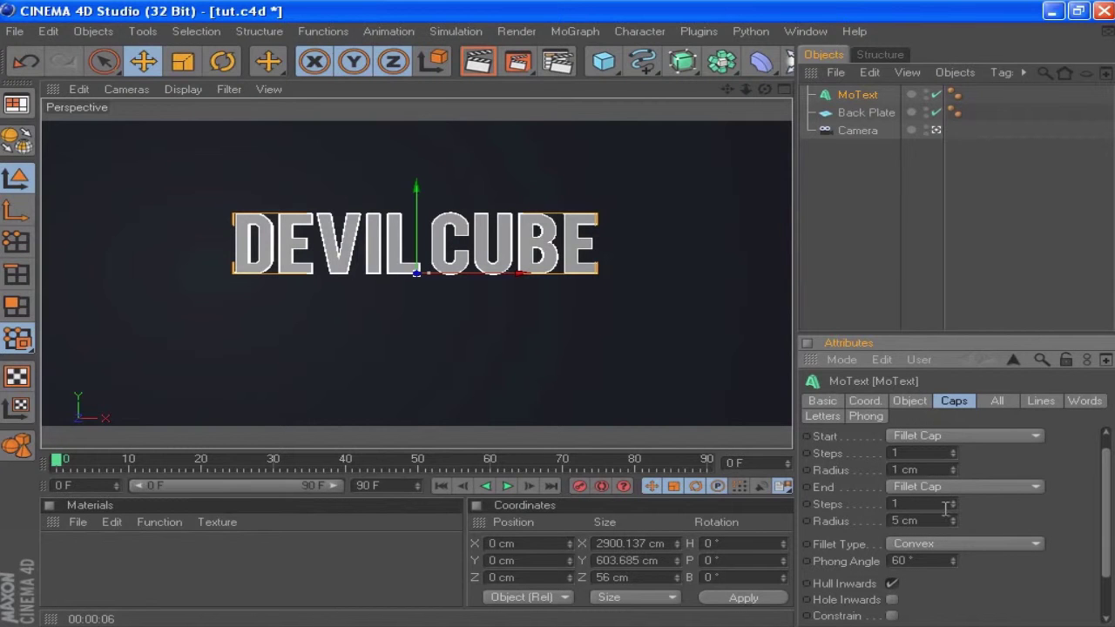
left_click(929, 520)
type("3")
key("Return")
left_click(934, 547)
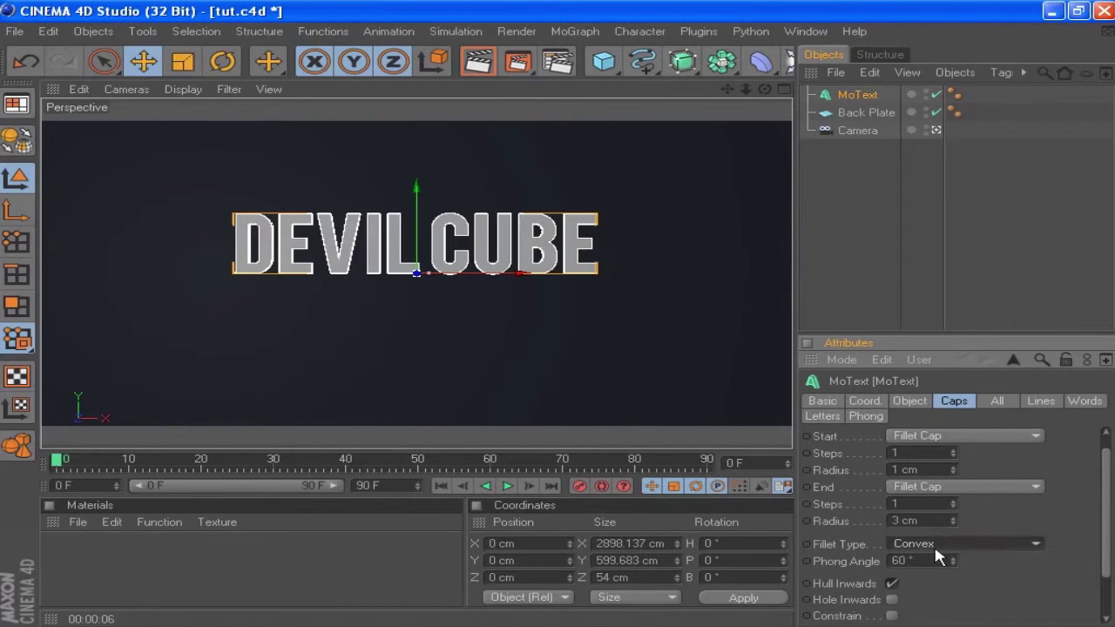
left_click(935, 426)
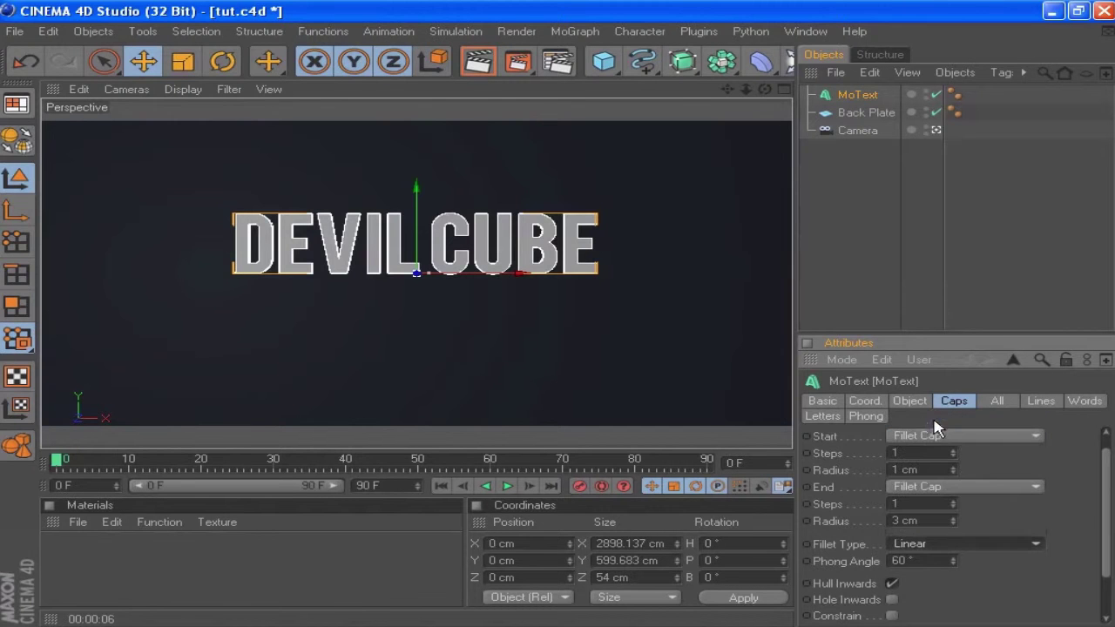
Set the phong angle of the MoText caps to 0°.
left_click(925, 560)
type("0")
key("Return")
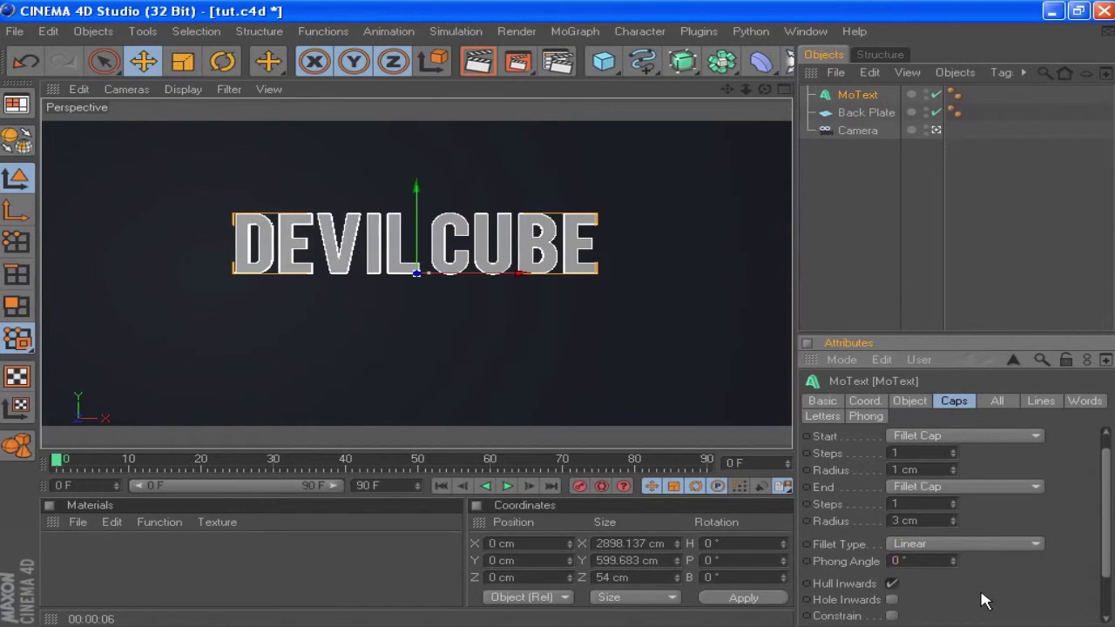
scroll(1060, 470, "down", 2)
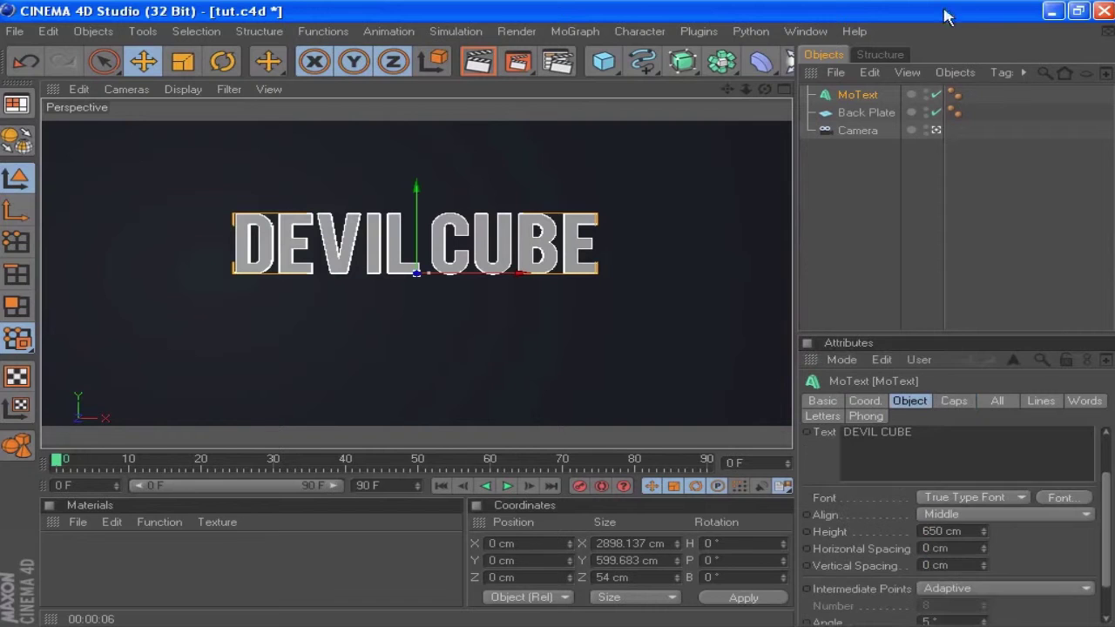
Rename the MoText object as DC.
double_click(858, 94)
type("D")
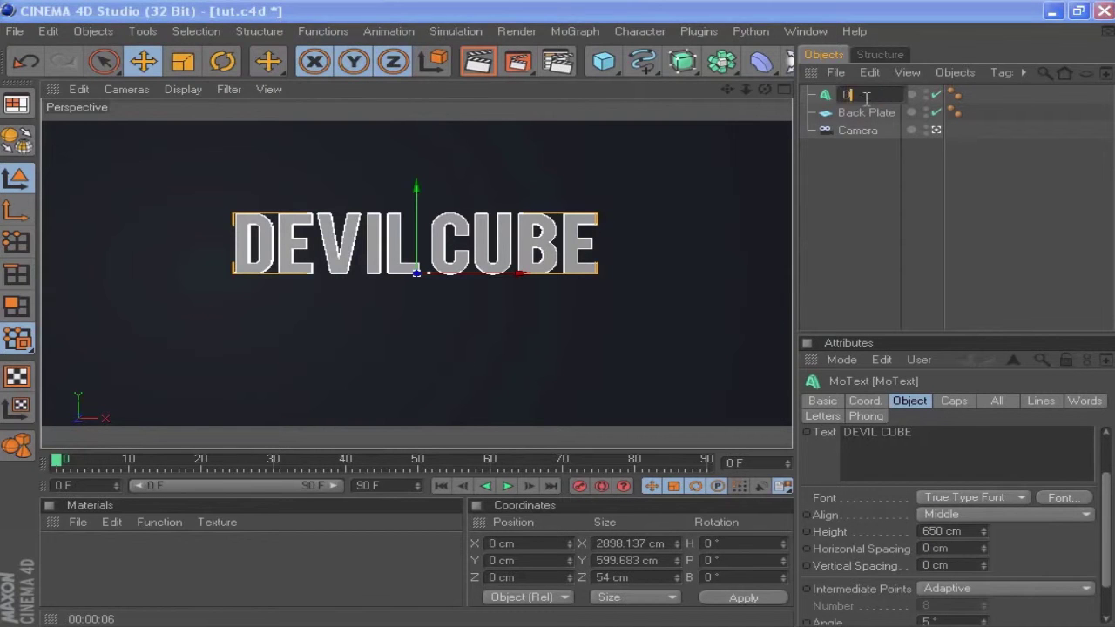
type("C")
key("Return")
Duplicate the DC text object as Tutorials and place the copy below DC in the object hierarchy.
key("ctrl+c")
key("ctrl+v")
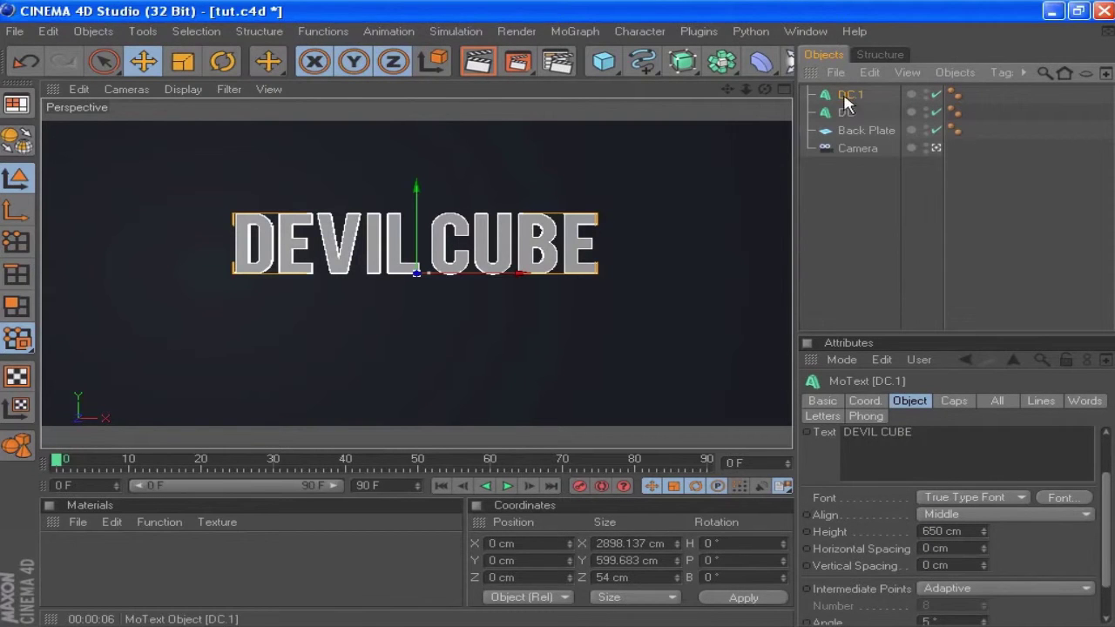
double_click(848, 95)
type("Tutorials")
key("Return")
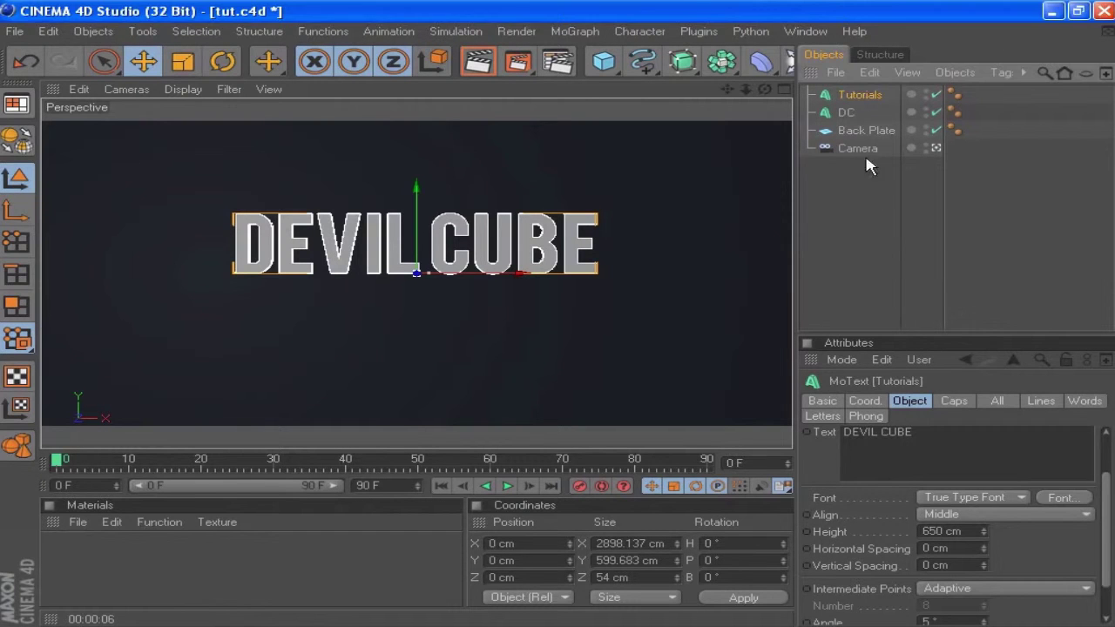
left_click_drag(841, 97, 861, 122)
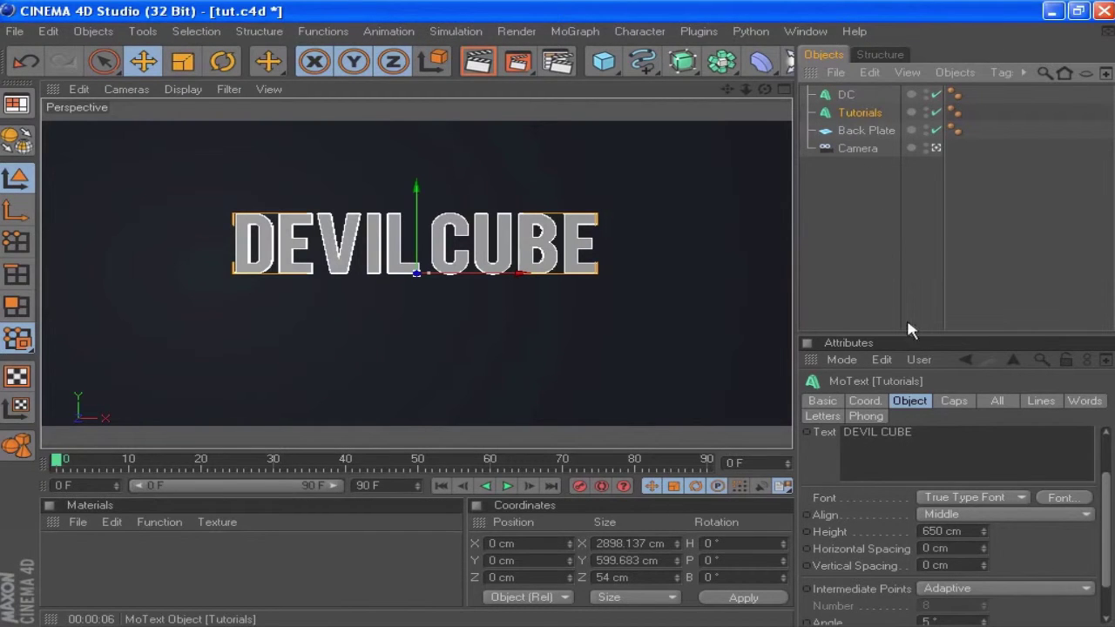
Change the Tutorials object's text to TUTORIALS and lower it to about -298 cm in Y.
left_click(913, 440)
key("ctrl+a")
type("T")
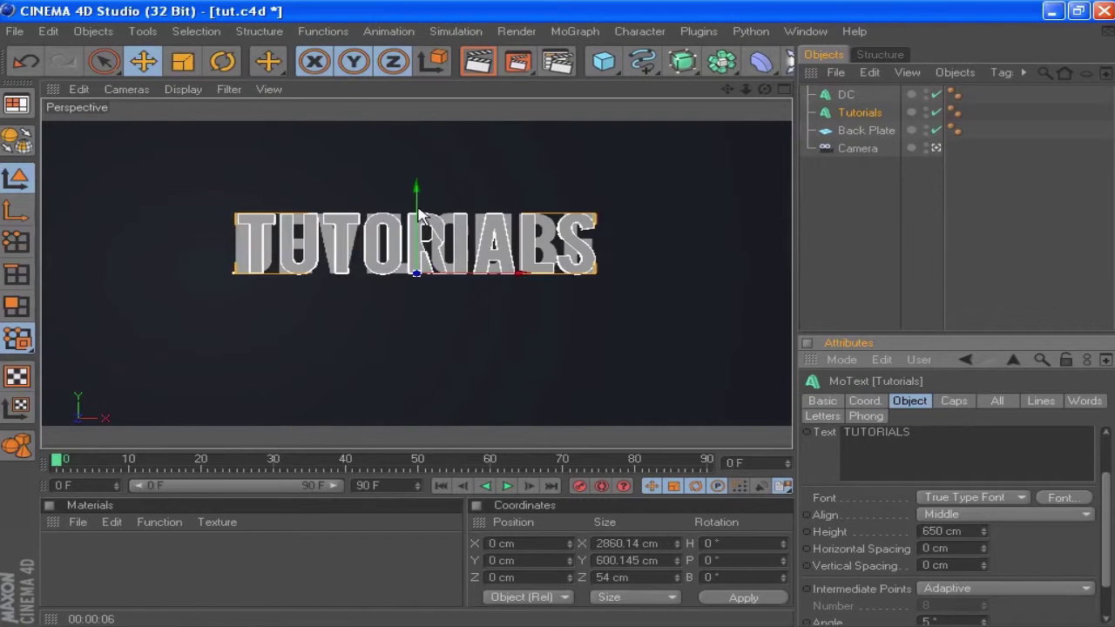
left_click_drag(420, 204, 421, 235)
Set the height of the TUTORIALS text to 165 cm.
double_click(967, 532)
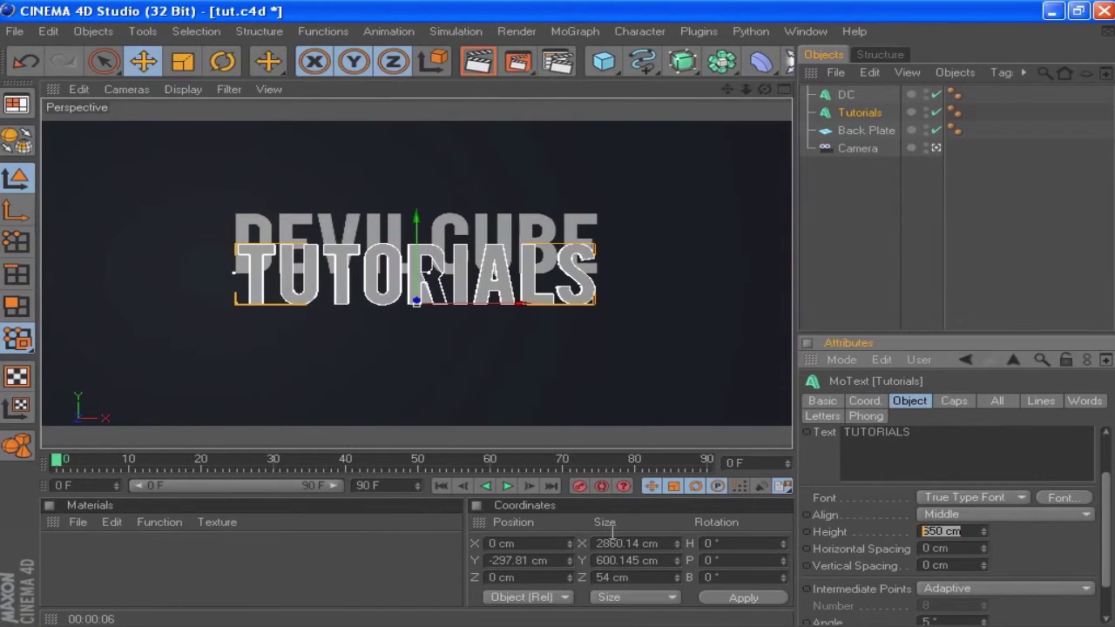
left_click(926, 228)
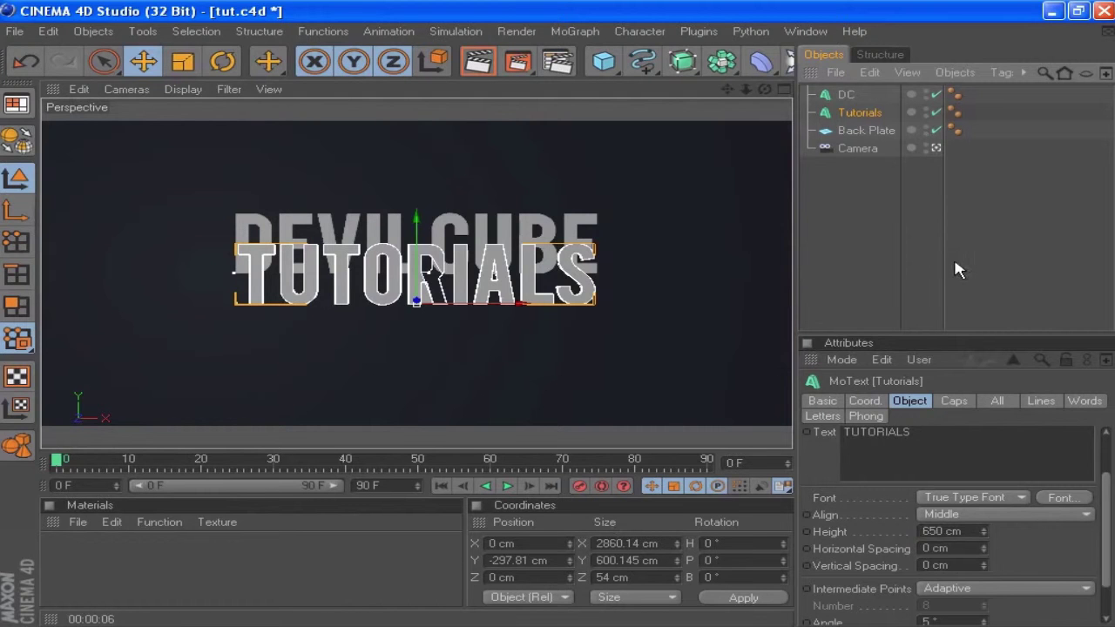
left_click_drag(972, 548, 805, 532)
left_click_drag(954, 530, 603, 514)
key("BackSpace")
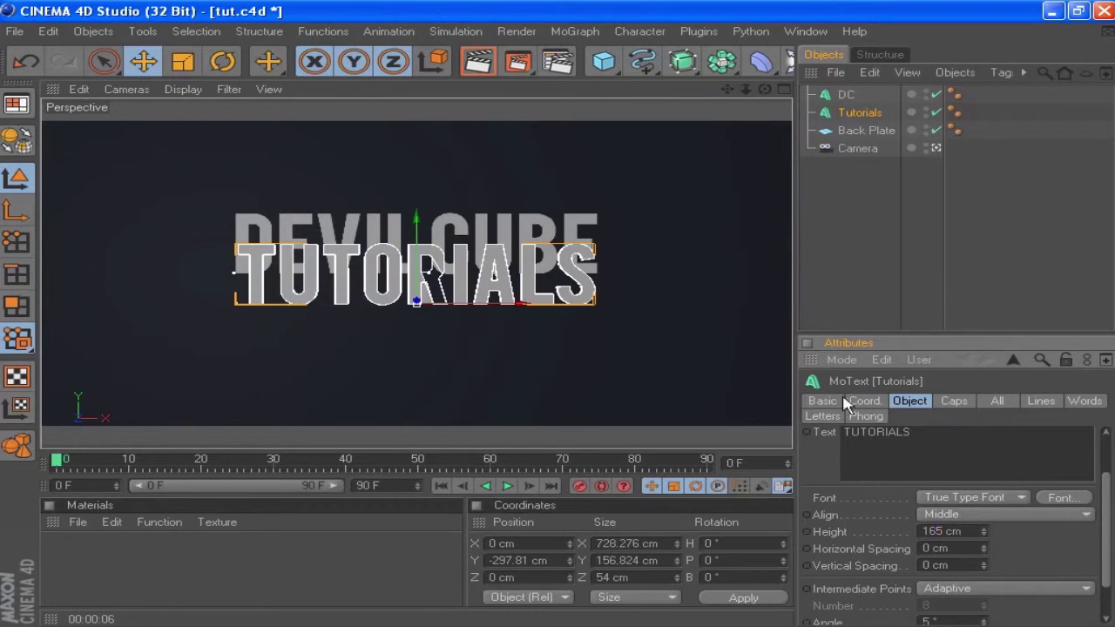
key("Return")
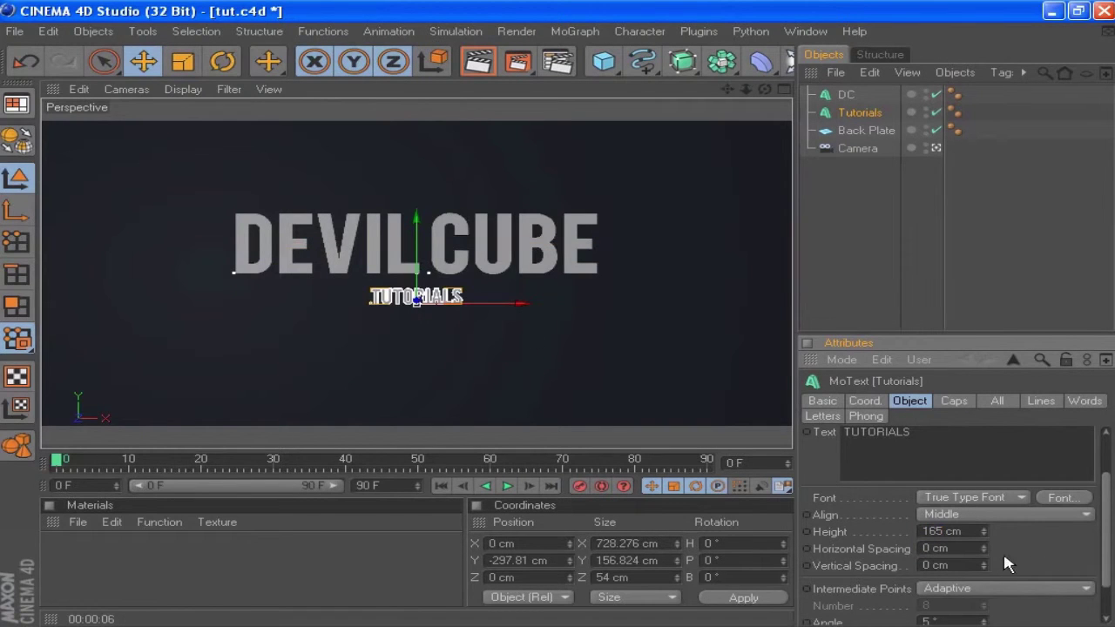
Set the horizontal spacing of the TUTORIALS text to 10 cm.
left_click(967, 548)
type("1")
key("Return")
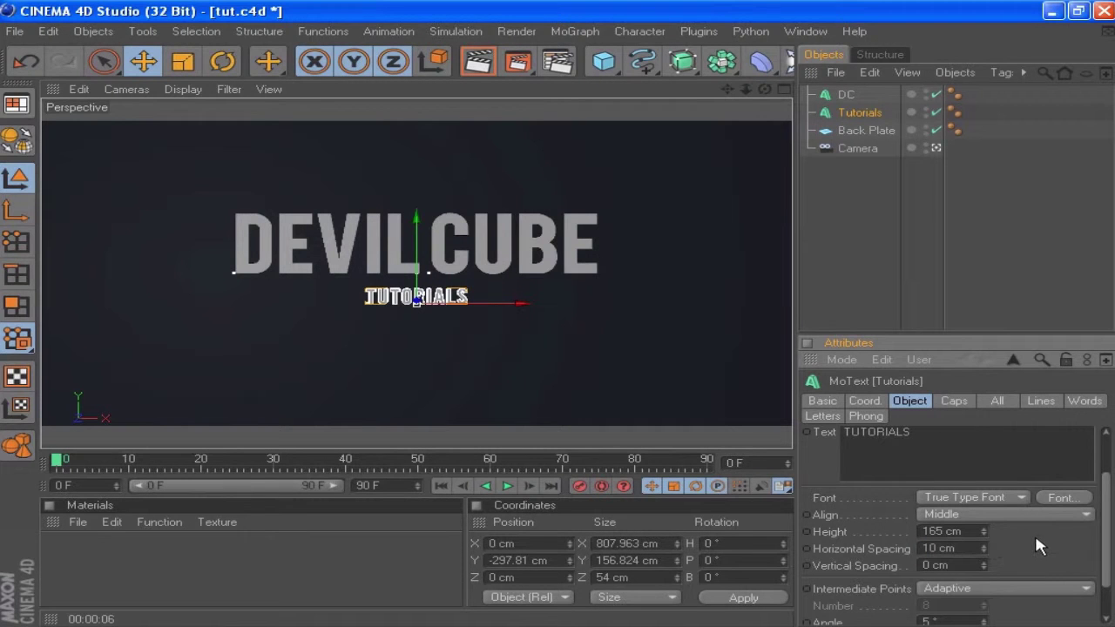
Using the Right view, move the DC and Tutorials text objects together to a Z position of -20 cm.
left_click(784, 89)
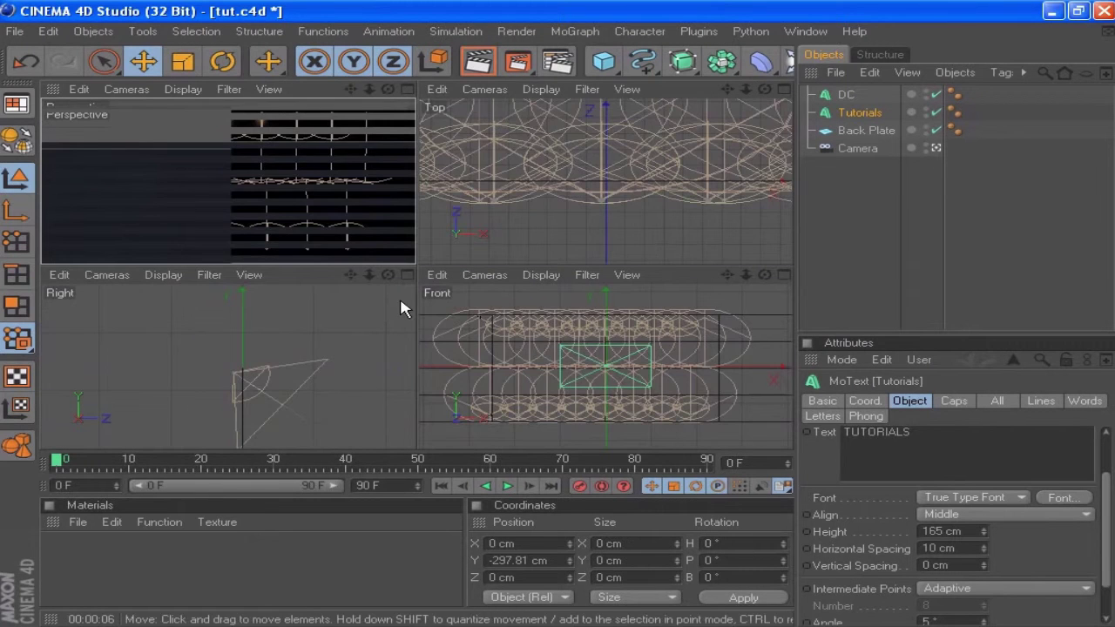
left_click(407, 276)
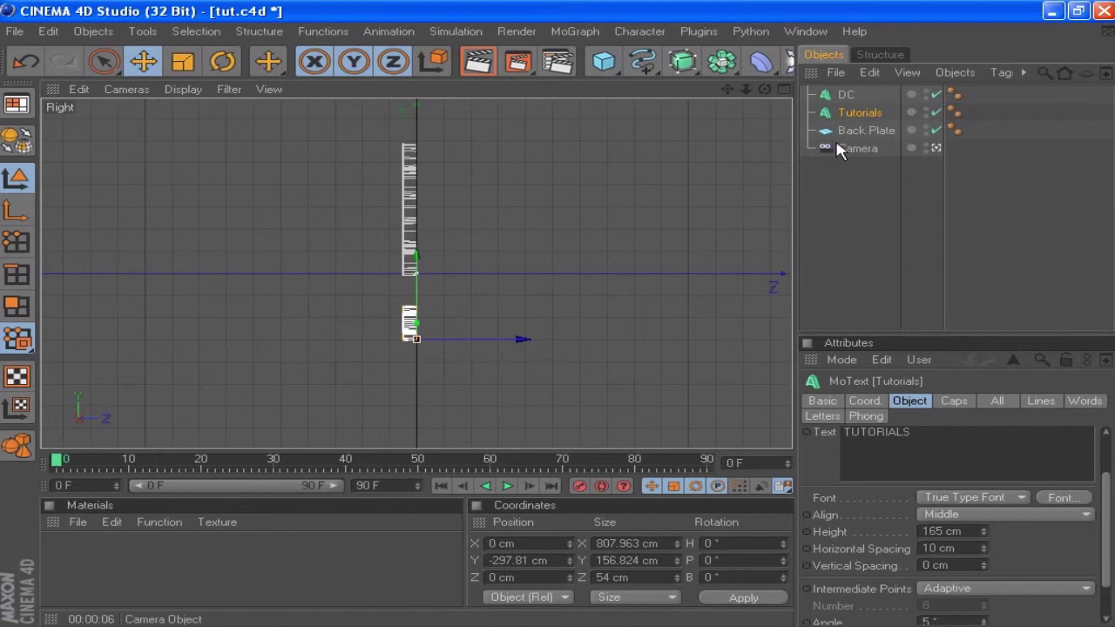
left_click(846, 94, "ctrl")
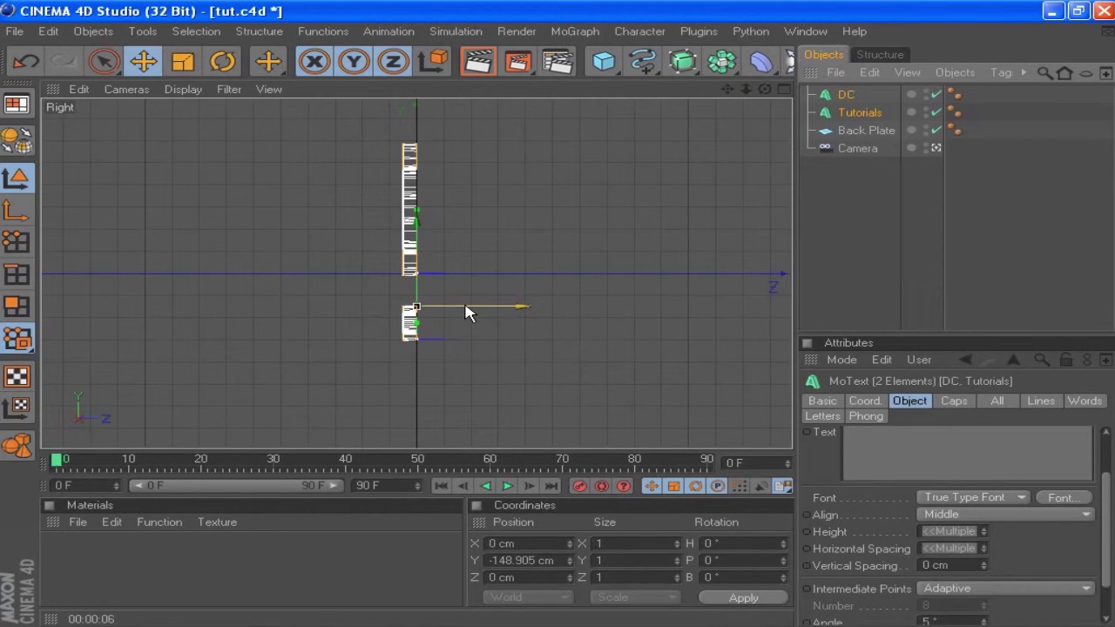
left_click_drag(467, 311, 467, 311)
left_click(864, 401)
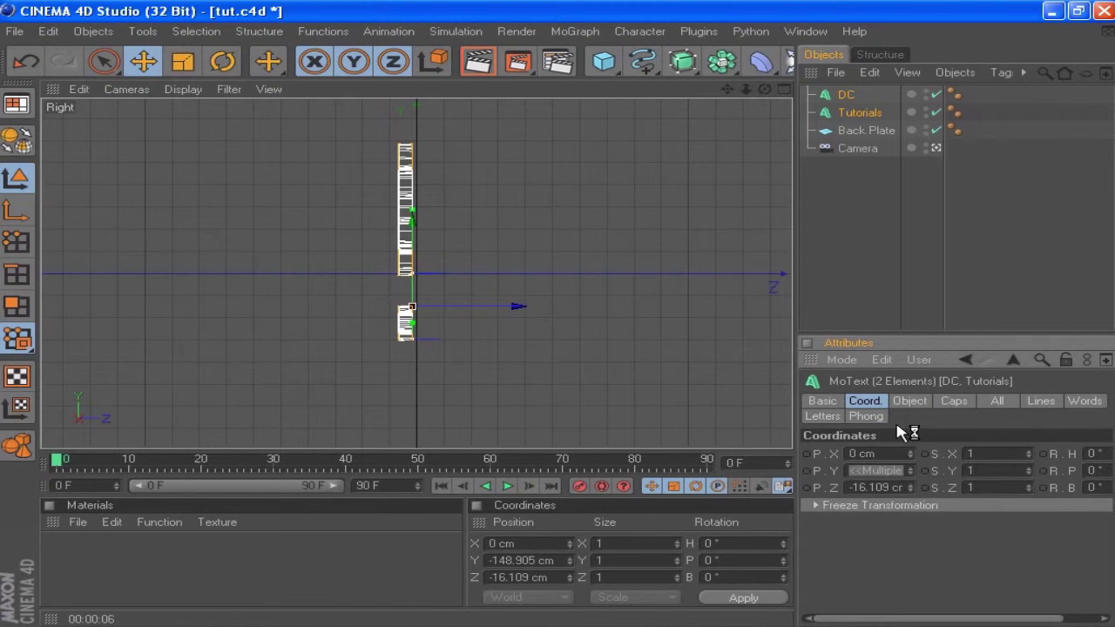
left_click(847, 487)
key("BackSpace")
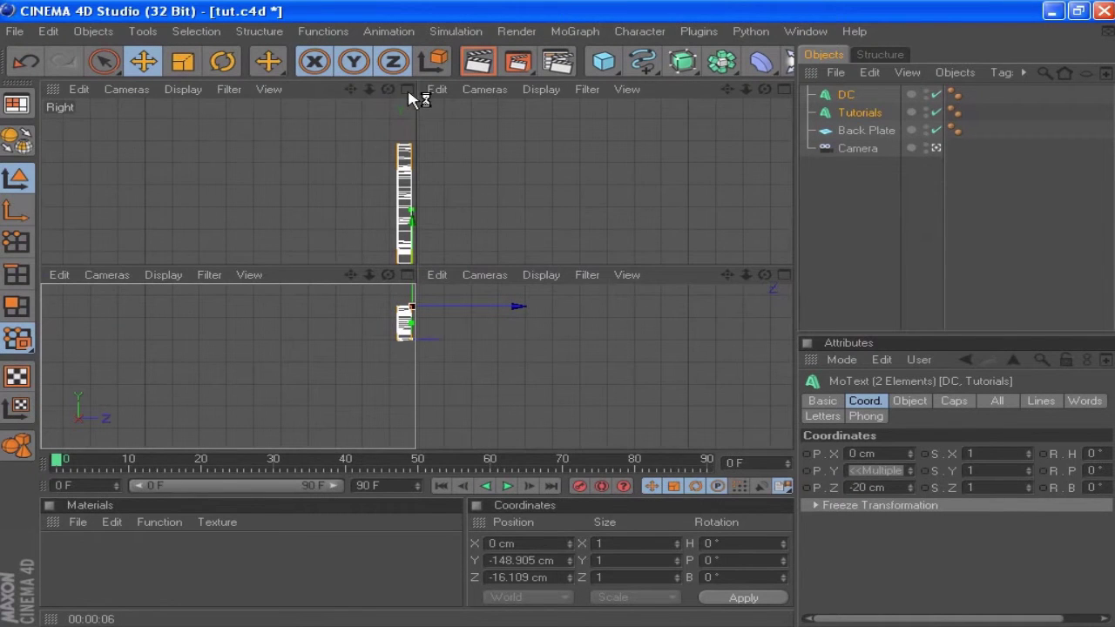
key("F1")
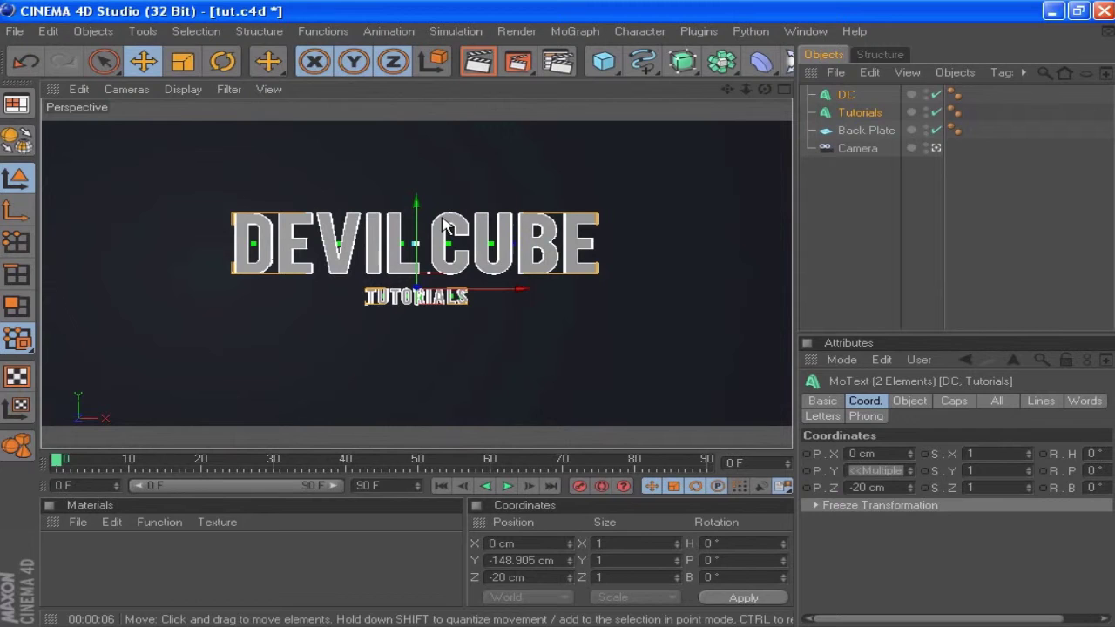
Deselect the text objects and add a cube primitive to the scene.
left_click(428, 331)
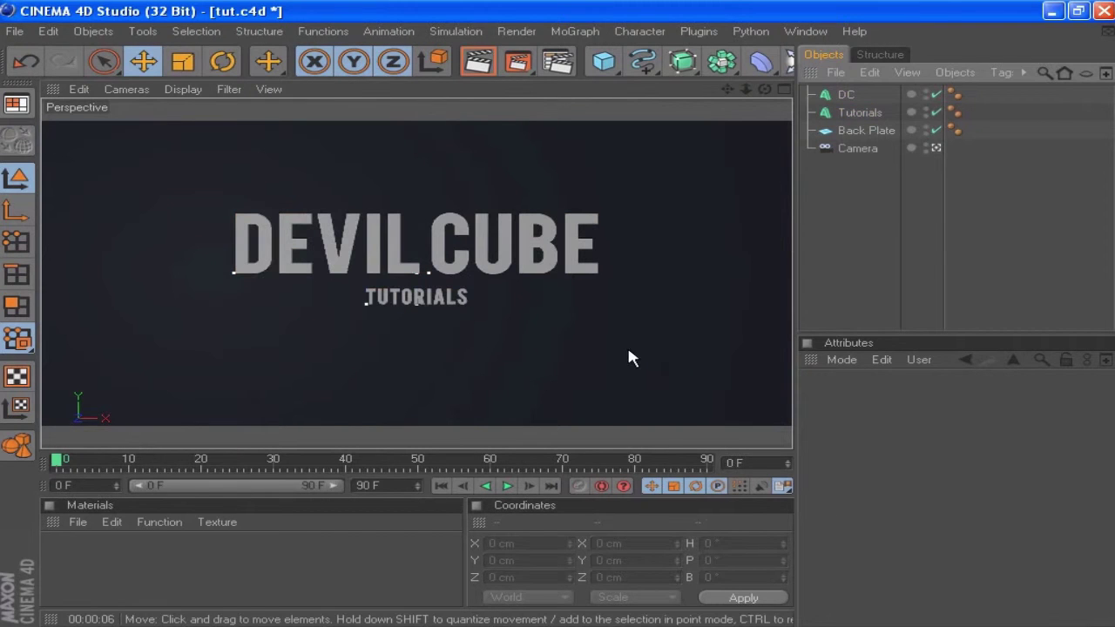
left_click(602, 58)
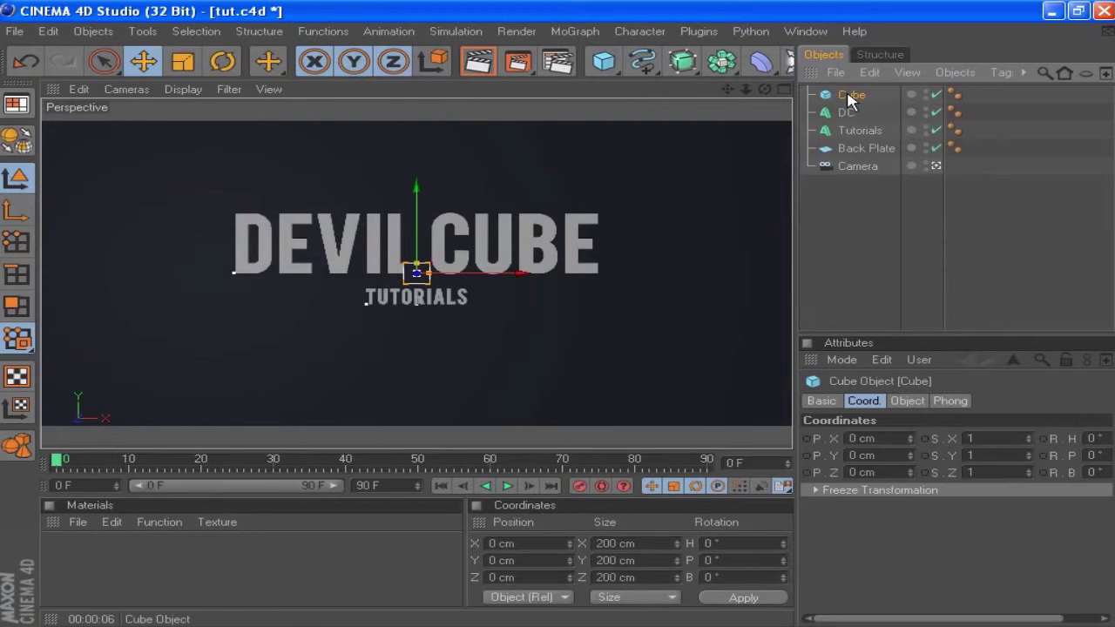
key("o")
key("r")
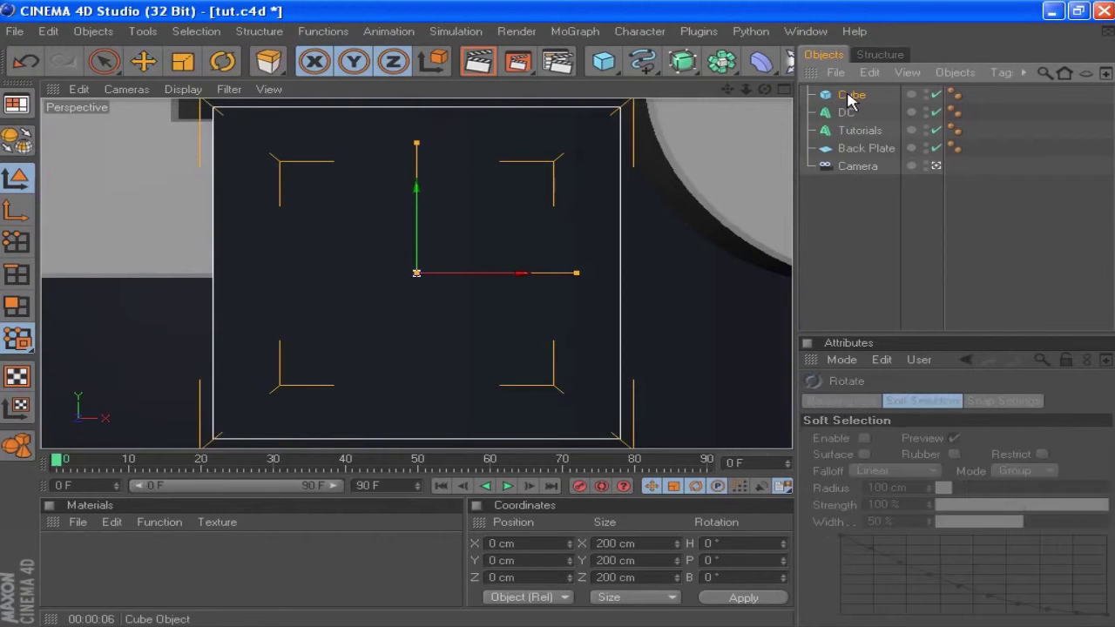
key("d")
key("e")
key("r")
left_click(850, 96)
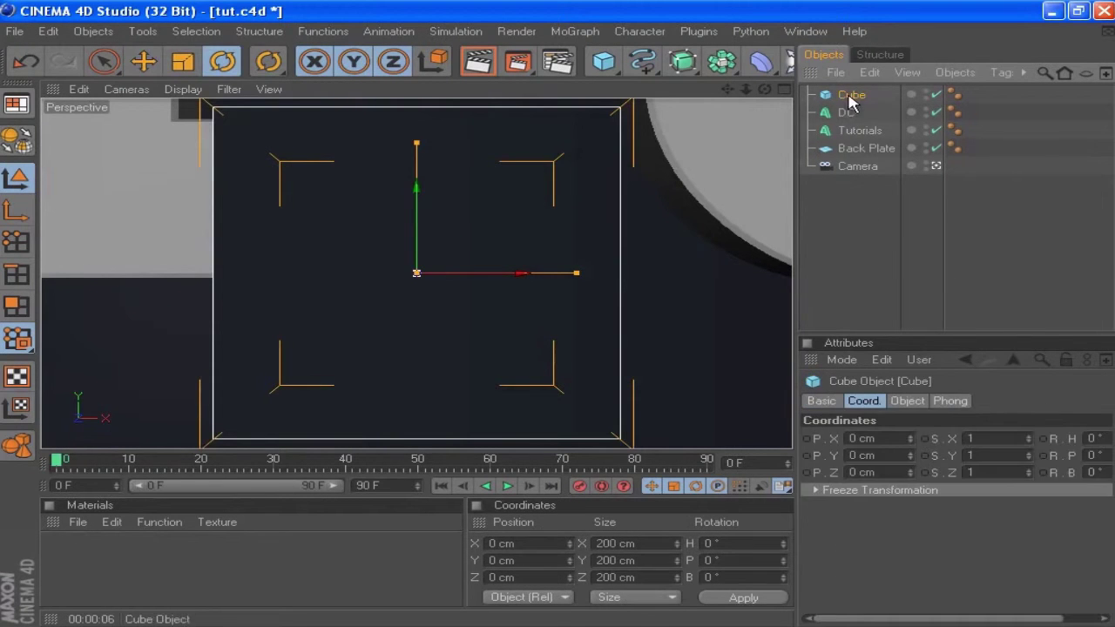
Rename the cube object as Border.
double_click(849, 94)
type("Border")
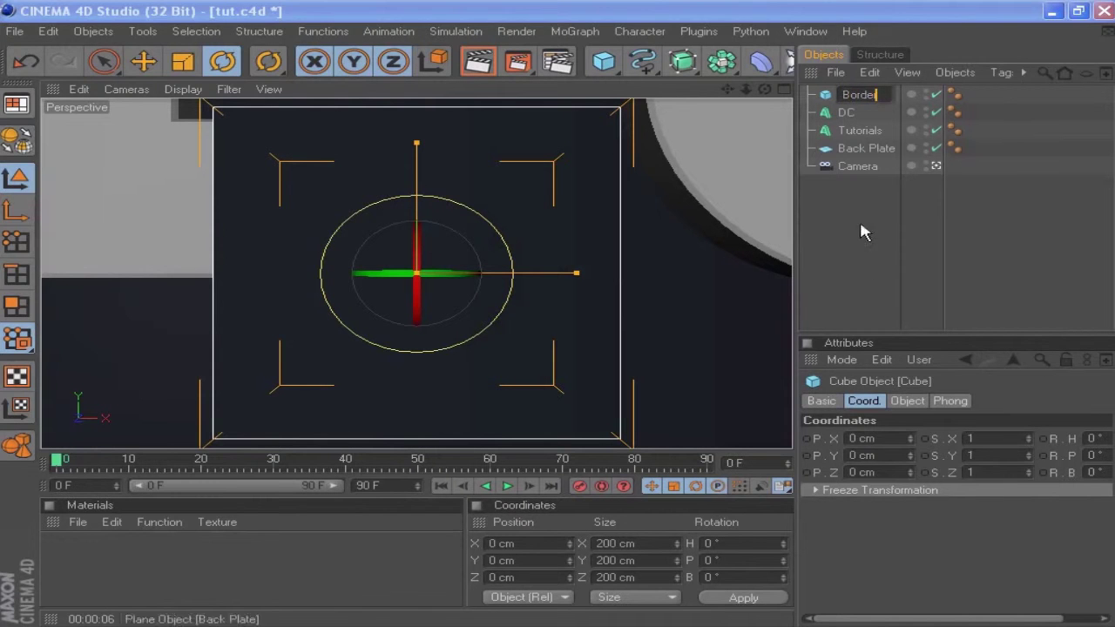
key("Return")
Set the camera's Z position to -6000 cm.
left_click(854, 166)
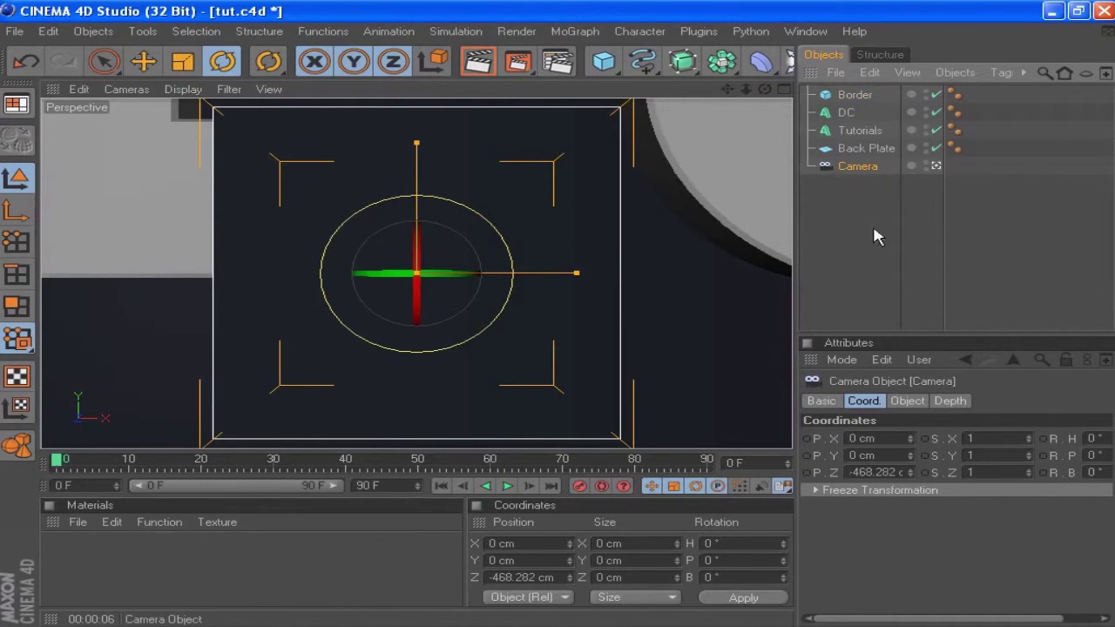
left_click(844, 473)
key("BackSpace")
type("-6000")
key("Return")
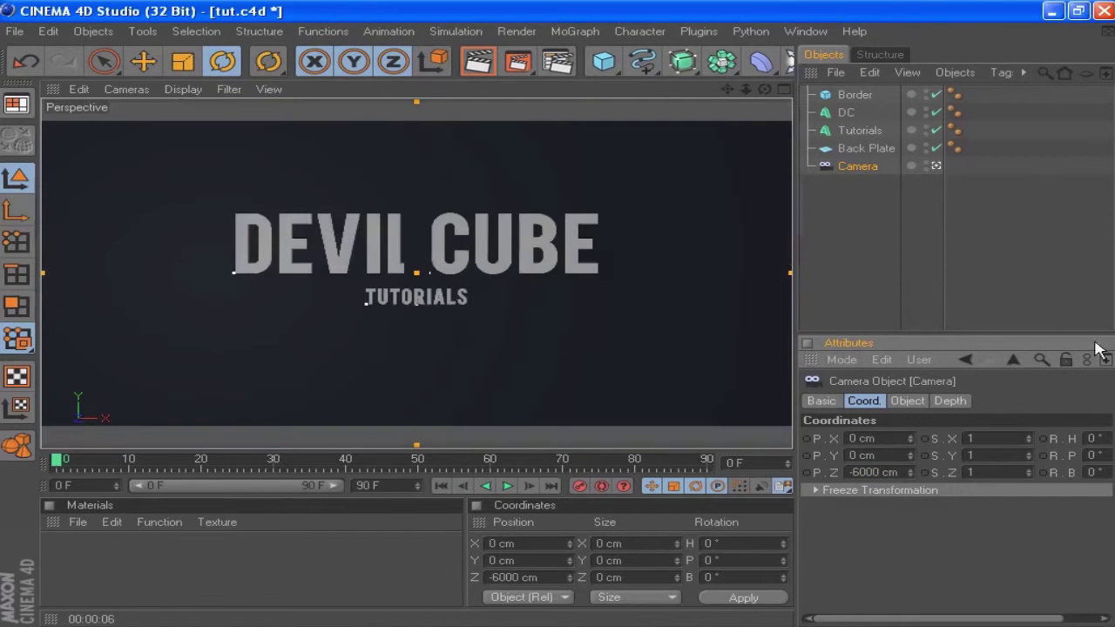
Move the Border cube straight down below the text to about -1612 cm in Y.
left_click(849, 96)
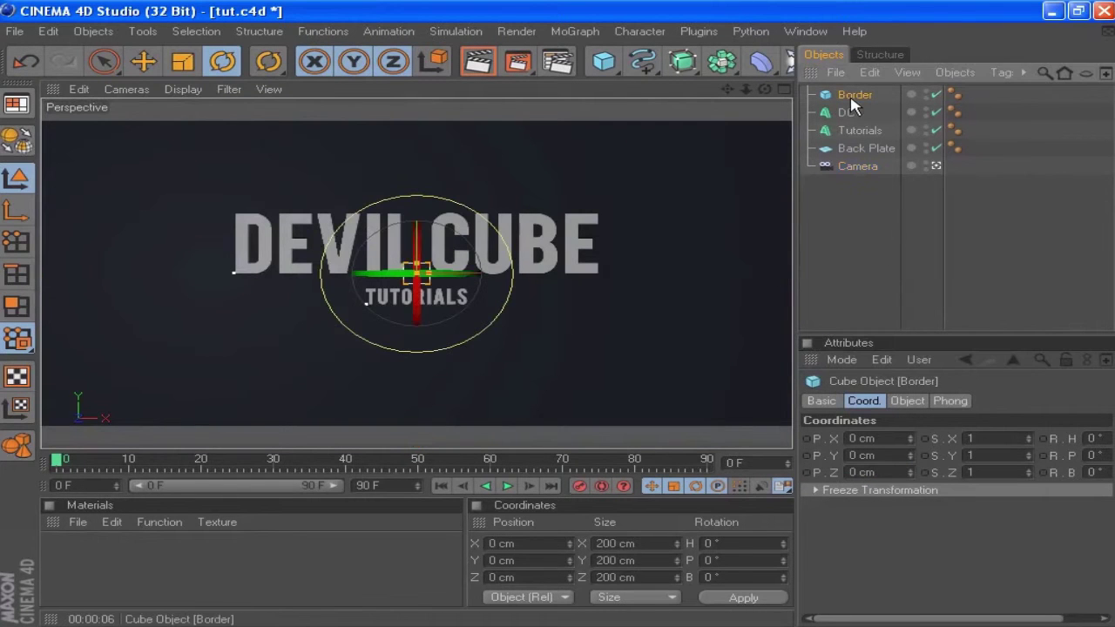
key("space")
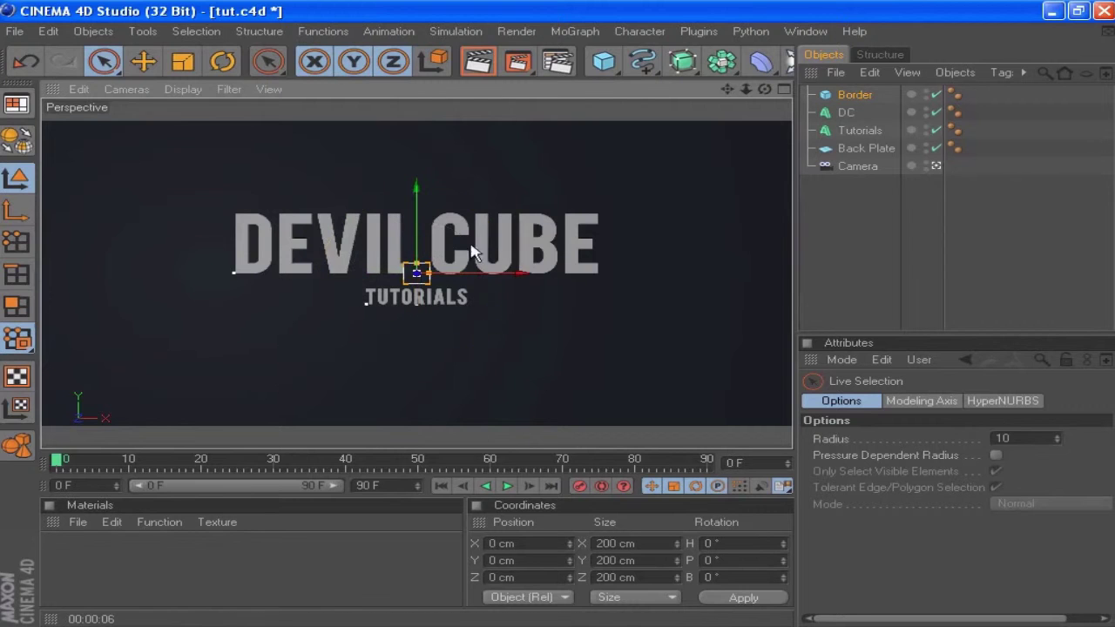
left_click_drag(416, 187, 416, 352)
Set the Border cube's X size to 6000 cm.
left_click(843, 96)
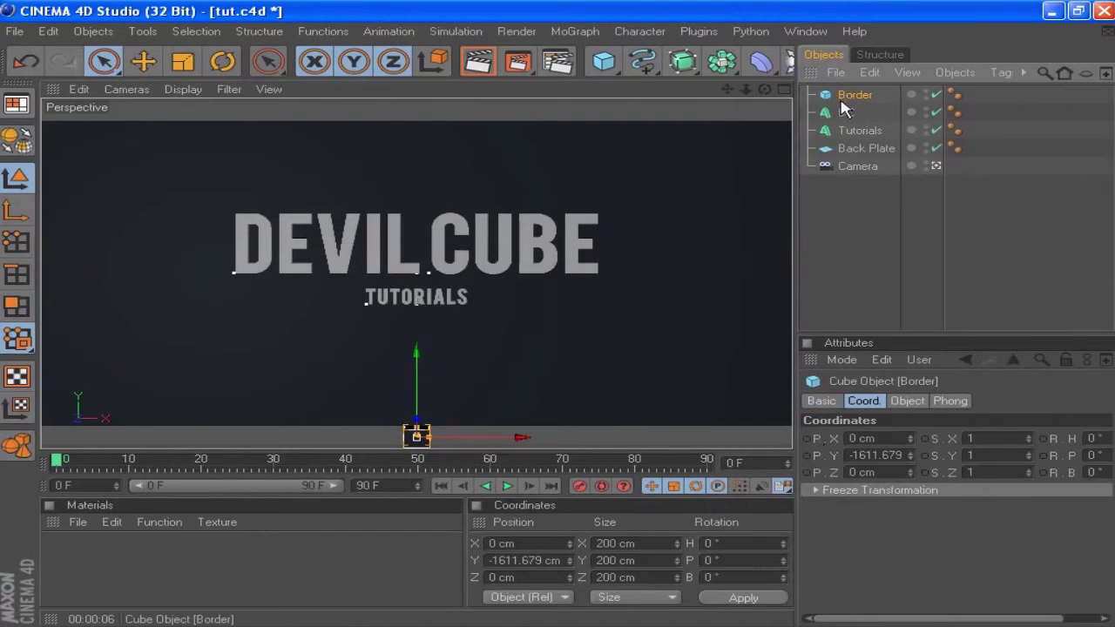
left_click(907, 401)
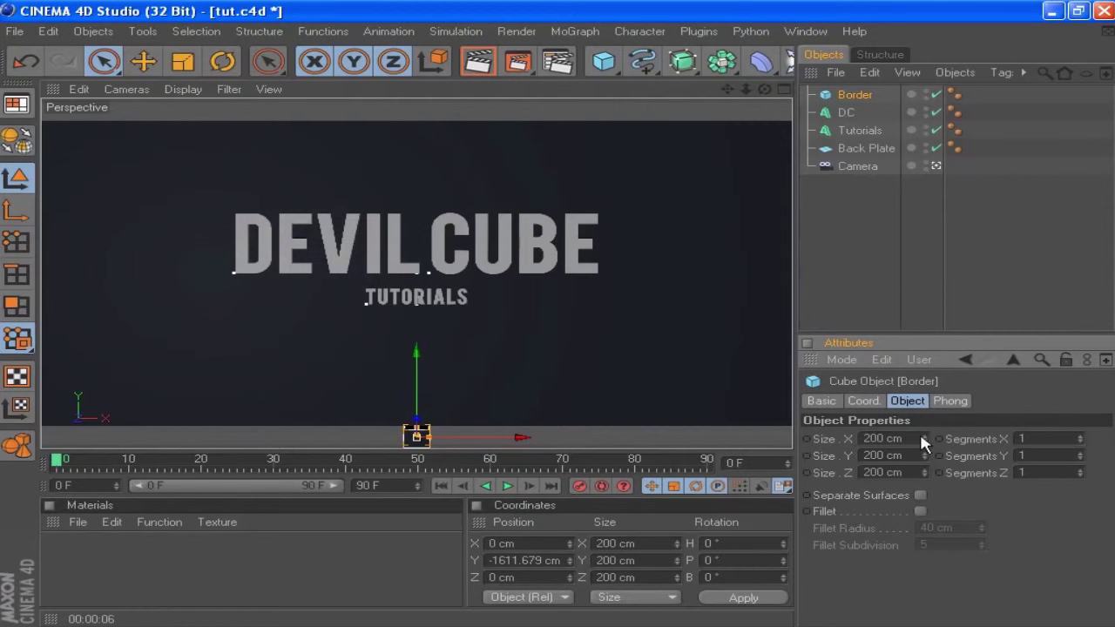
left_click(924, 435)
left_click(913, 438)
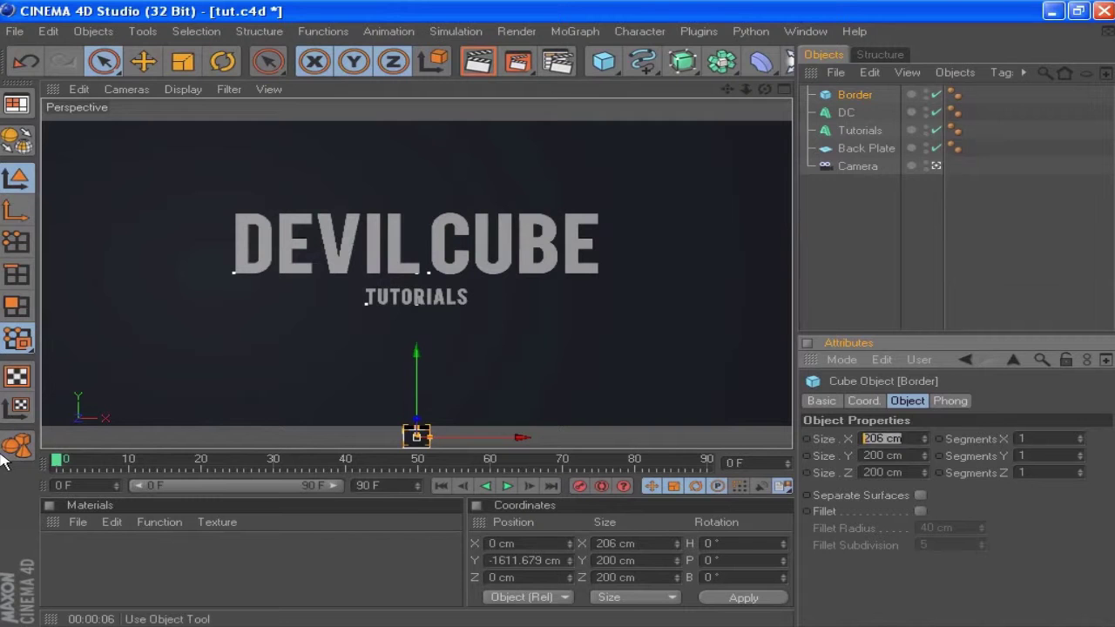
type("6000")
key("Return")
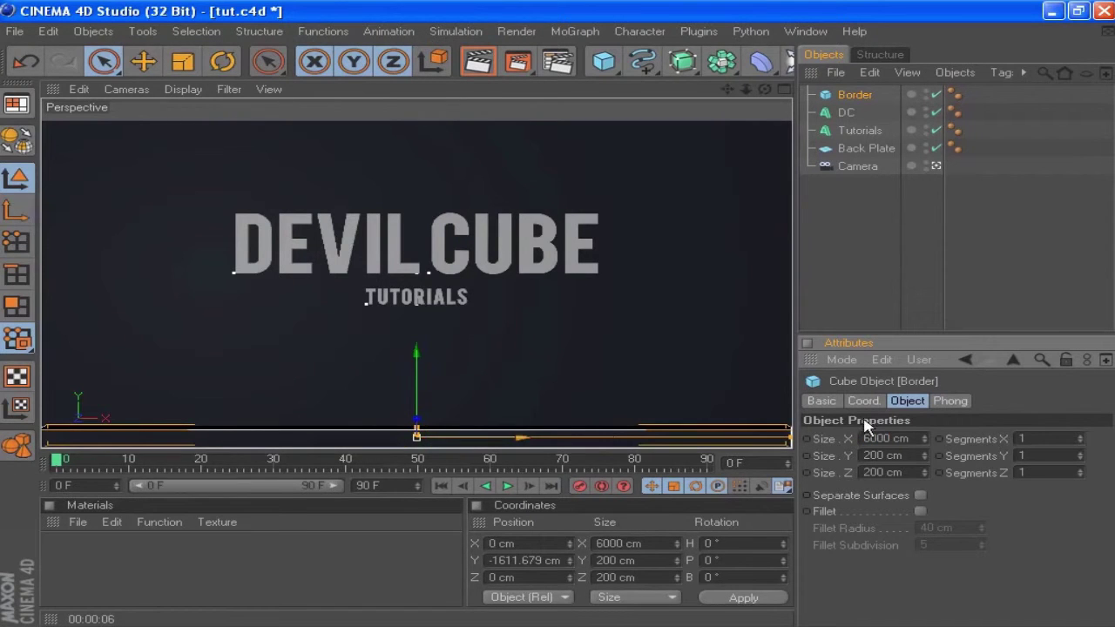
Set the Border cube's X size to 6500 cm and its Y size to 300 cm.
left_click(910, 437)
type("65")
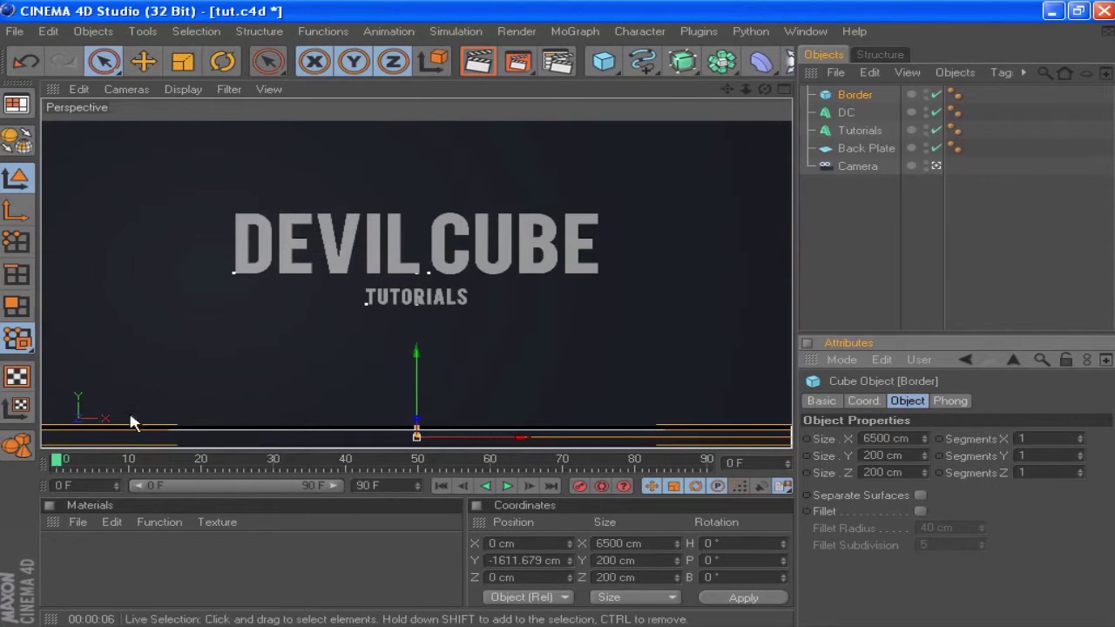
left_click(907, 455)
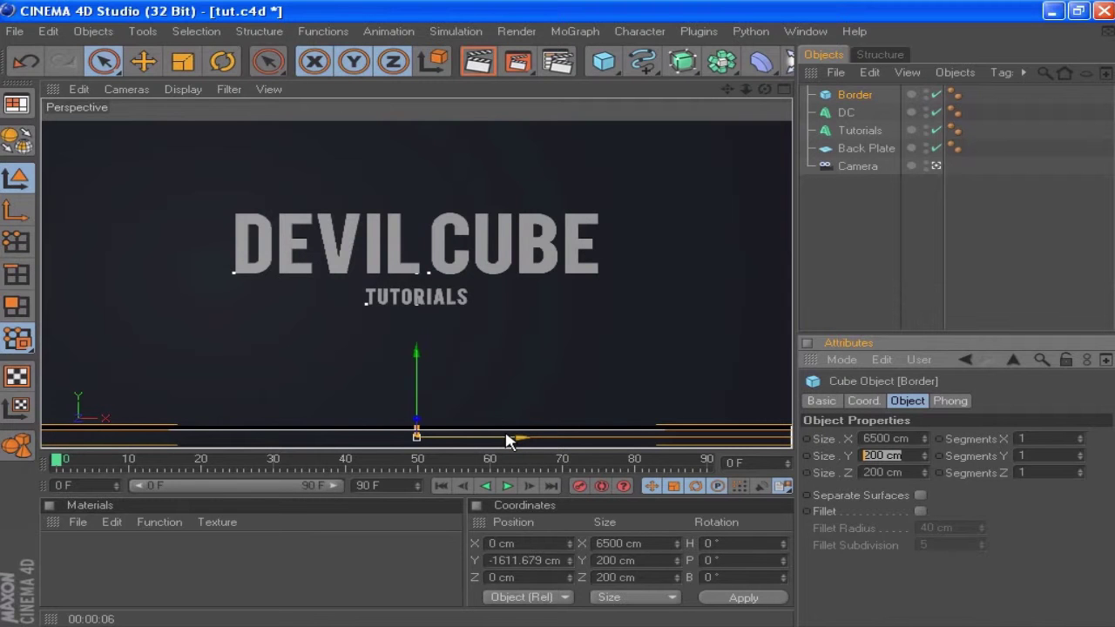
type("30")
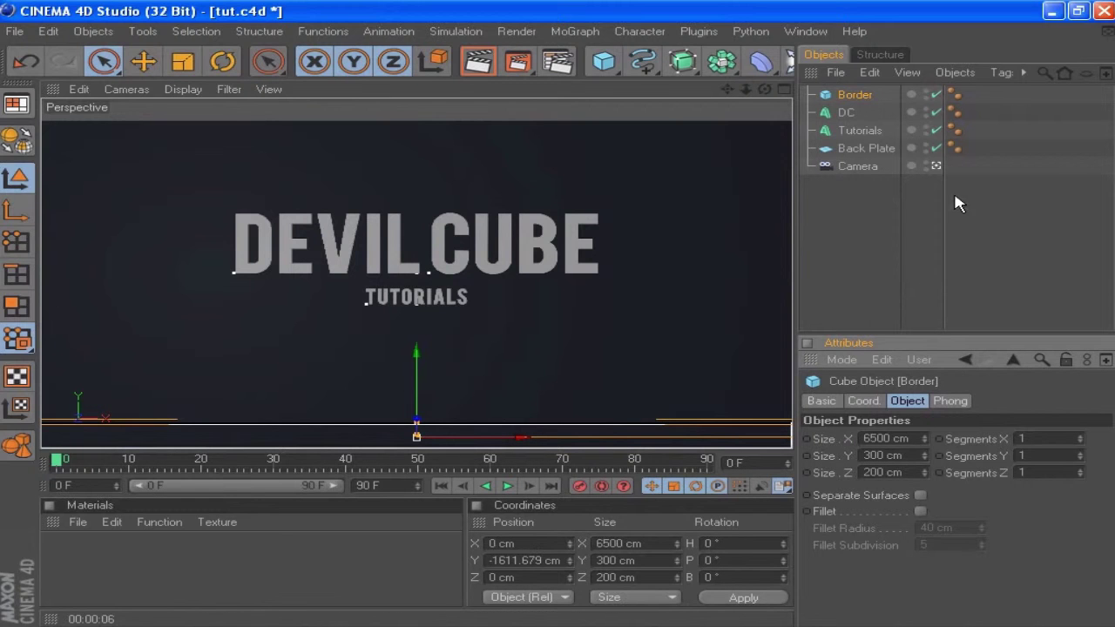
Set the Border cube's Y position to -1600 cm.
left_click(784, 90)
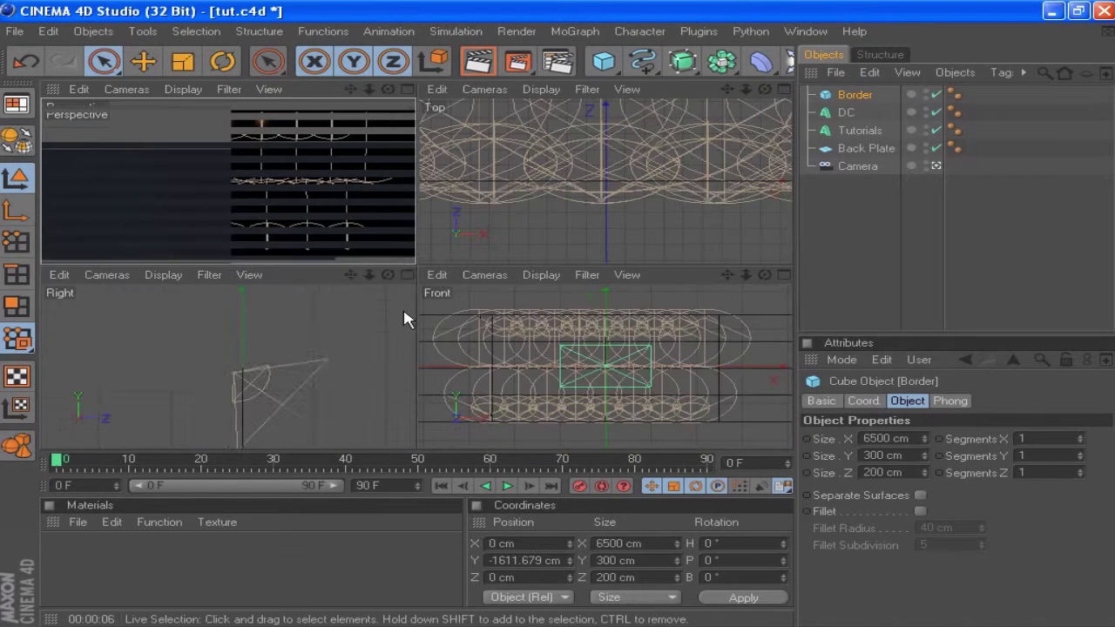
left_click(407, 274)
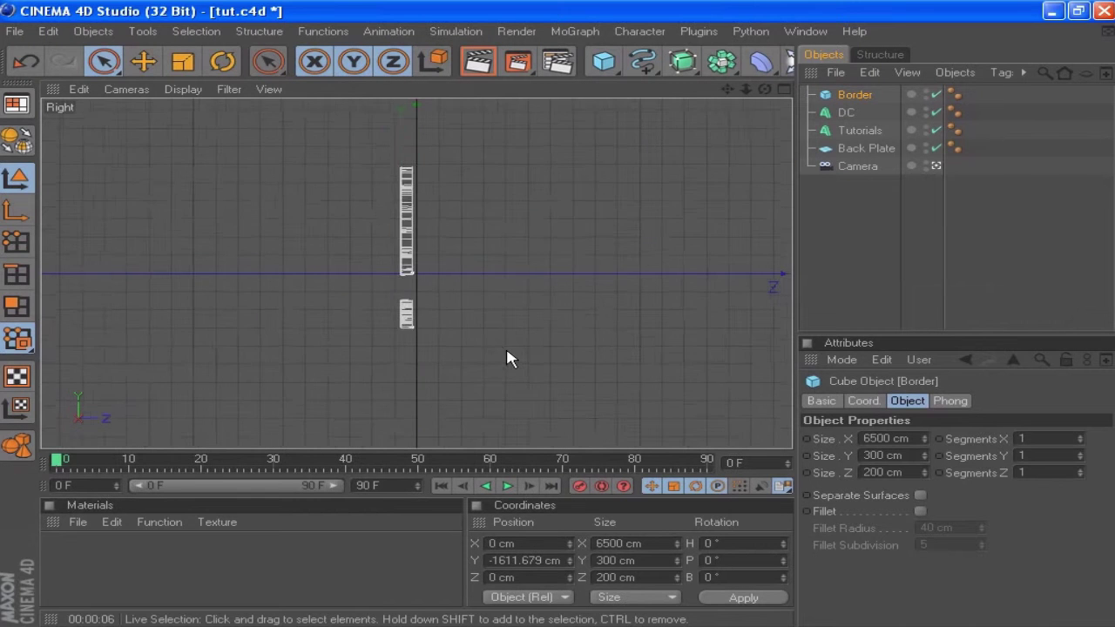
scroll(510, 359, "down", 3)
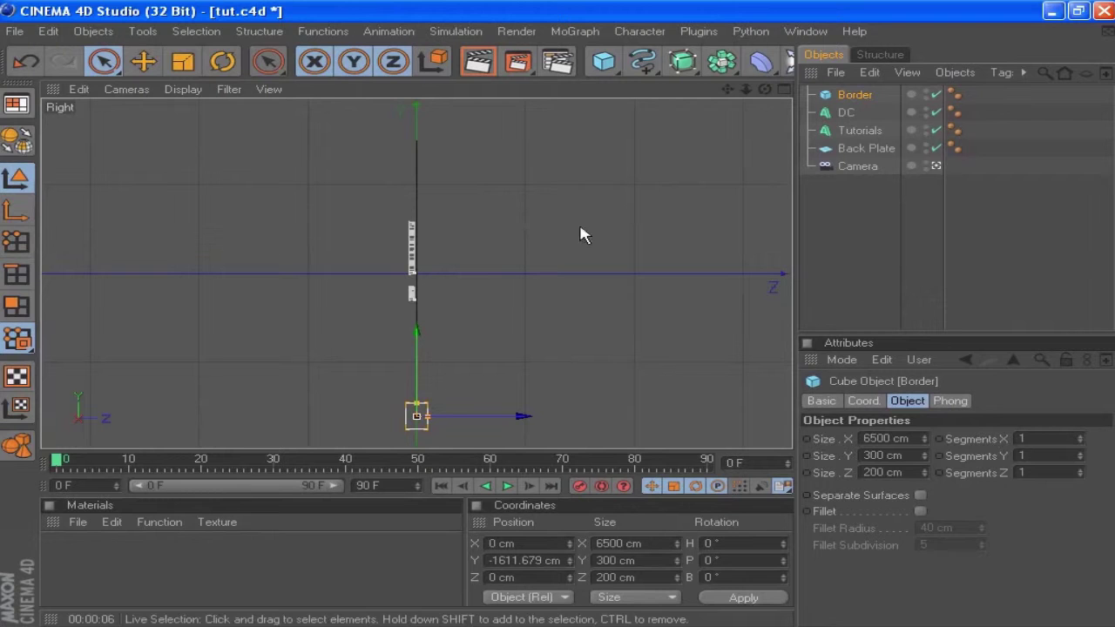
left_click(864, 402)
left_click_drag(846, 454, 1069, 454)
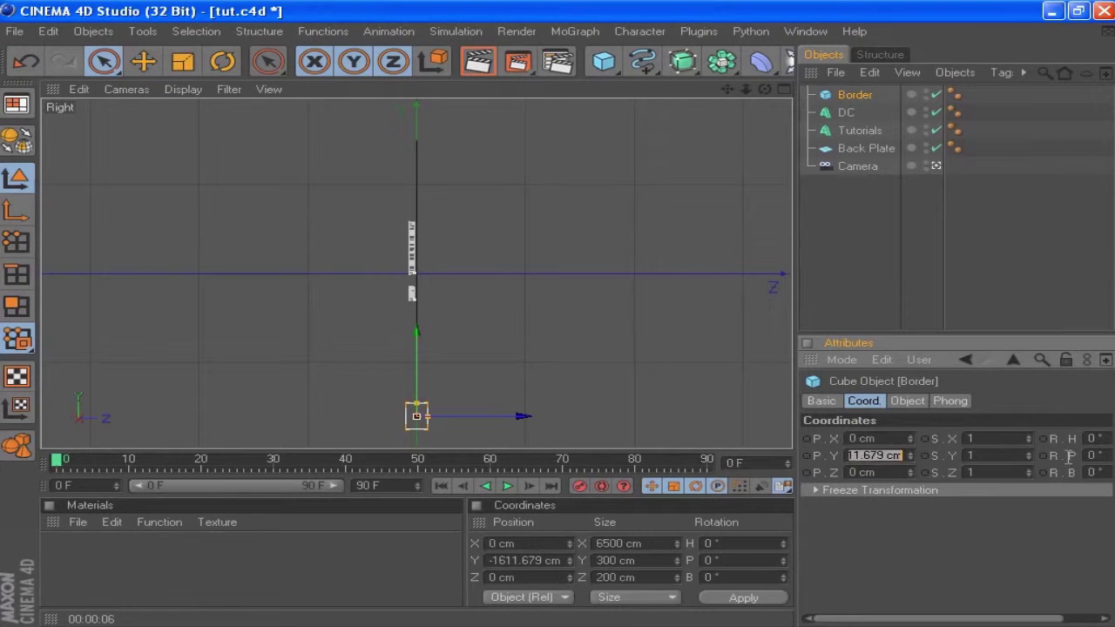
key("BackSpace")
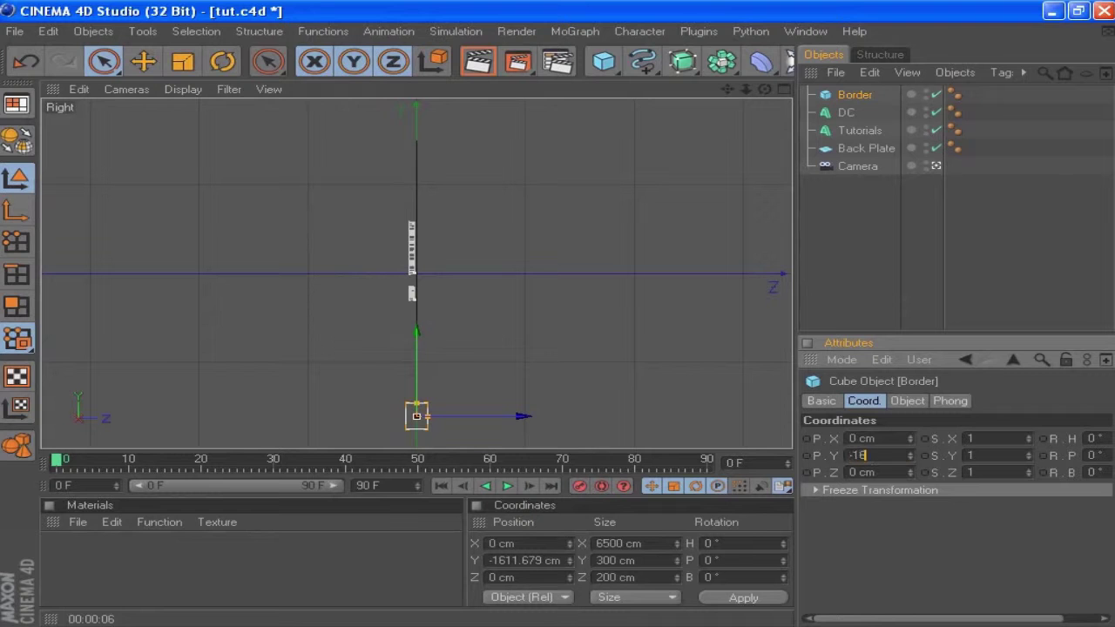
key("Return")
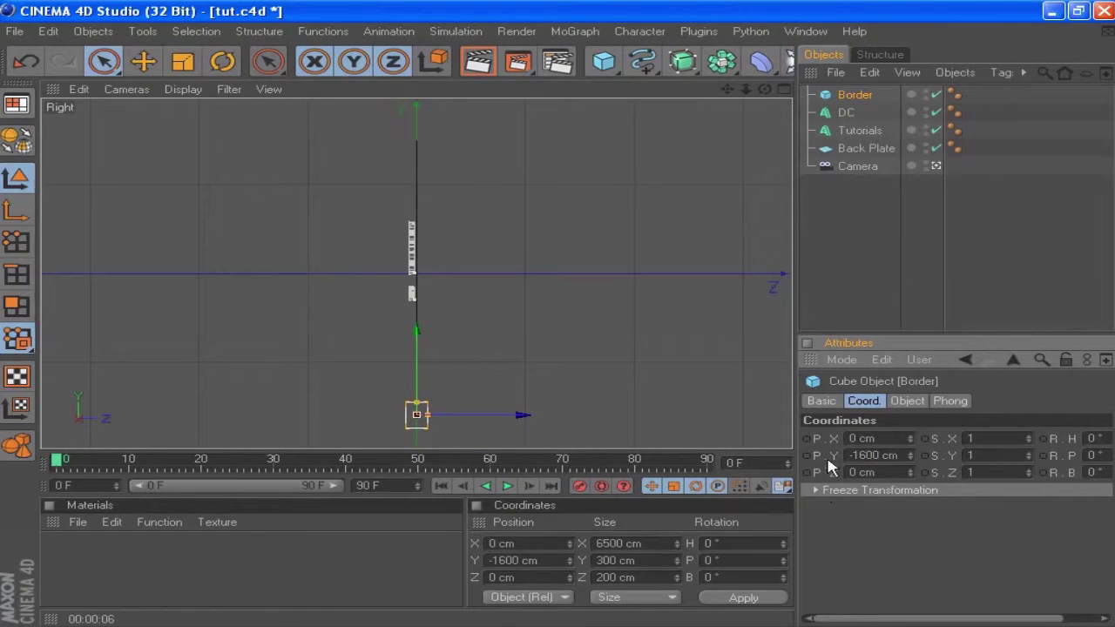
Duplicate the Border cube and set the copy's Y position to 1600 cm.
left_click(860, 96)
key("ctrl+c")
key("ctrl+v")
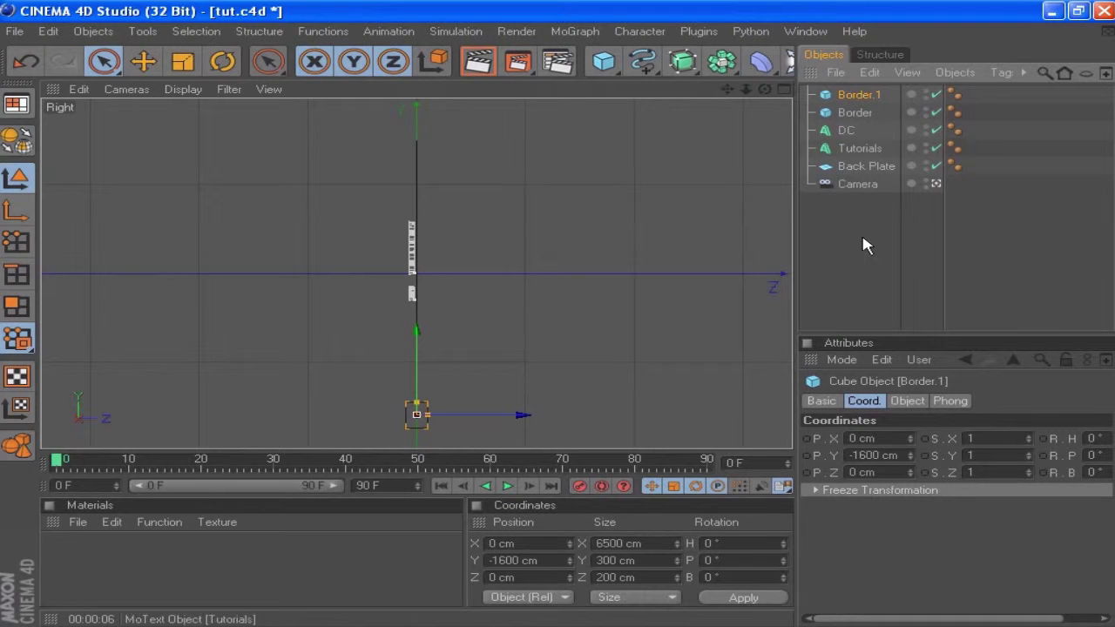
left_click(855, 453)
key("BackSpace")
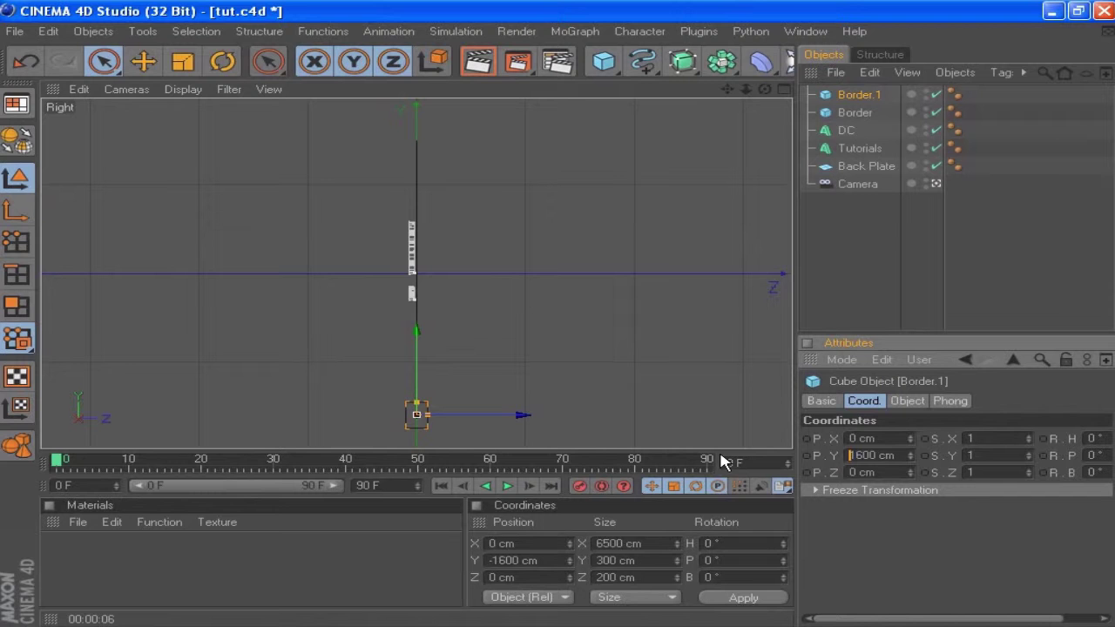
key("Return")
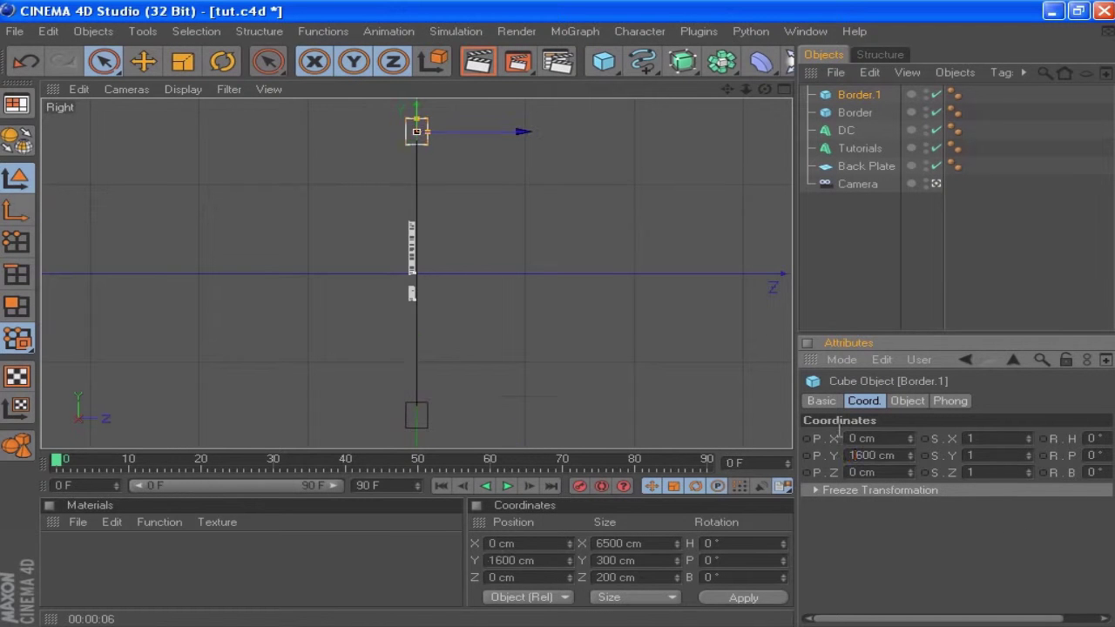
Group the upper and lower border cubes under a null and rename the group Border.
left_click(783, 89)
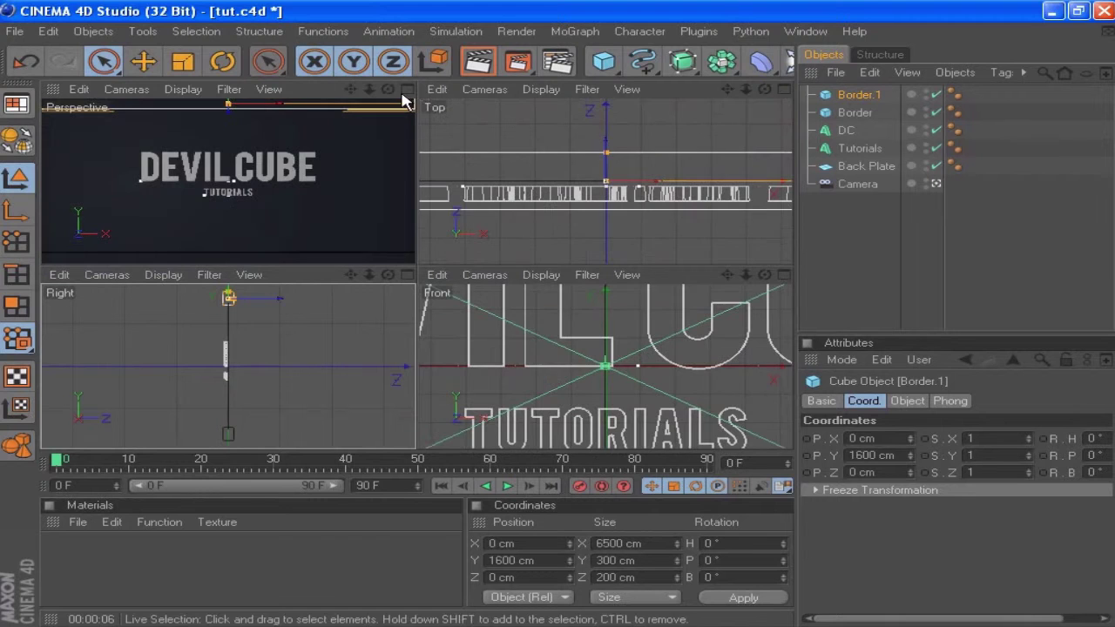
left_click(406, 89)
left_click(937, 251)
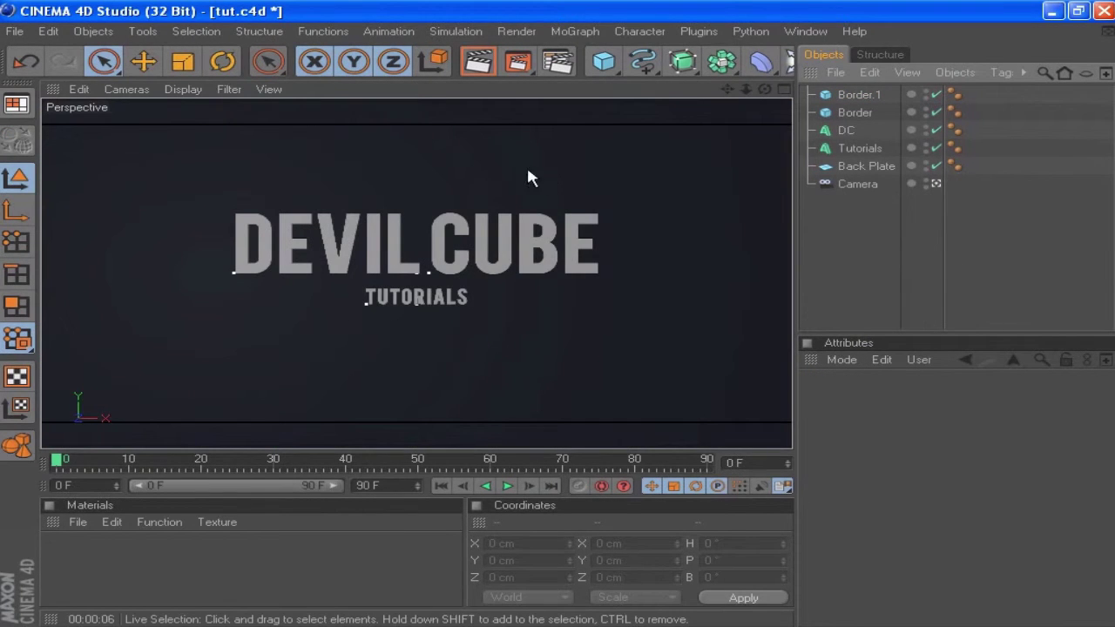
left_click(856, 96)
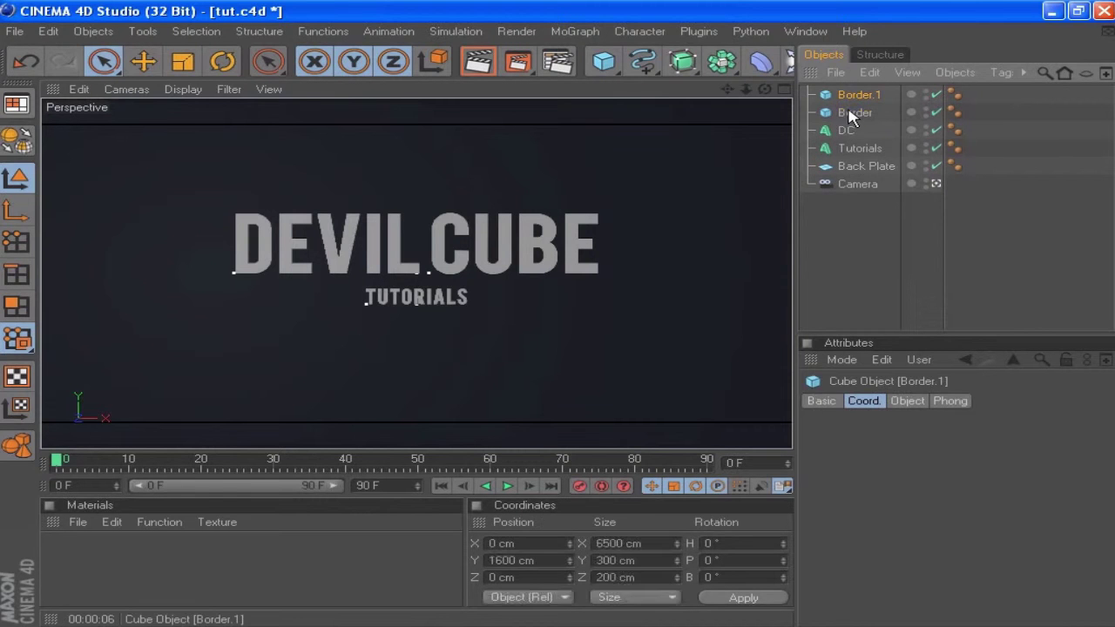
left_click(850, 115, "ctrl")
right_click(849, 114)
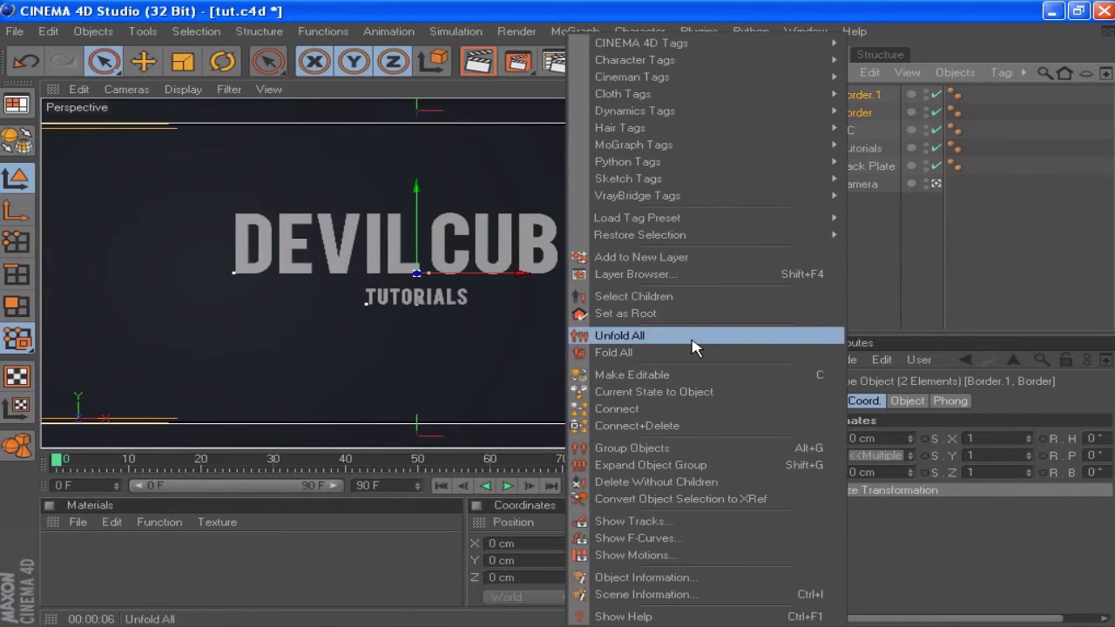
left_click(714, 449)
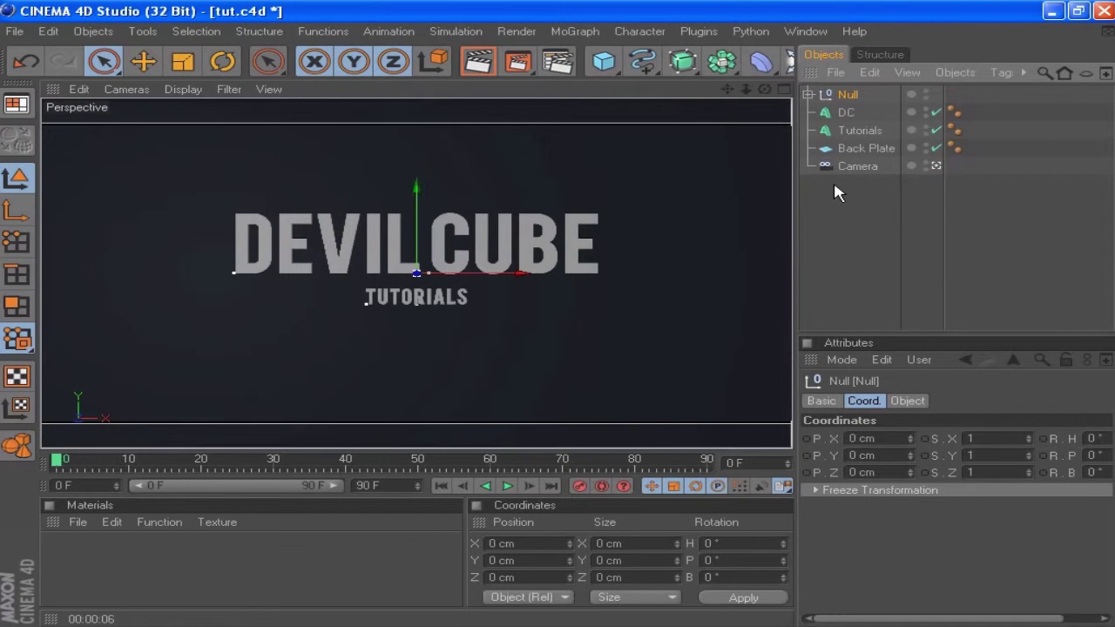
double_click(848, 93)
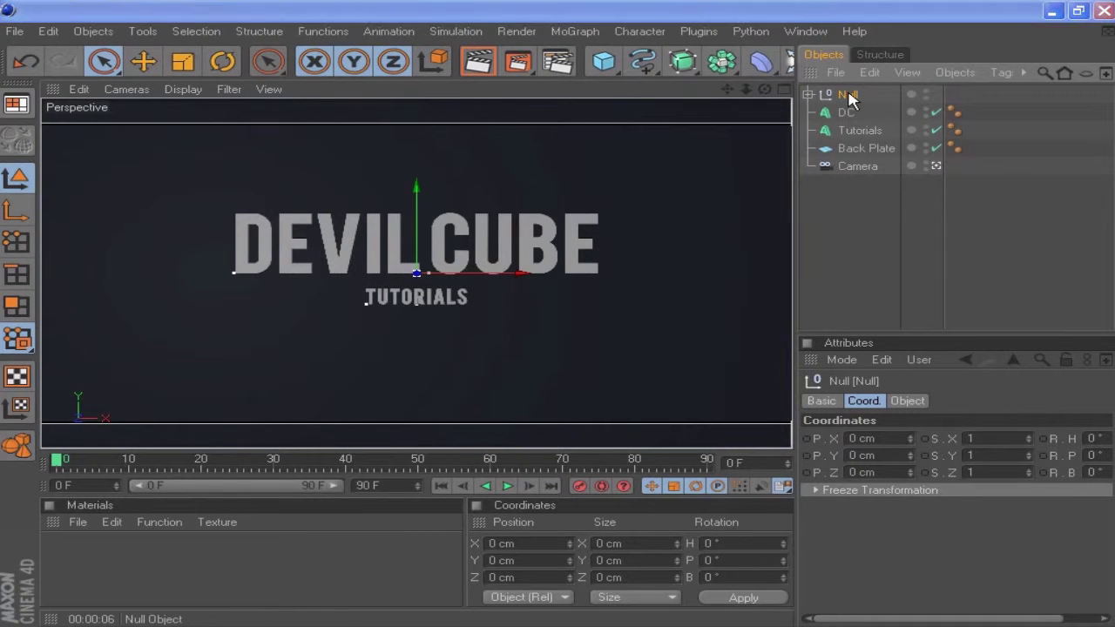
type("E")
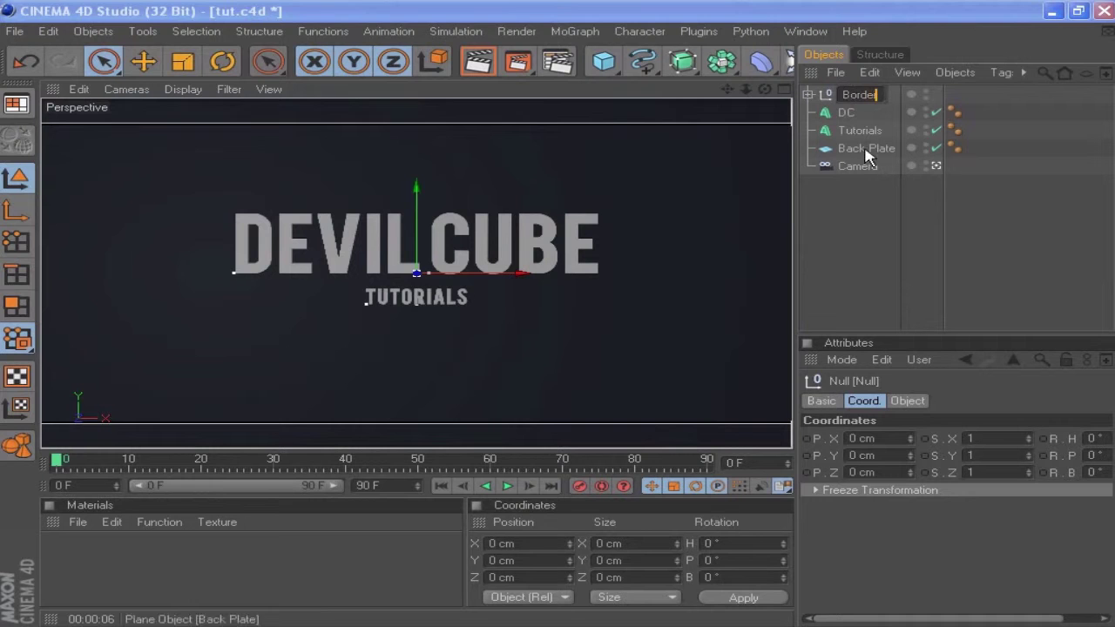
key("Return")
Group the DC and Tutorials text objects under a null and rename the group Text.
left_click(846, 113, "ctrl")
left_click(852, 131, "ctrl")
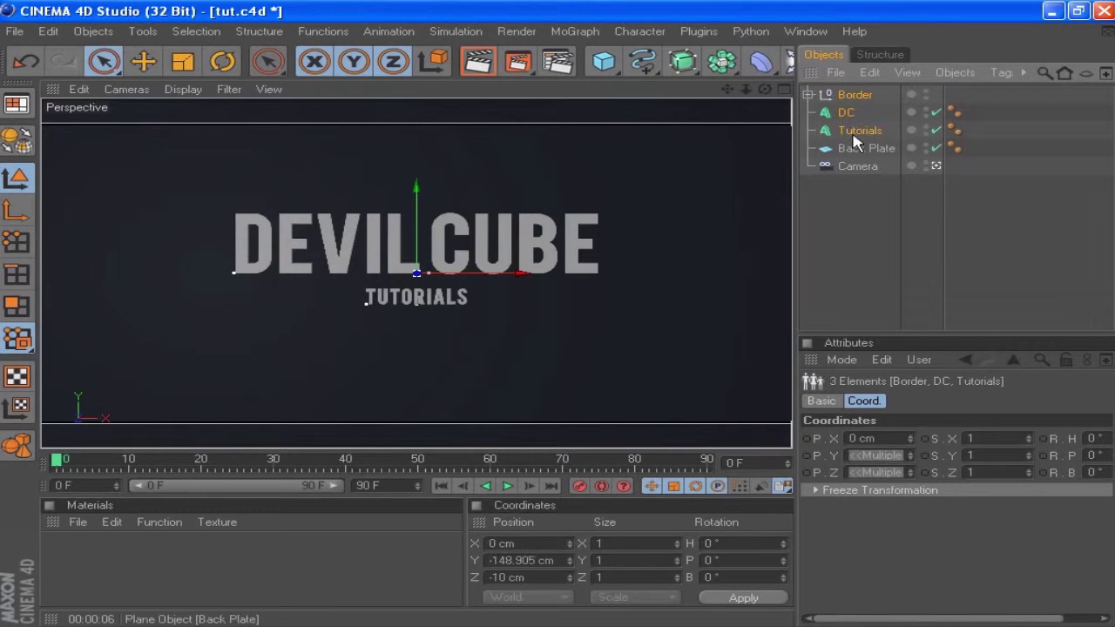
left_click(854, 131)
left_click(849, 113, "ctrl")
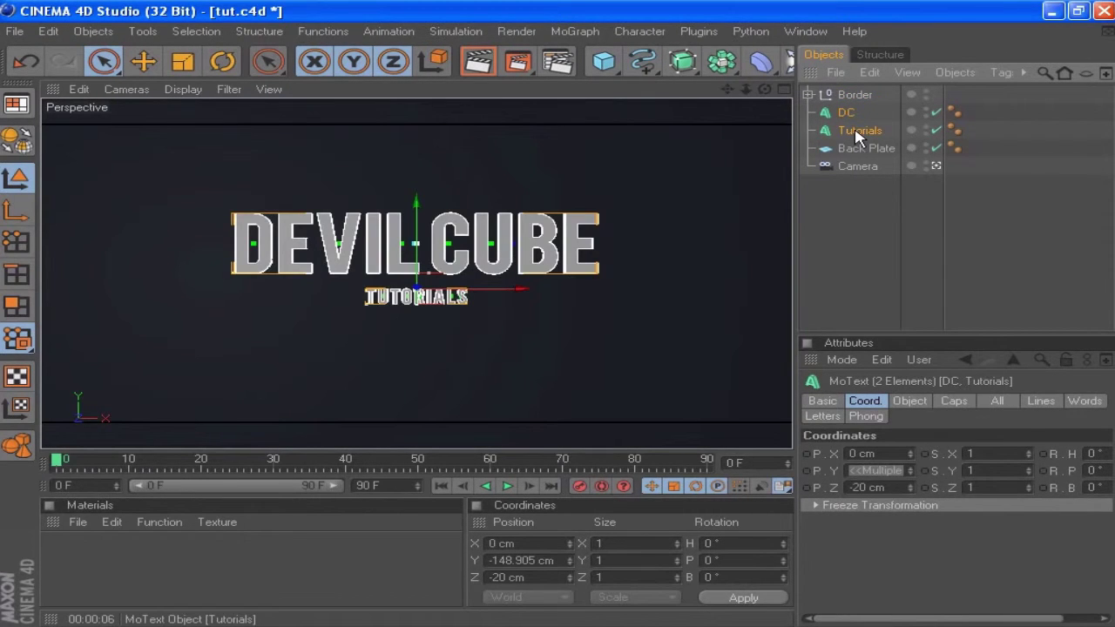
key("alt+g")
double_click(850, 113)
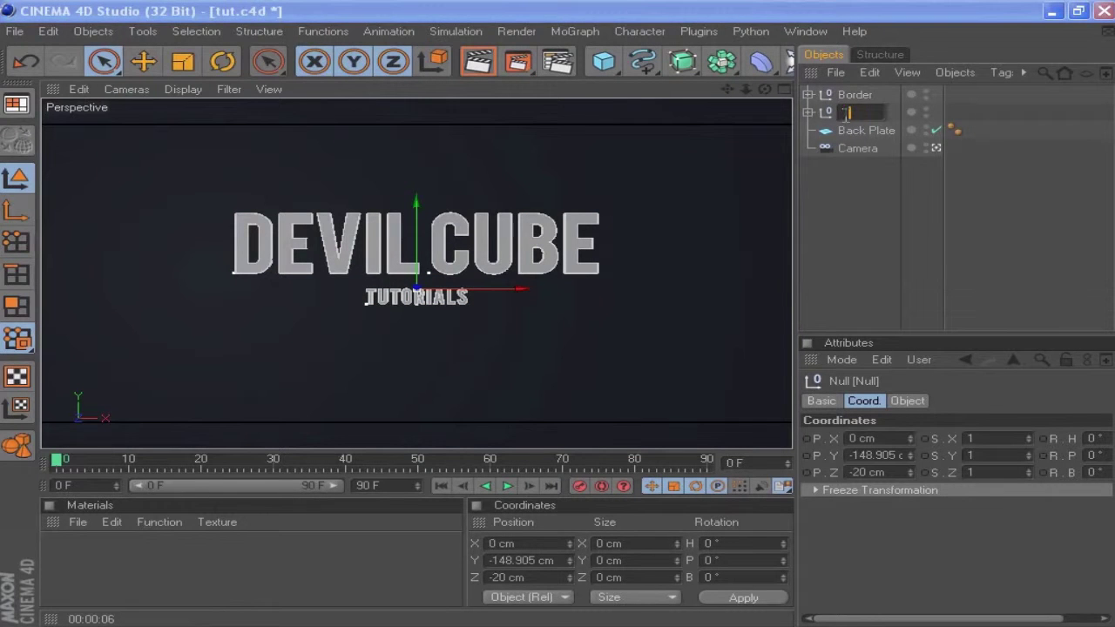
key("Return")
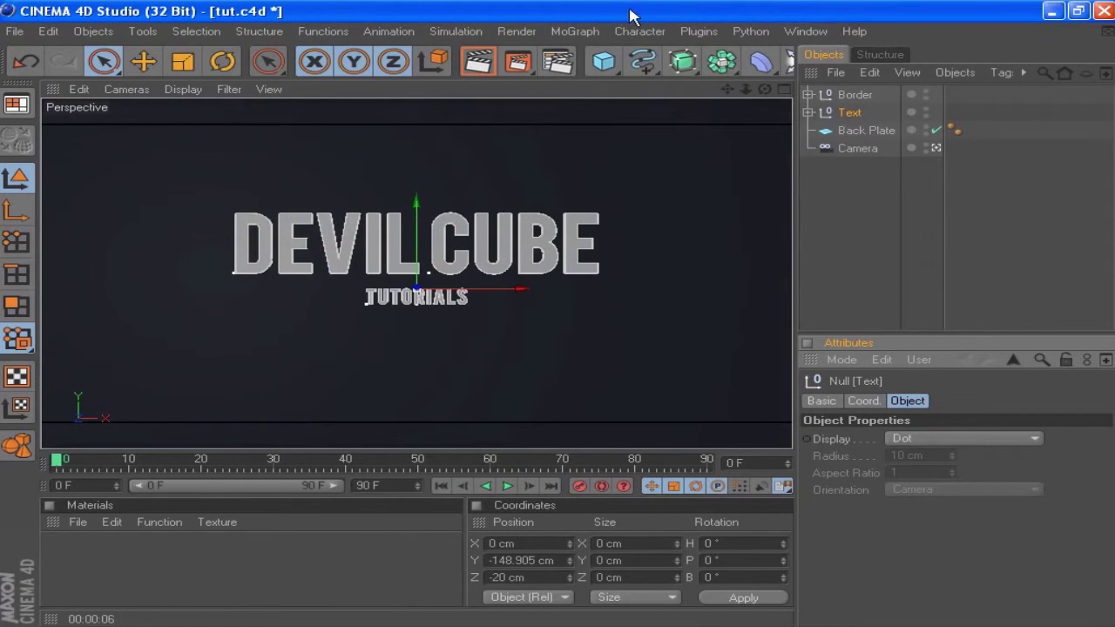
Add a plane and move it down below the text to a Y position of -1600 cm.
left_click_drag(624, 70, 836, 109)
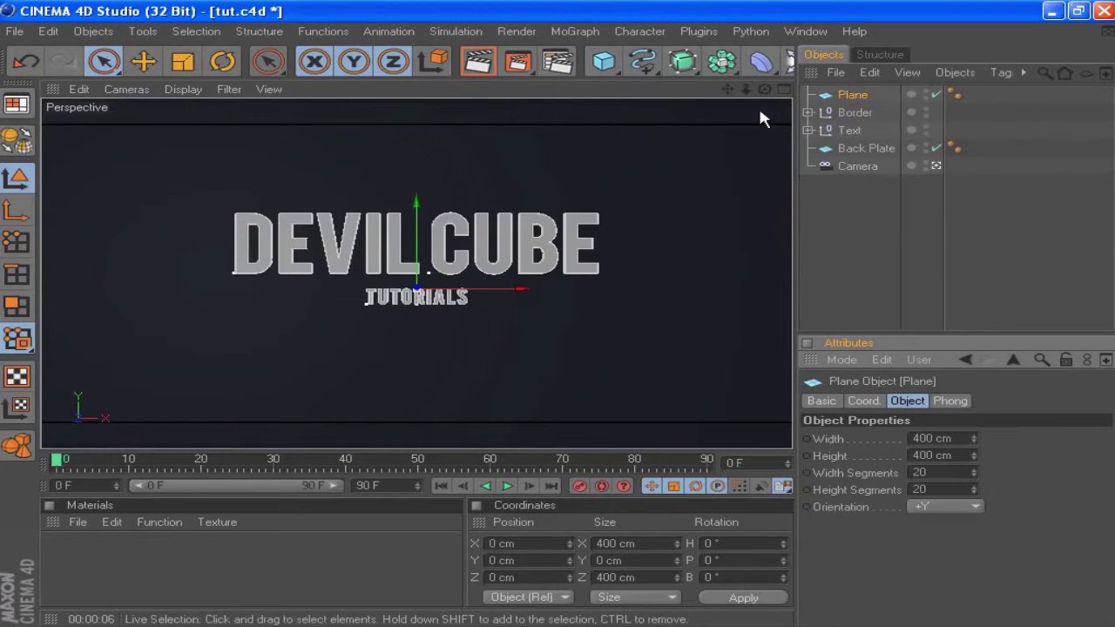
mouse_move(418, 210)
left_mouse_down()
mouse_move(419, 379)
mouse_move(418, 369)
left_mouse_up()
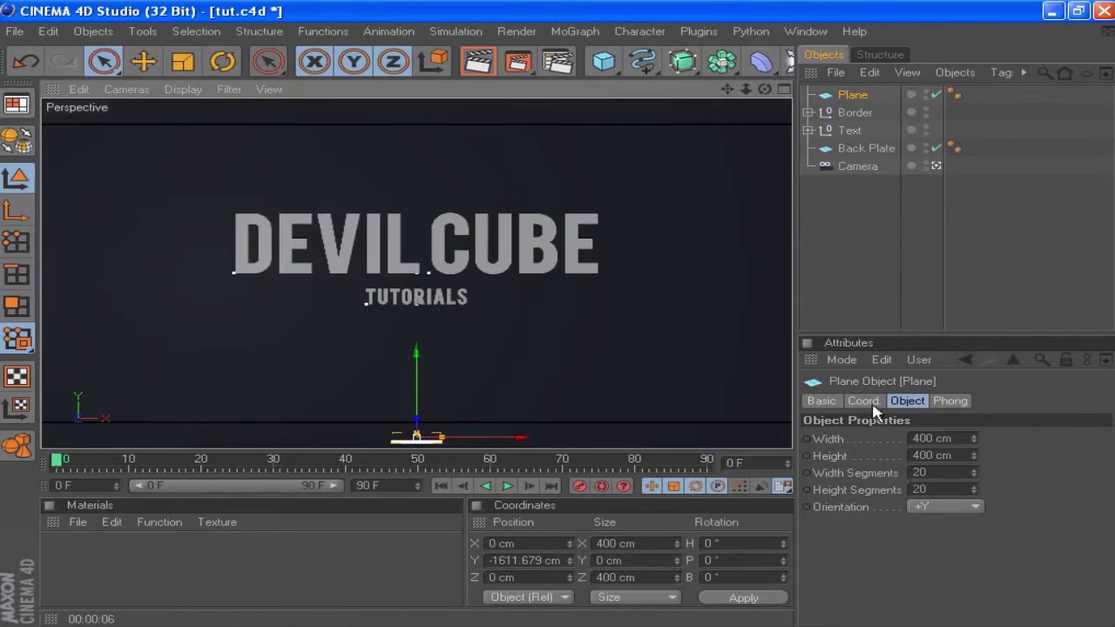
left_click(863, 401)
double_click(846, 454)
type("00")
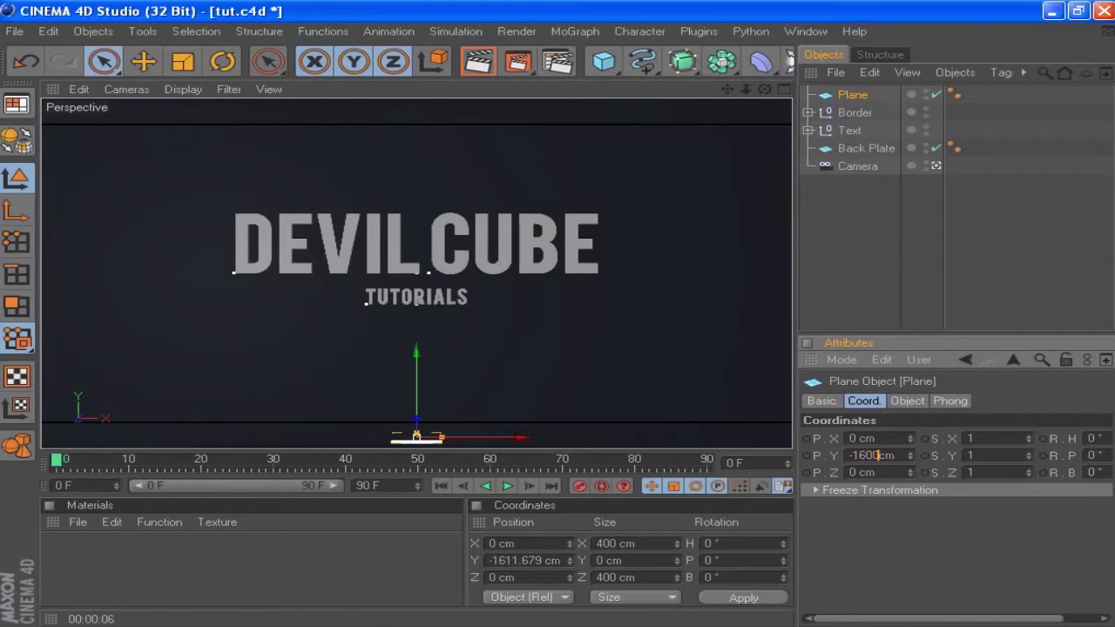
key("Return")
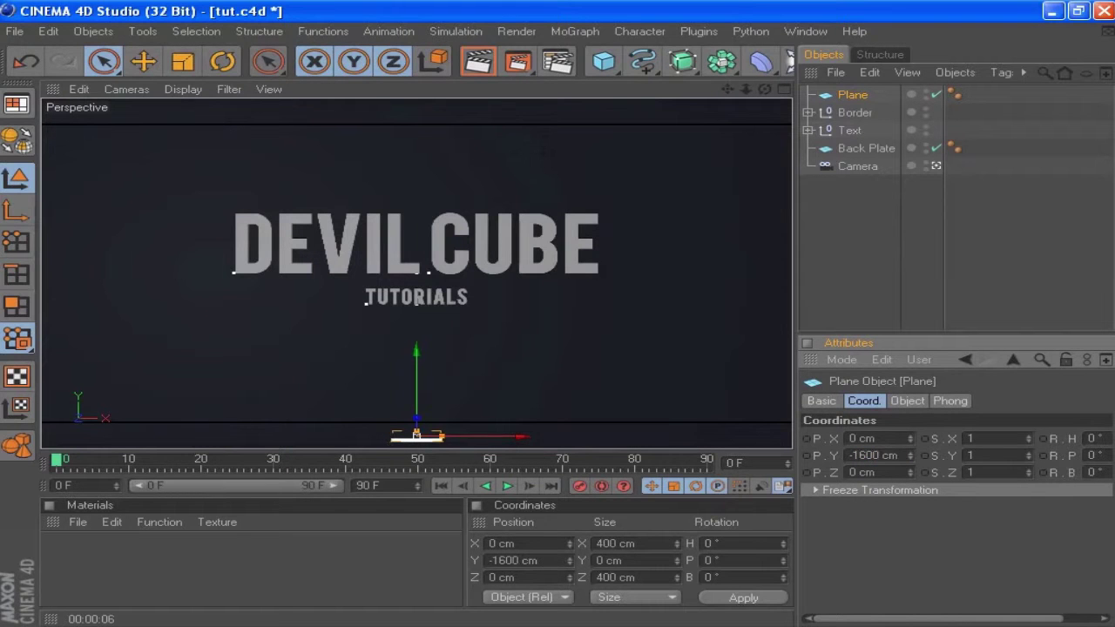
Set the new plane's width to 9000 cm and its height to 1000 cm.
left_click(920, 403)
double_click(942, 437)
type("9000")
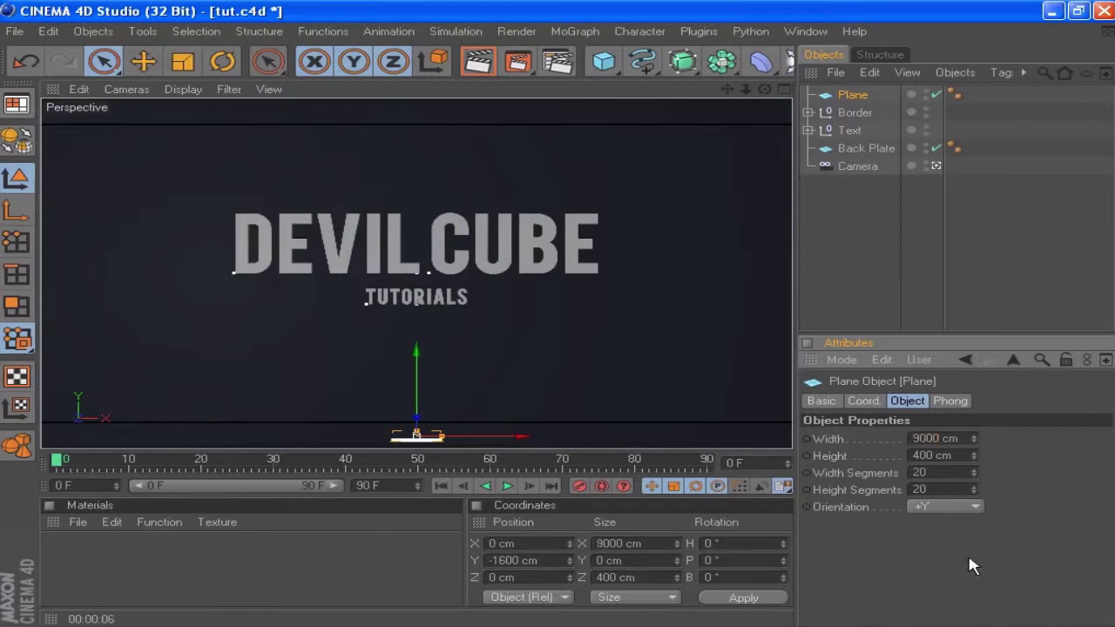
key("Return")
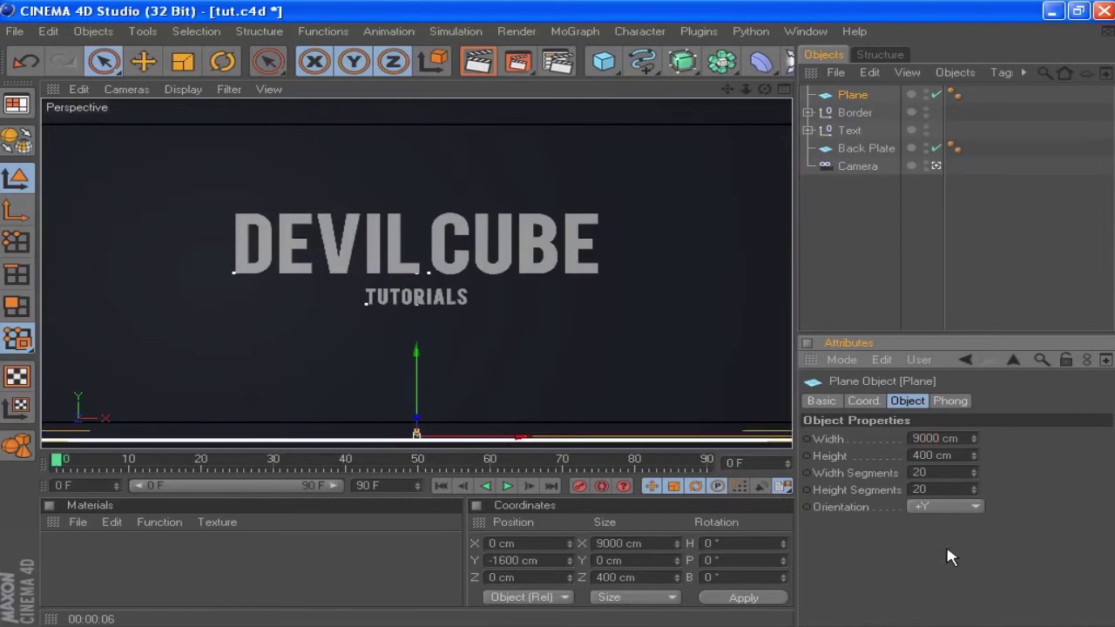
double_click(964, 456)
type("1000")
key("Return")
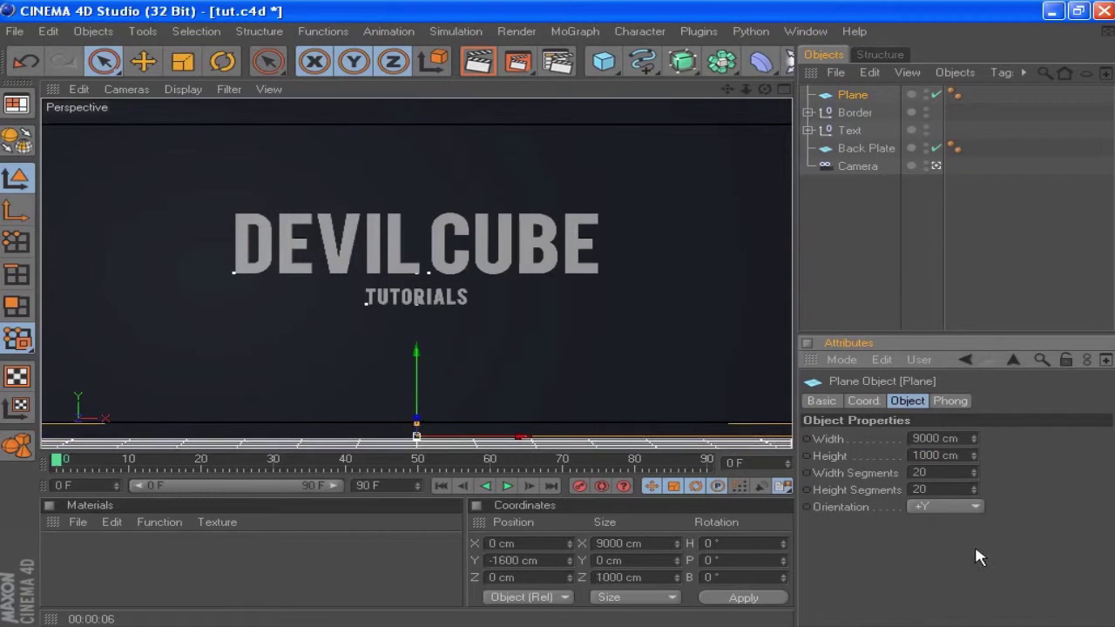
Pull the camera back from the text, setting its Z position to -7000 cm.
left_click(854, 168)
left_click(863, 401)
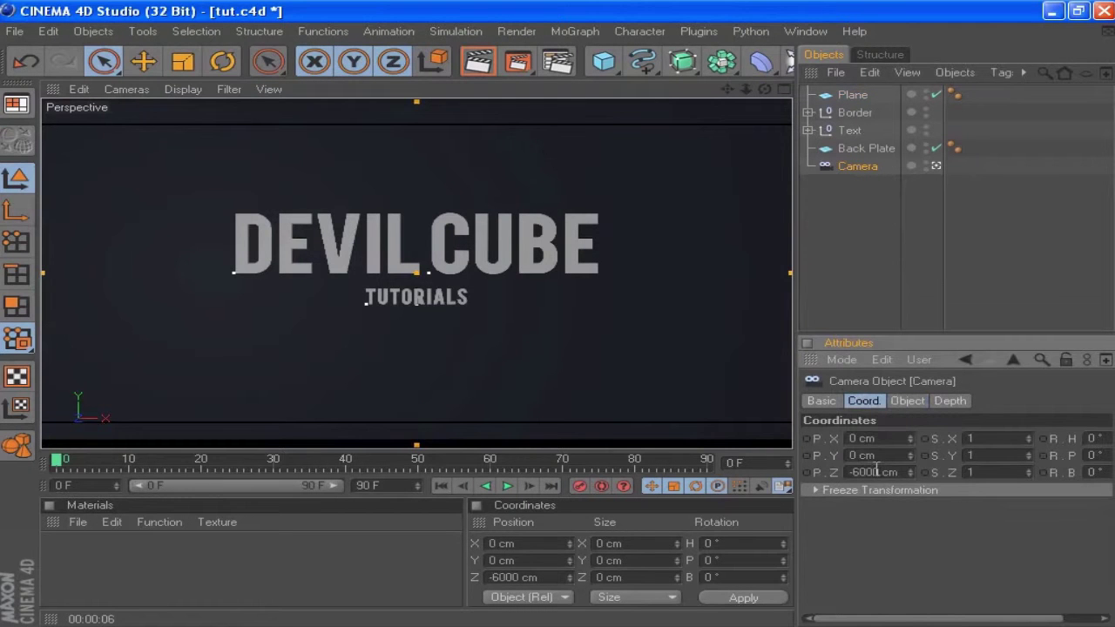
left_click_drag(746, 89, 718, 123)
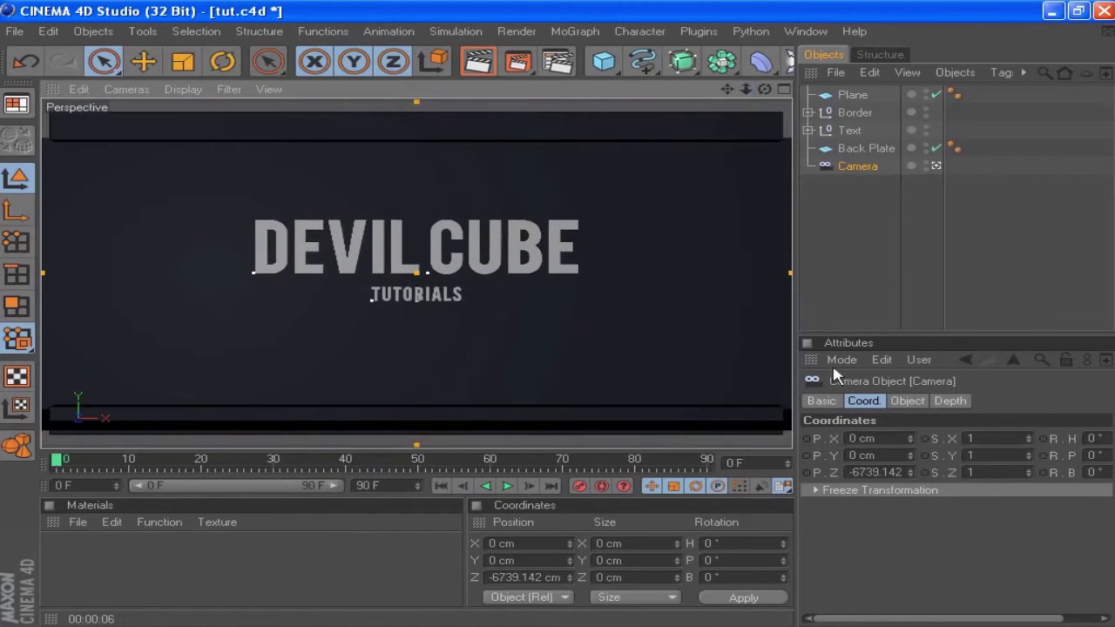
left_click_drag(846, 474, 1109, 463)
key("BackSpace")
type("-7500")
key("Return")
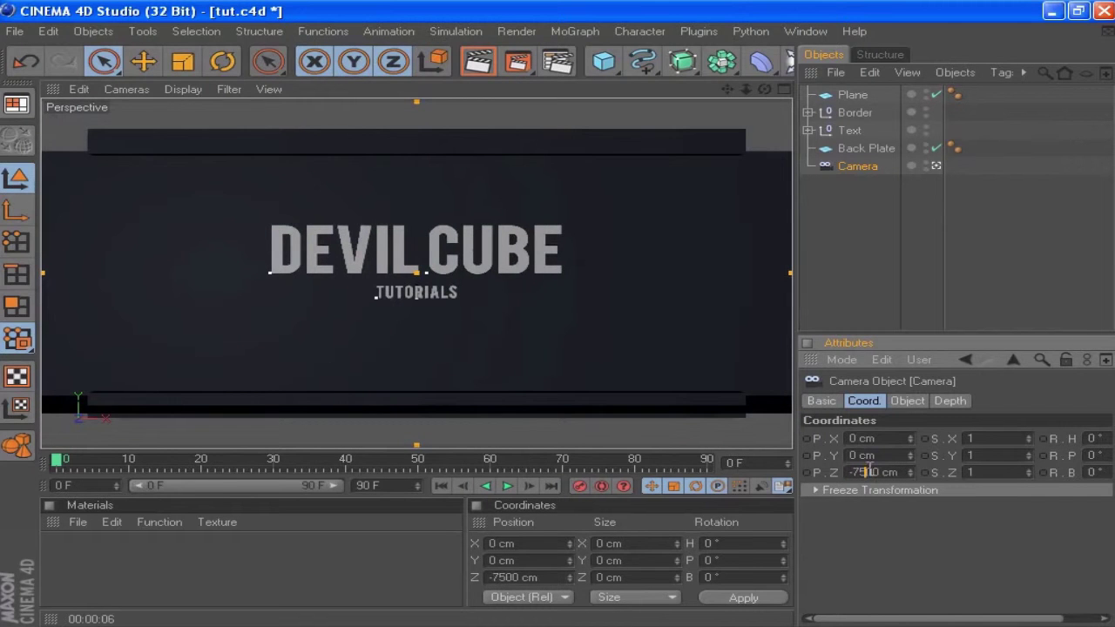
key("Return")
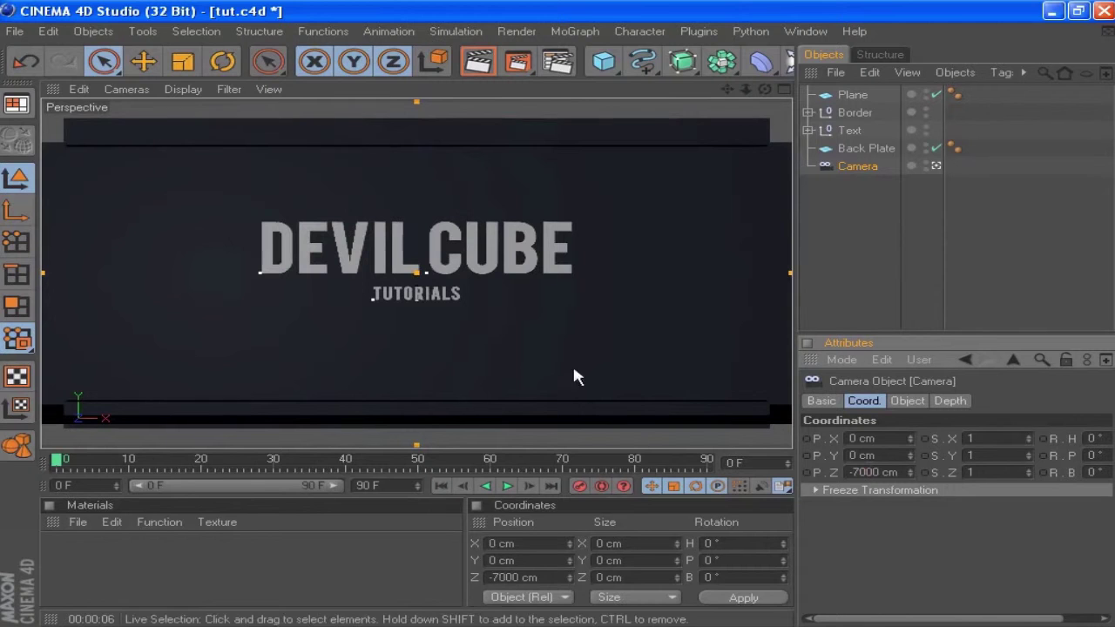
Set the height of the floor plane below the text to 2000 cm.
left_click(853, 94)
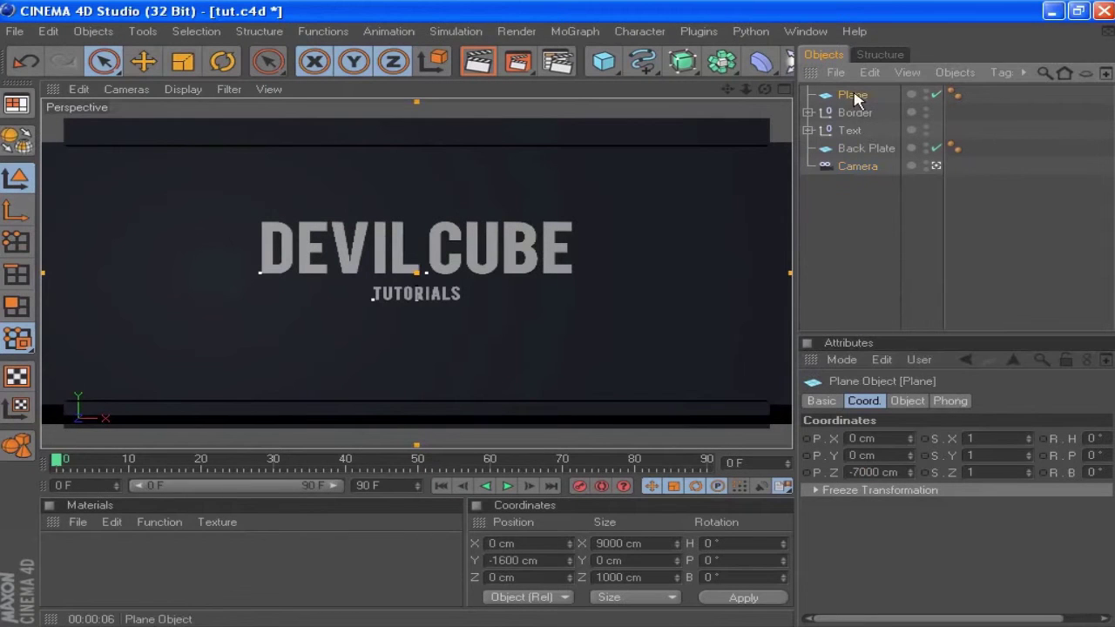
left_click(907, 400)
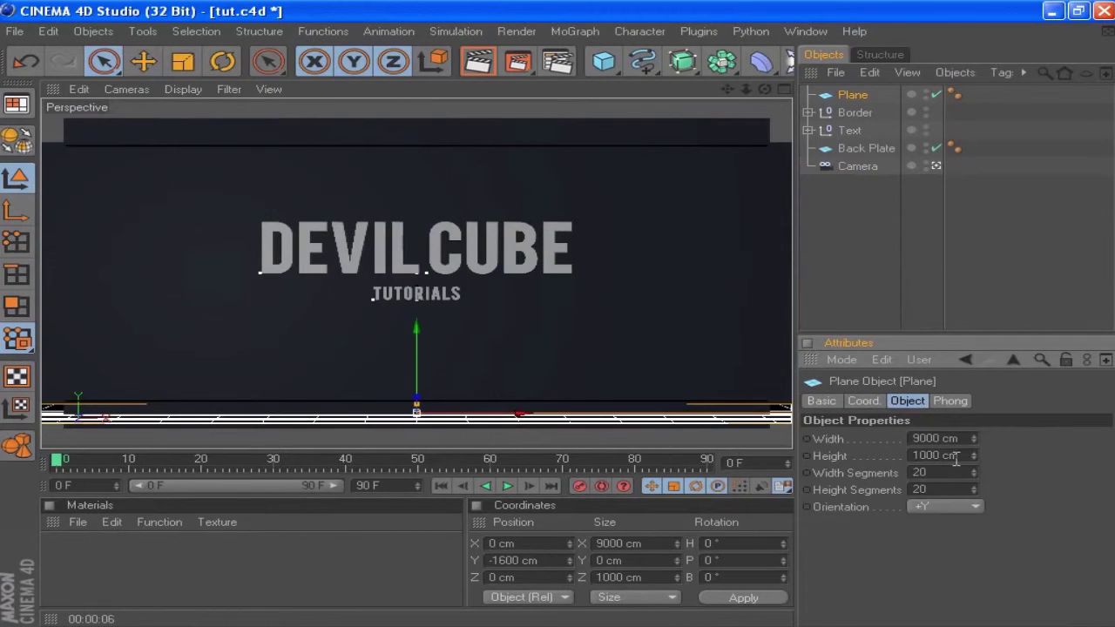
left_click_drag(956, 455, 897, 458)
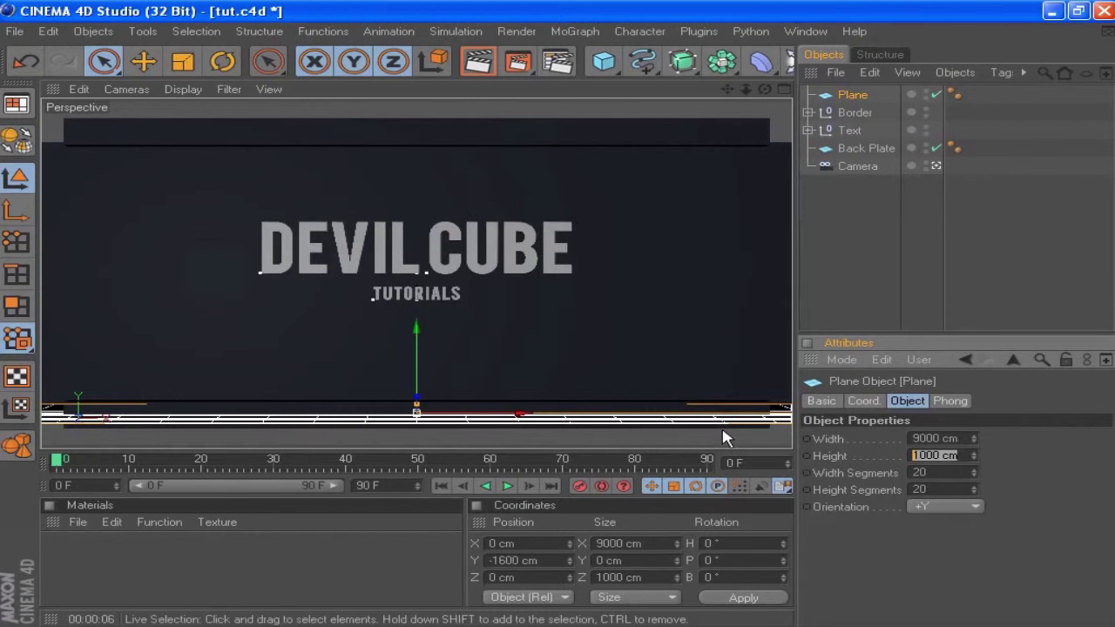
type("2000")
key("Return")
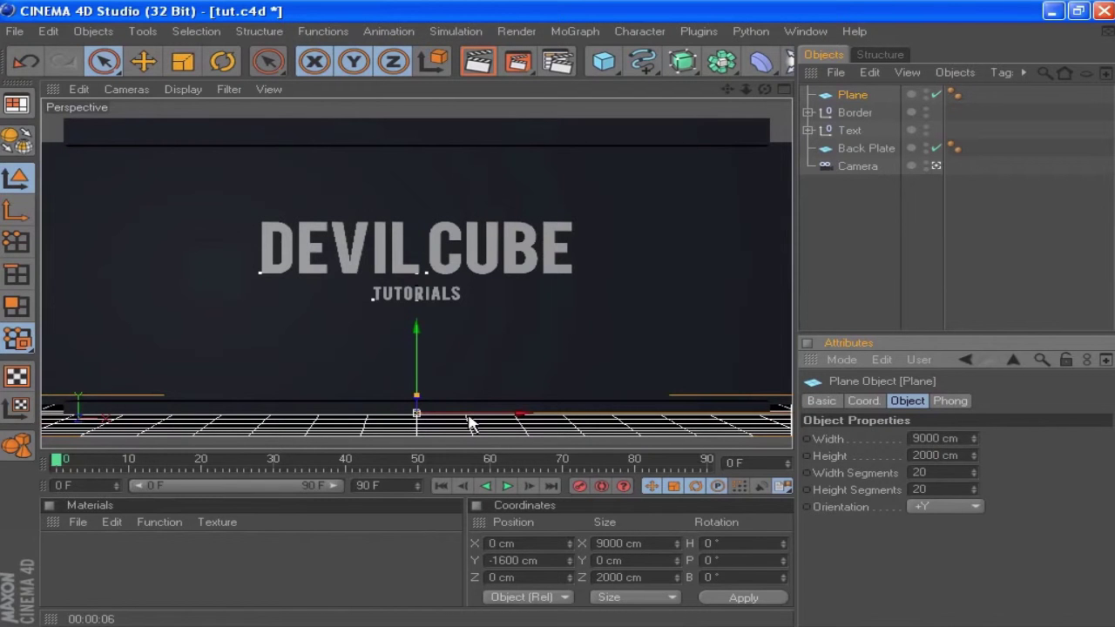
Set the Z position of the floor plane below the text to -500 cm.
left_click(864, 401)
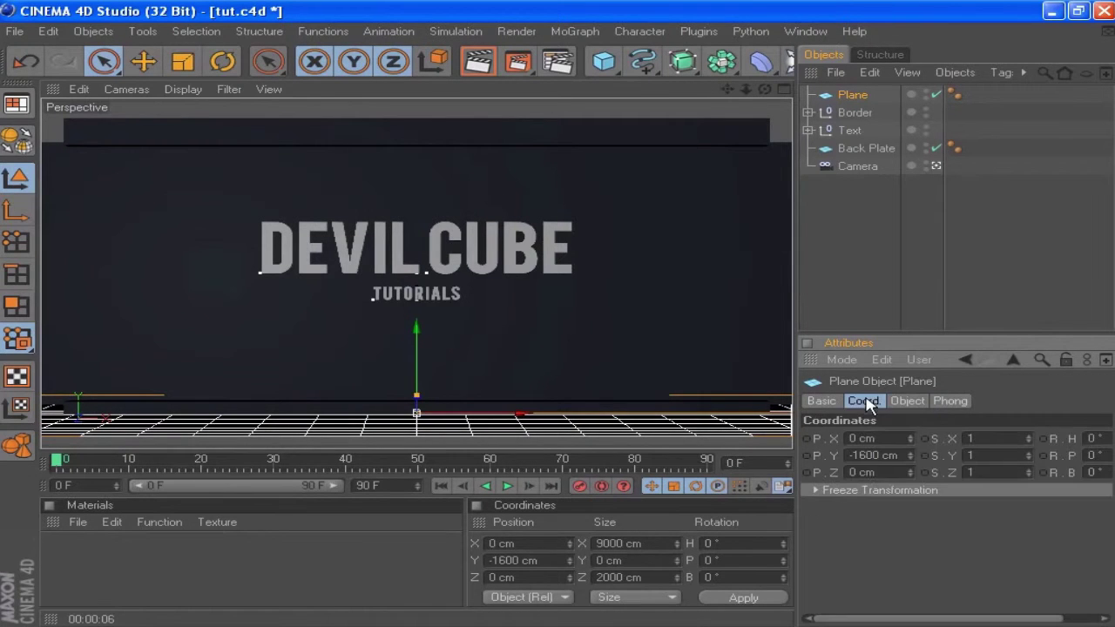
left_click(909, 467)
left_click_drag(910, 472, 910, 501)
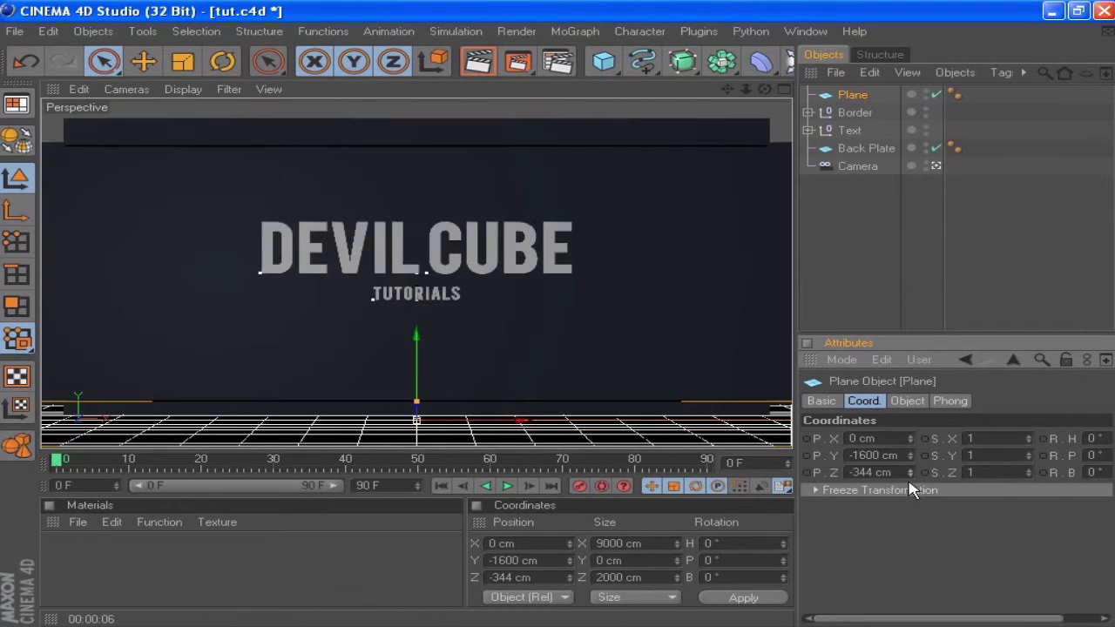
double_click(871, 473)
type("-500")
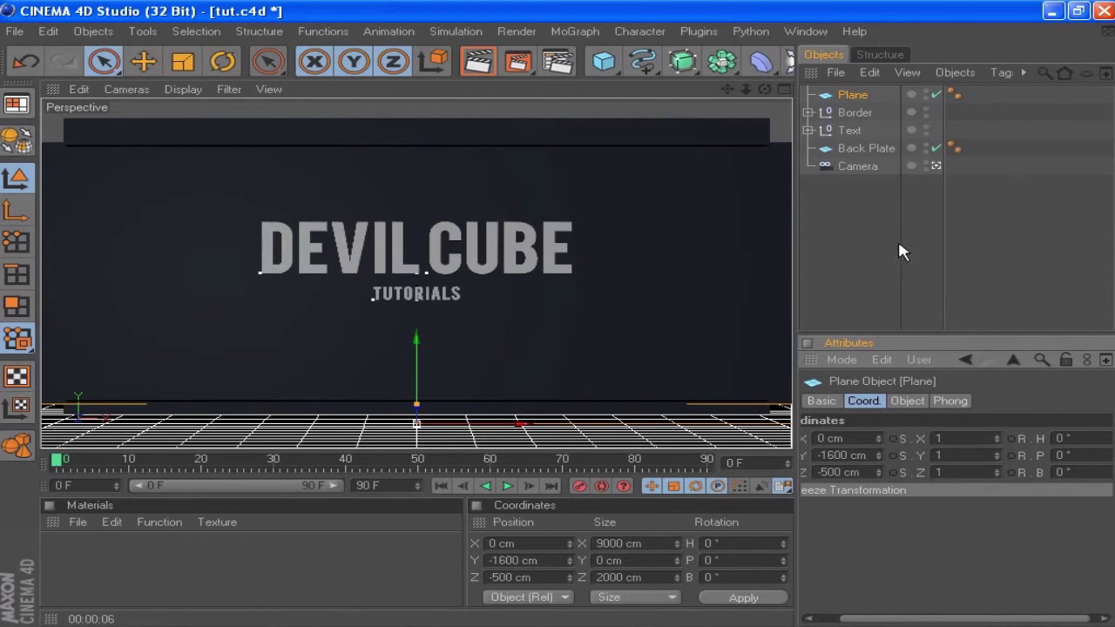
Set the X size of both border cubes in the Border group to 7000 cm.
left_click(808, 112)
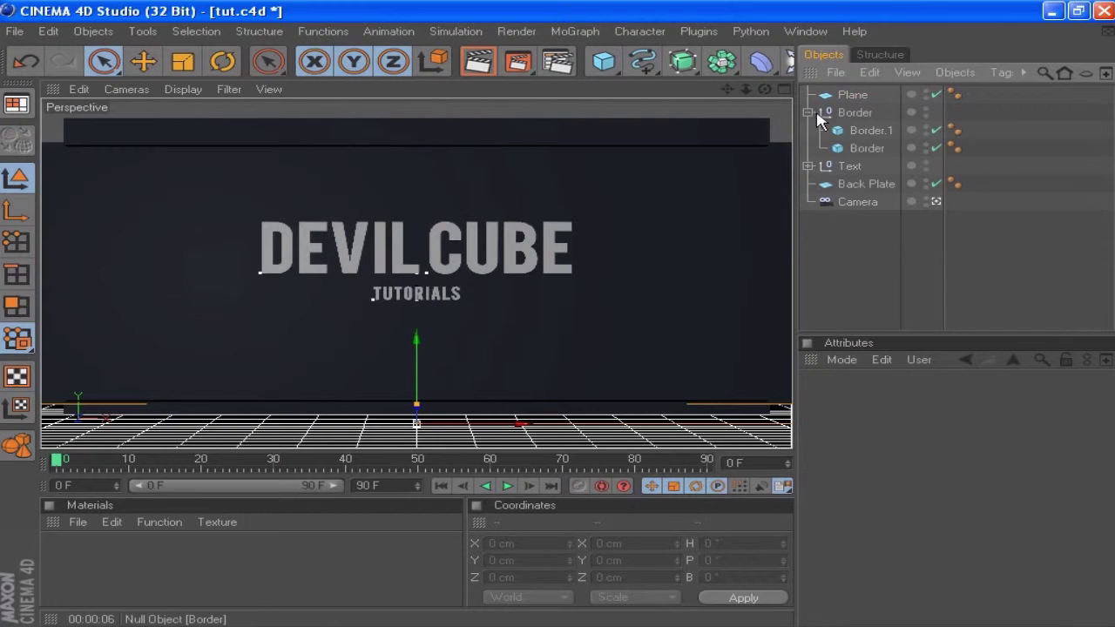
left_click(862, 131)
left_click(864, 144, "ctrl")
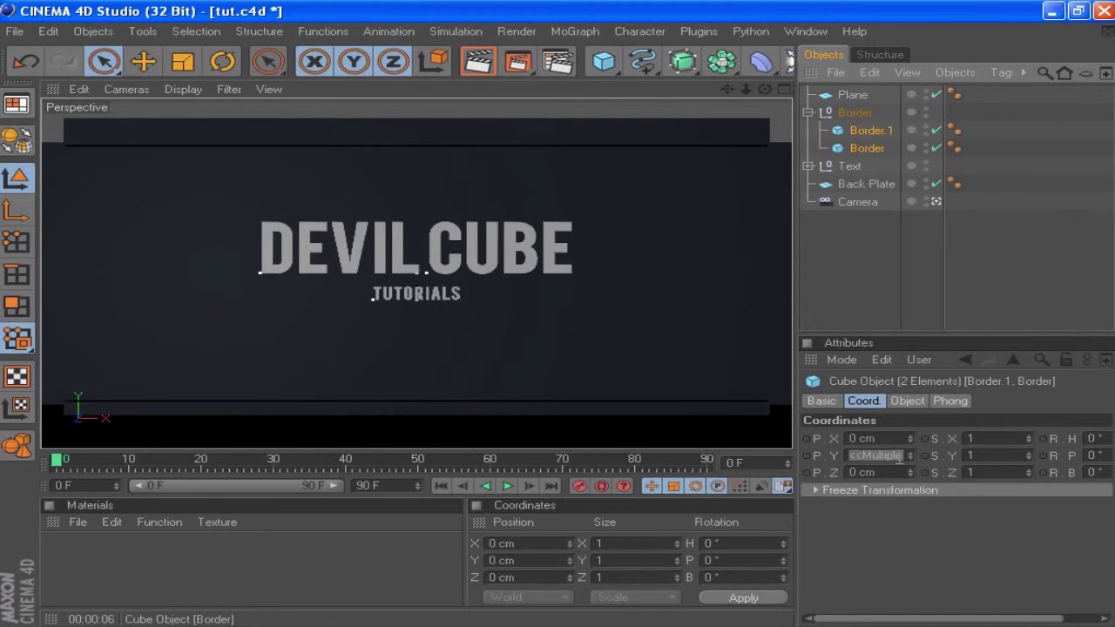
left_click(906, 402)
double_click(916, 438)
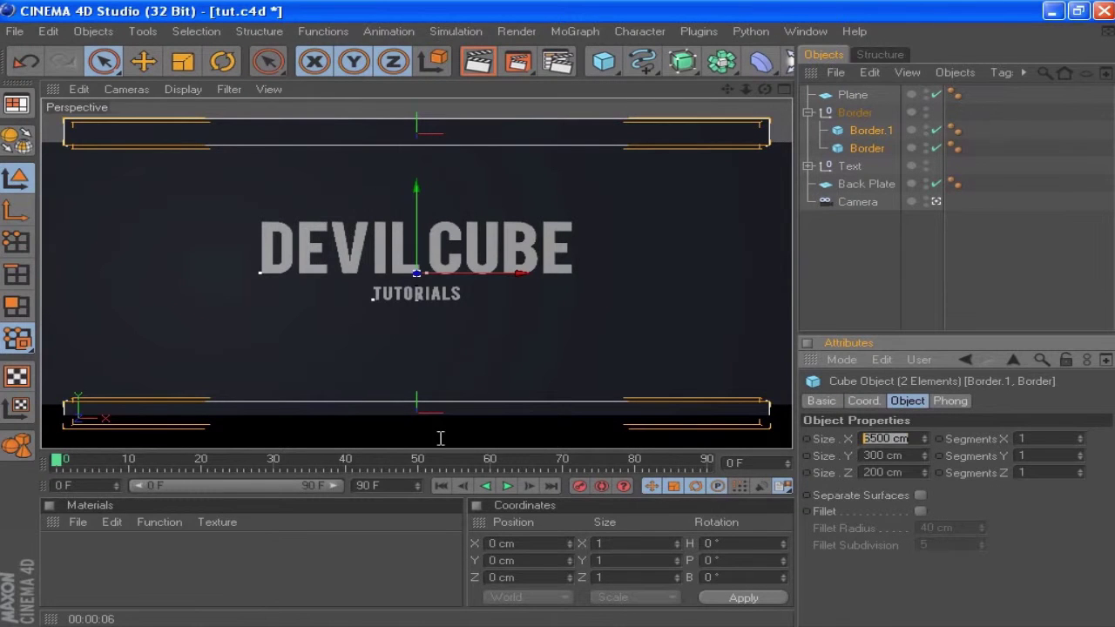
type("70")
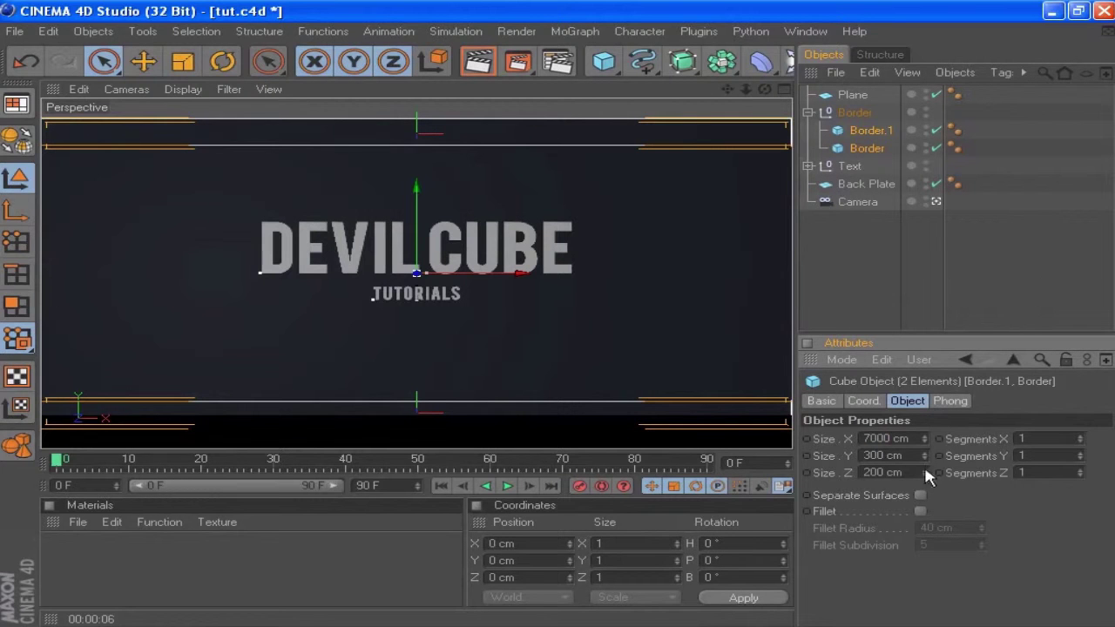
key("Return")
left_click(860, 317)
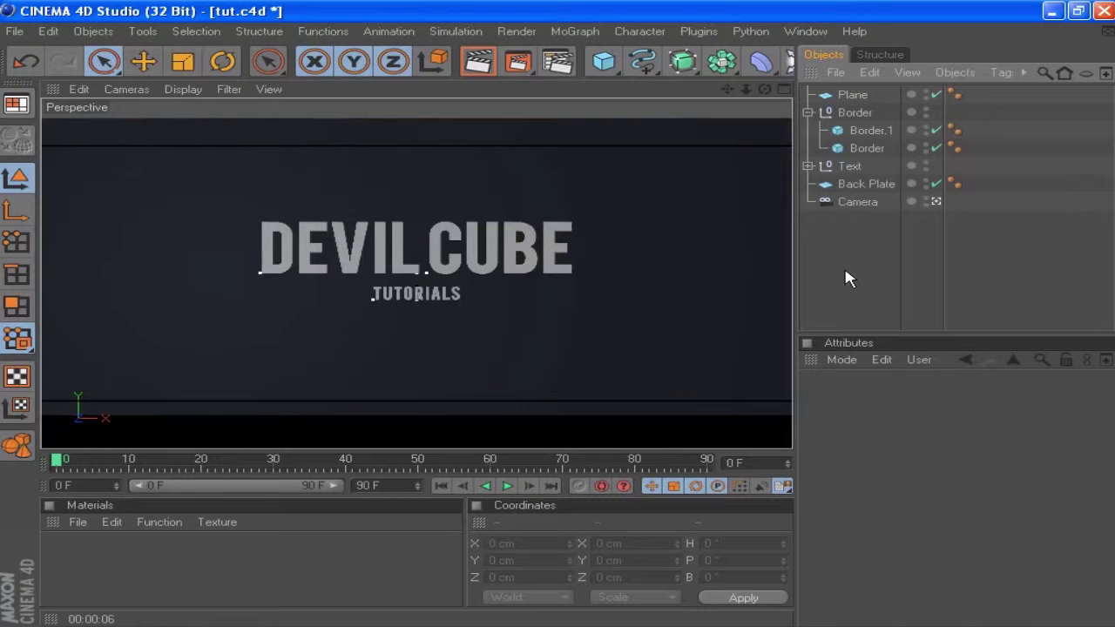
left_click(809, 113)
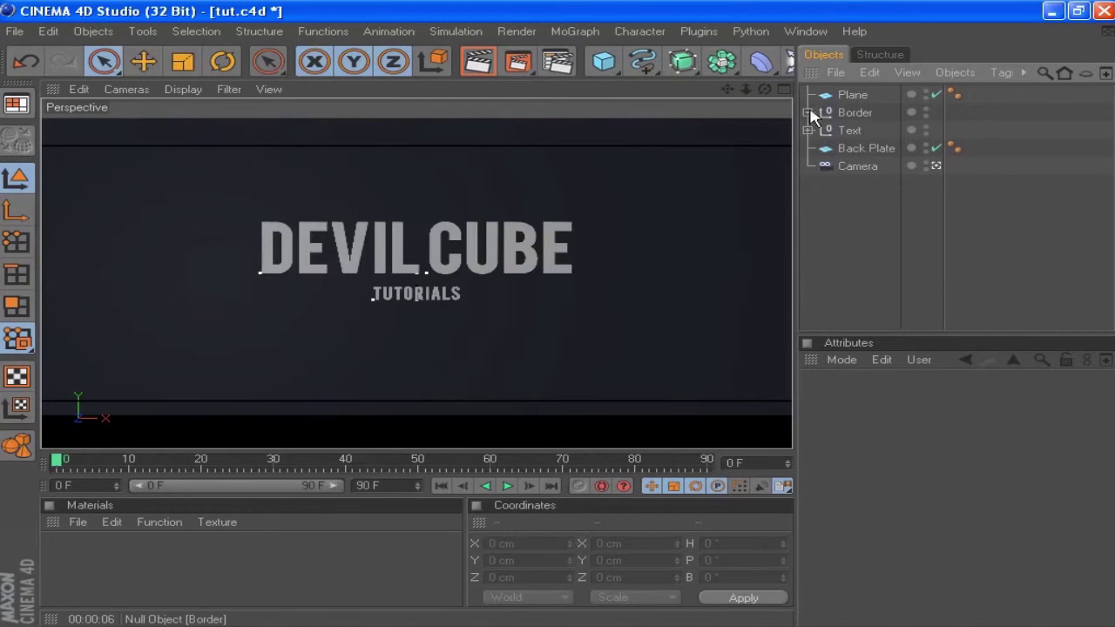
Duplicate the floor plane and move the copy along Y above the text to form a ceiling.
left_click(853, 94)
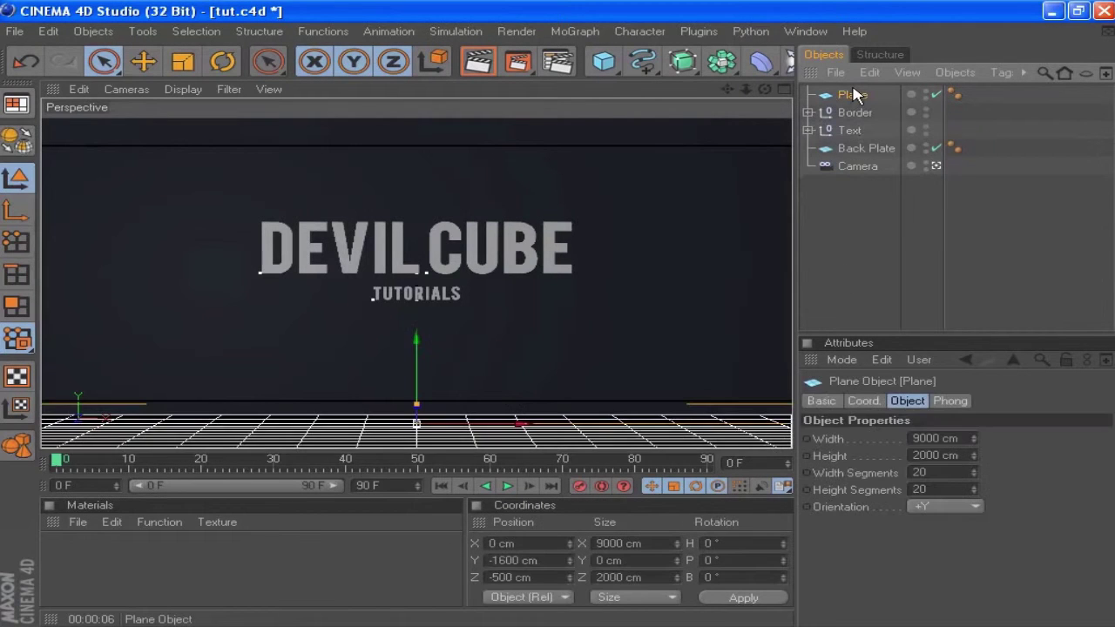
key("ctrl+c")
key("ctrl+v")
left_click(874, 403)
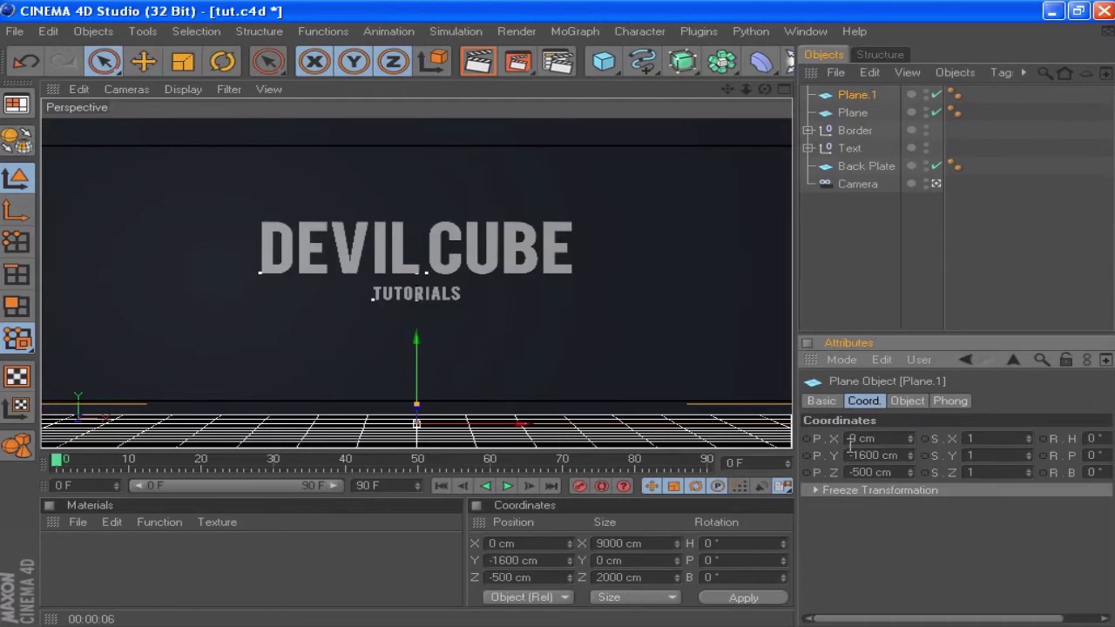
key("Return")
left_click(881, 283)
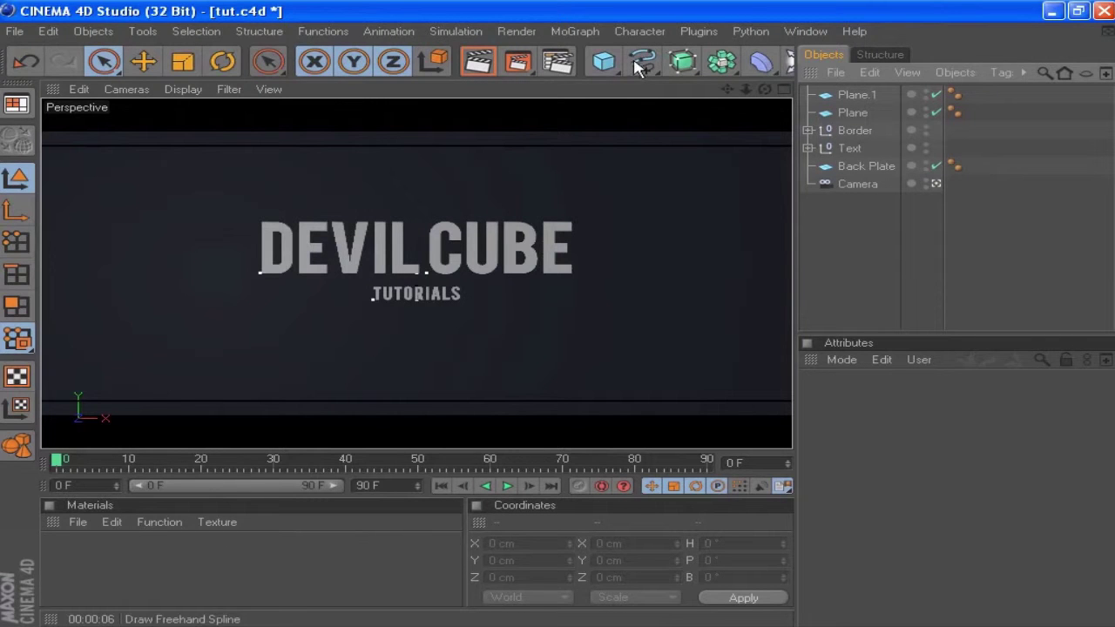
Add a plane for a side wall and set its pitch and bank rotation to 90° each.
left_click(604, 62)
left_click(754, 110)
left_click(857, 94)
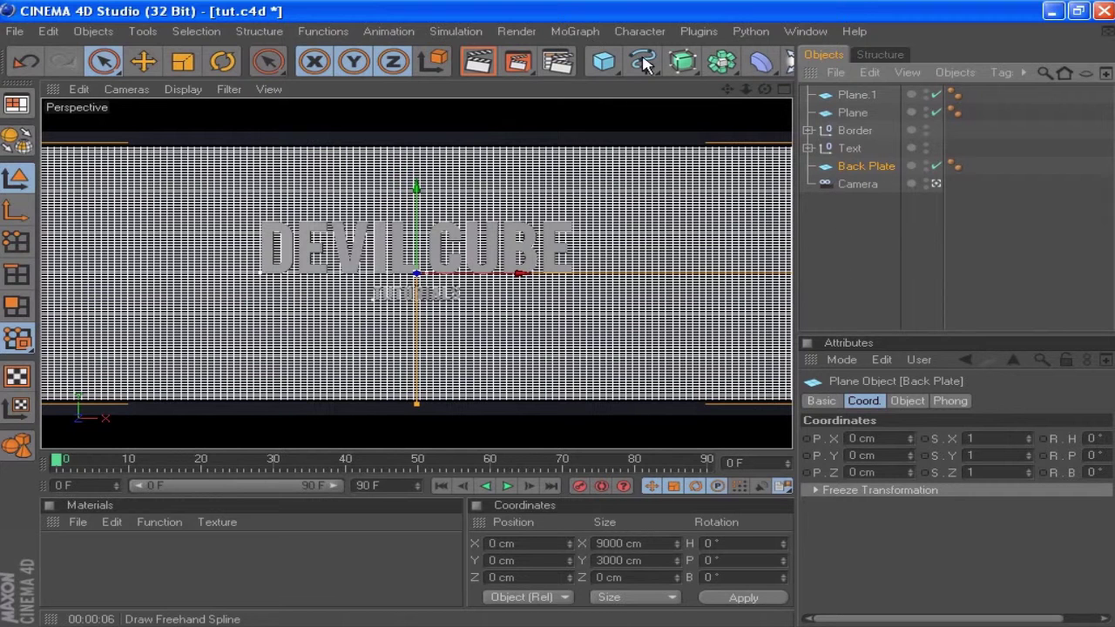
left_click_drag(632, 56, 791, 107)
left_click(895, 41)
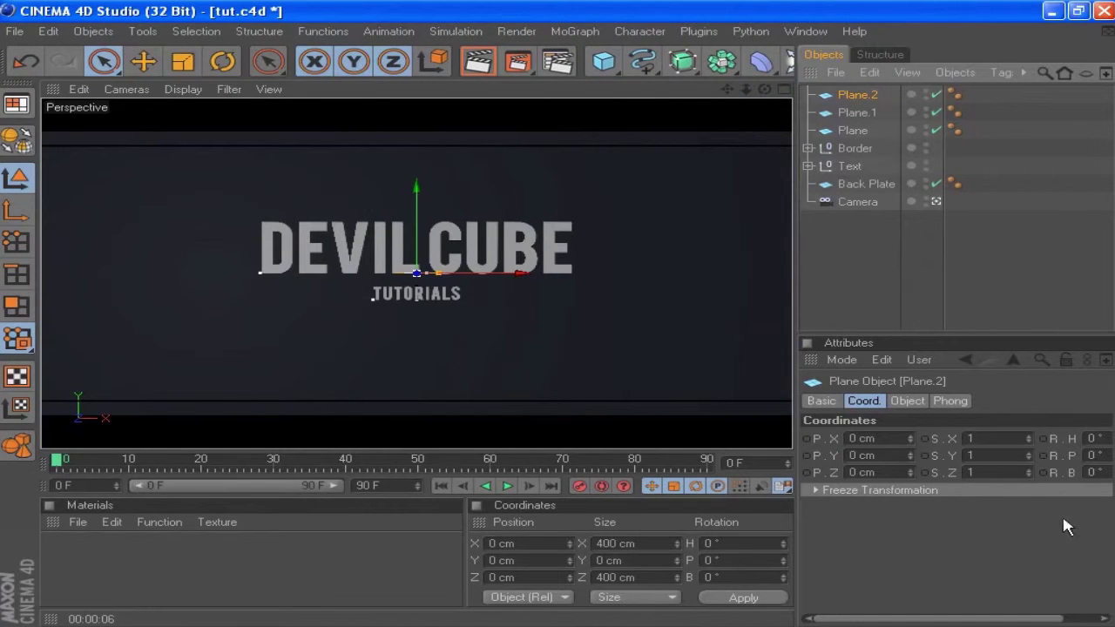
scroll(1020, 534, "right", 2)
type("90")
key("Return")
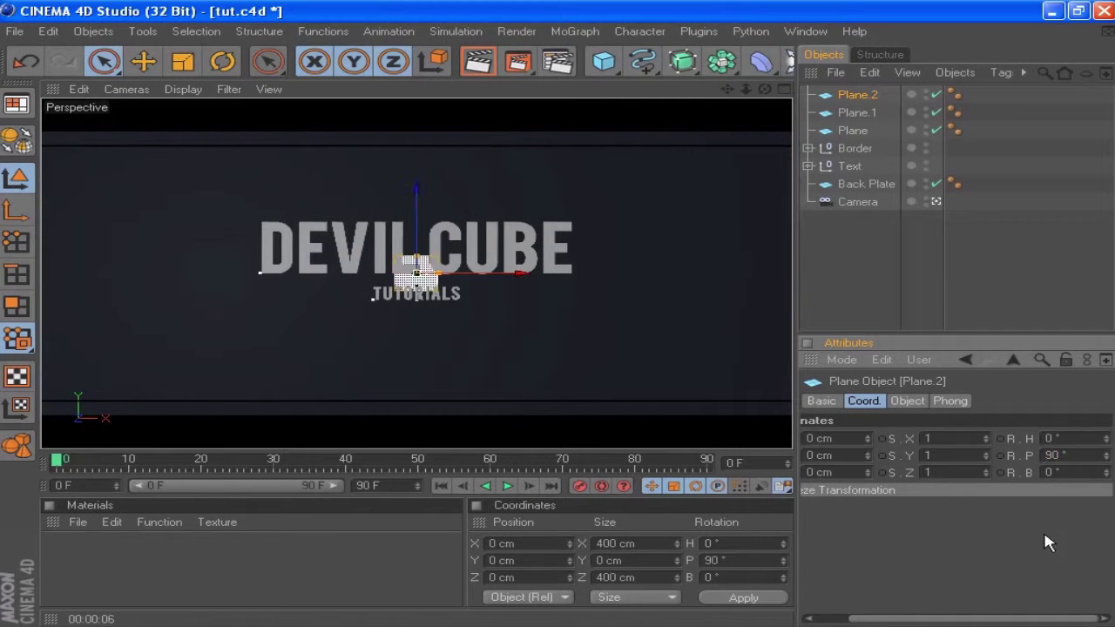
left_click(1067, 475)
type("90")
key("Return")
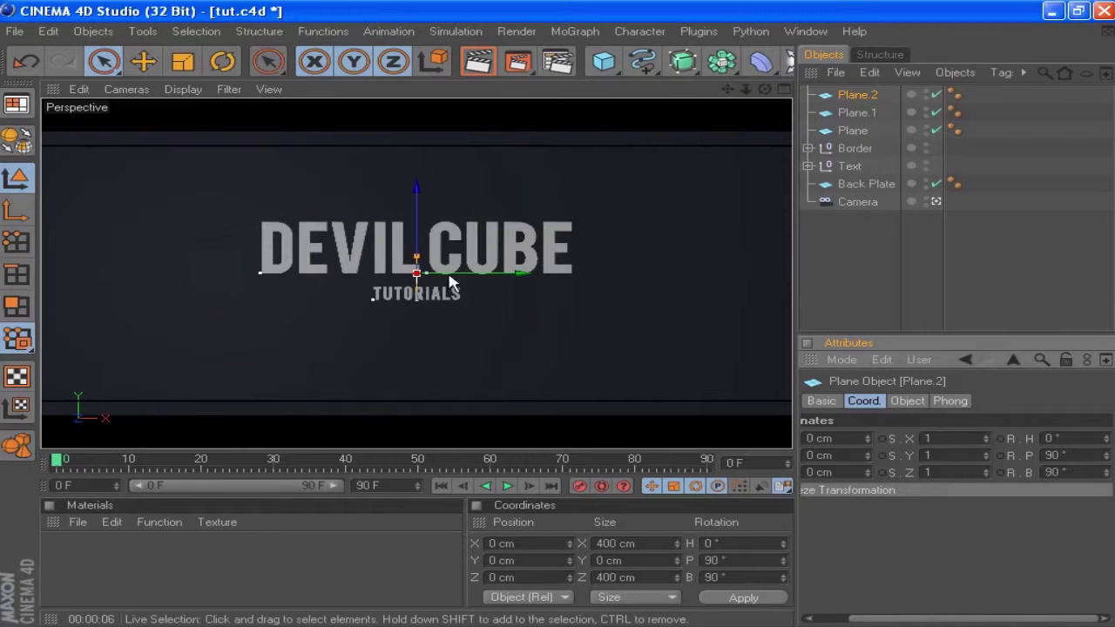
Set the side wall plane's width and height to 4000 cm.
left_click(906, 401)
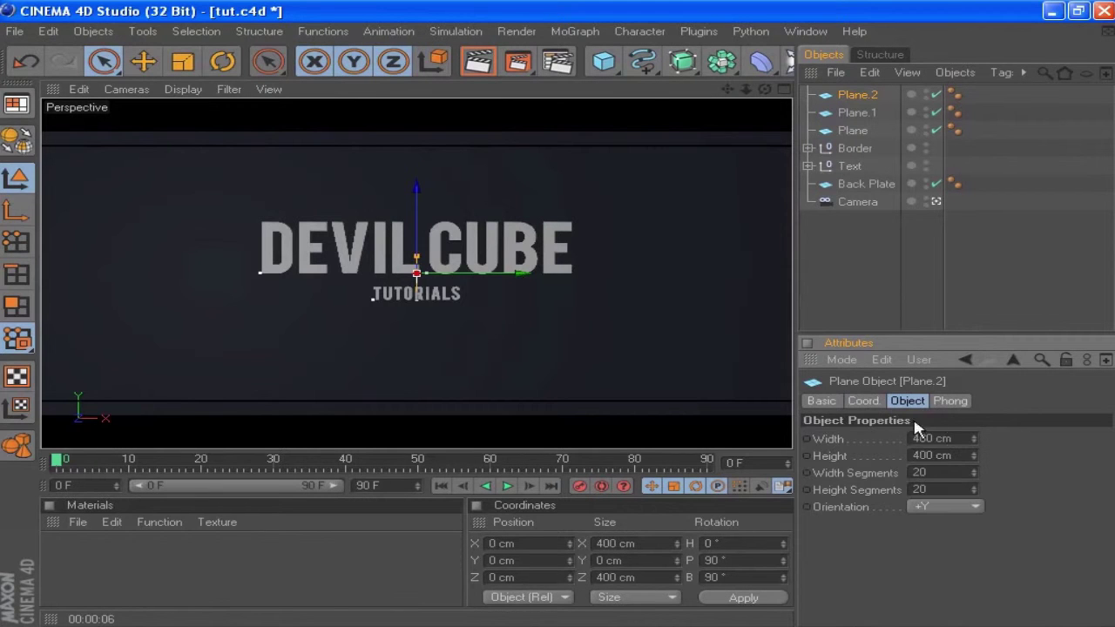
left_click(955, 437)
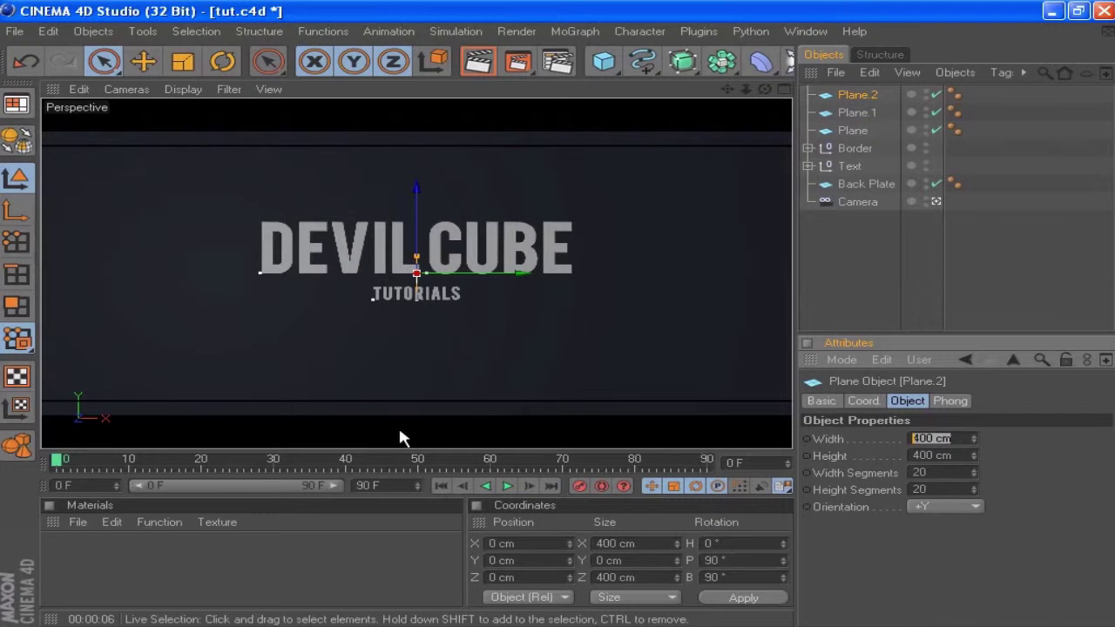
type("4000")
key("Tab")
type("444")
key("BackSpace")
key("BackSpace")
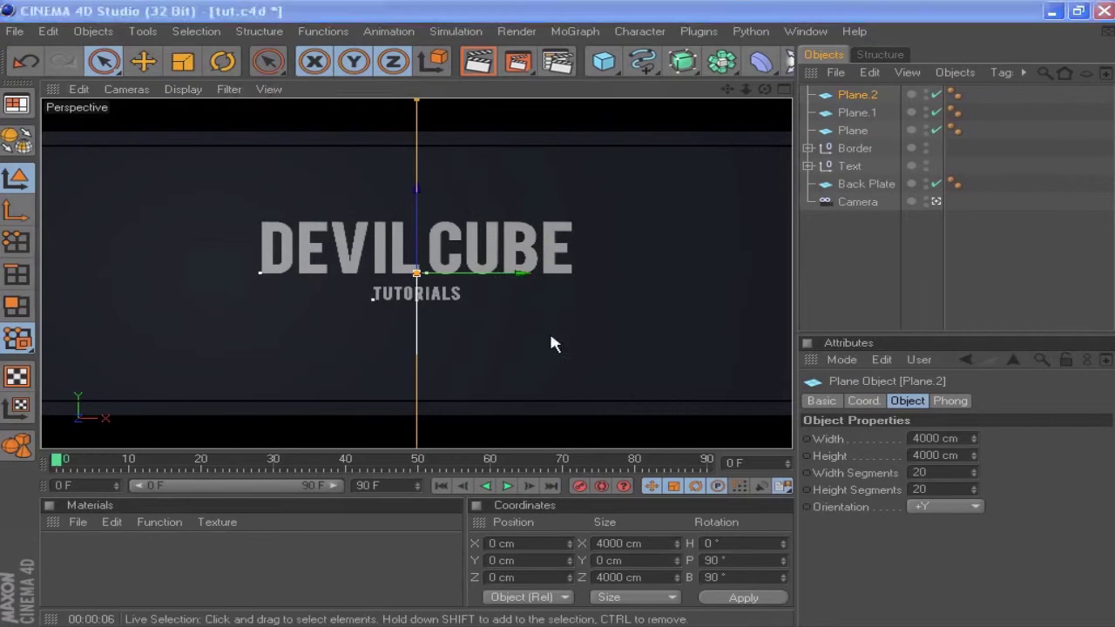
Move the side wall plane to the left of the text, at an X position of -5000 cm.
left_click_drag(523, 273, 256, 274)
left_click_drag(416, 275, 366, 275)
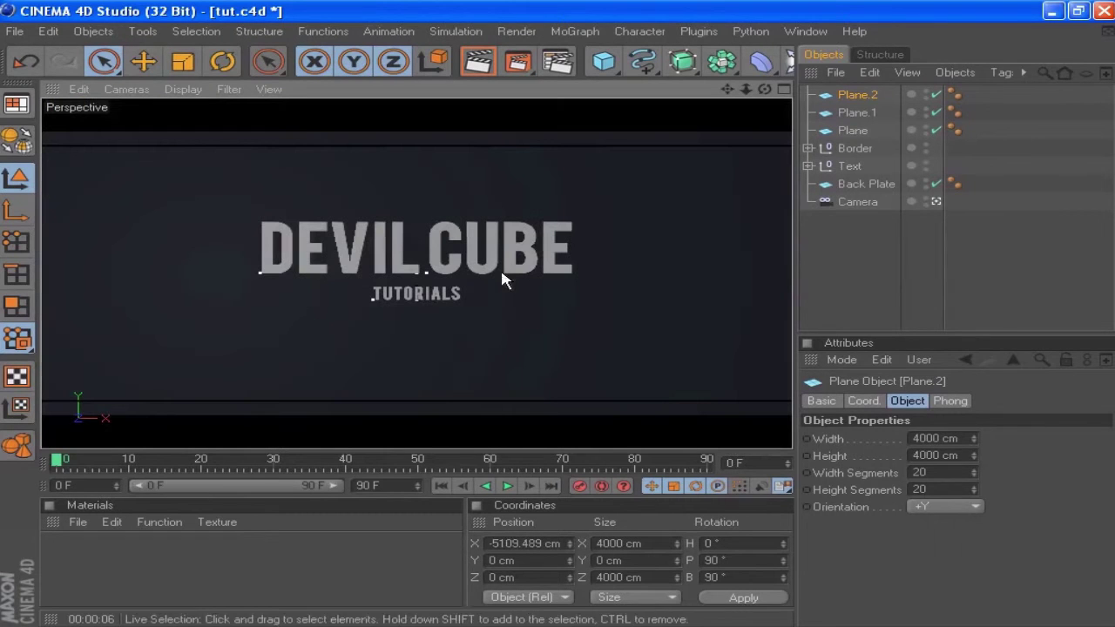
left_click(863, 401)
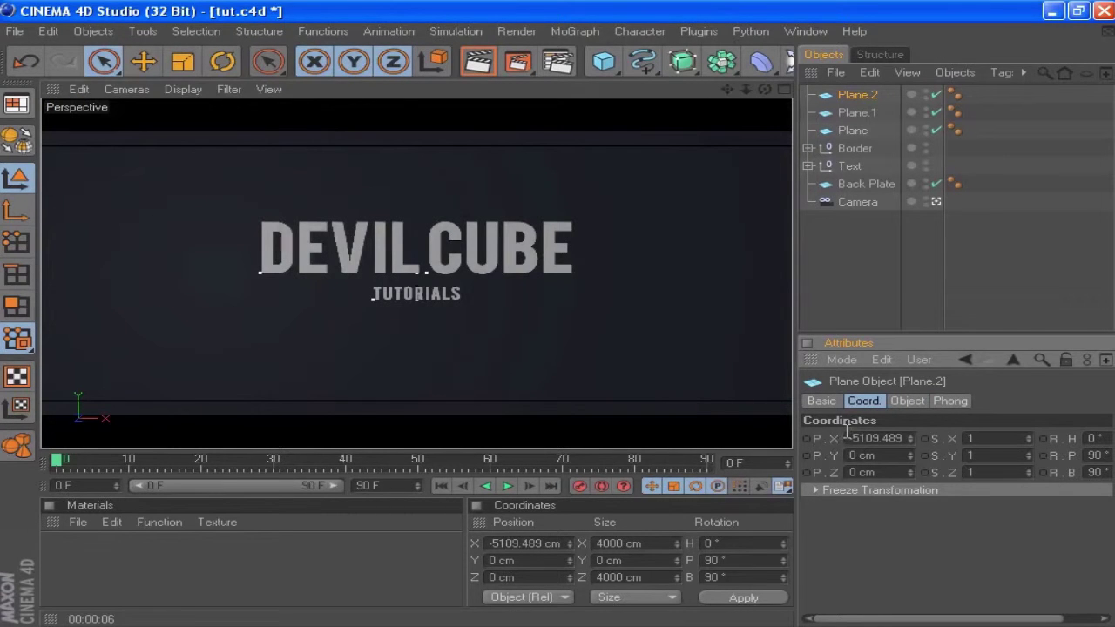
left_click(844, 438)
key("BackSpace")
key("Return")
Duplicate the left wall plane and set the copy's X position to 5000 cm for the right wall.
left_click(852, 96)
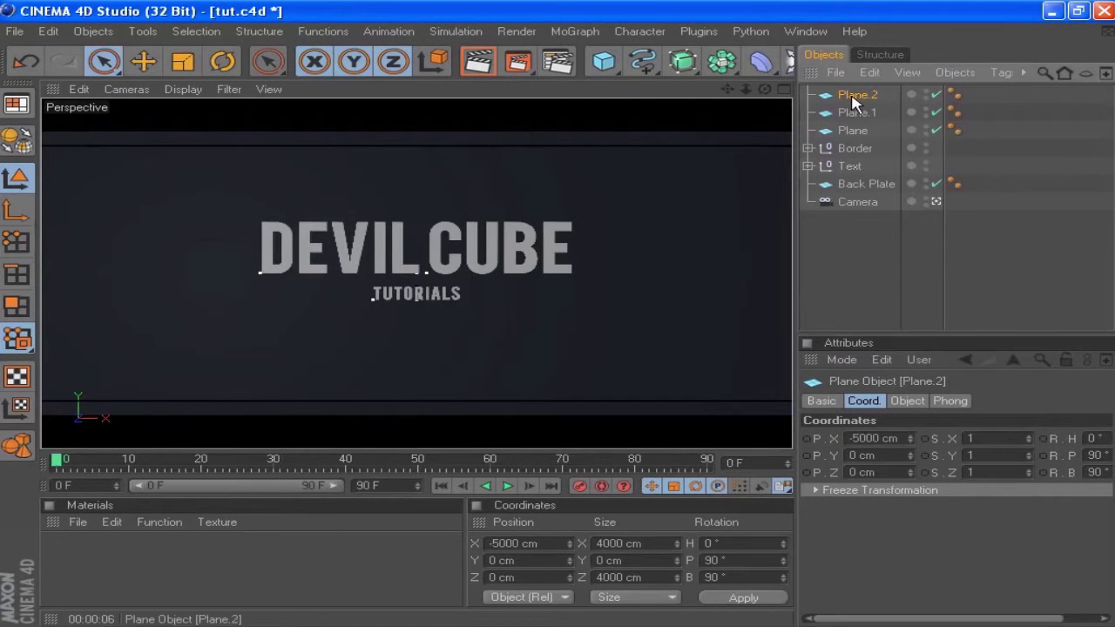
key("ctrl+v")
key("ctrl+z")
key("ctrl+v")
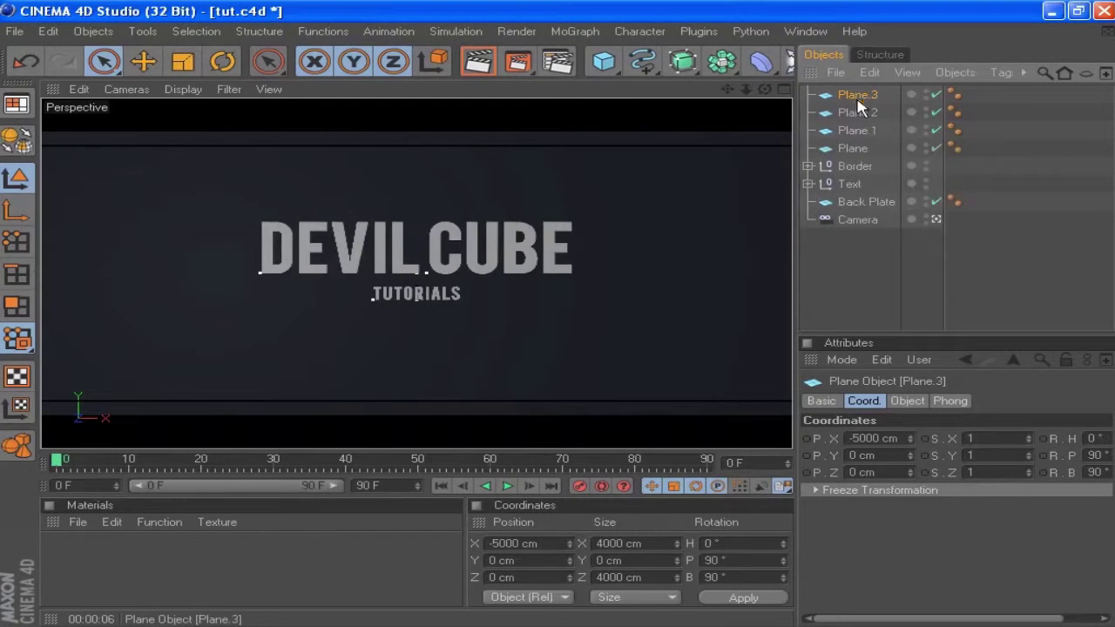
left_click(854, 439)
key("BackSpace")
key("Return")
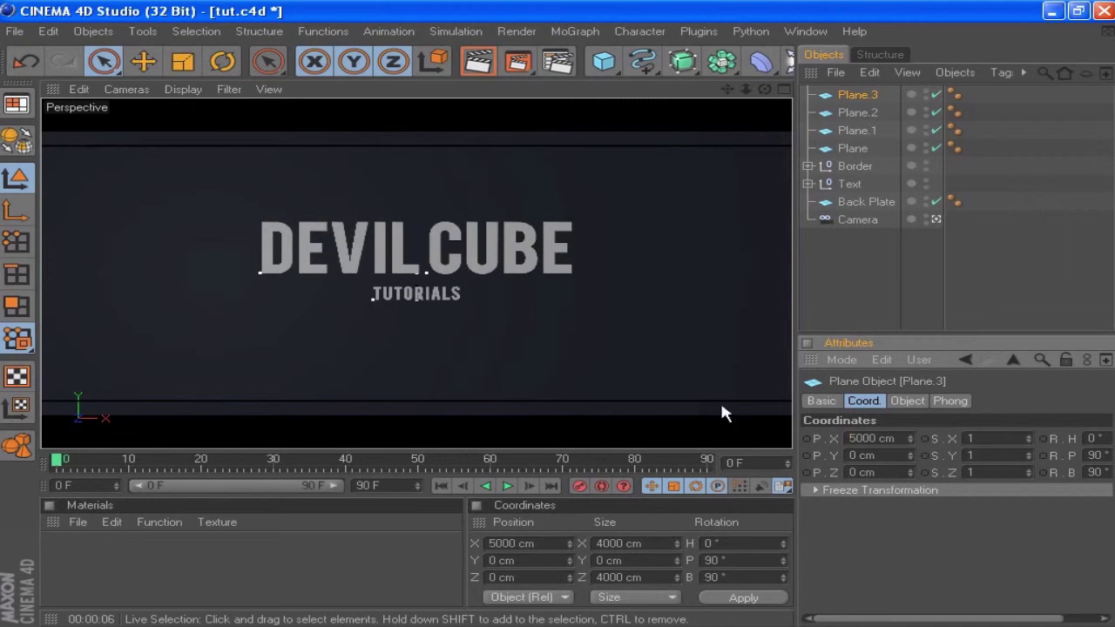
Move the right wall plane inward to an X position of 4000 cm.
left_click(935, 219)
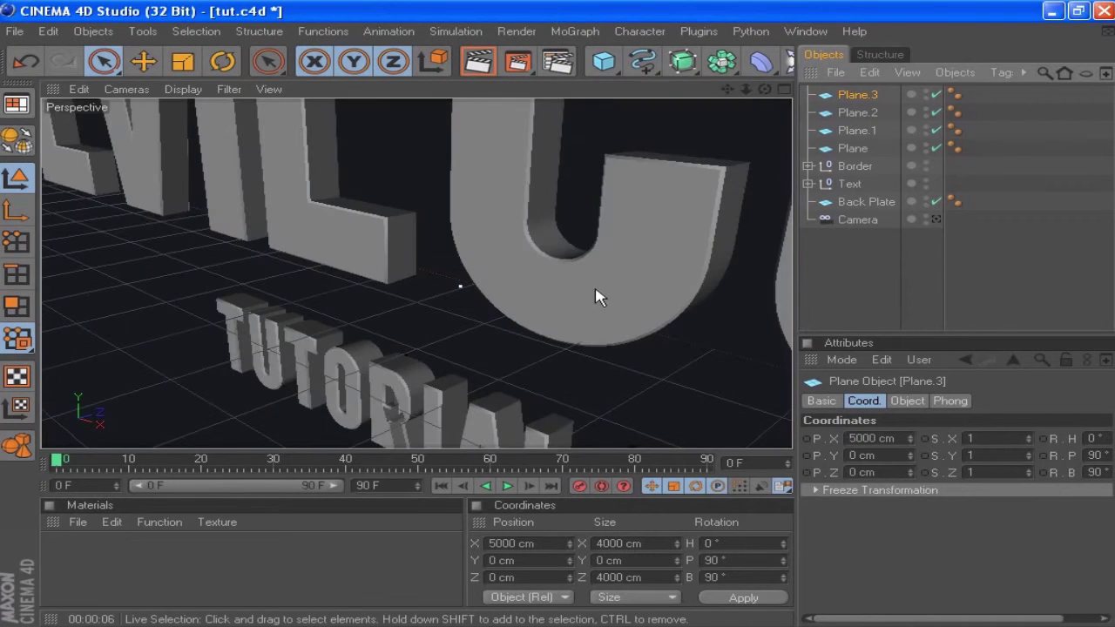
scroll(567, 313, "down", 10)
scroll(563, 315, "down", 8)
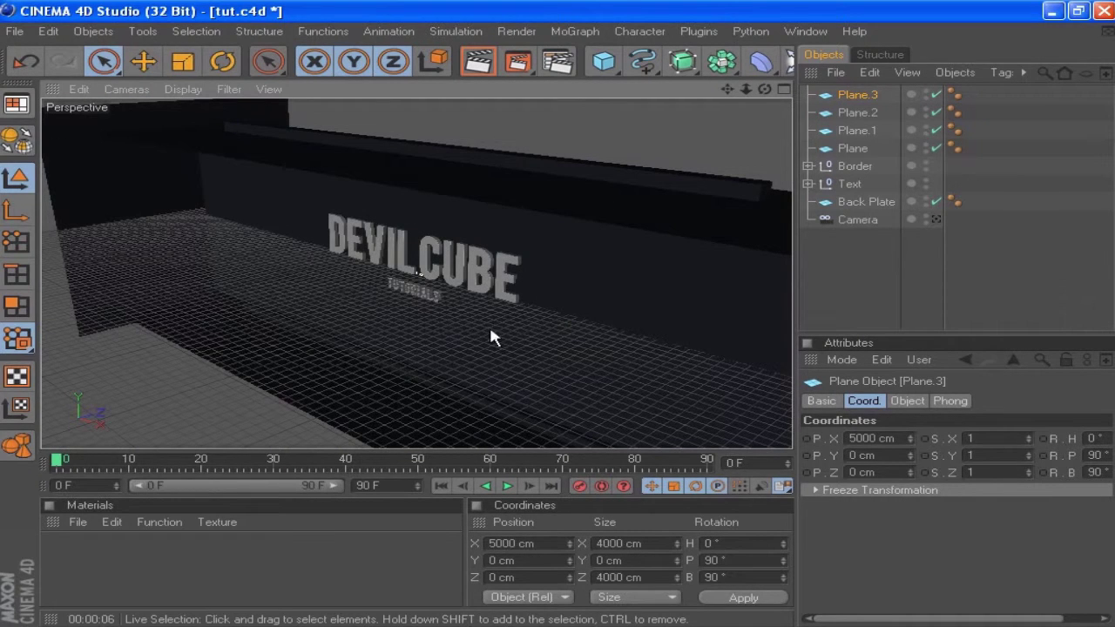
left_click(857, 113)
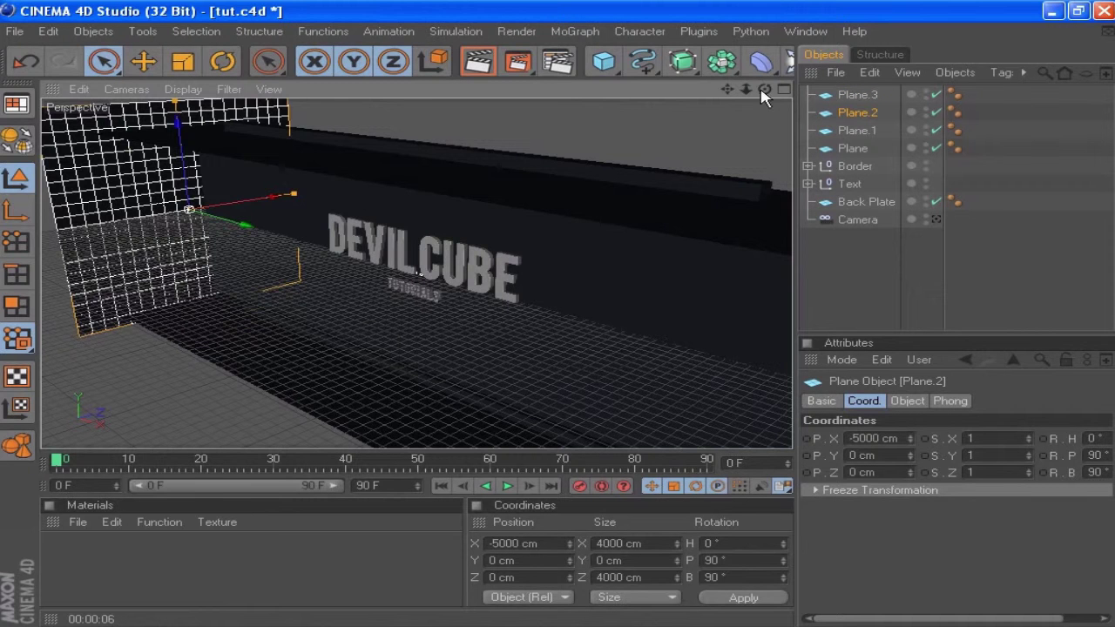
left_click_drag(764, 88, 697, 144)
left_click(727, 154)
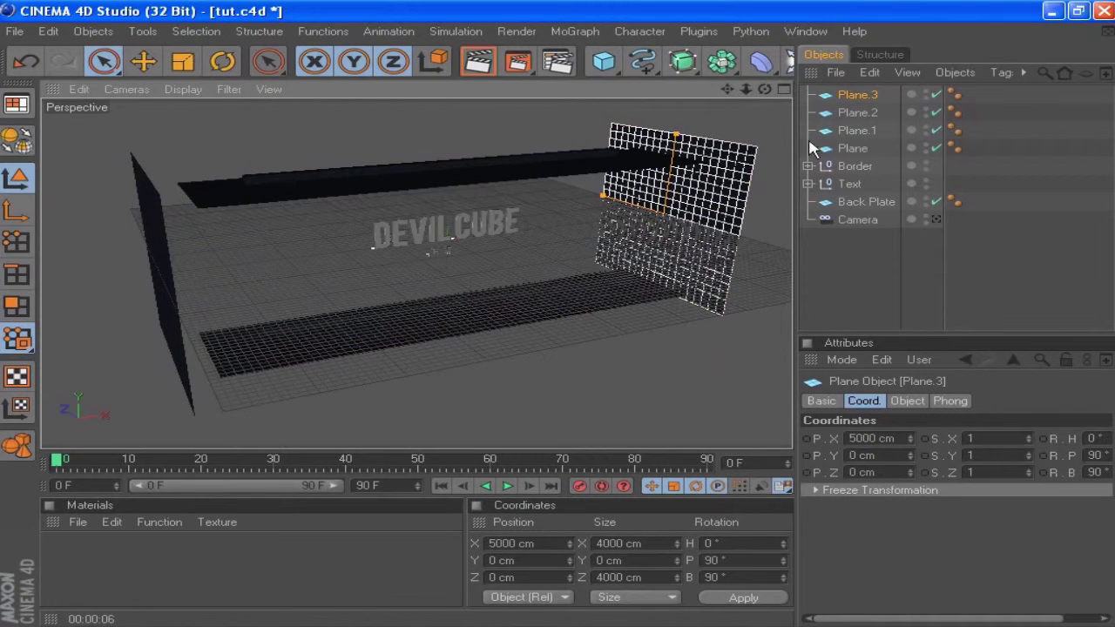
left_click_drag(764, 89, 719, 99)
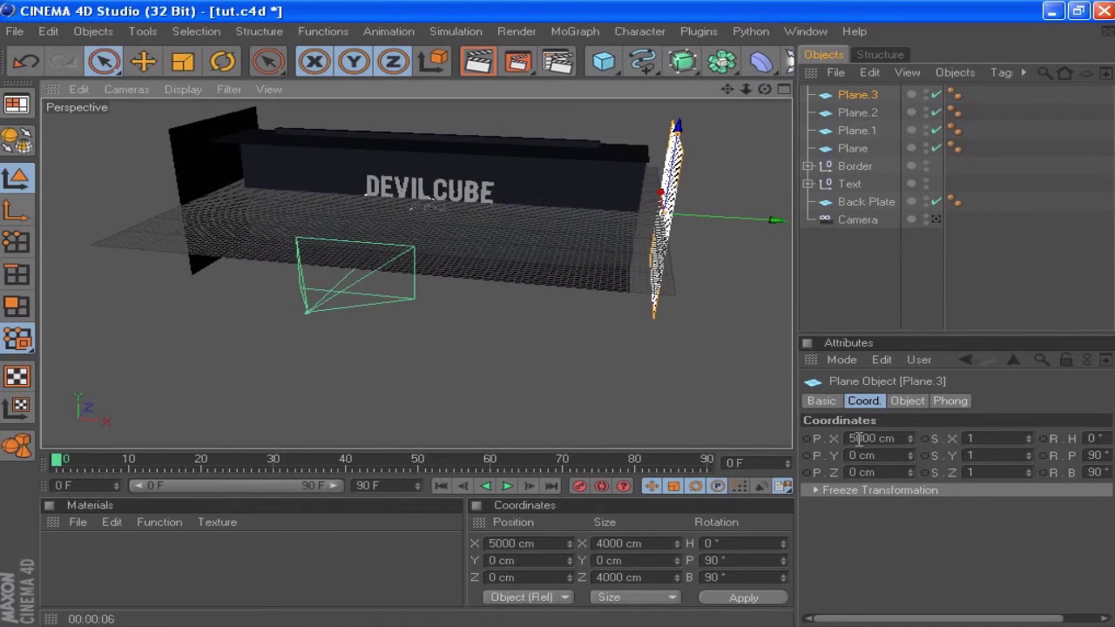
left_click(856, 438)
key("BackSpace")
type("4")
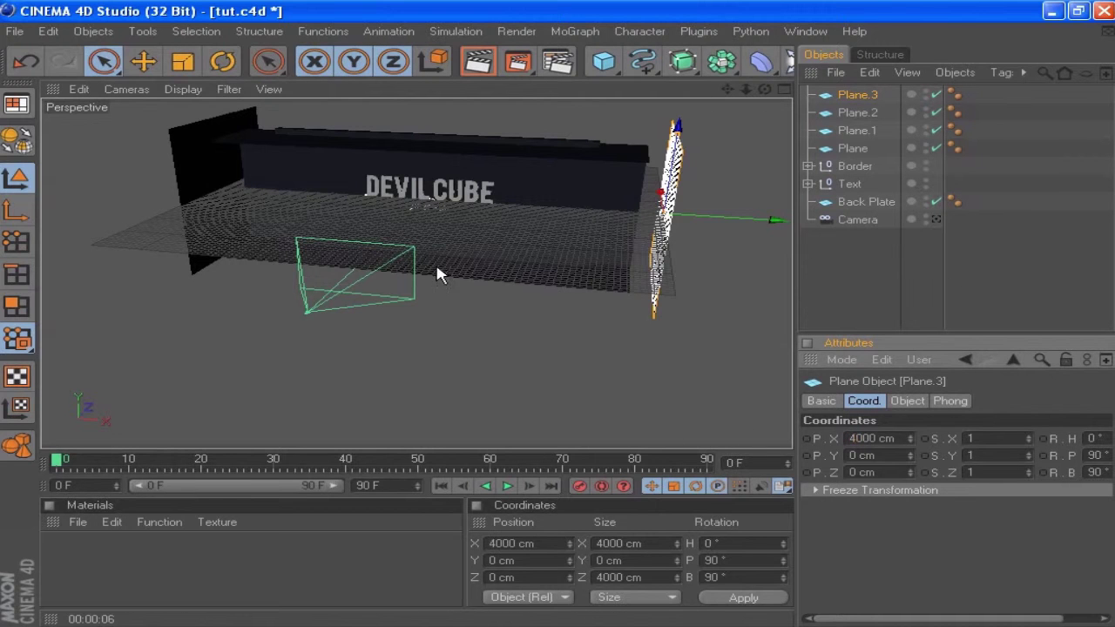
key("Return")
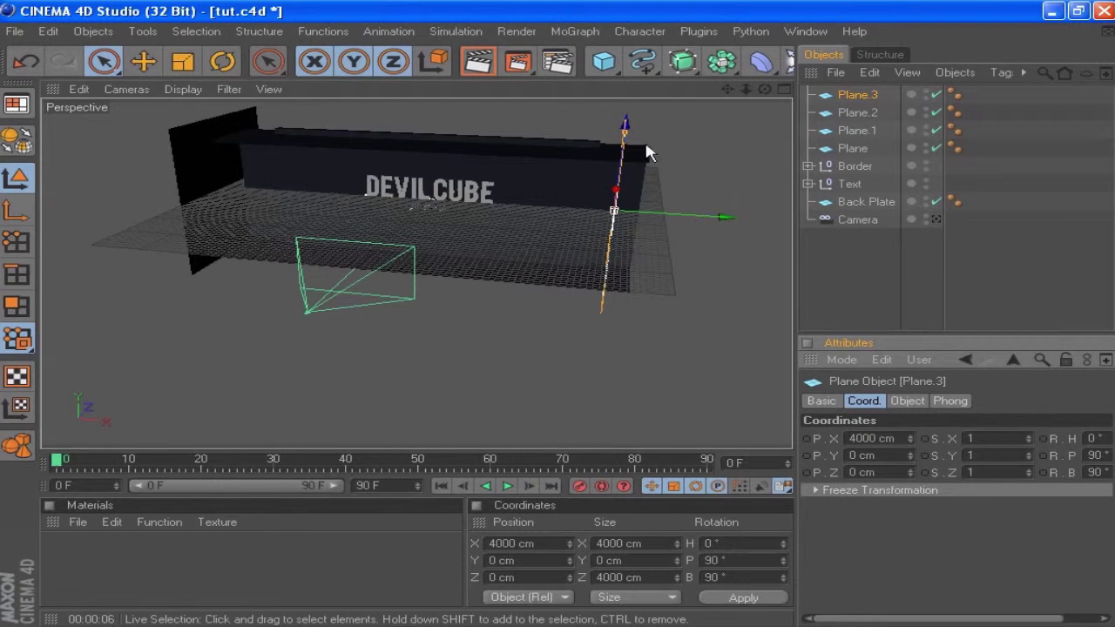
Move the left wall plane inward to an X position of -4000 cm and check the framing through the scene camera.
left_click(858, 113)
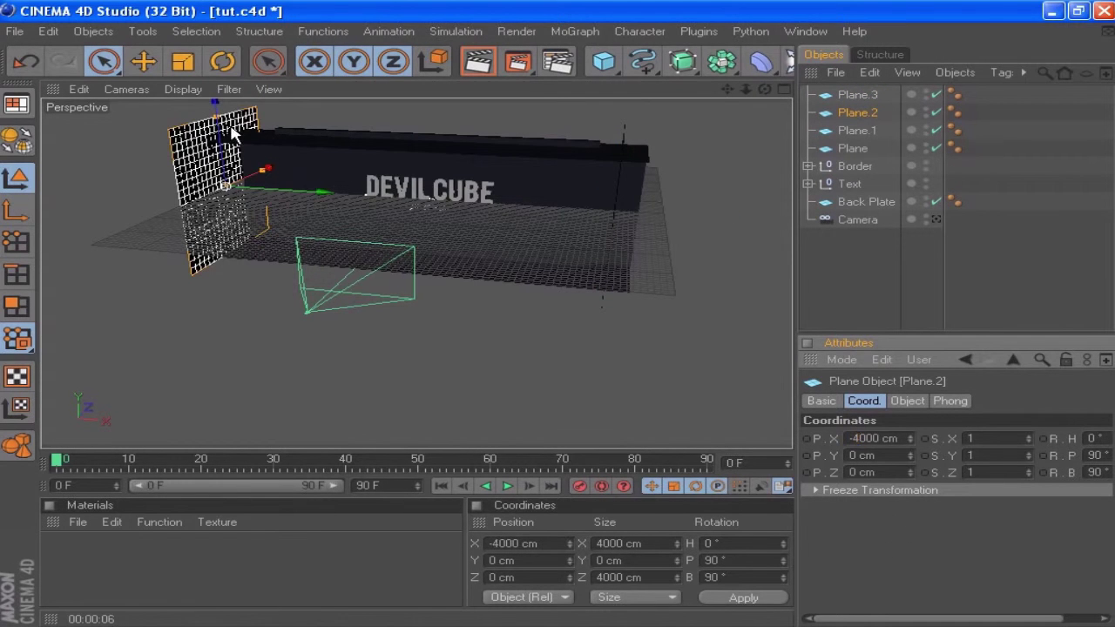
key("Return")
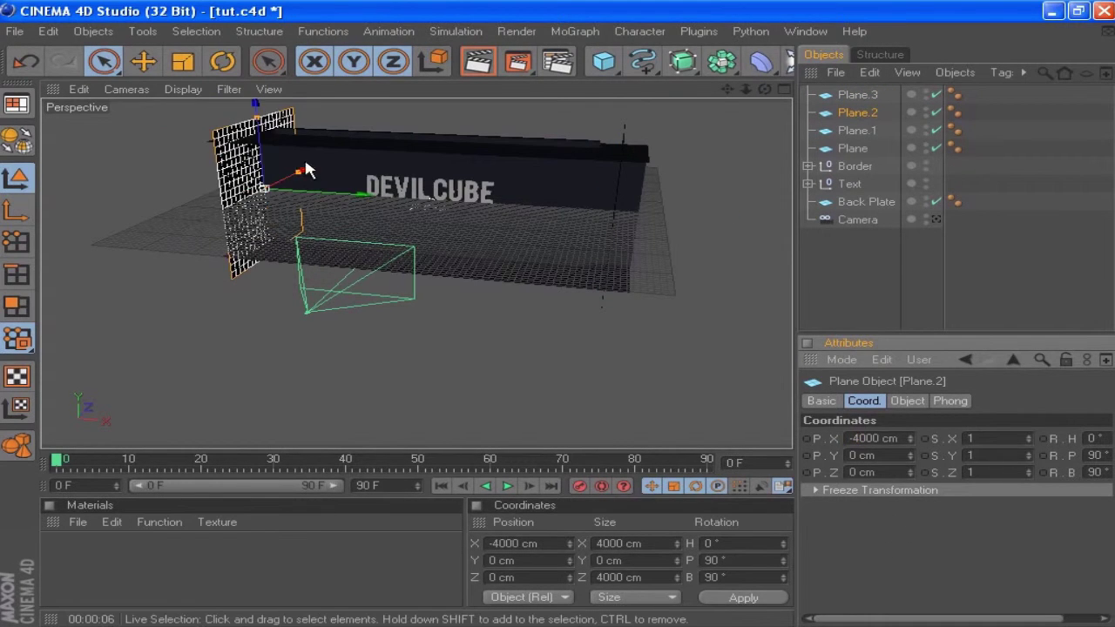
left_click(938, 219)
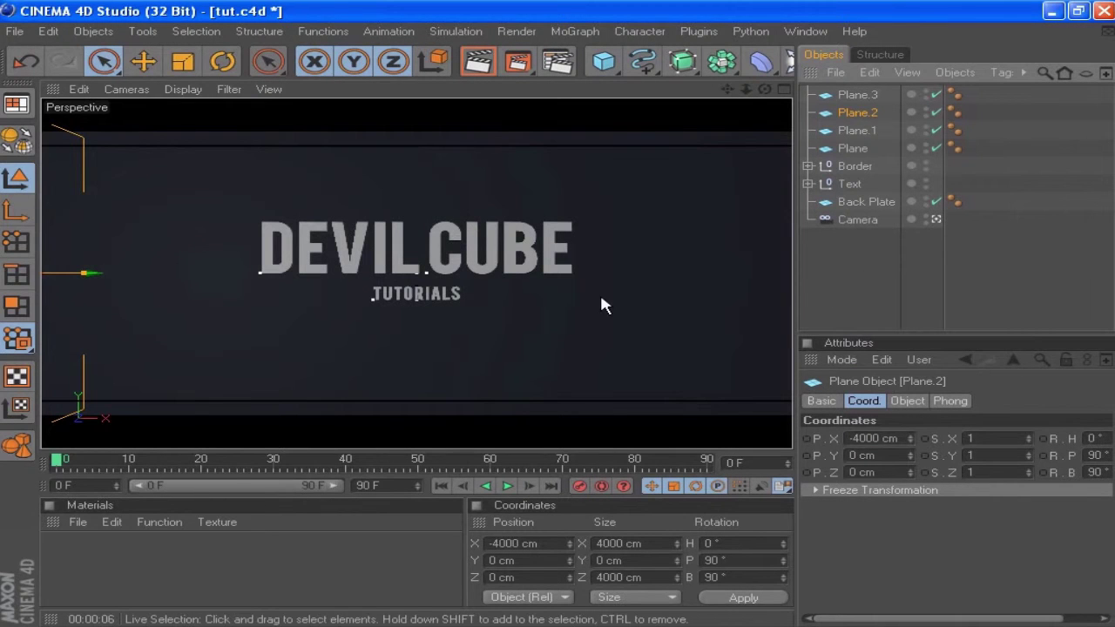
left_click(937, 219)
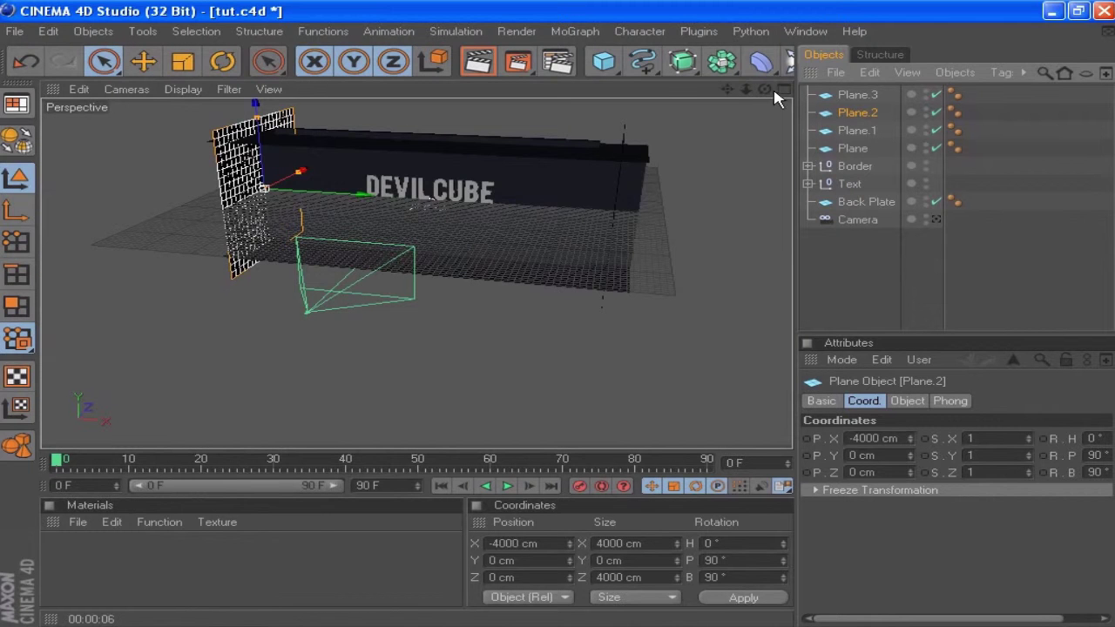
Hide the Back Plate plane in the viewport so the text and surrounding planes can be inspected.
left_click_drag(764, 88, 684, 96)
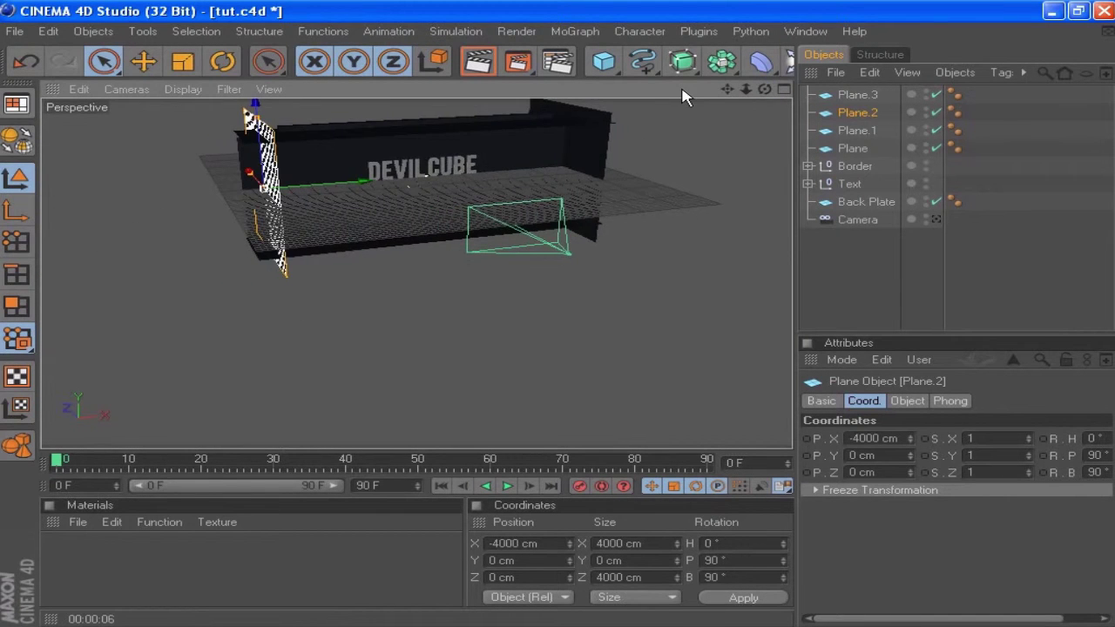
scroll(490, 177, "up", 4)
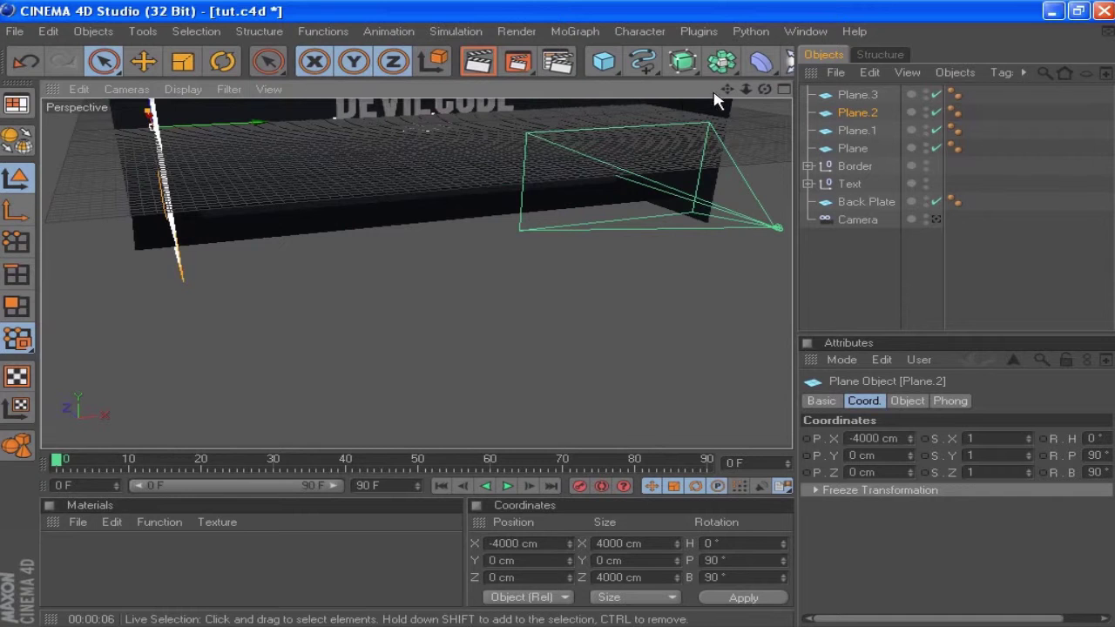
left_click_drag(730, 95, 730, 187)
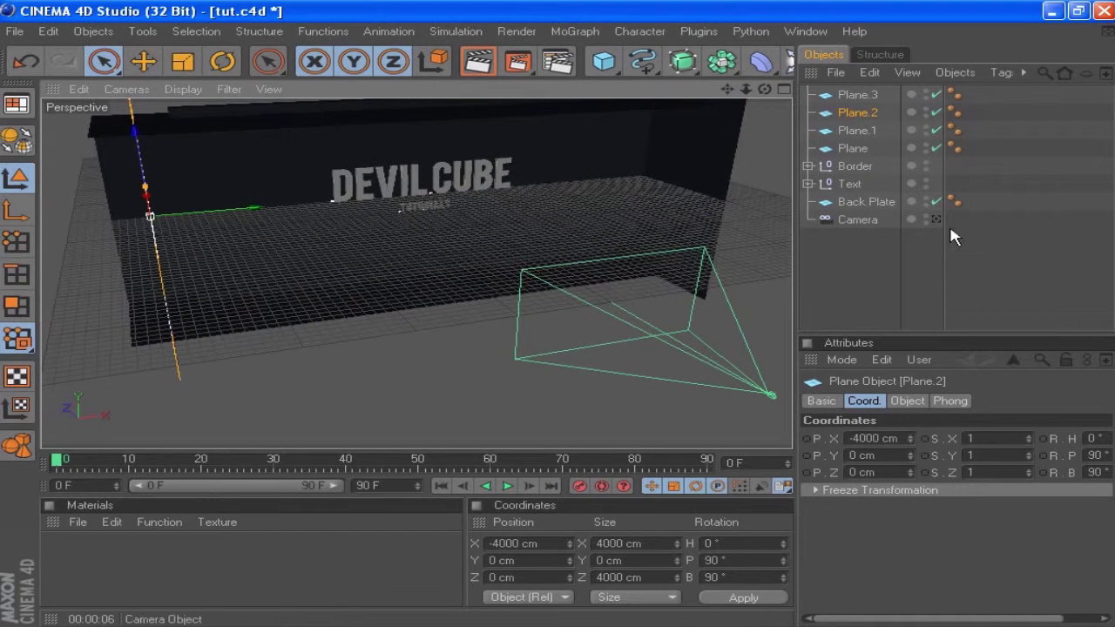
left_click(926, 197)
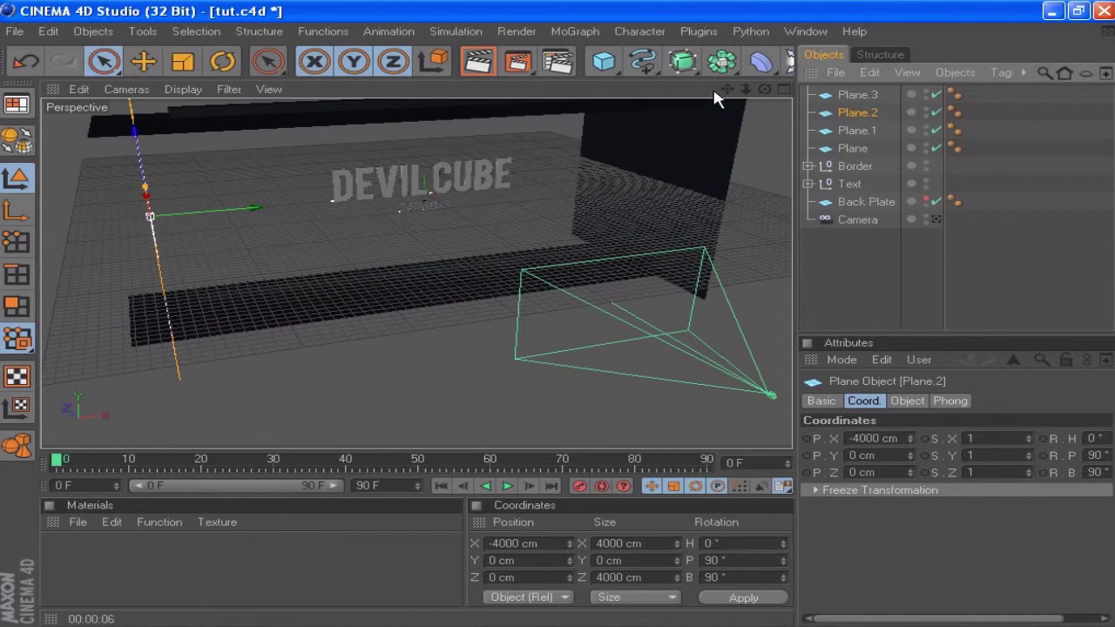
left_click_drag(729, 89, 729, 165)
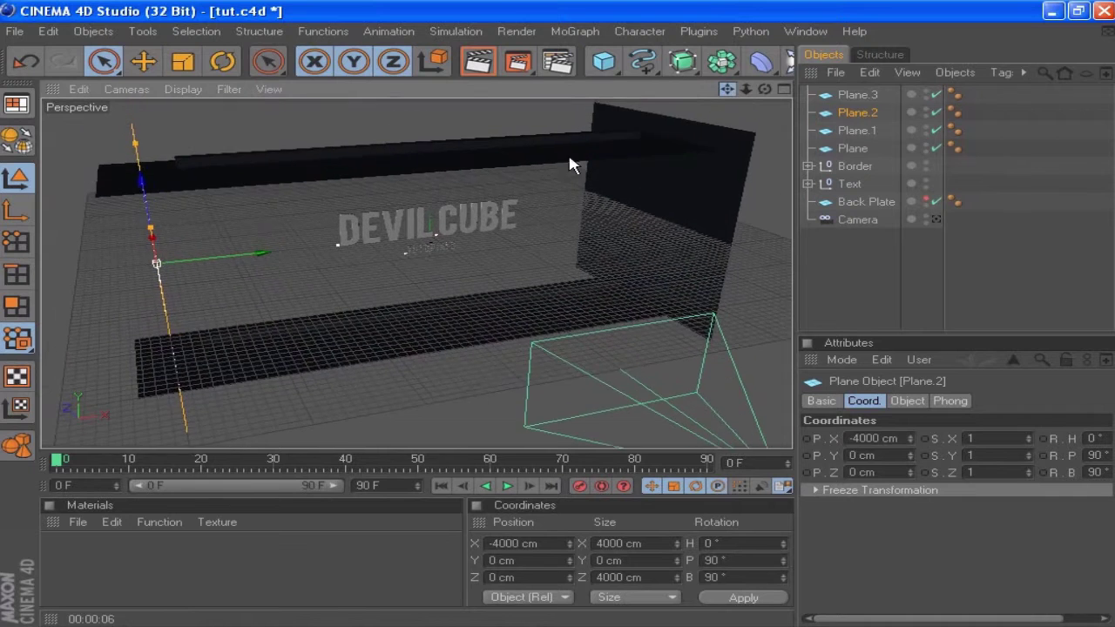
scroll(518, 183, "up", 4)
scroll(522, 181, "up", 2)
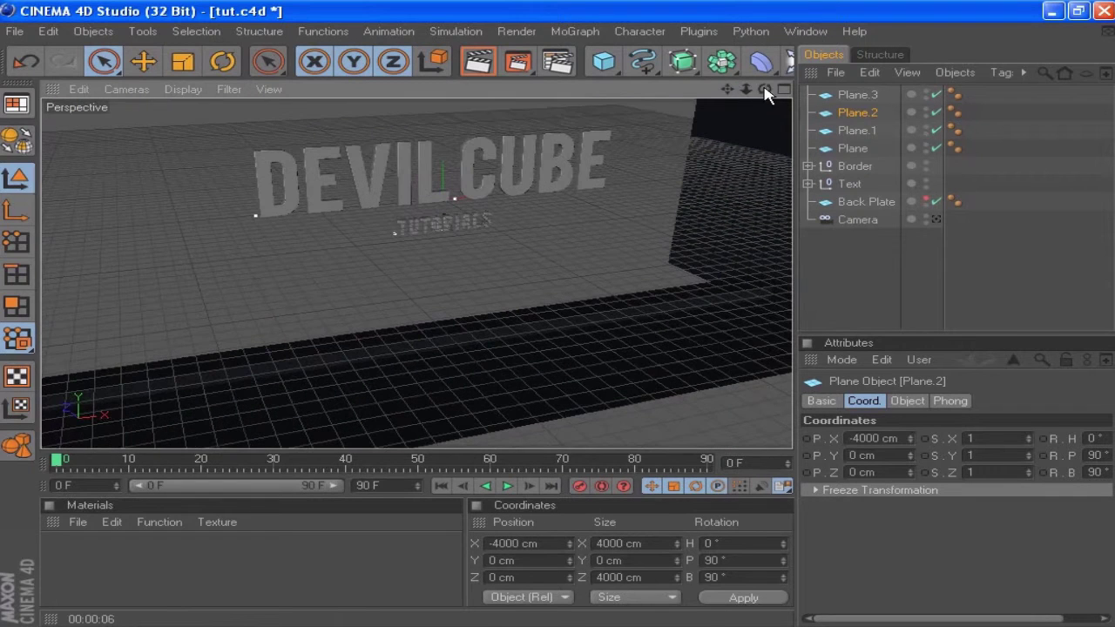
left_click_drag(729, 89, 764, 95)
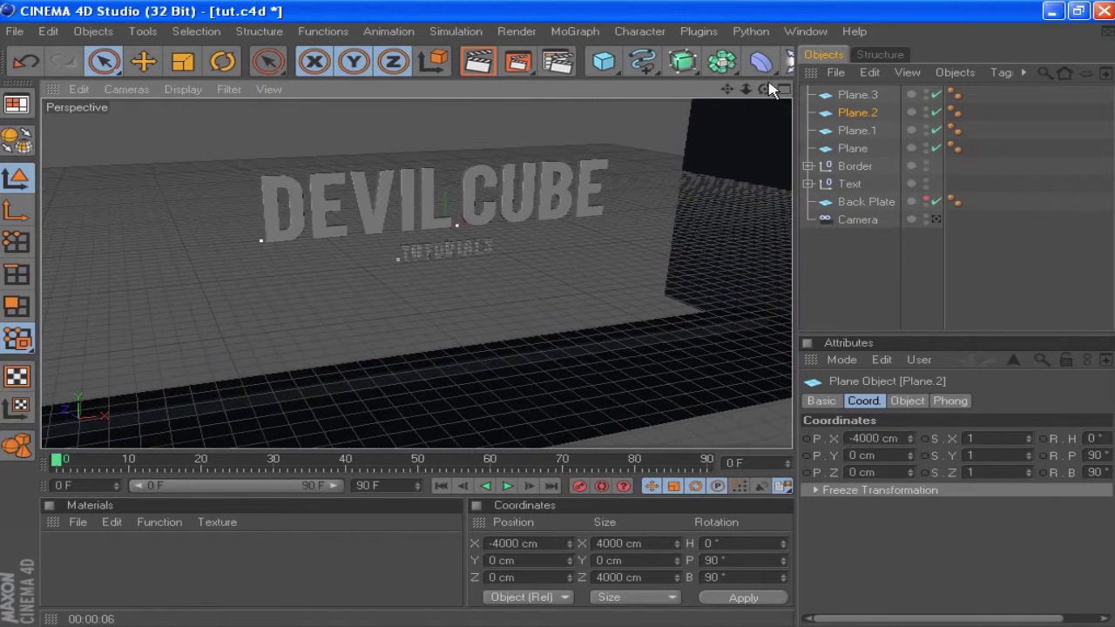
Set the Back Plate plane's width segments and height segments to 1.
left_click(866, 201)
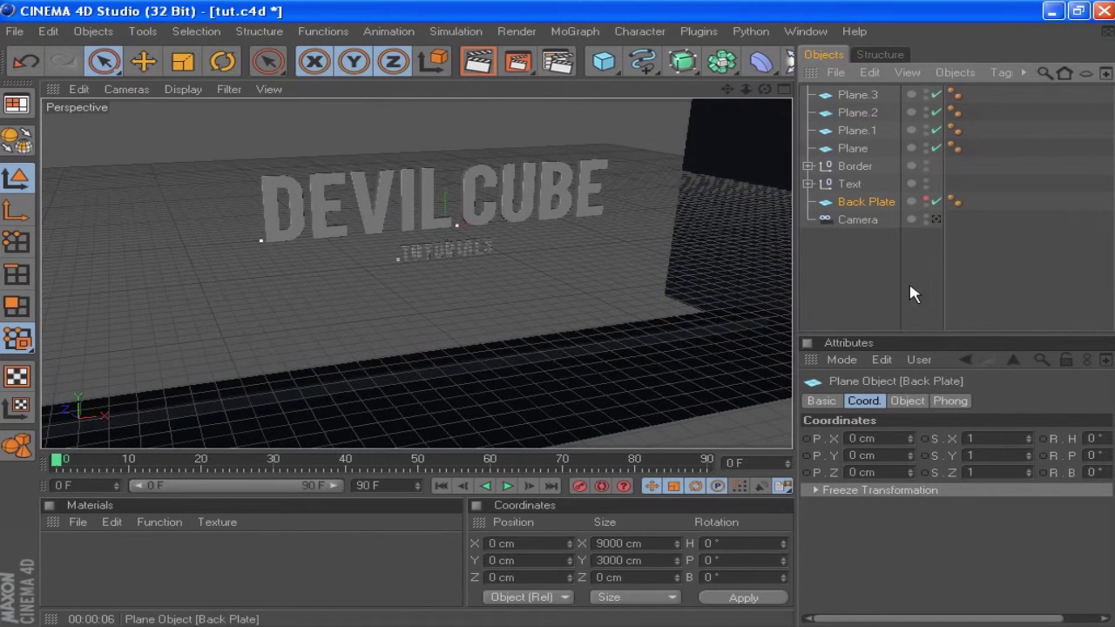
left_click(907, 400)
left_click_drag(940, 476, 845, 485)
type("1")
left_click_drag(950, 487, 784, 488)
type("1")
key("Return")
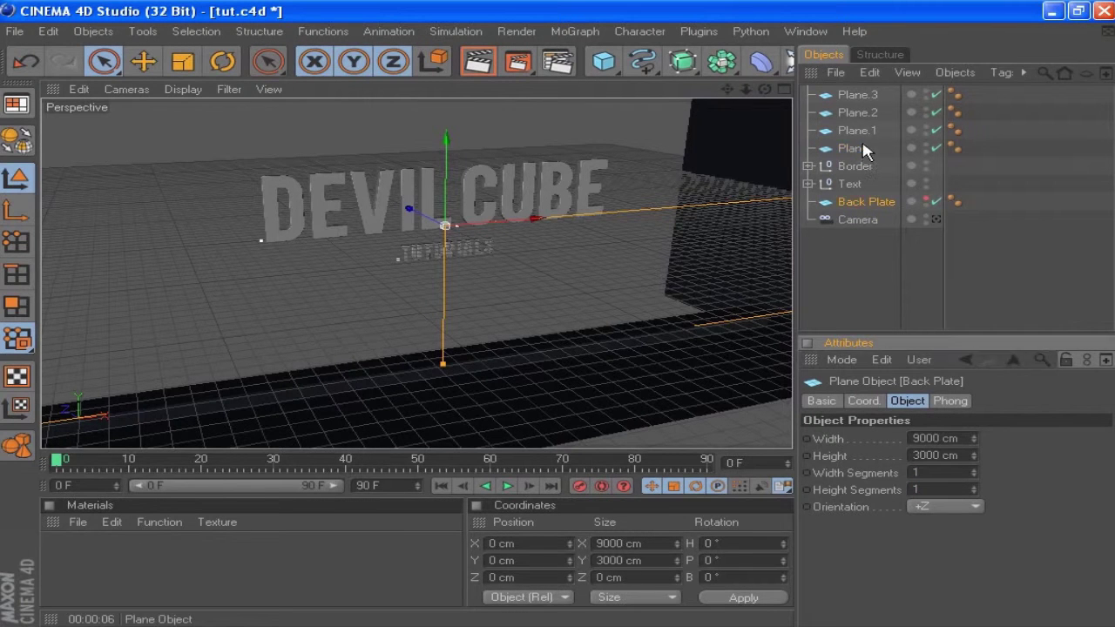
Reduce the width and height segments of the floor, ceiling and both side wall planes to 1.
left_click(853, 148)
left_click(857, 94, "shift")
left_click_drag(949, 472, 880, 472)
type("1")
left_click_drag(948, 489, 819, 488)
type("1")
key("Return")
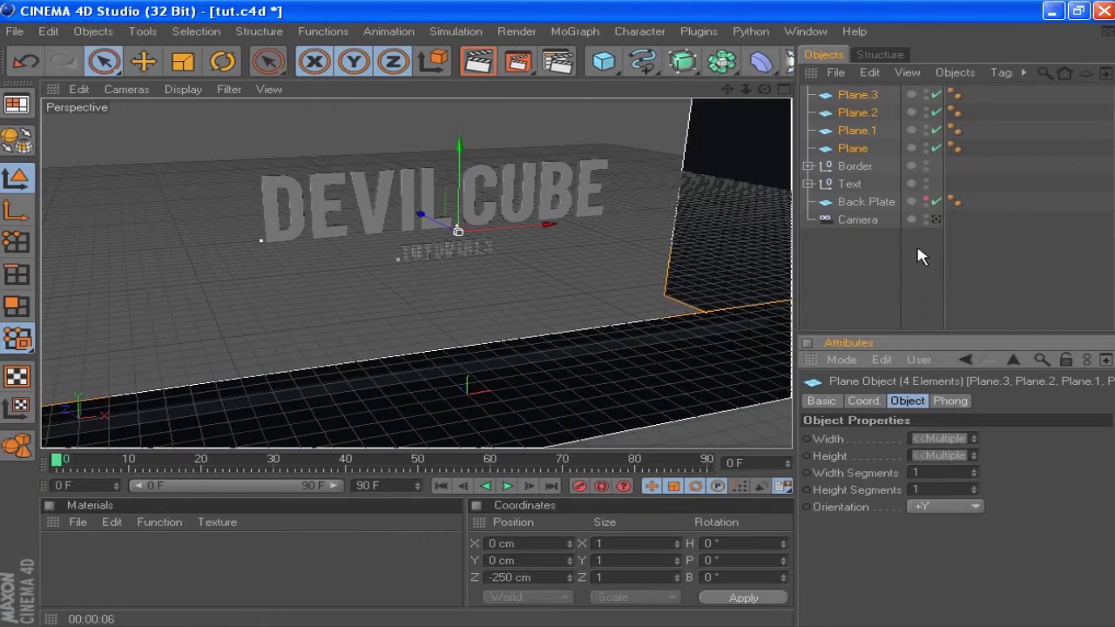
Make the Back Plate plane visible in the viewport again.
left_click(926, 201)
scroll(743, 152, "up", 3)
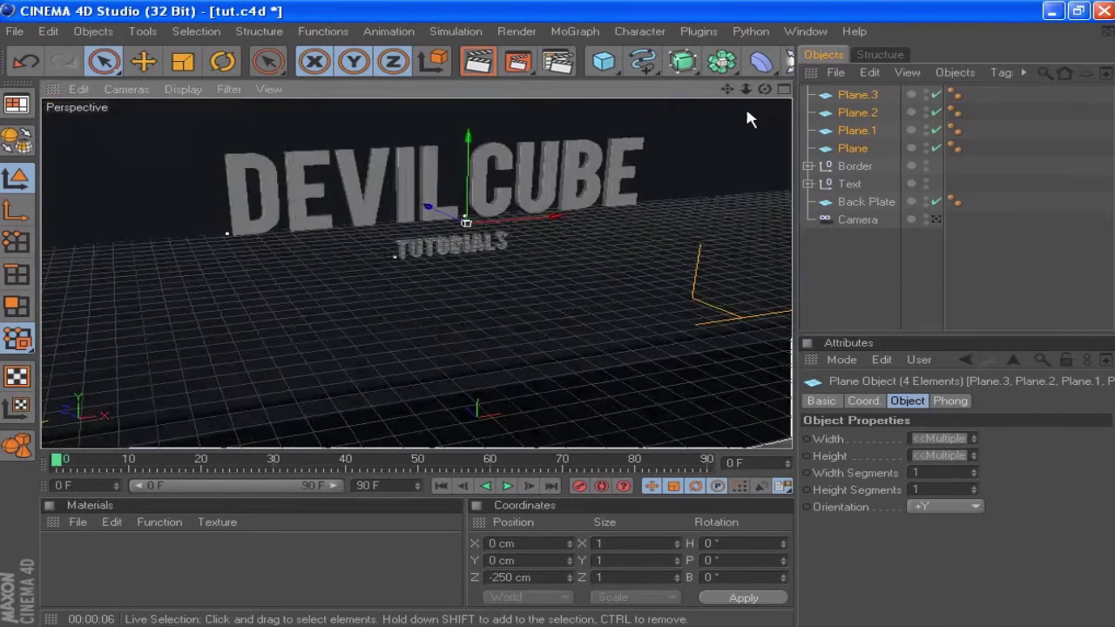
left_click_drag(745, 89, 705, 208)
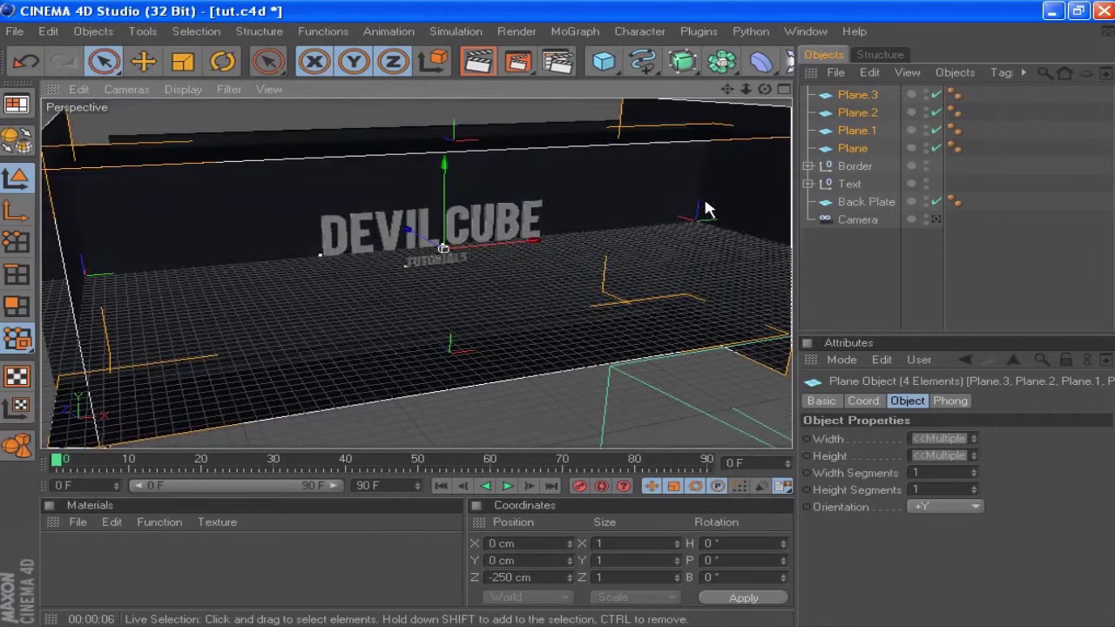
Add a spot light with 30% intensity and Shadow Maps (Soft) shadows.
left_click_drag(789, 61, 947, 95)
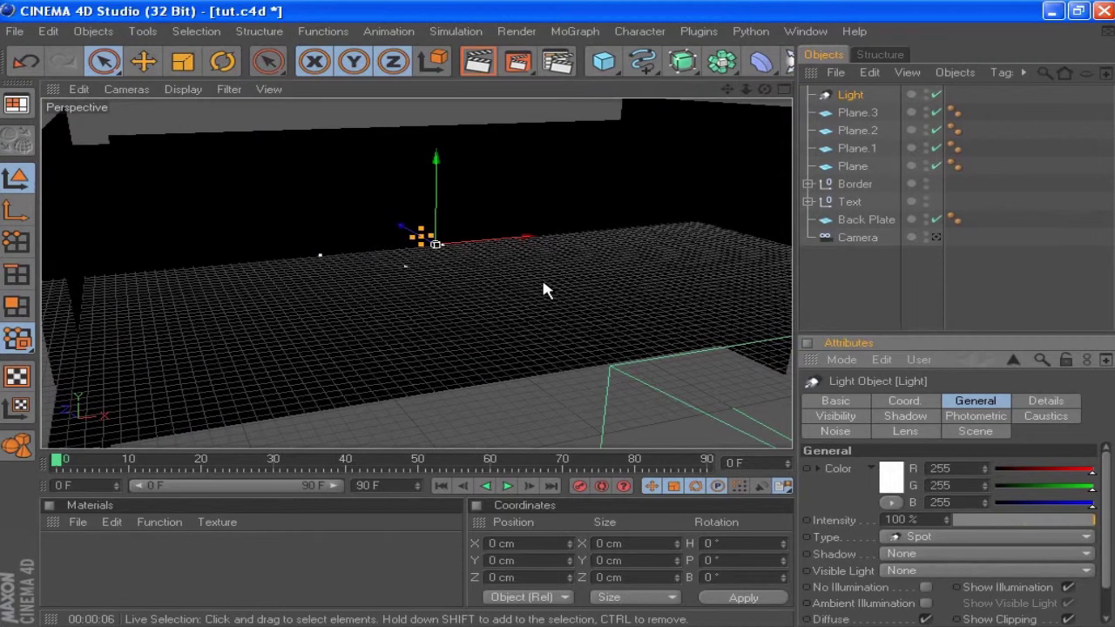
double_click(932, 516)
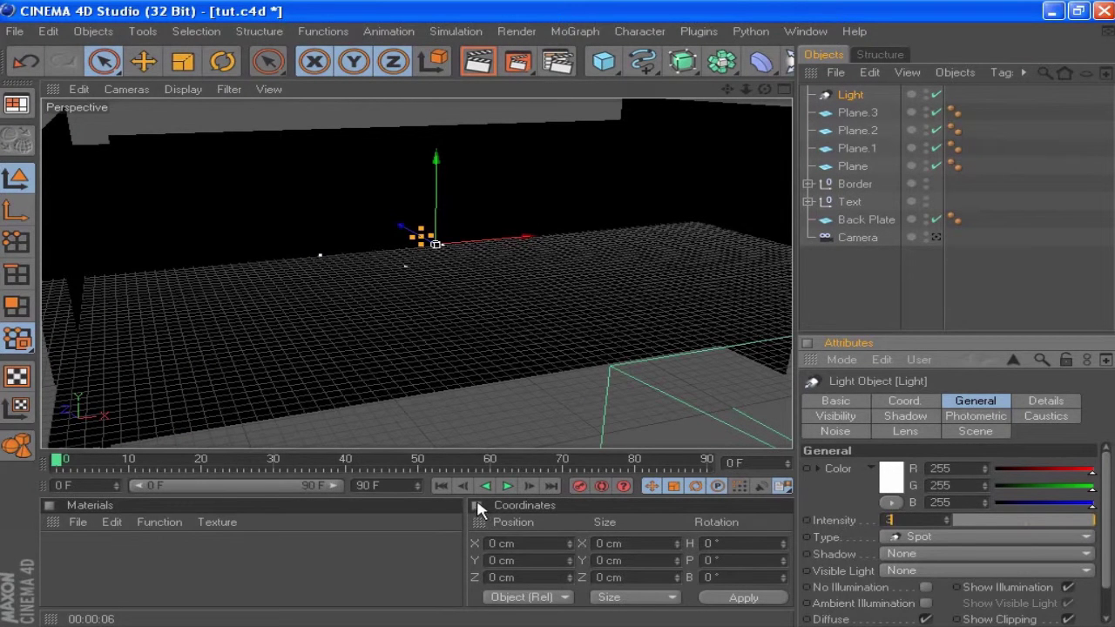
left_click(932, 553)
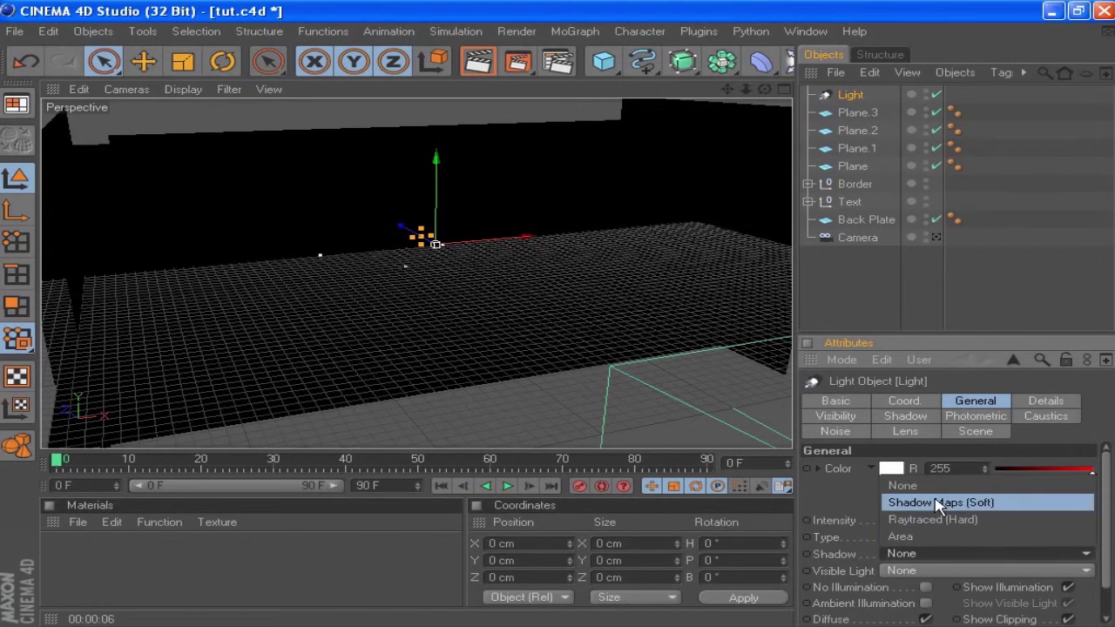
left_click(936, 502)
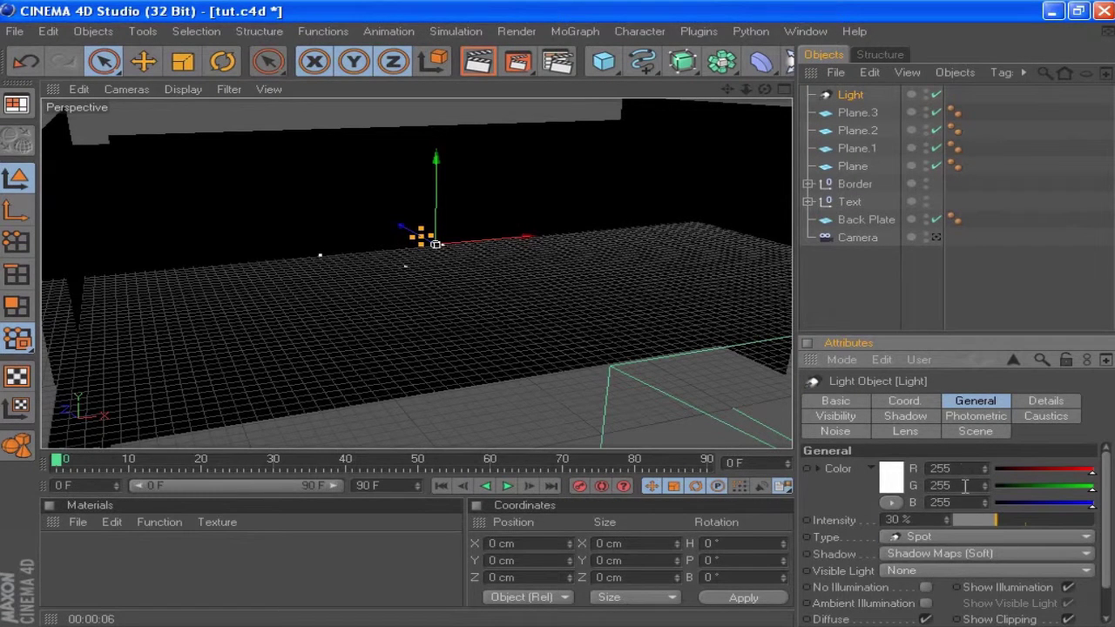
Give the spot light a warm color of R 255, G 225, B 170.
double_click(964, 488)
double_click(965, 502)
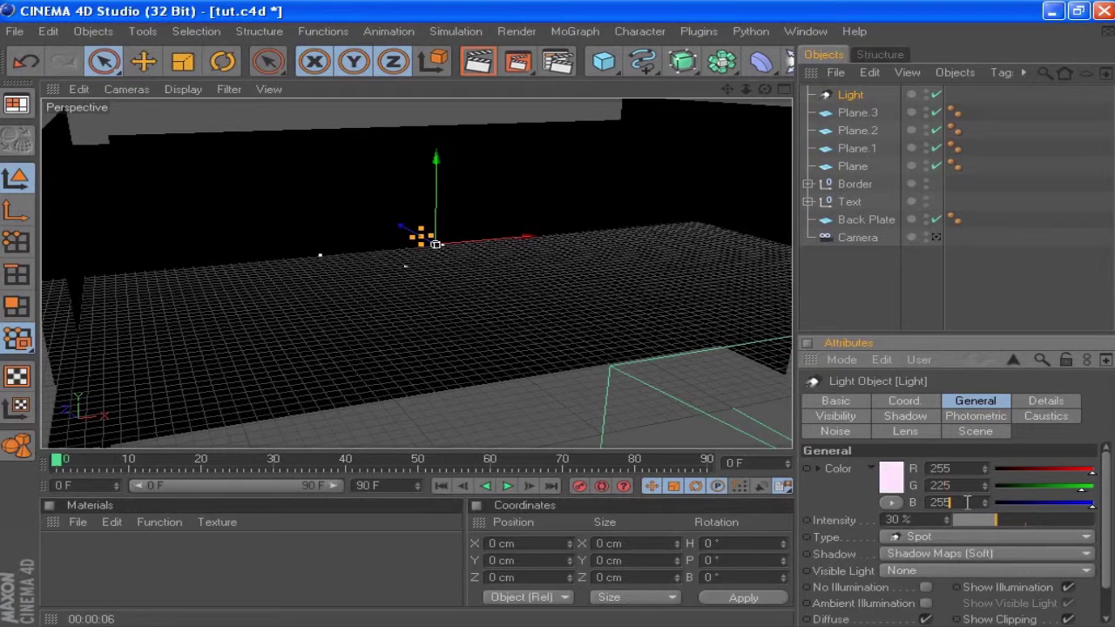
type("170")
key("Return")
left_click(894, 486)
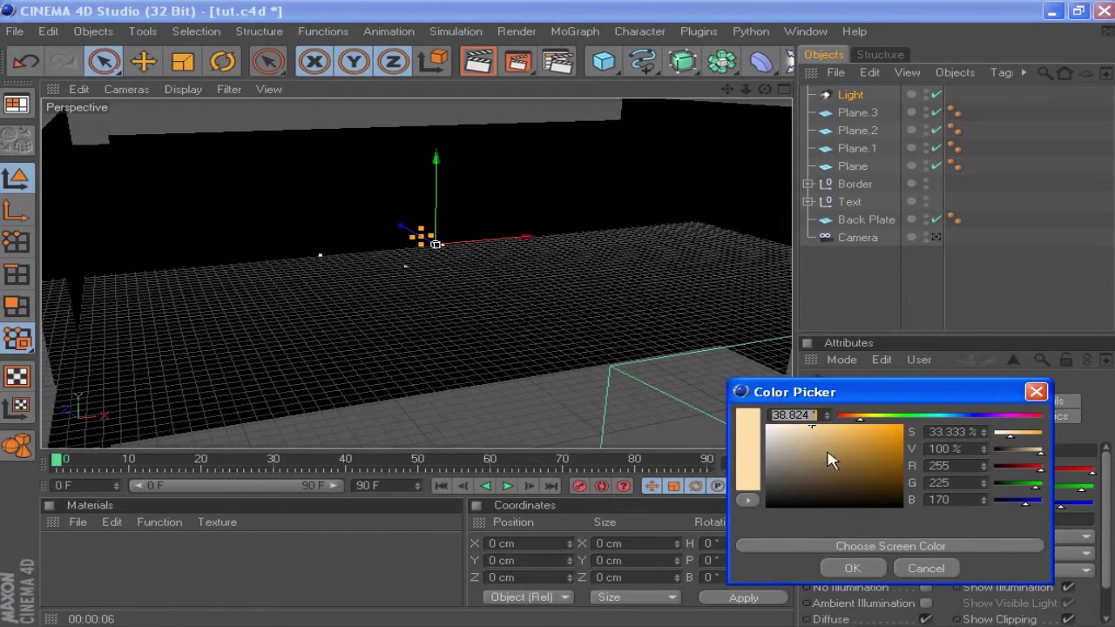
left_click(1037, 393)
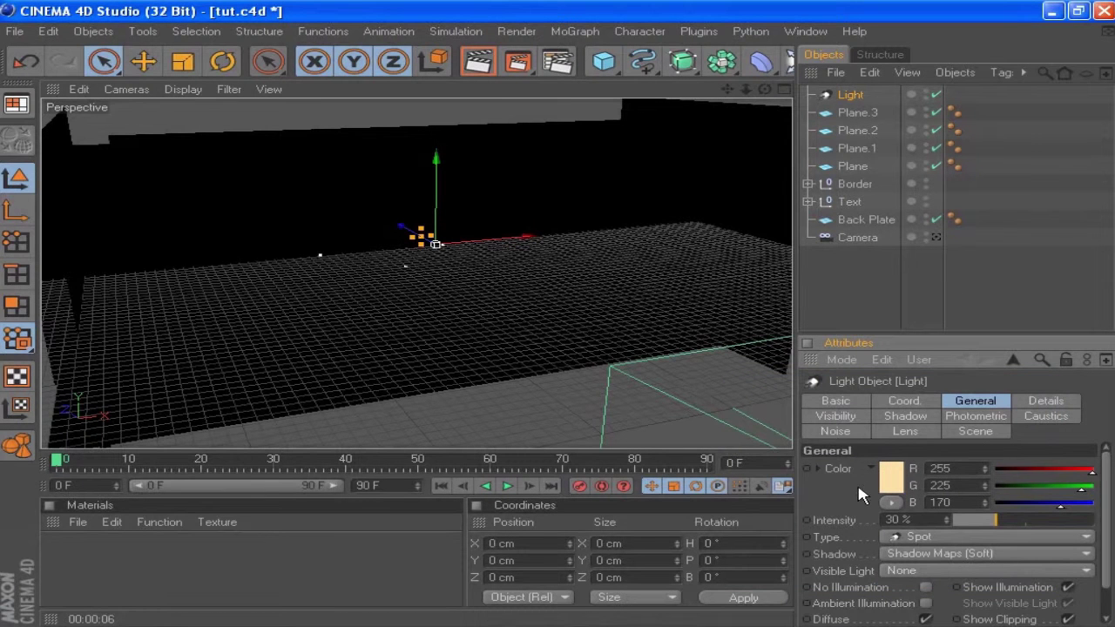
Position the spot light at Y 1200 cm and Z -5400 cm, with its pitch rotation set to -10°.
left_click(904, 400)
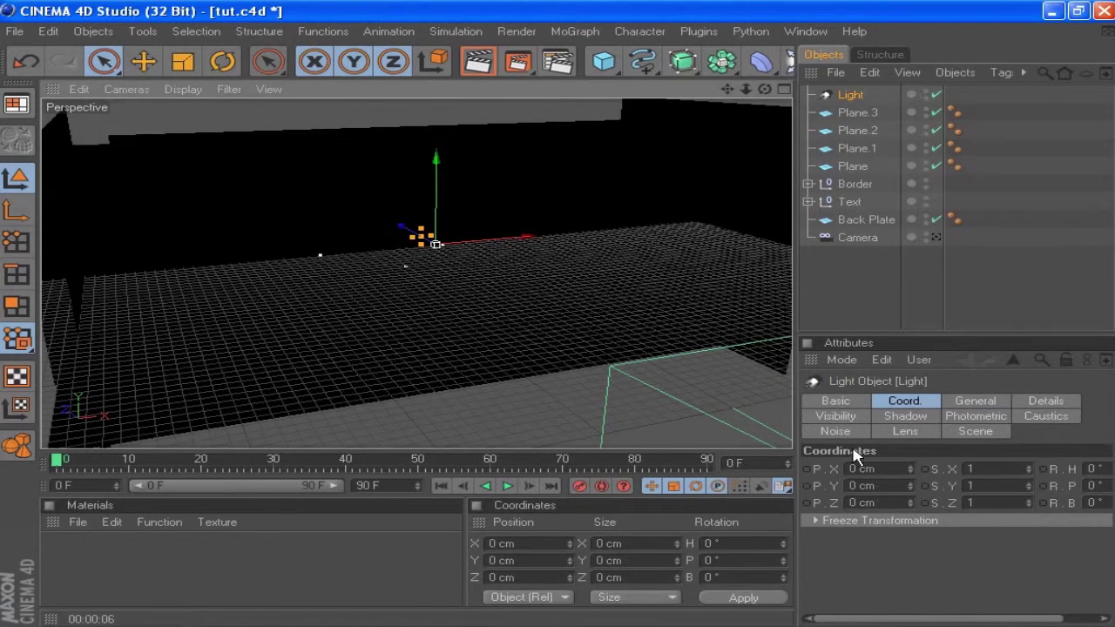
left_click(883, 488)
type("1200")
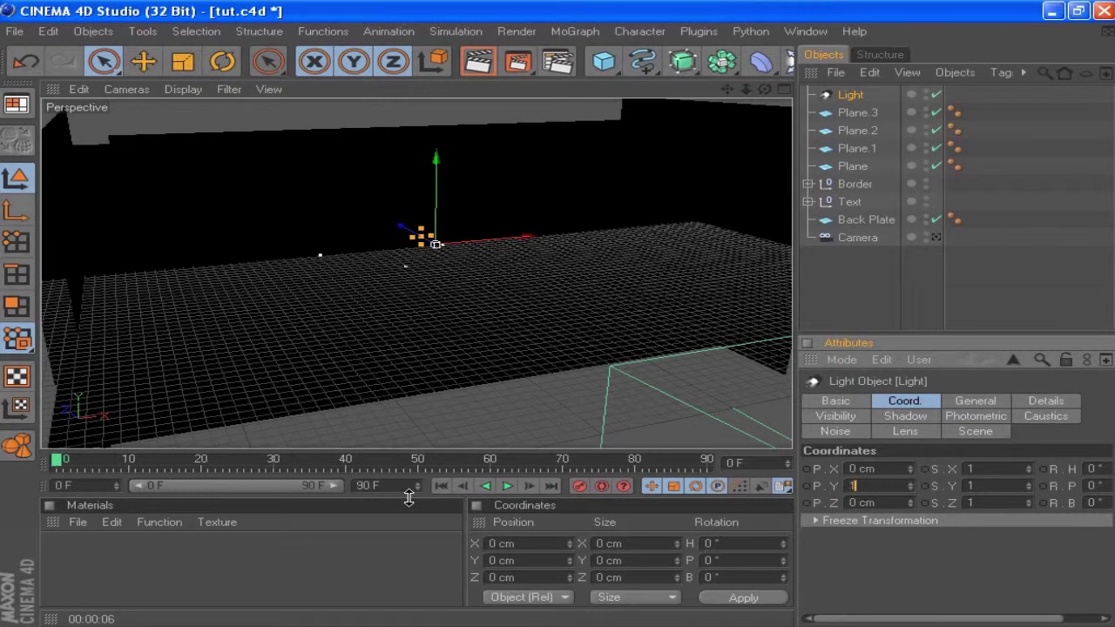
key("Return")
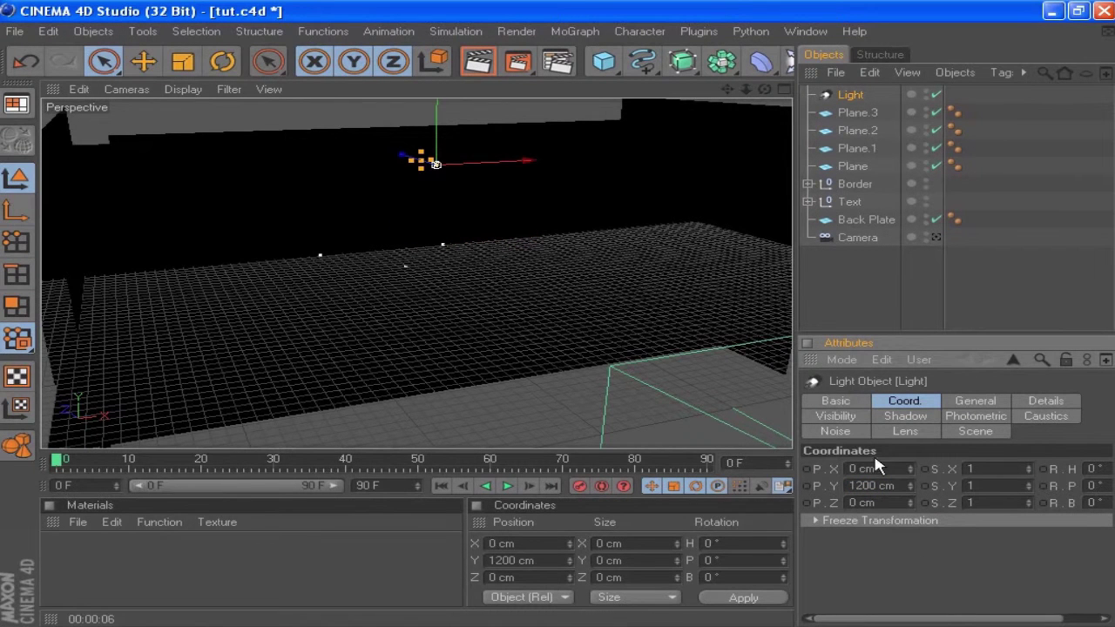
left_click(897, 503)
type("-5400")
key("Return")
left_click_drag(660, 178, 760, 206, "alt")
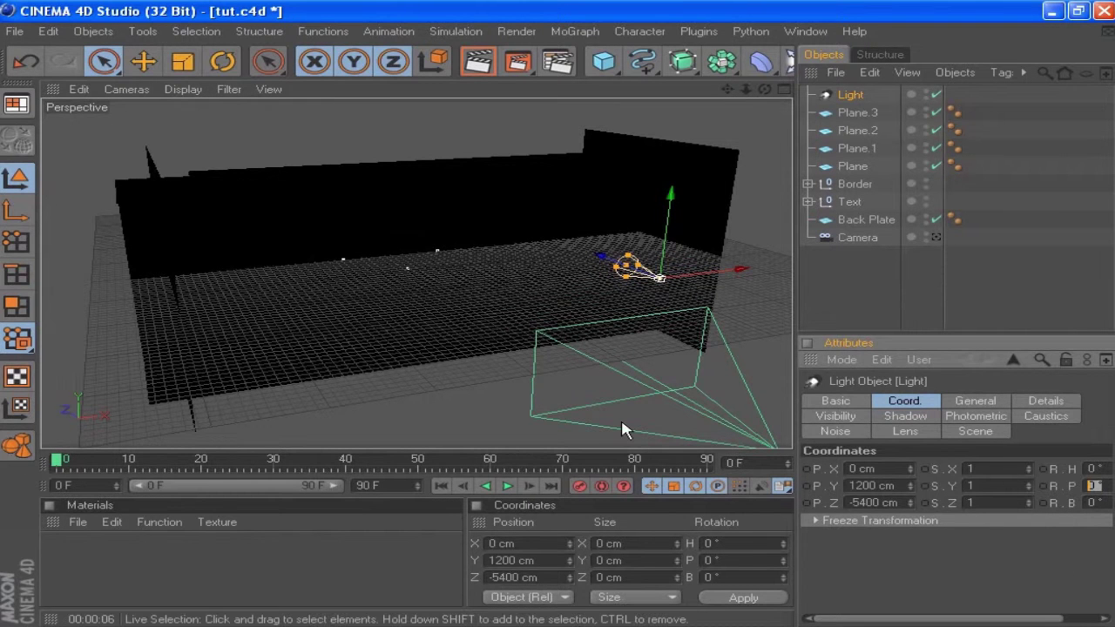
key("Return")
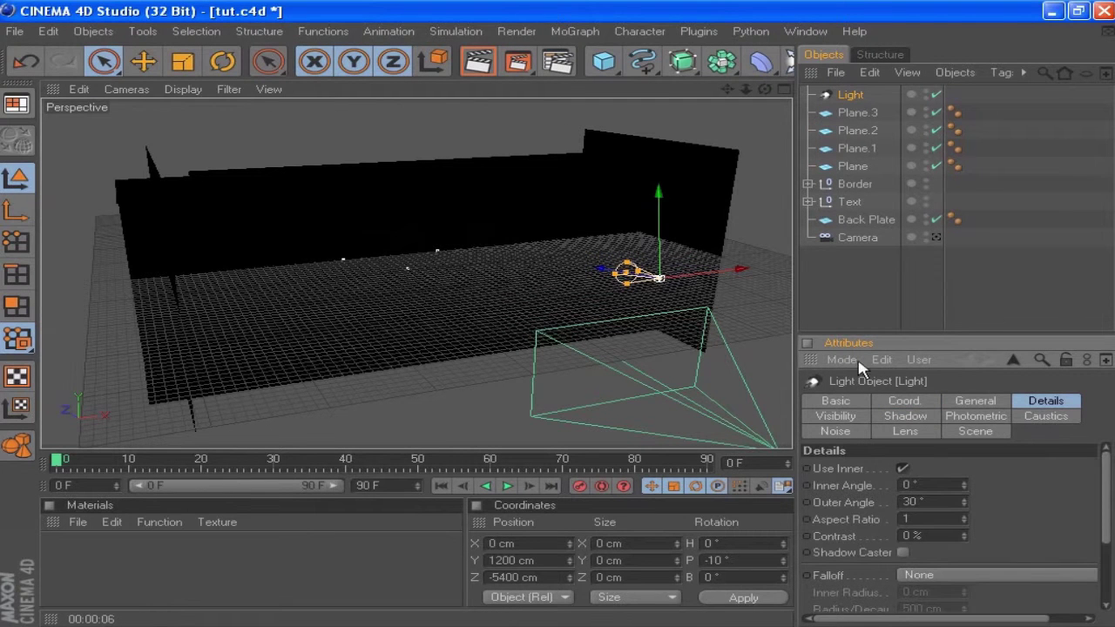
Set the spot light's outer angle to 60° and aspect ratio to 0.5, and render a preview through the scene camera.
double_click(949, 501)
type("60")
key("Return")
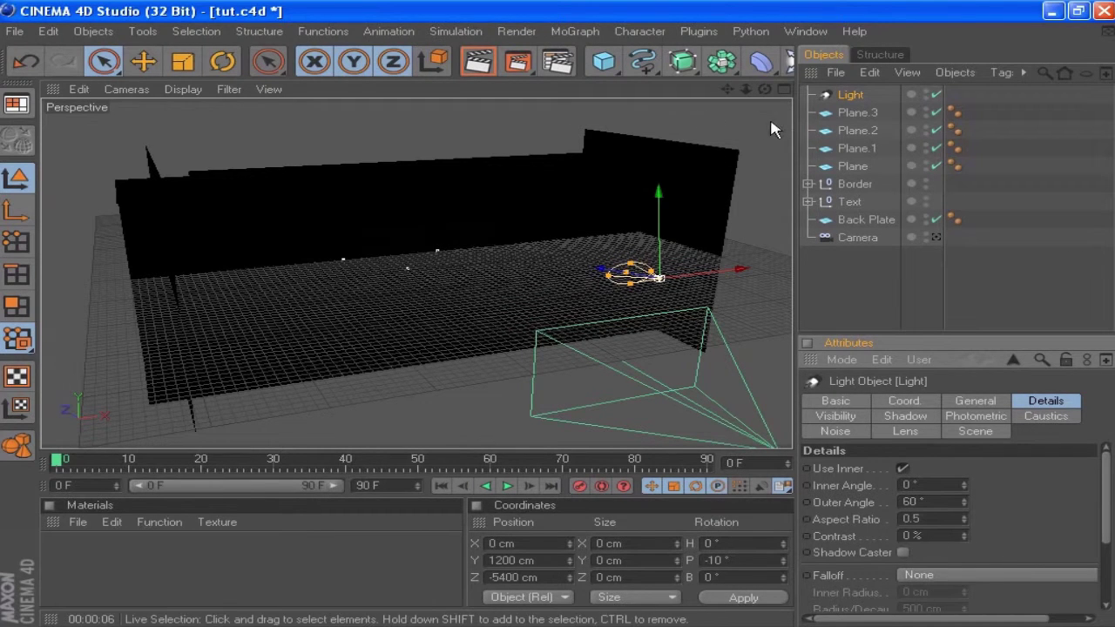
left_click(937, 238)
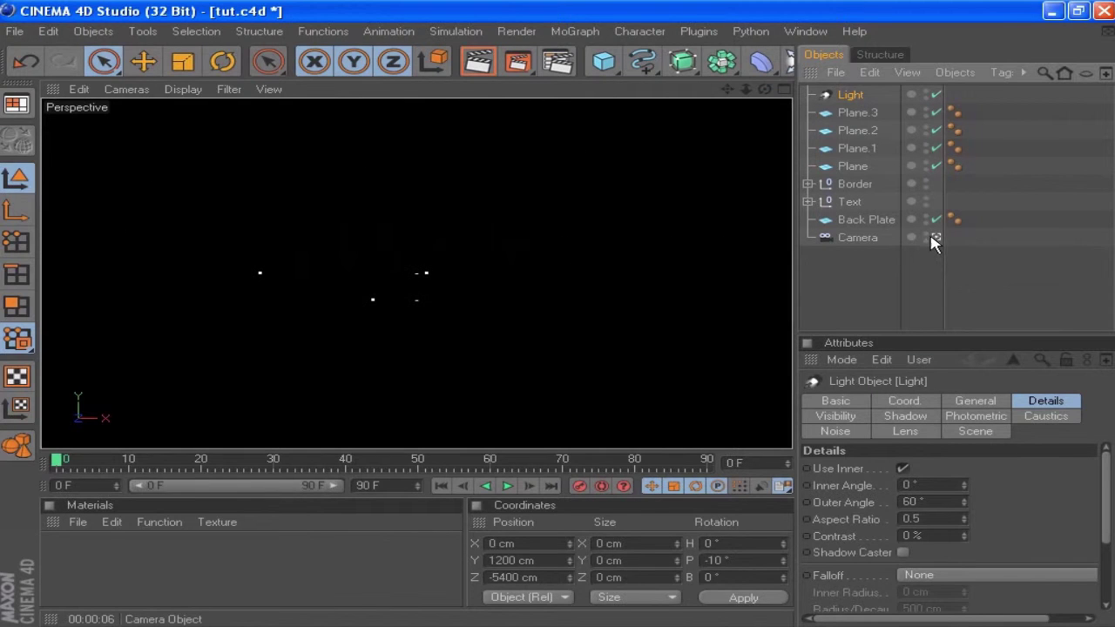
left_click(487, 70)
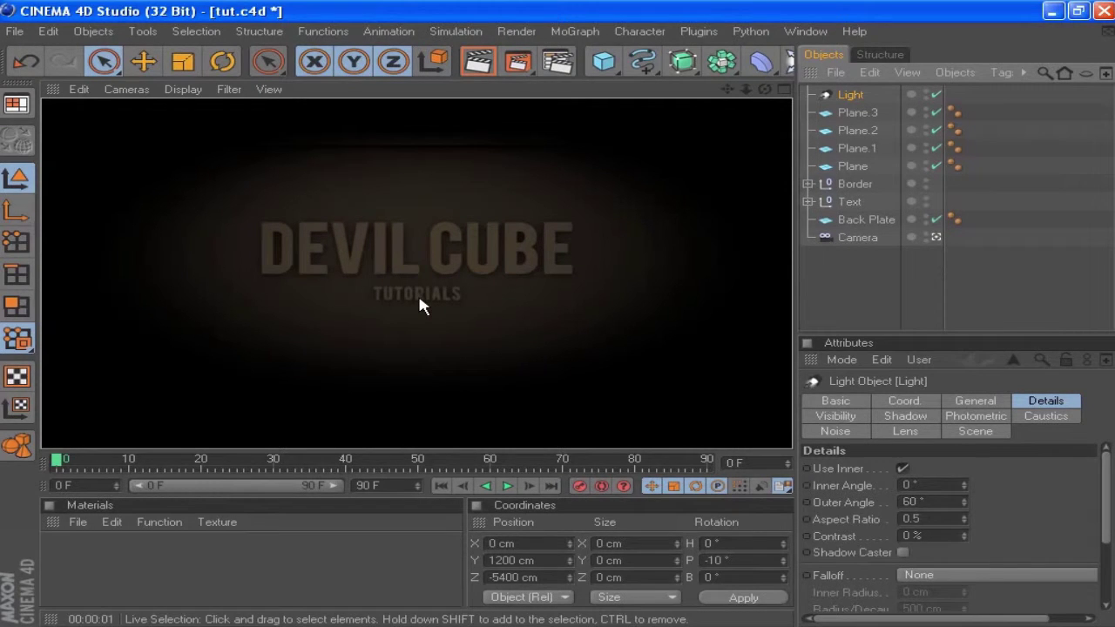
Set the start and end fillet cap radius of the "TUTORIALS" text to 0 cm.
left_click(808, 201)
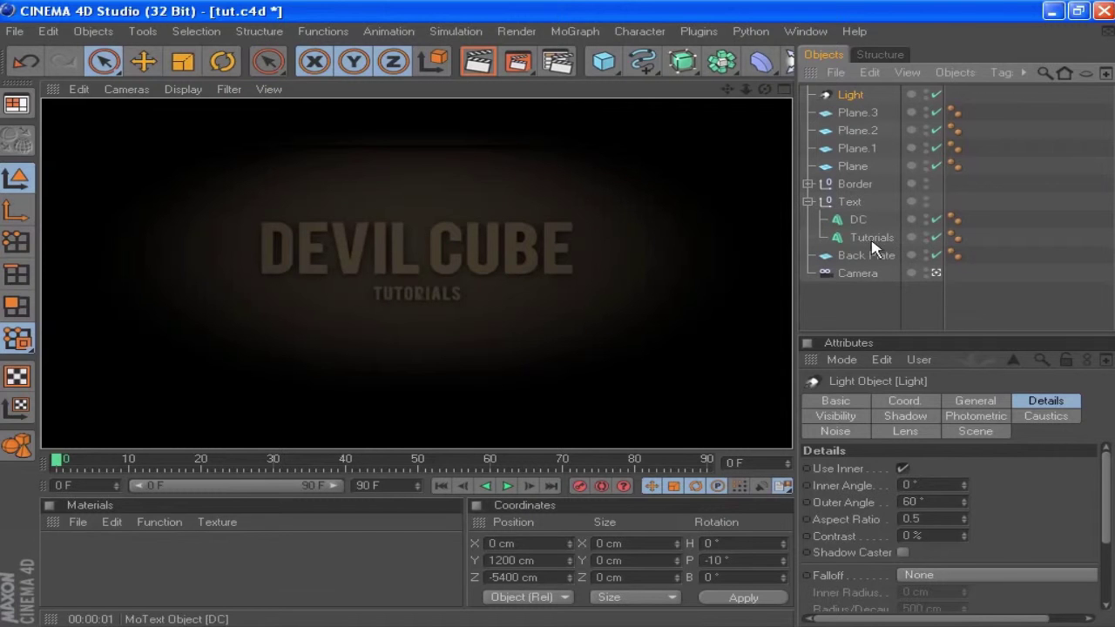
left_click(870, 238)
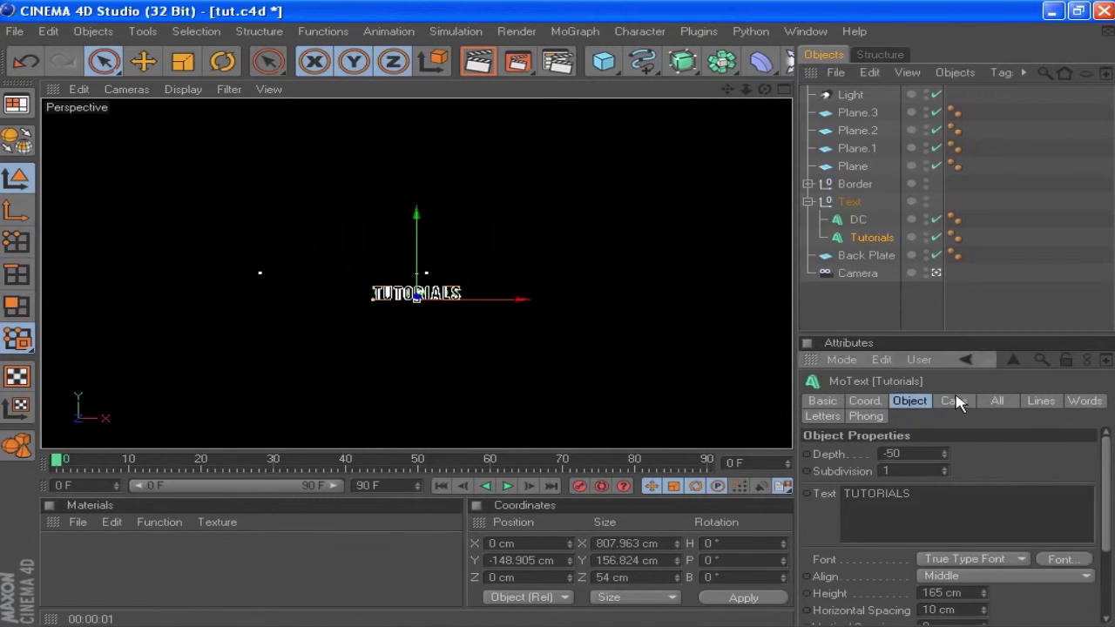
left_click(954, 400)
left_click_drag(938, 487, 871, 493)
type("0")
left_click_drag(929, 542, 844, 544)
type("0")
key("Return")
Set the "TUTORIALS" text's fillet type to Convex and phong angle to 60°, and render a preview of the view.
left_click(993, 562)
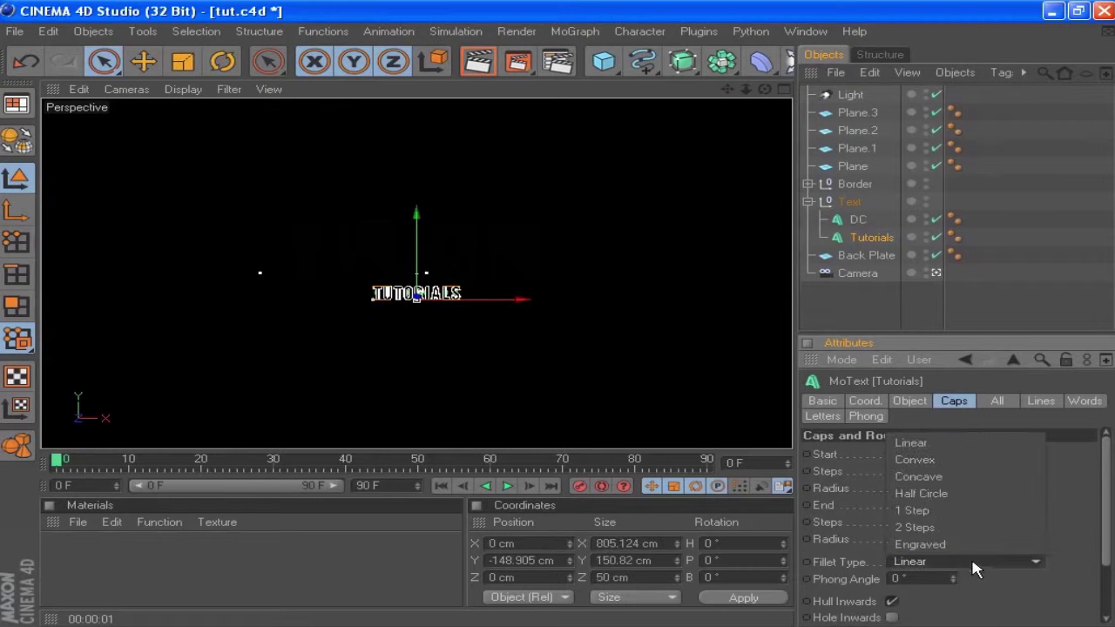
left_click(969, 471)
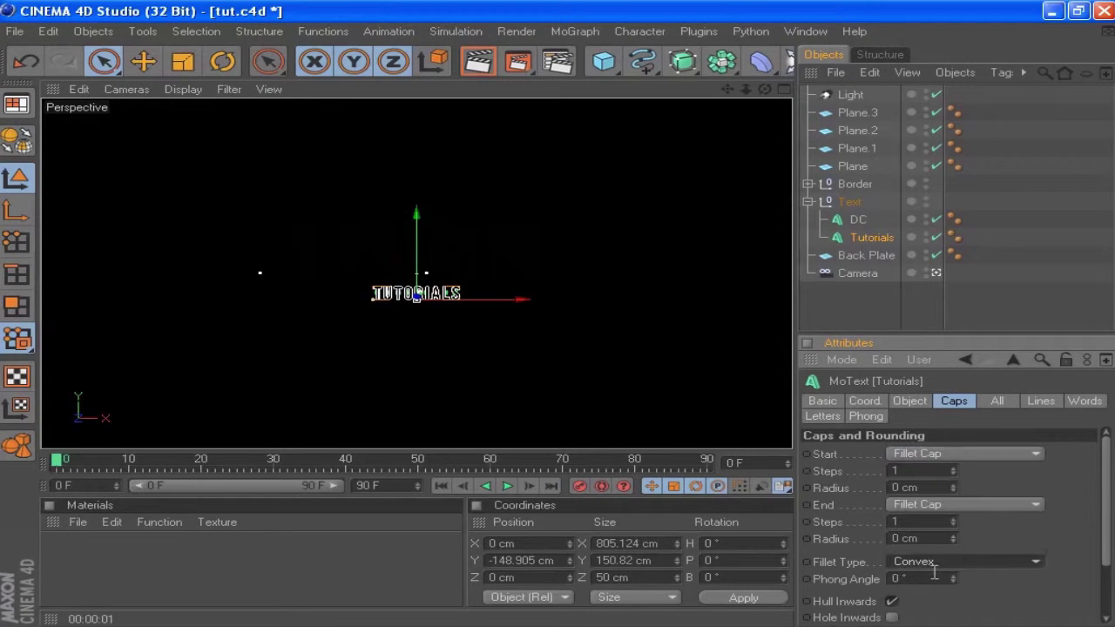
left_click_drag(934, 579, 890, 580)
type("60")
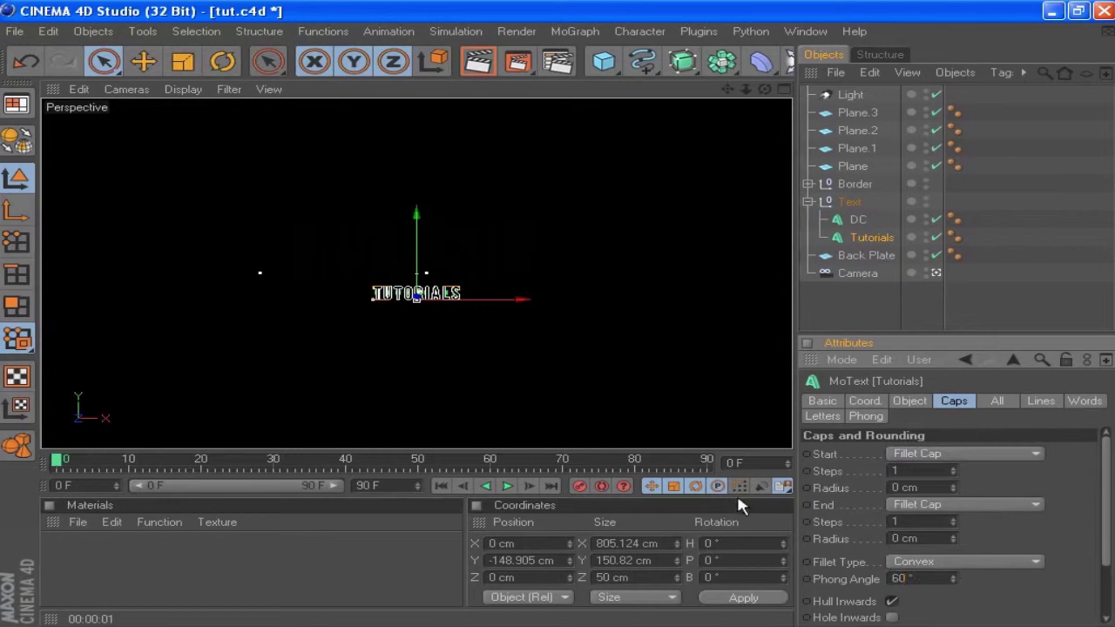
left_click(671, 313)
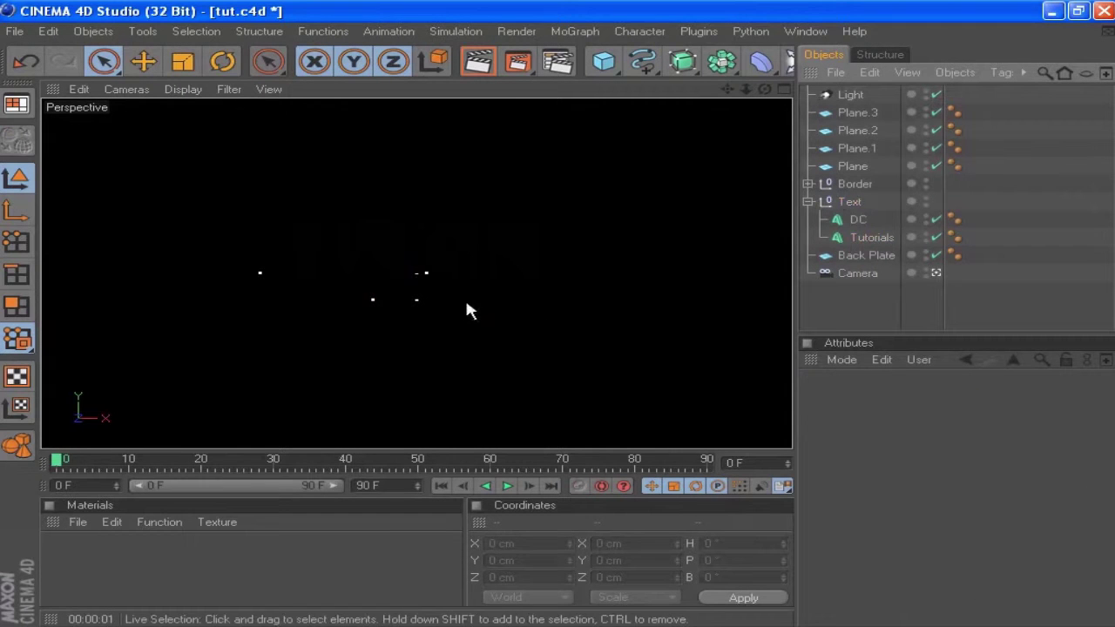
left_click(477, 61)
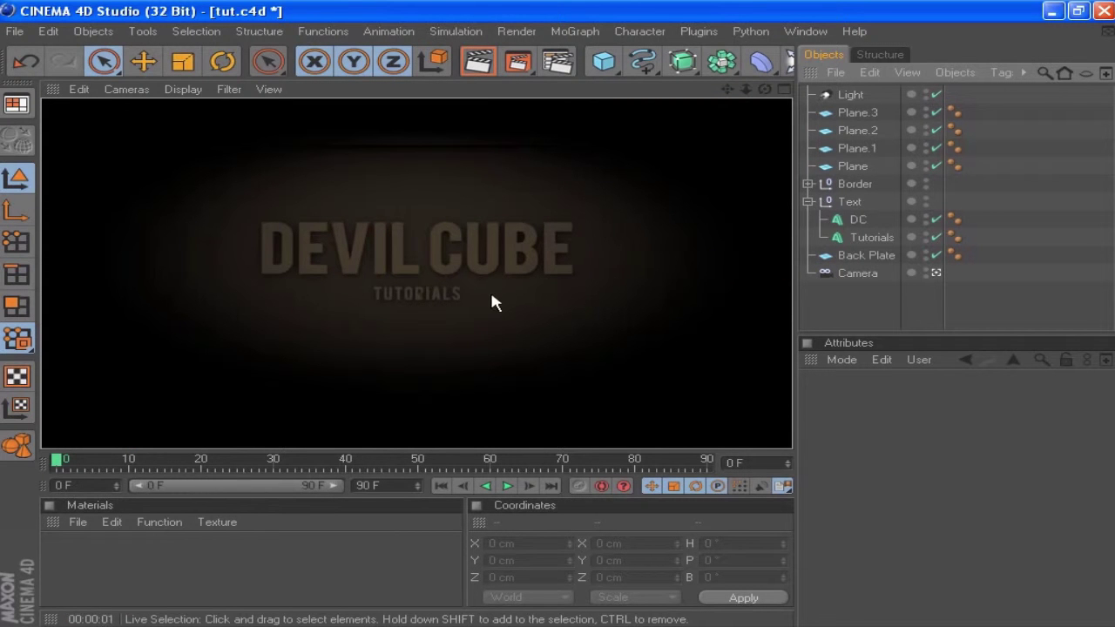
left_click(288, 349)
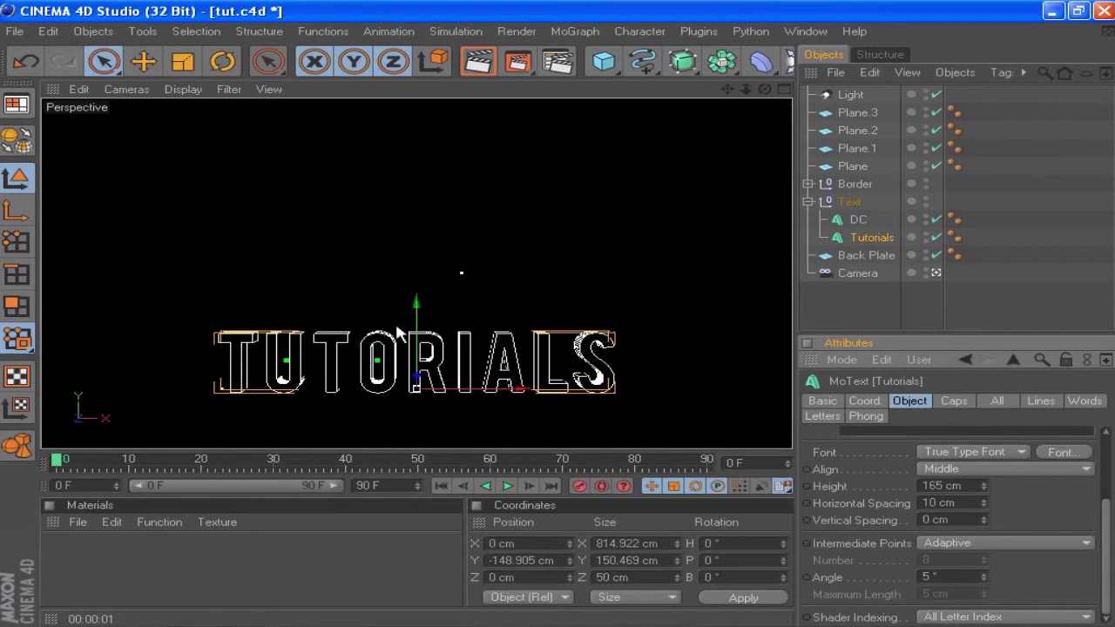
Check the font chosen for the "TUTORIALS" text.
left_click(1085, 453)
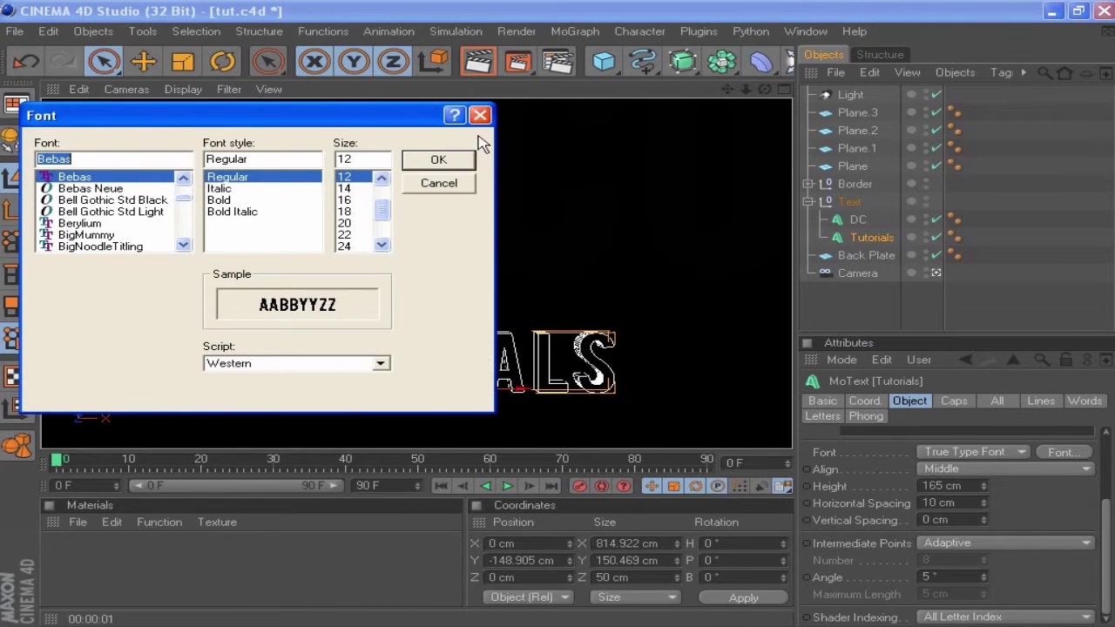
left_click(451, 162)
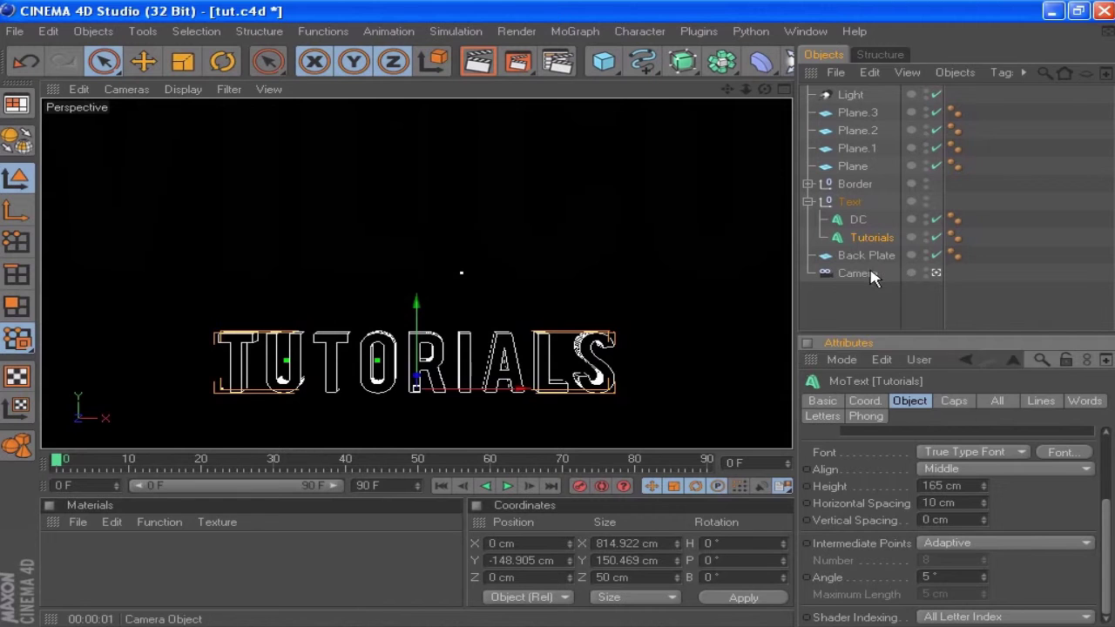
Set the camera's Z position to -6000 cm and render a preview of the view.
left_click(856, 274)
left_click(863, 401)
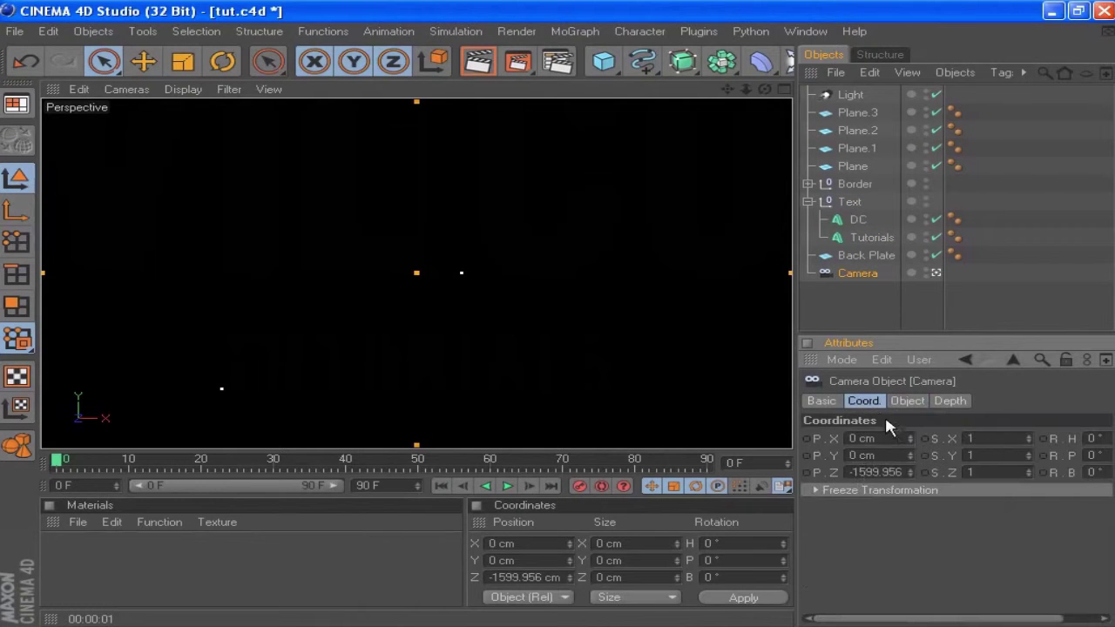
double_click(847, 472)
key("BackSpace")
key("Return")
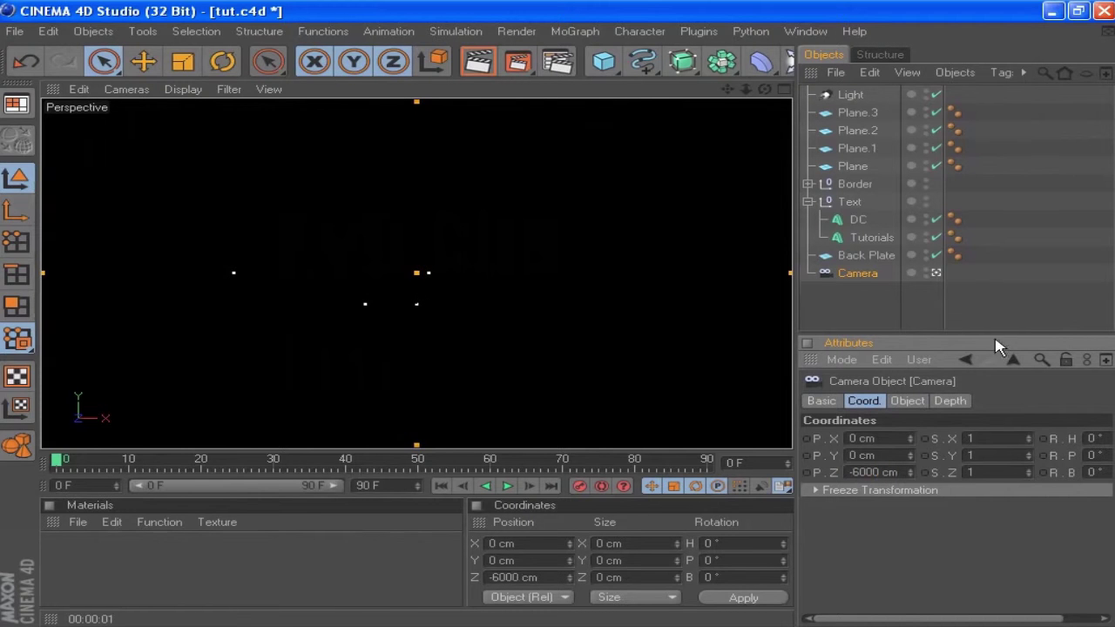
left_click(478, 61)
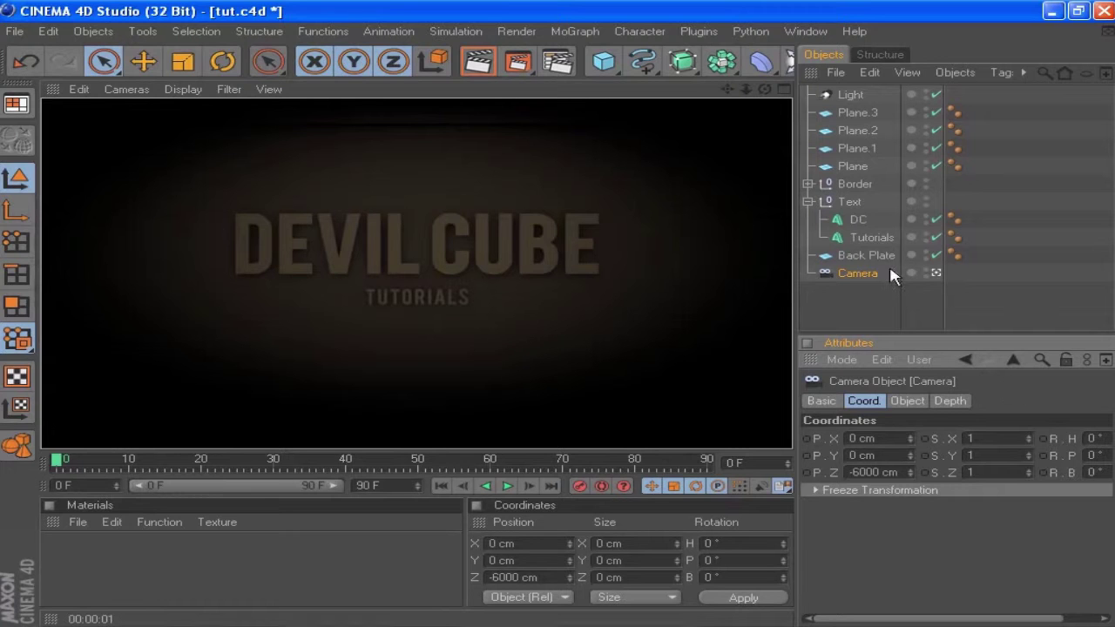
Try a pitch rotation of -15° on the spot light and render a preview.
left_click(850, 96)
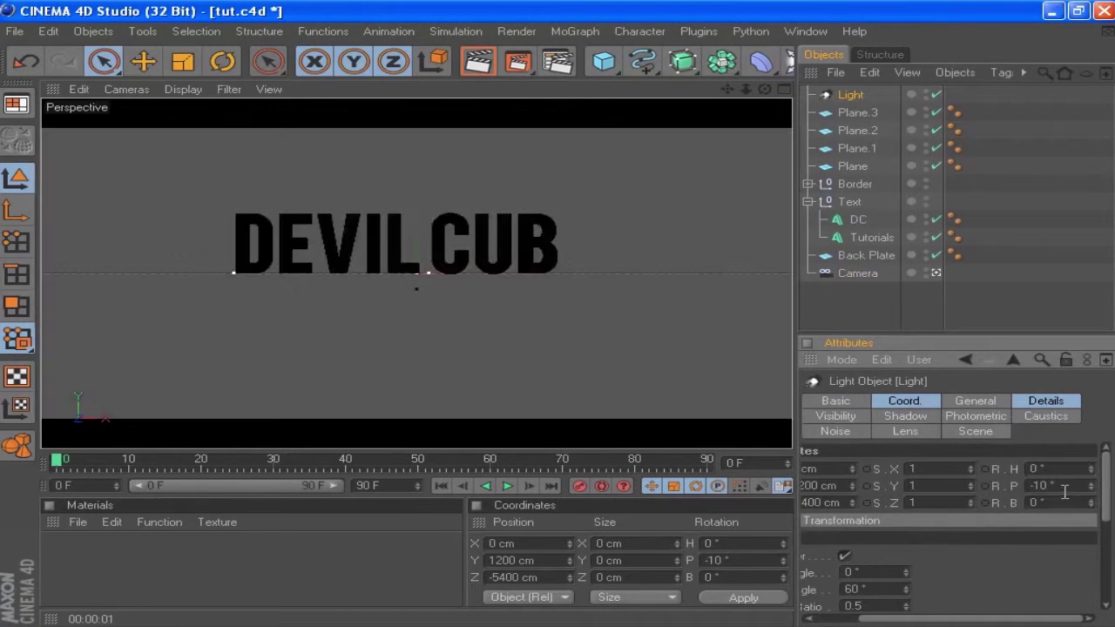
double_click(1064, 490)
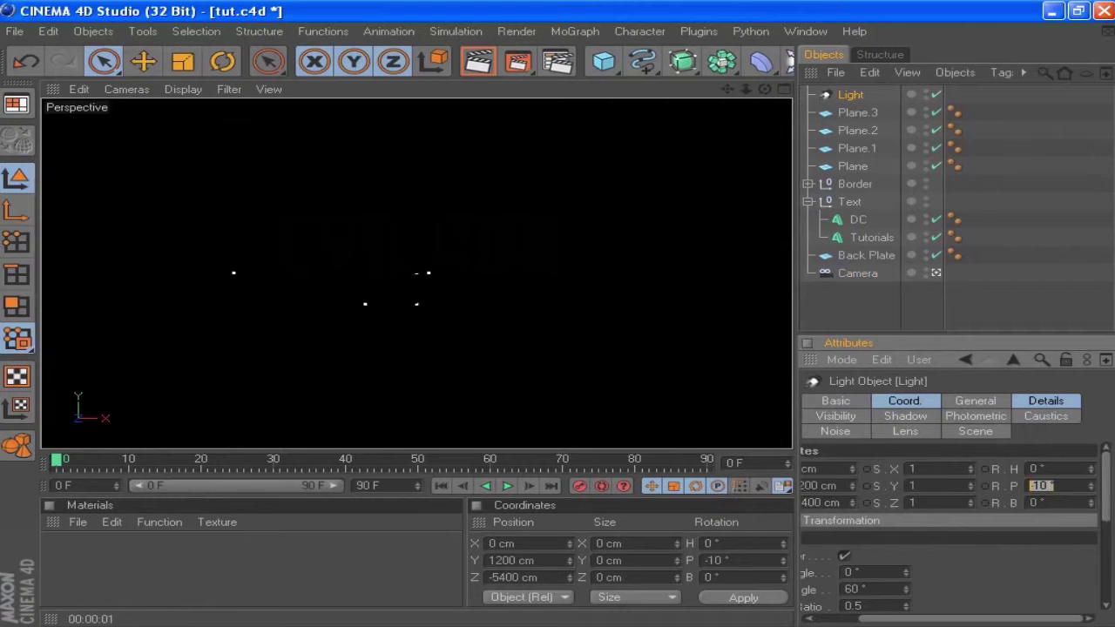
type("-15")
left_click(478, 61)
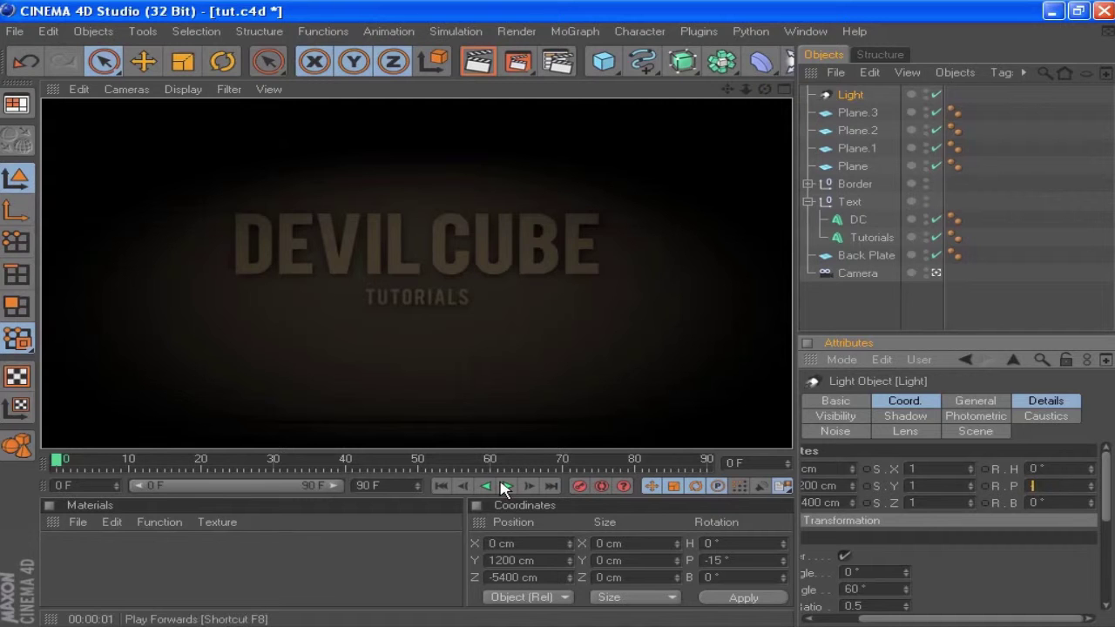
Set the spot light's pitch rotation to -12° and render a preview.
type("2")
key("Return")
left_click(486, 65)
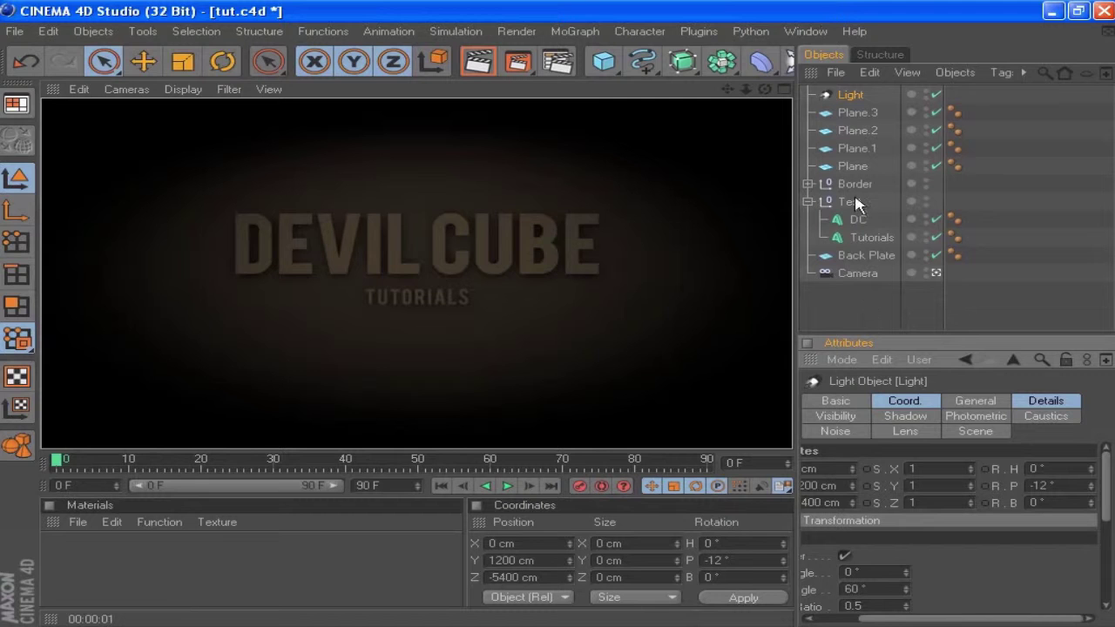
Rename the light as "Spot Light" and disable it in the scene.
left_click(859, 98)
double_click(859, 97)
type("Sp")
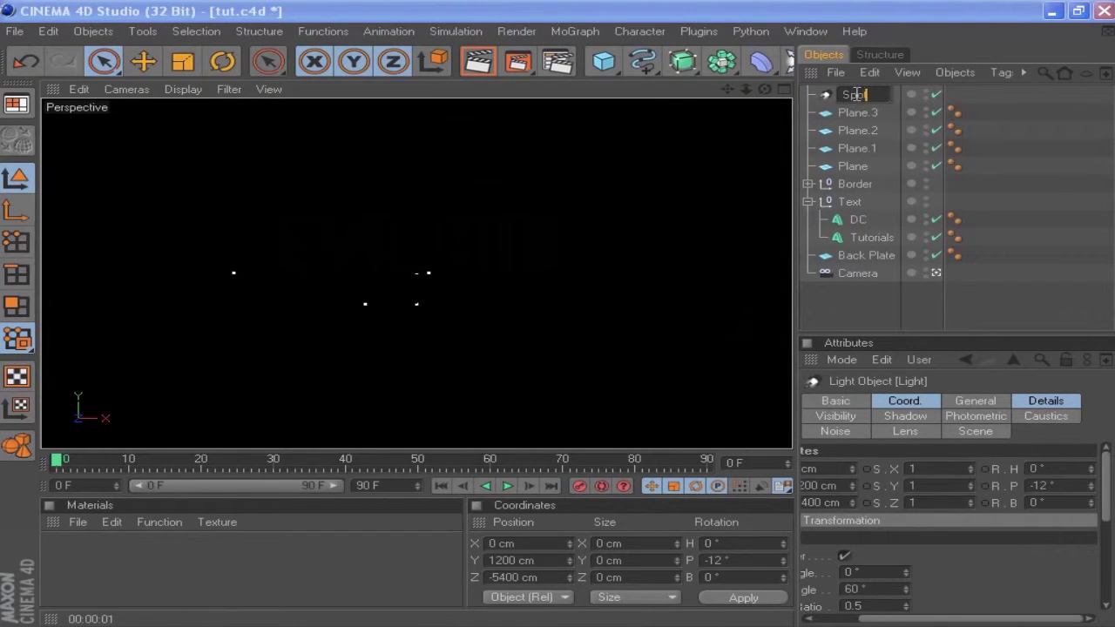
type("ot Light")
key("Return")
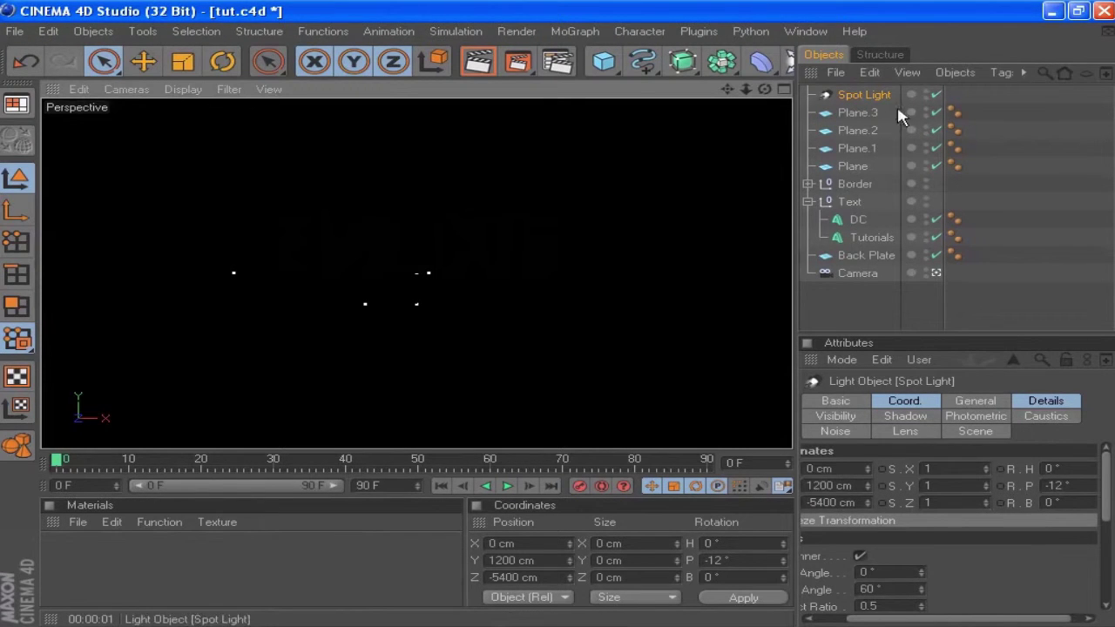
left_click(937, 94)
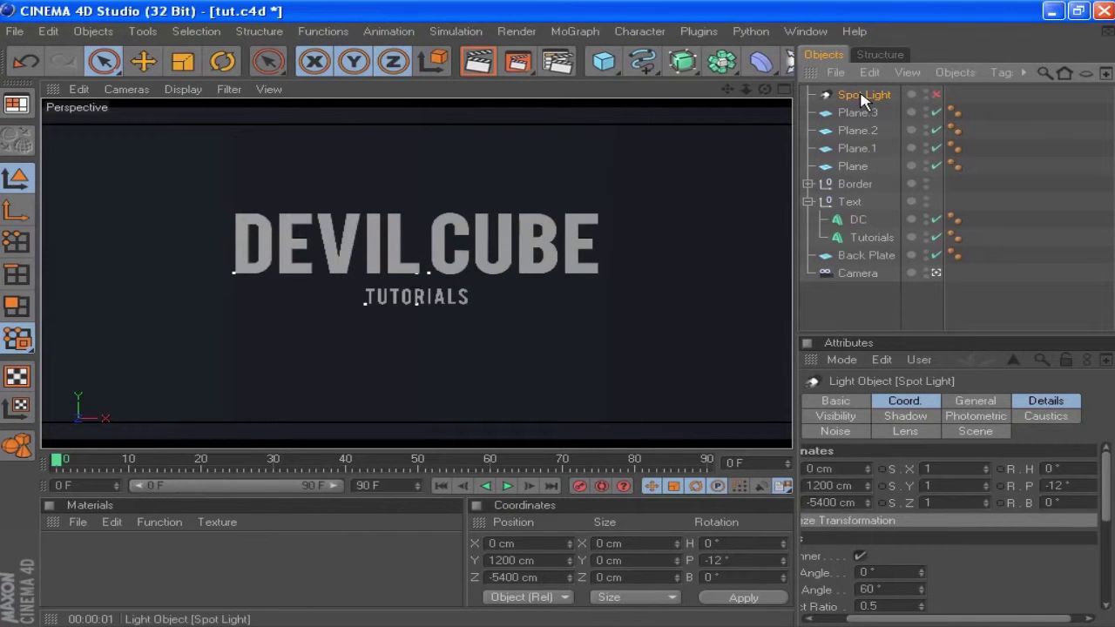
Move the Border.1 and Border cubes out of the Border null and delete the empty null.
middle_click(706, 171)
middle_click(412, 284)
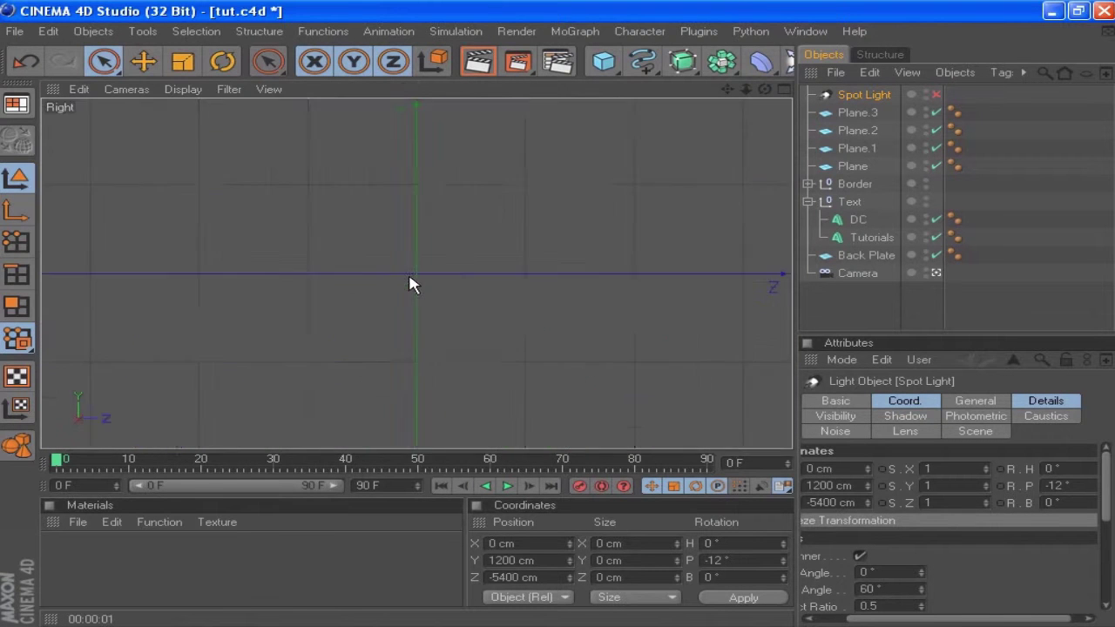
scroll(471, 300, "up", 5)
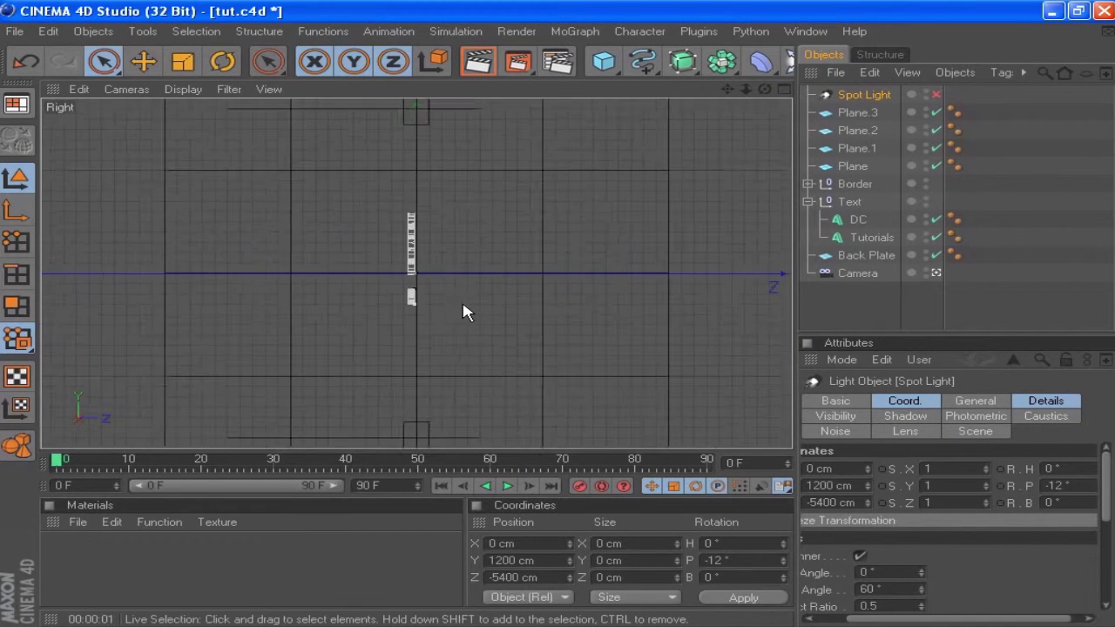
left_click(808, 201)
left_click(808, 184)
left_click(862, 201)
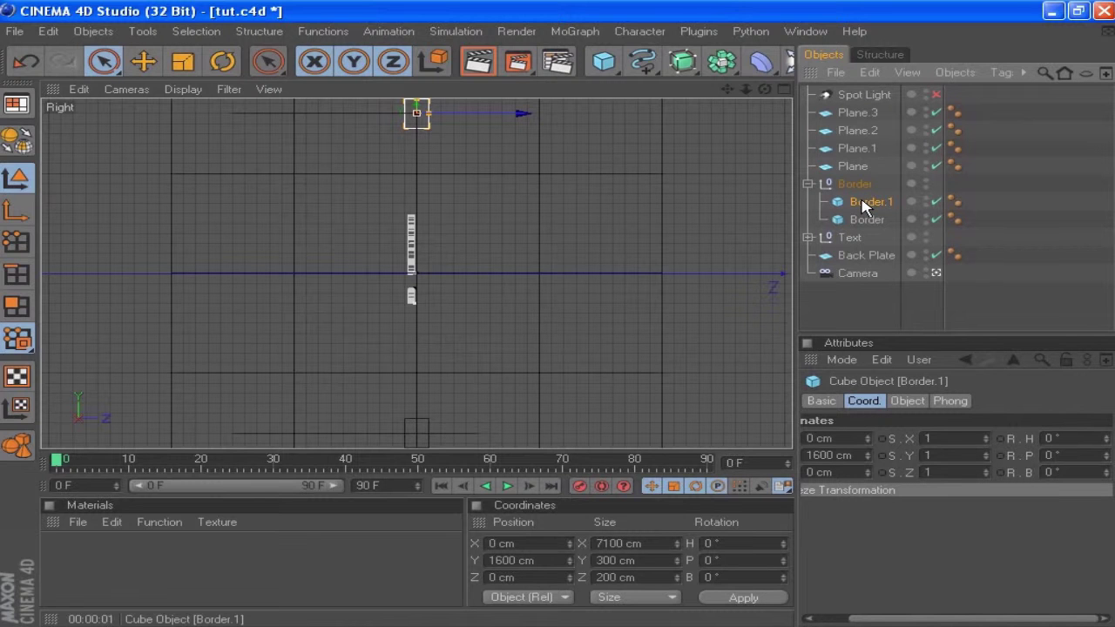
left_click_drag(863, 202, 863, 178)
left_click(860, 218)
left_click_drag(860, 217, 858, 193)
left_click(854, 220)
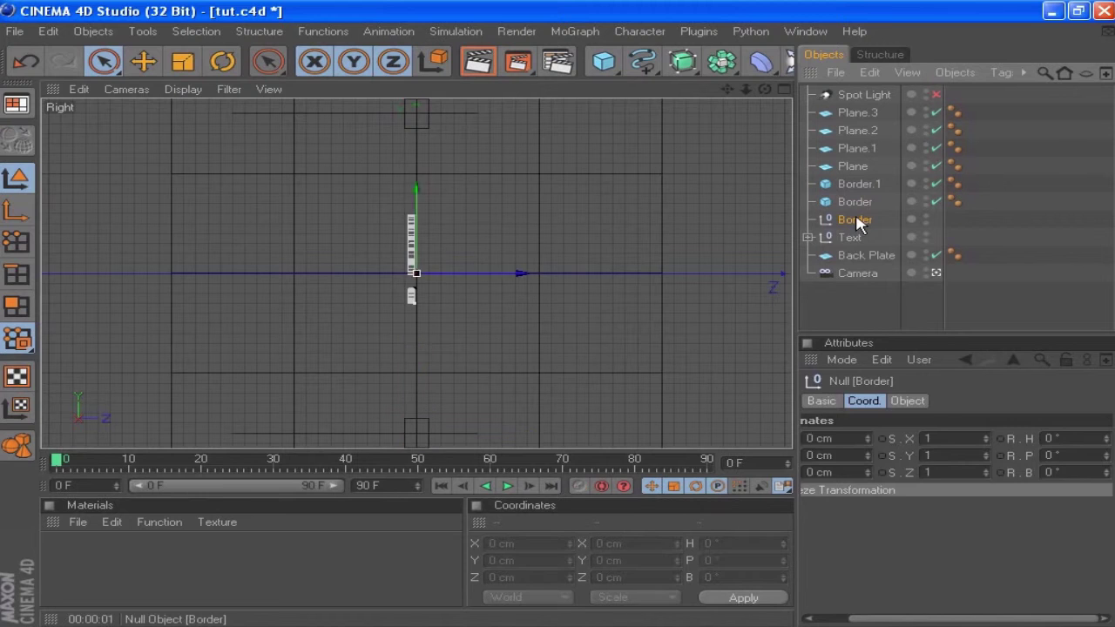
key("Delete")
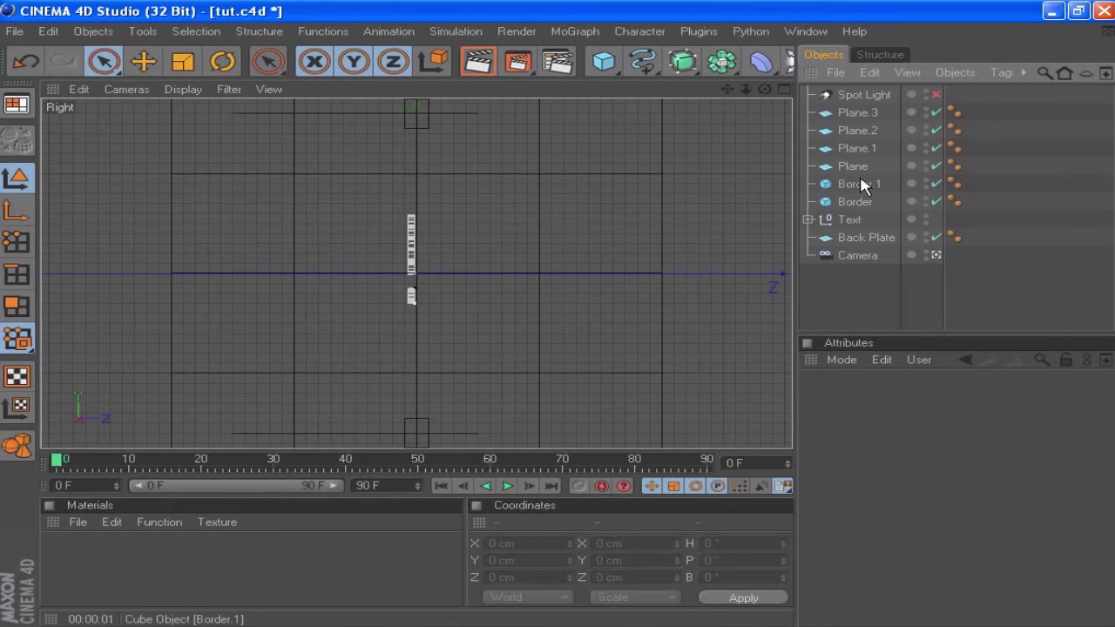
Duplicate the upper border cube, Border.1, in place.
left_click(861, 186)
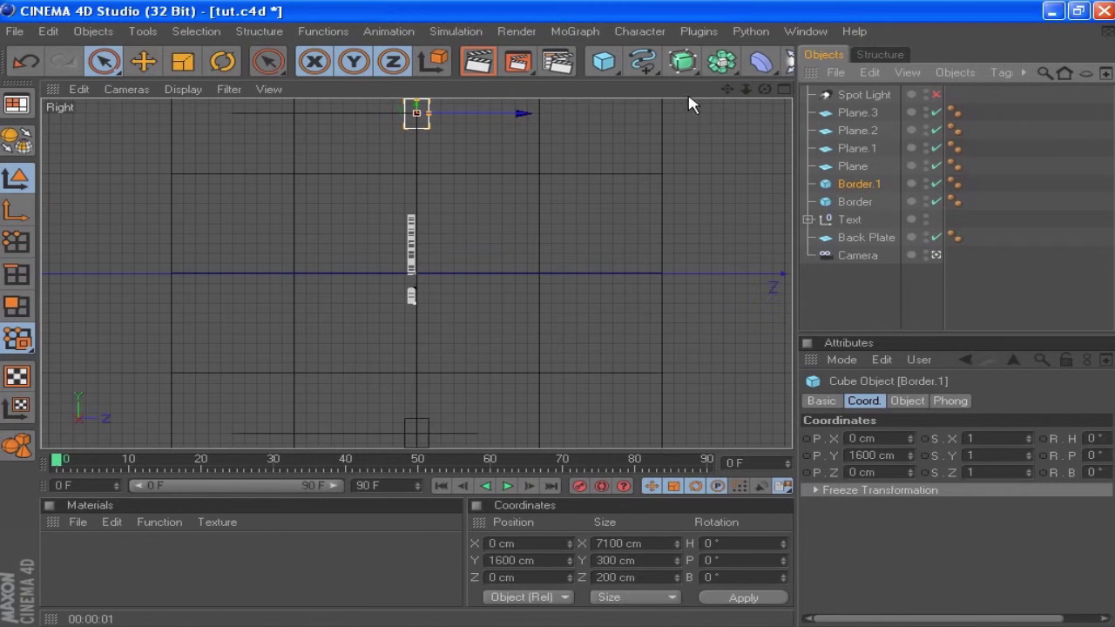
left_click_drag(727, 88, 758, 181)
scroll(594, 218, "up", 3)
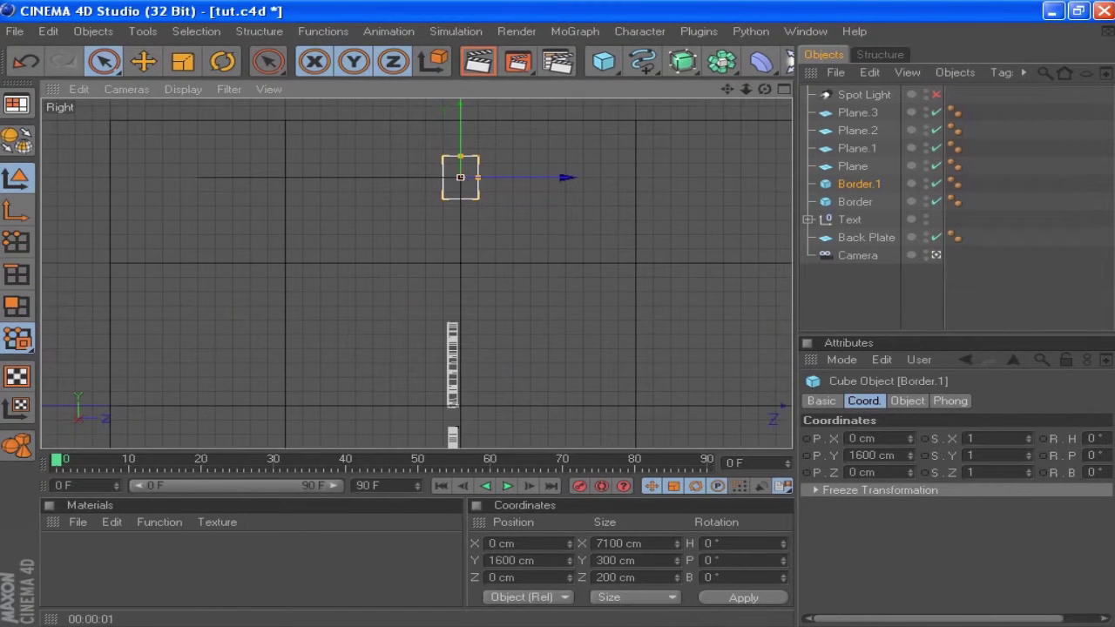
left_click_drag(514, 177, 490, 178)
key("ctrl+z")
left_click(873, 186)
key("ctrl+c")
key("ctrl+v")
Offset the duplicated cube in front of and slightly below the upper border, to about Y 1556 cm and Z -131 cm.
left_click_drag(508, 182, 486, 181)
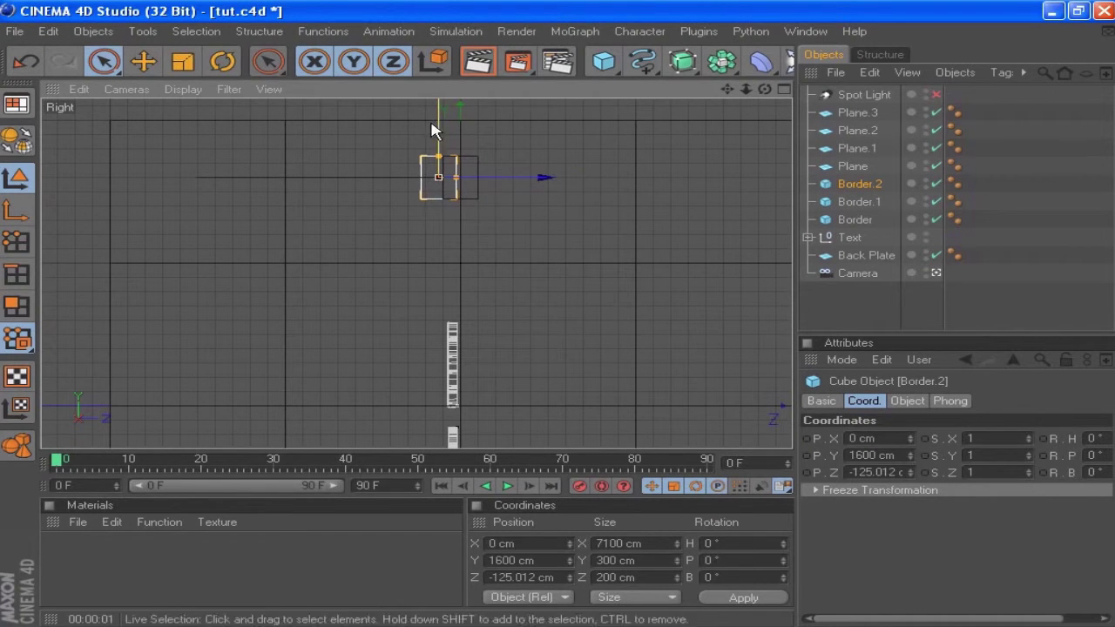
left_click_drag(439, 131, 439, 131)
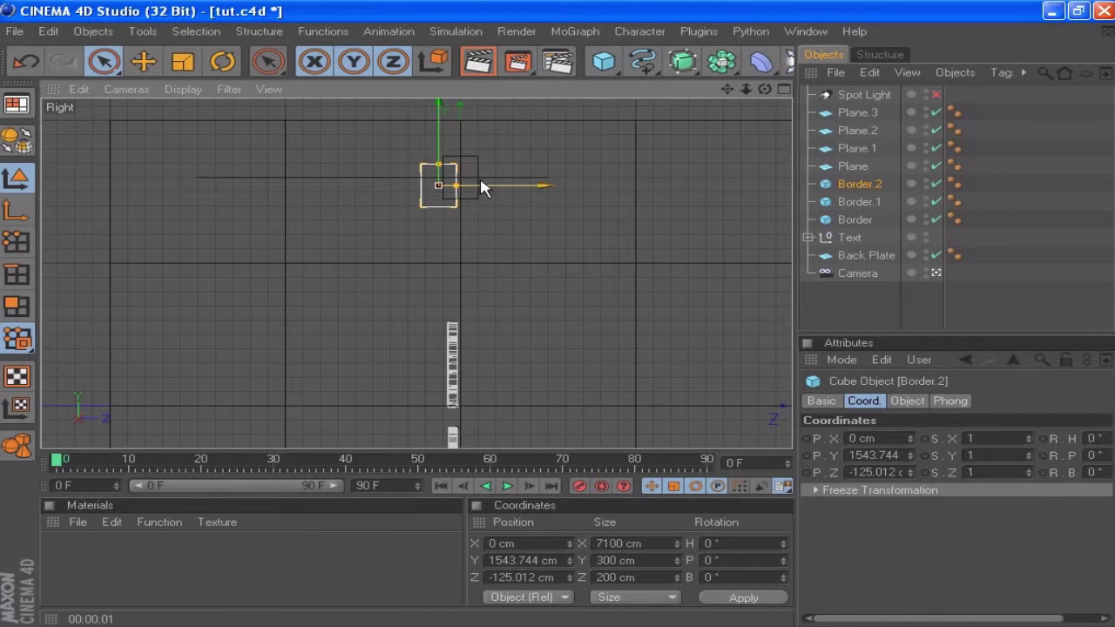
left_click_drag(484, 189, 482, 189)
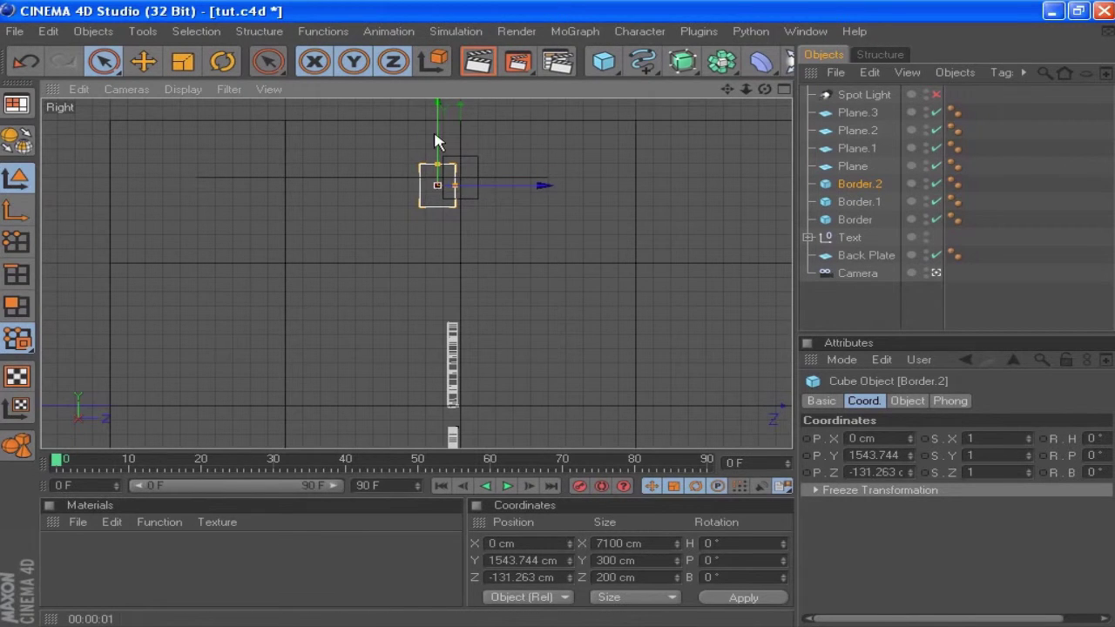
left_click_drag(437, 130, 437, 129)
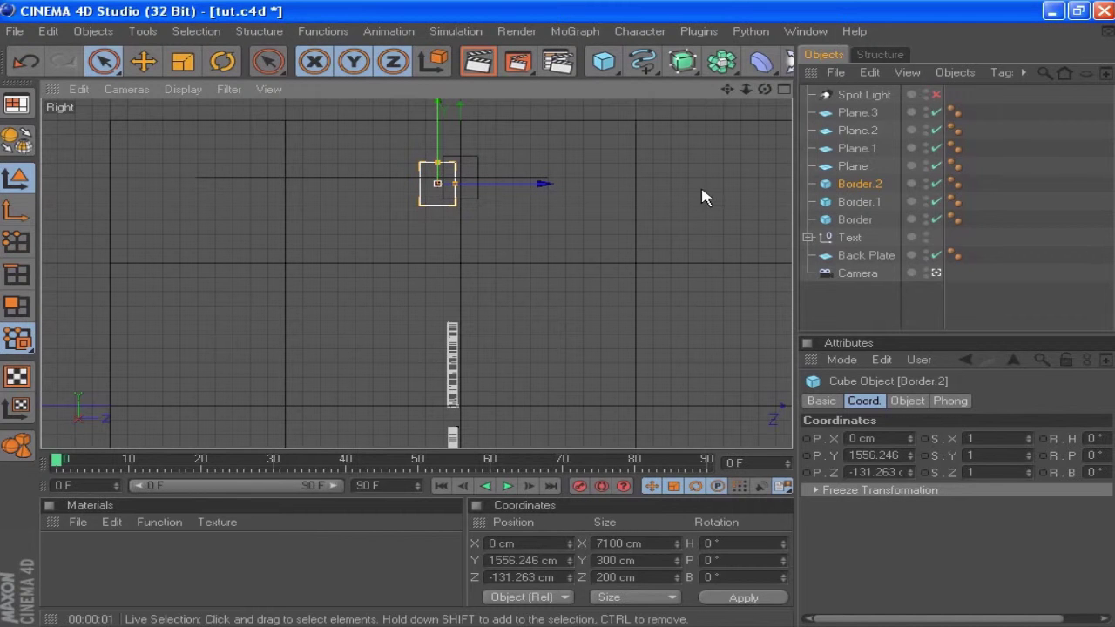
Add a Boole object and nest Border.1 and then Border.2 inside it so that Border.2 is subtracted from Border.1.
left_click(722, 61)
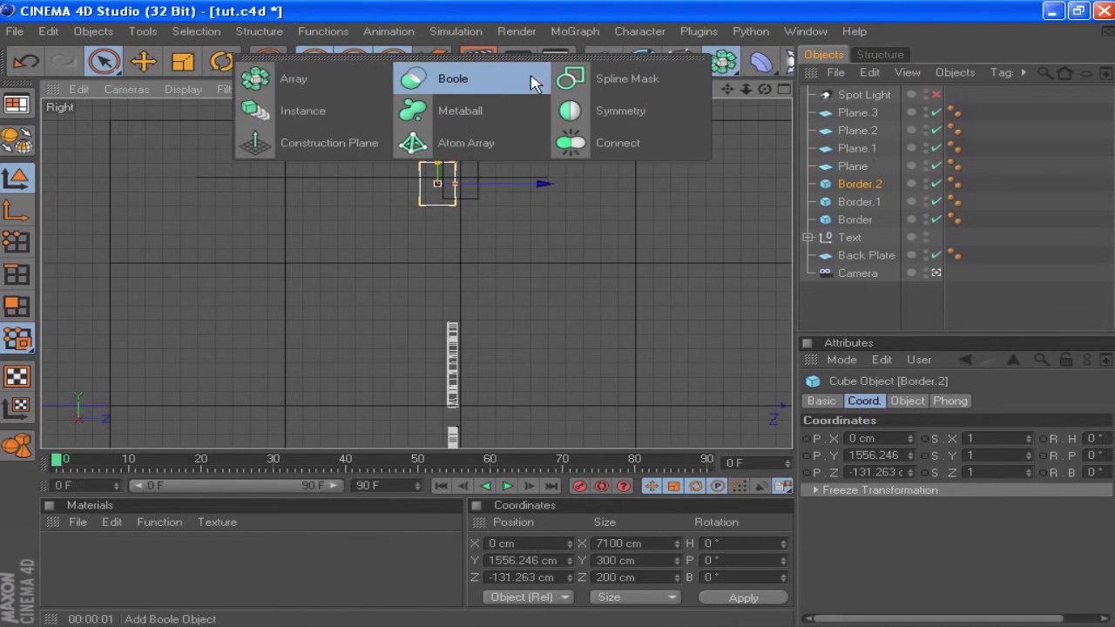
left_click(440, 79)
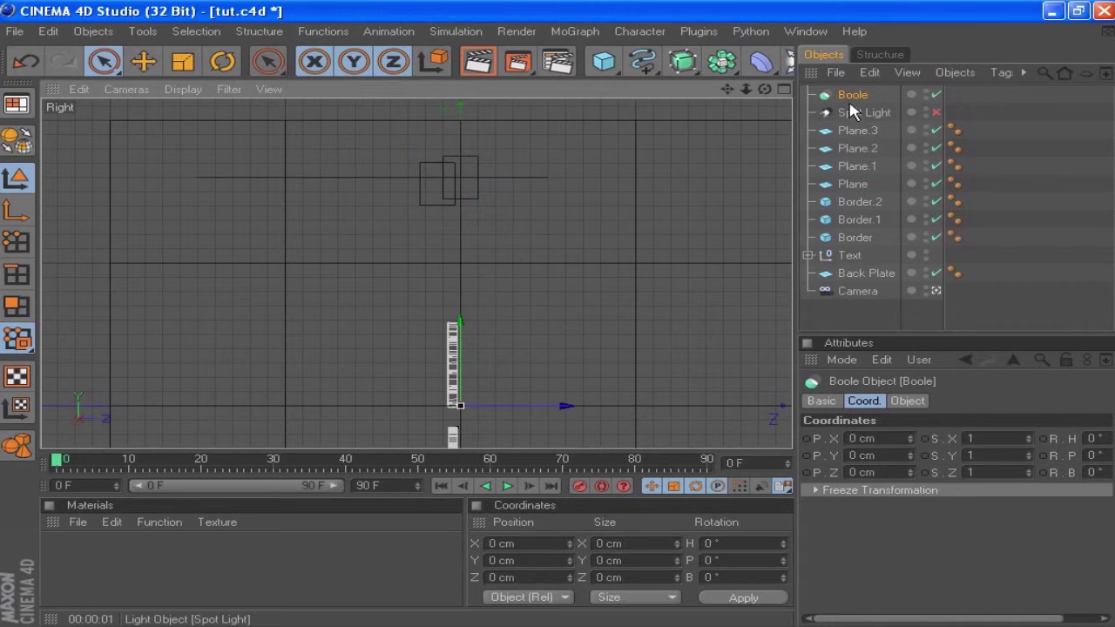
left_click_drag(858, 193, 859, 185)
left_click_drag(858, 225, 872, 200)
left_click(866, 317)
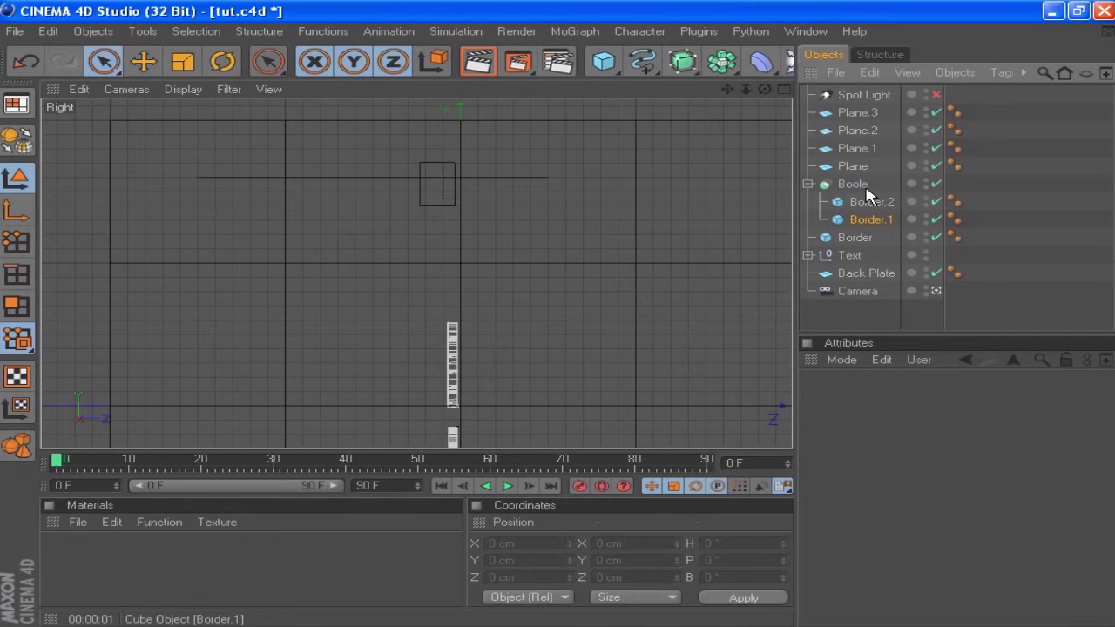
left_click(906, 322)
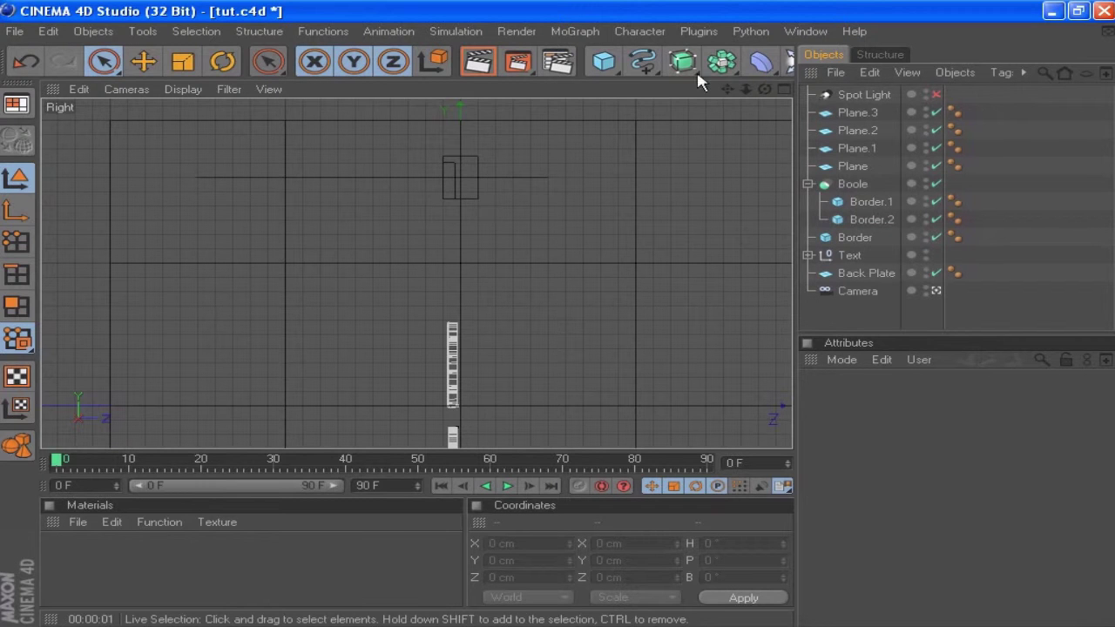
Leave the scene camera in the Perspective view and hide the side planes Plane.3 and Plane.2 in the editor.
left_click(781, 91)
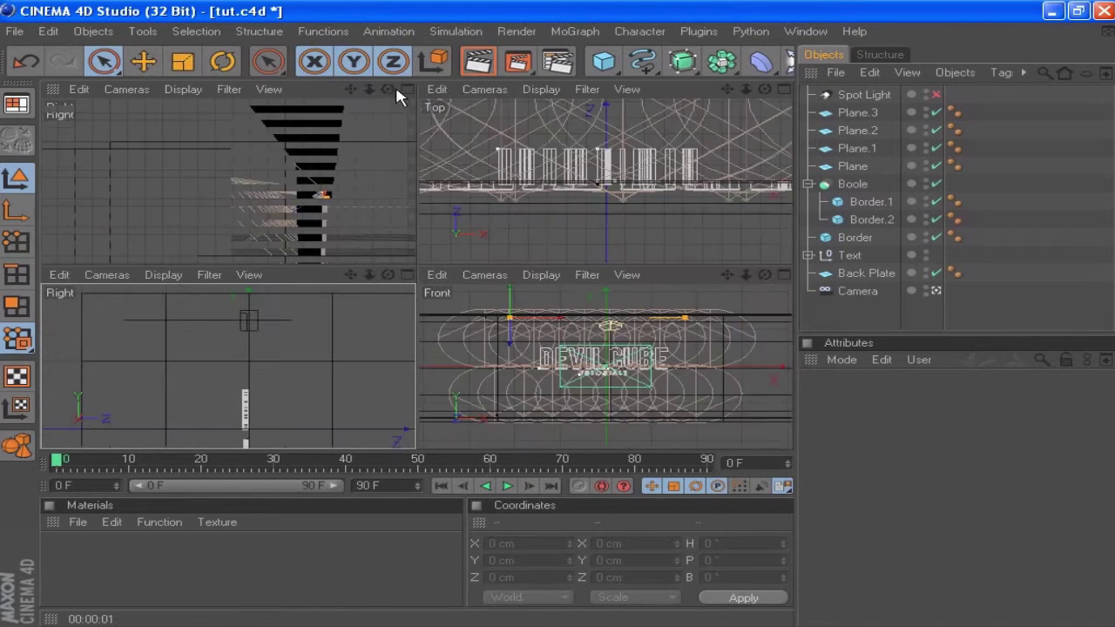
left_click(408, 90)
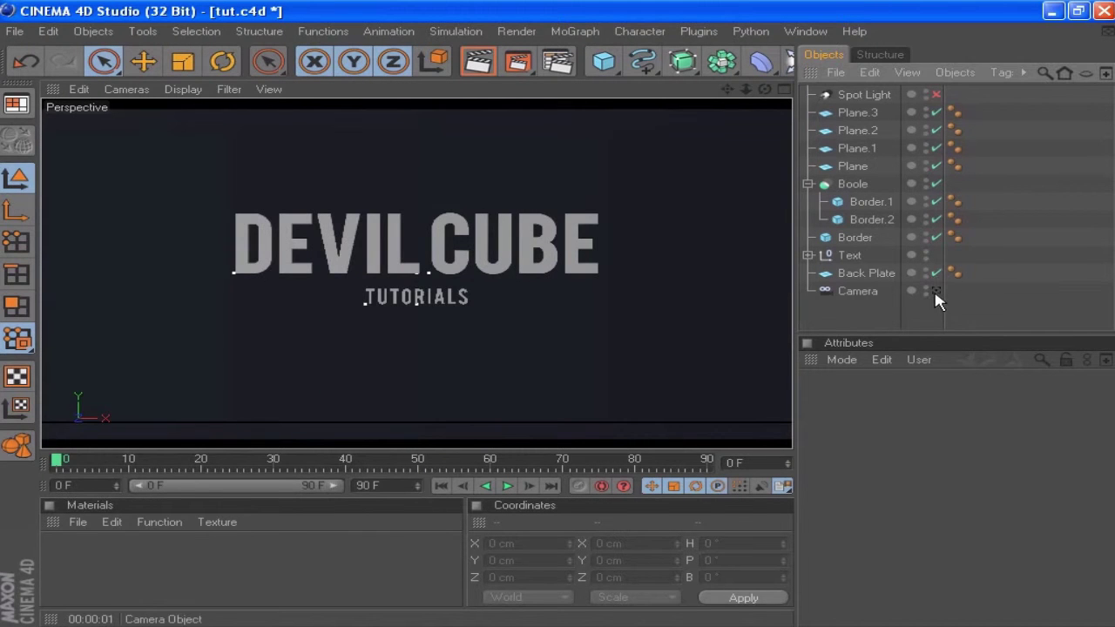
left_click(935, 291)
left_click_drag(764, 93, 706, 98)
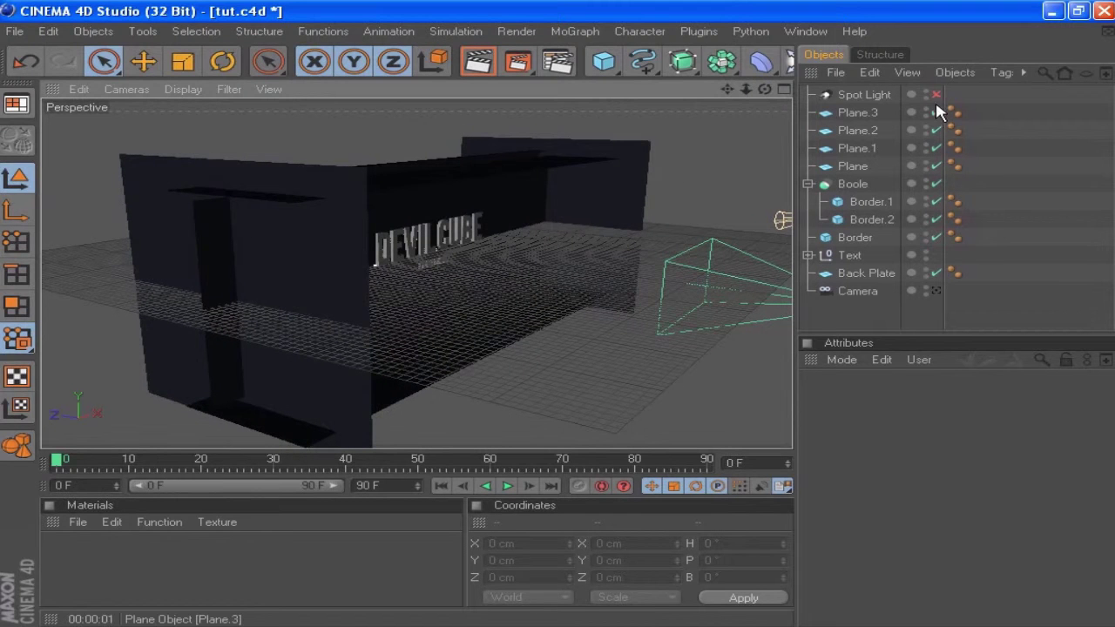
left_click(926, 126)
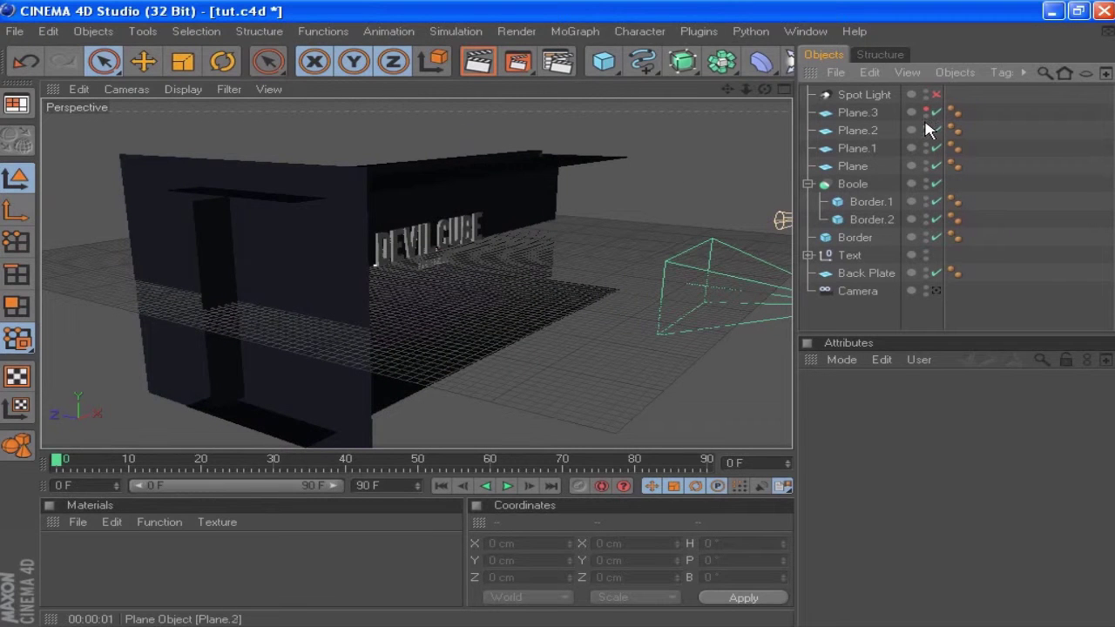
left_click(925, 144)
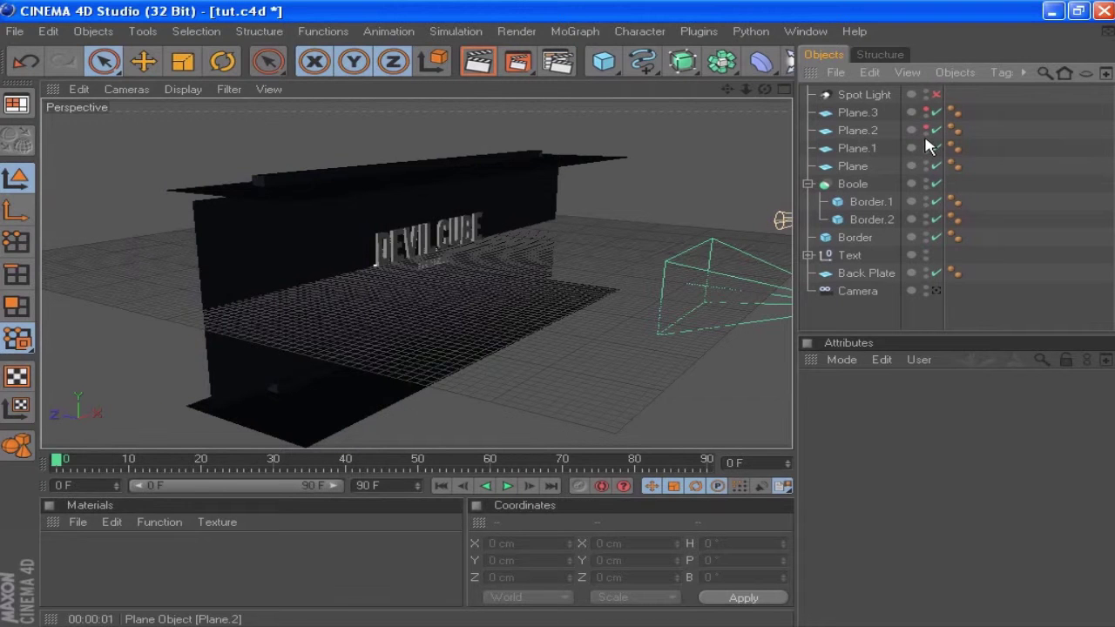
Set Border.2's X size to 7200 cm and move it back along Z to about 23 cm.
left_click_drag(764, 89, 659, 104)
scroll(471, 155, "up", 2)
scroll(471, 155, "up", 2)
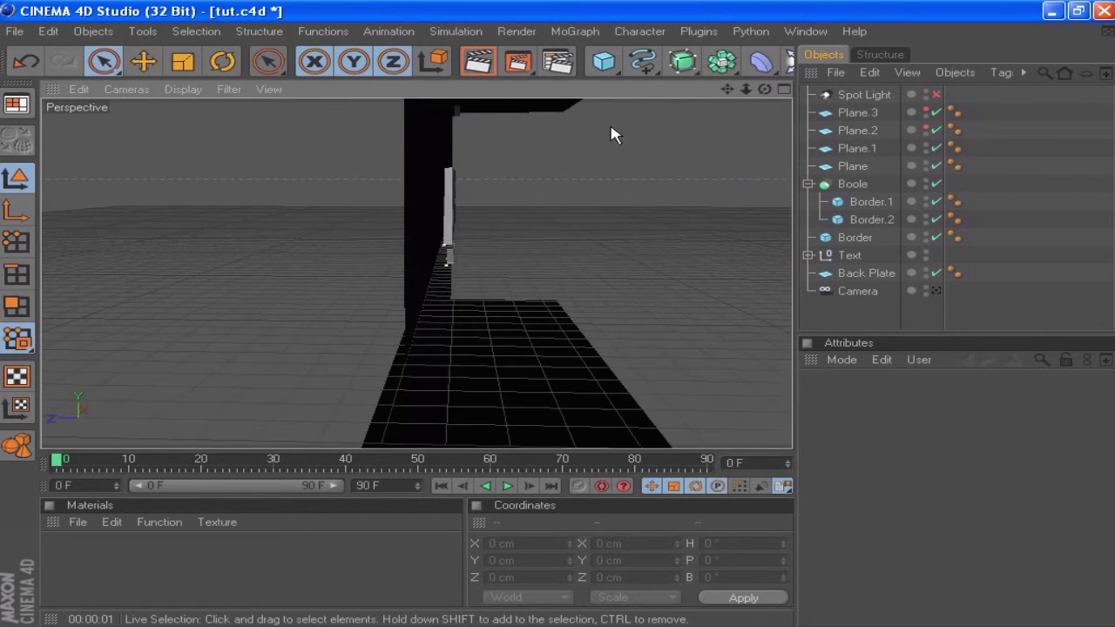
left_click_drag(728, 89, 148, 327)
scroll(534, 224, "up", 3)
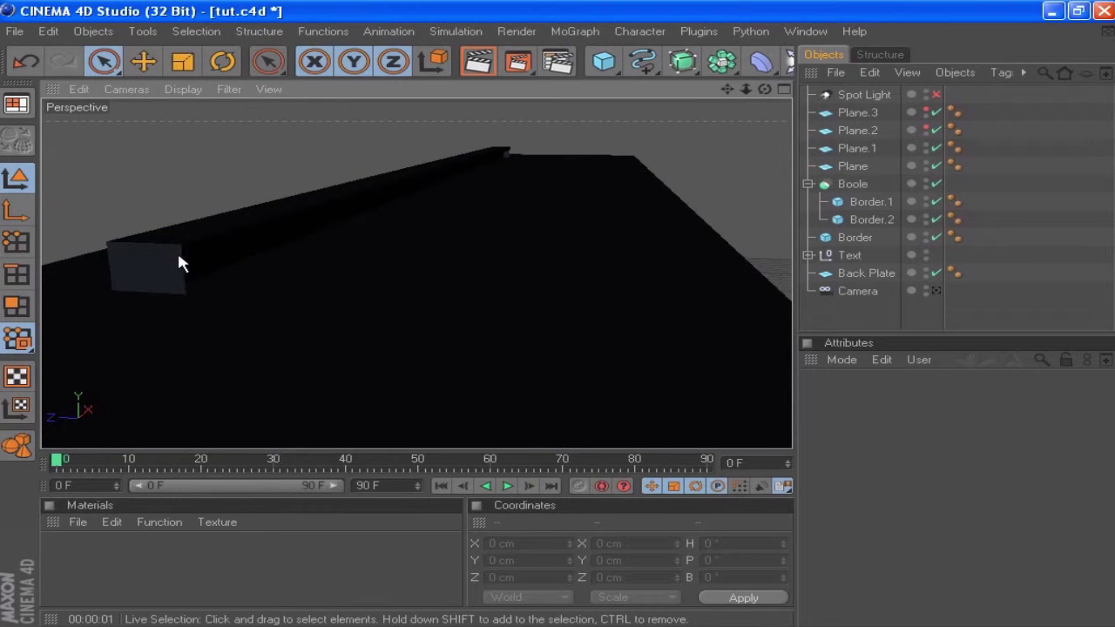
left_click(867, 220)
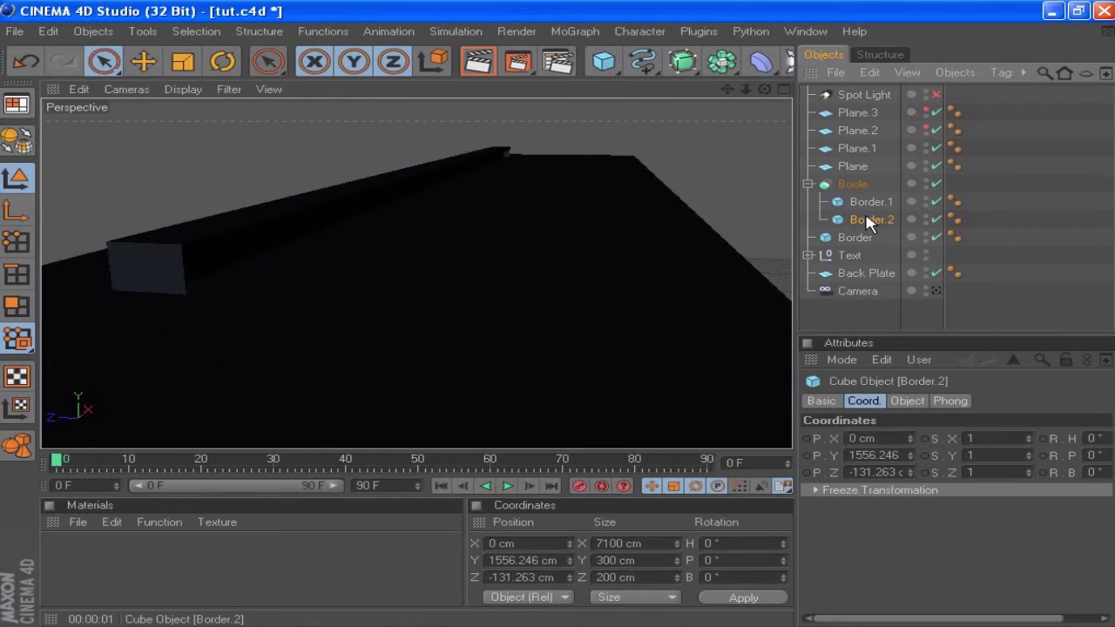
left_click(907, 400)
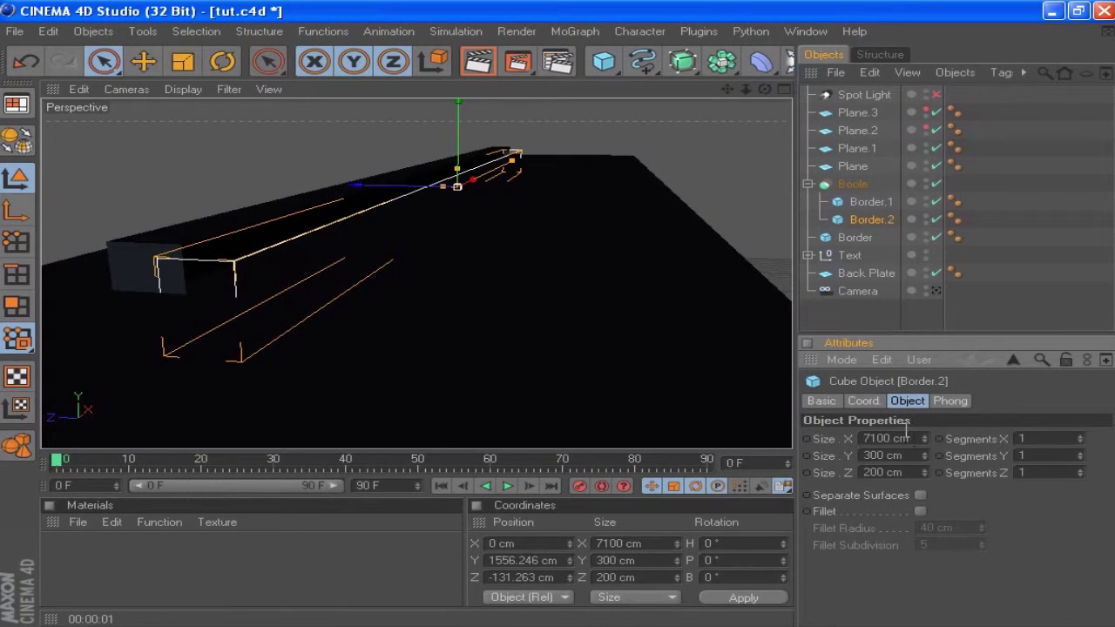
left_click(902, 438)
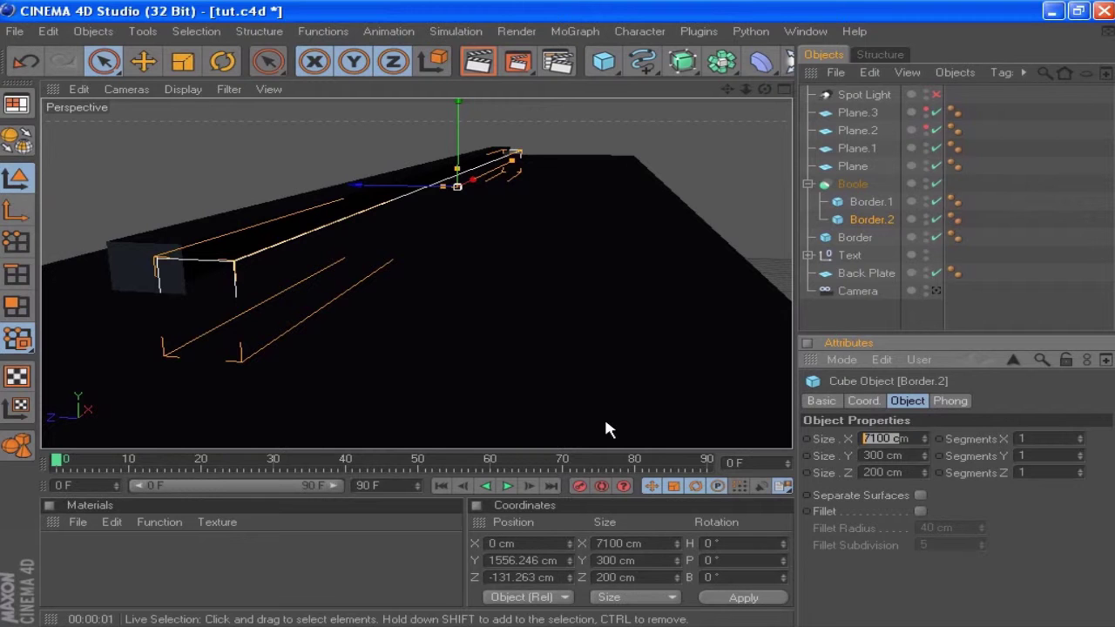
type("7200")
key("Return")
left_click(863, 312)
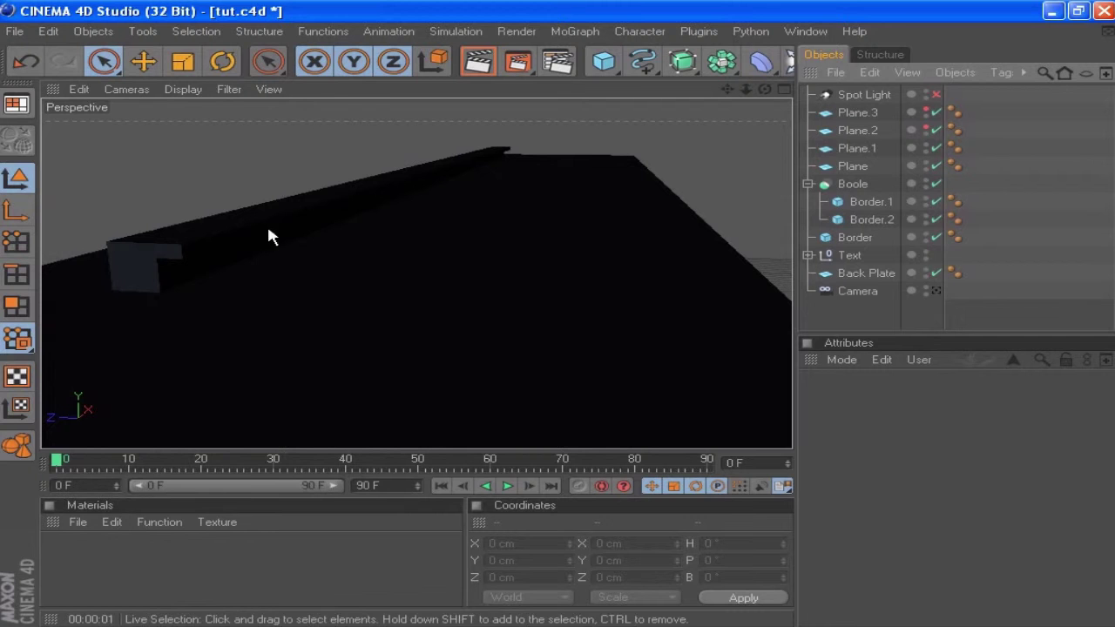
left_click(871, 221)
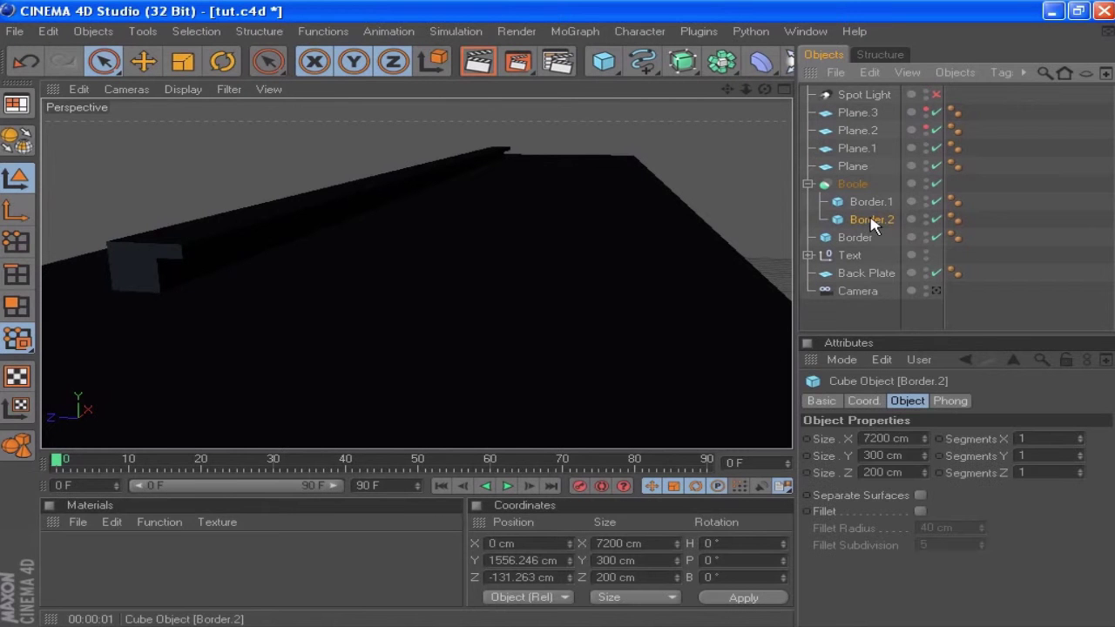
left_click_drag(396, 189, 429, 186)
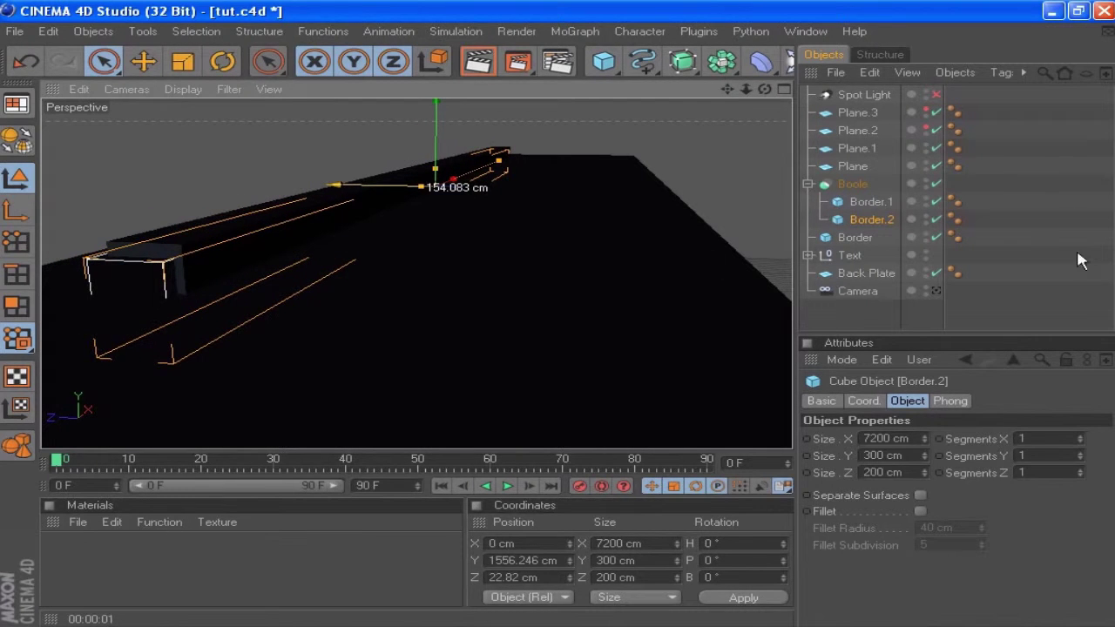
Set the Z size of both Border.1 and Border.2 inside the Boole to 500 cm.
left_click(871, 201)
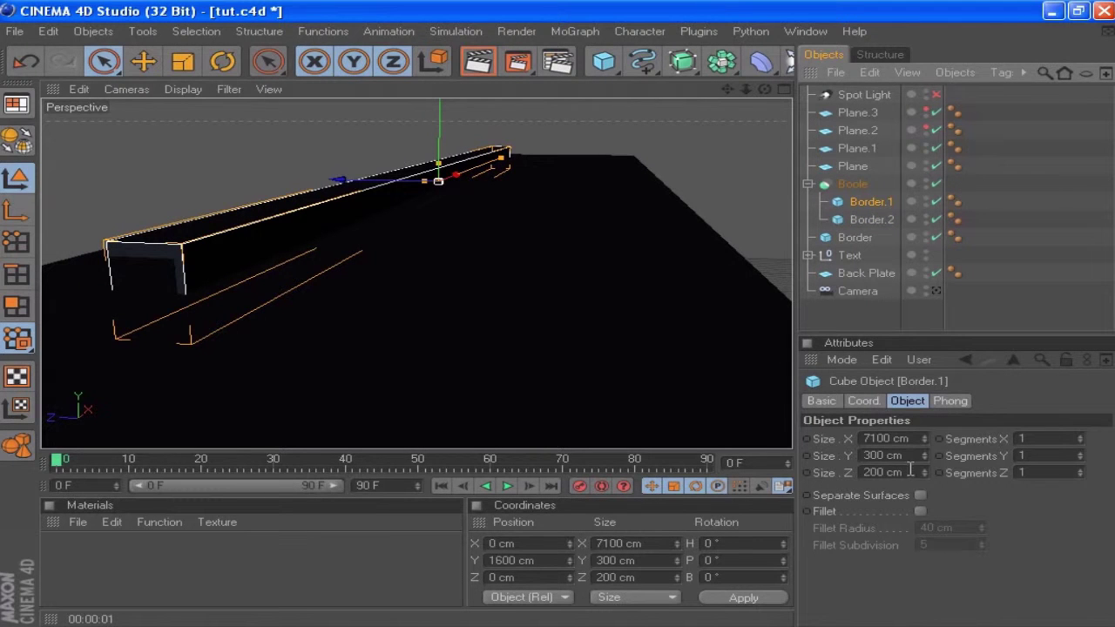
left_click(910, 471)
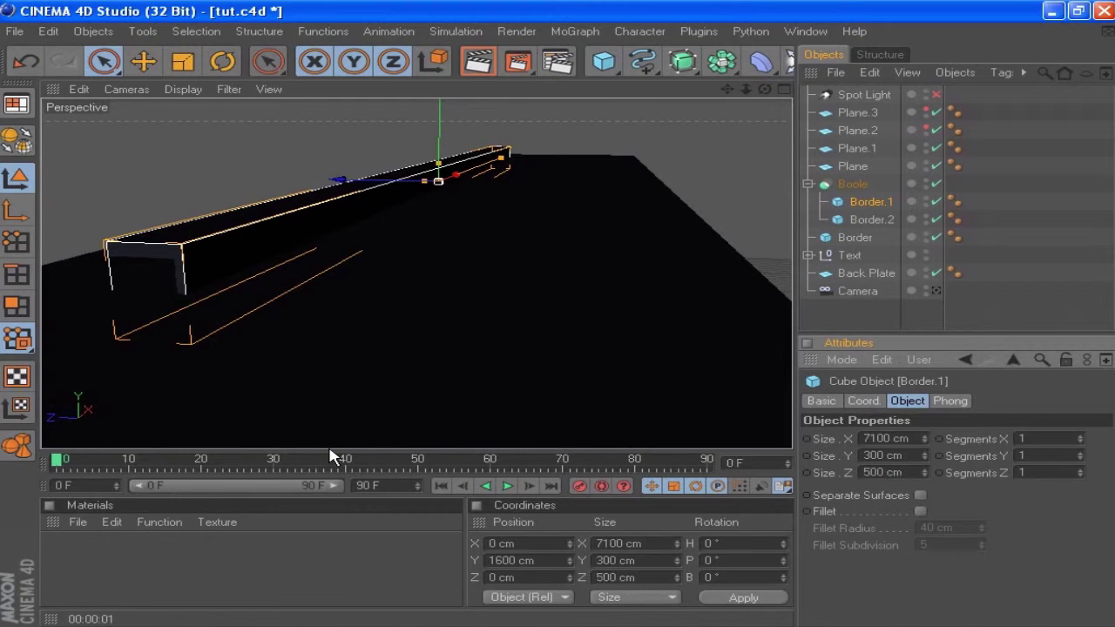
left_click(871, 220)
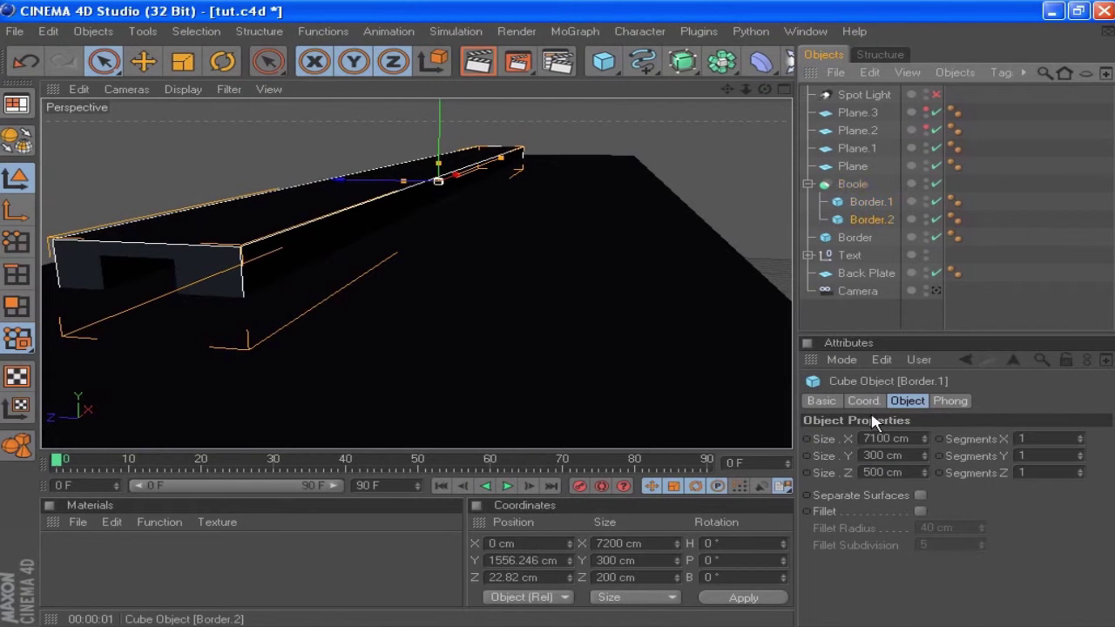
left_click(884, 472)
type("500")
key("Return")
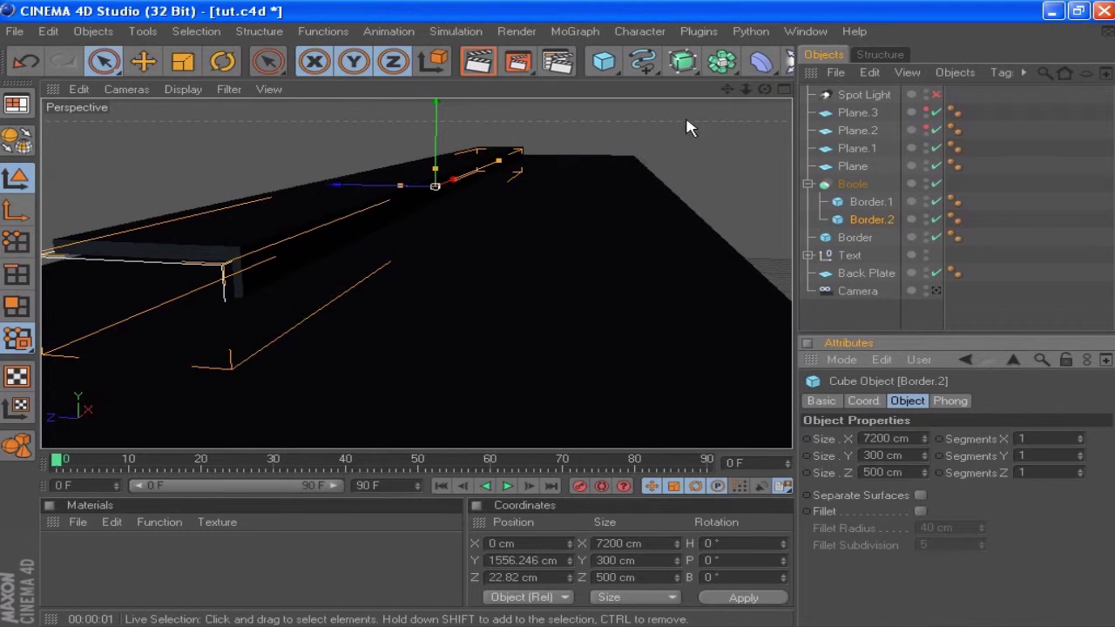
left_click_drag(763, 90, 773, 89)
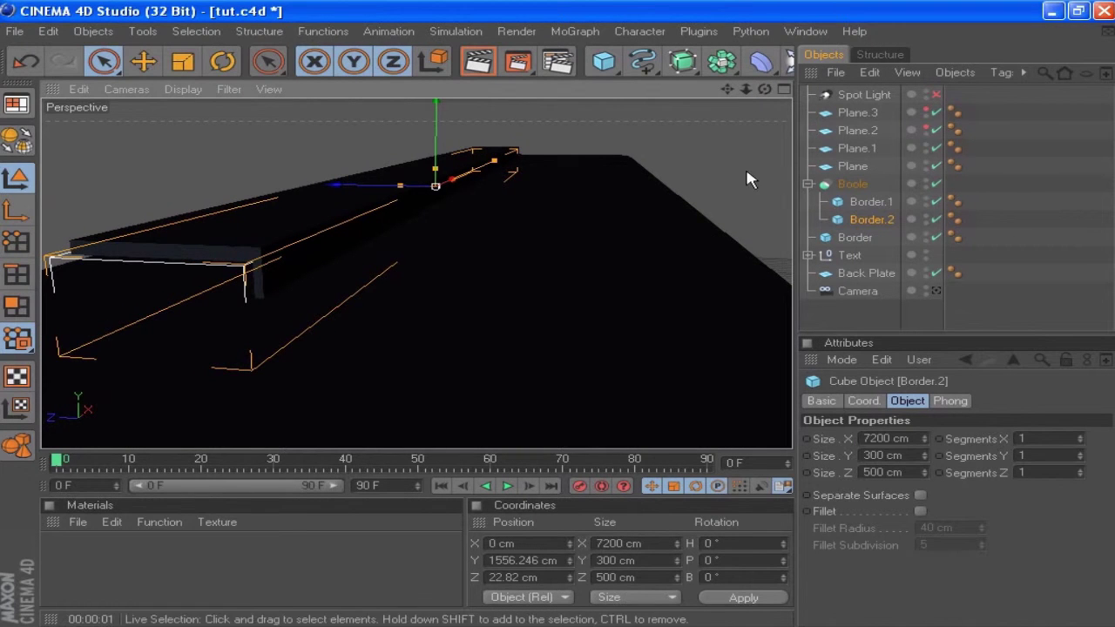
Duplicate the lower border cube, Border, and set the Z size of both lower cubes to 500 cm.
left_click(851, 238)
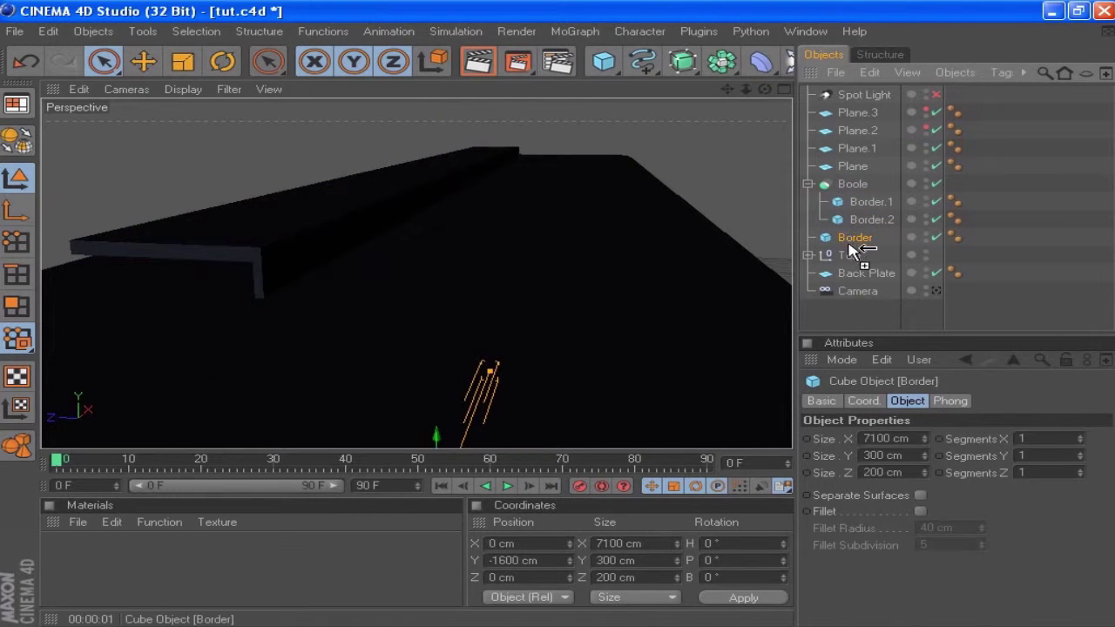
left_click_drag(851, 250, 850, 247, "ctrl")
left_click_drag(727, 90, 772, 14)
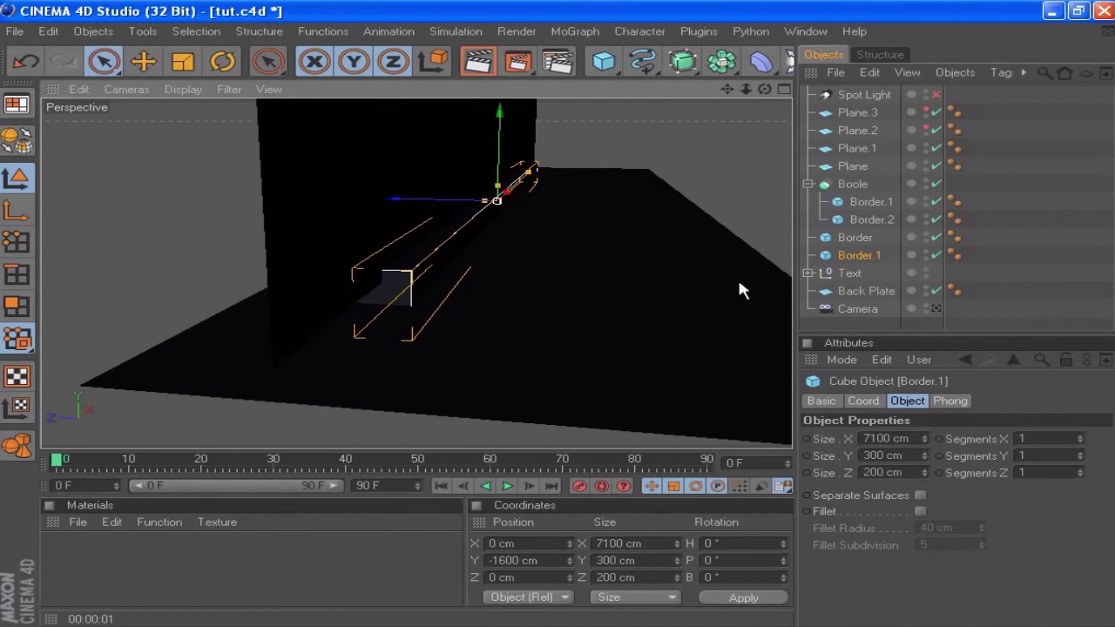
left_click(851, 233, "ctrl")
left_click(902, 471)
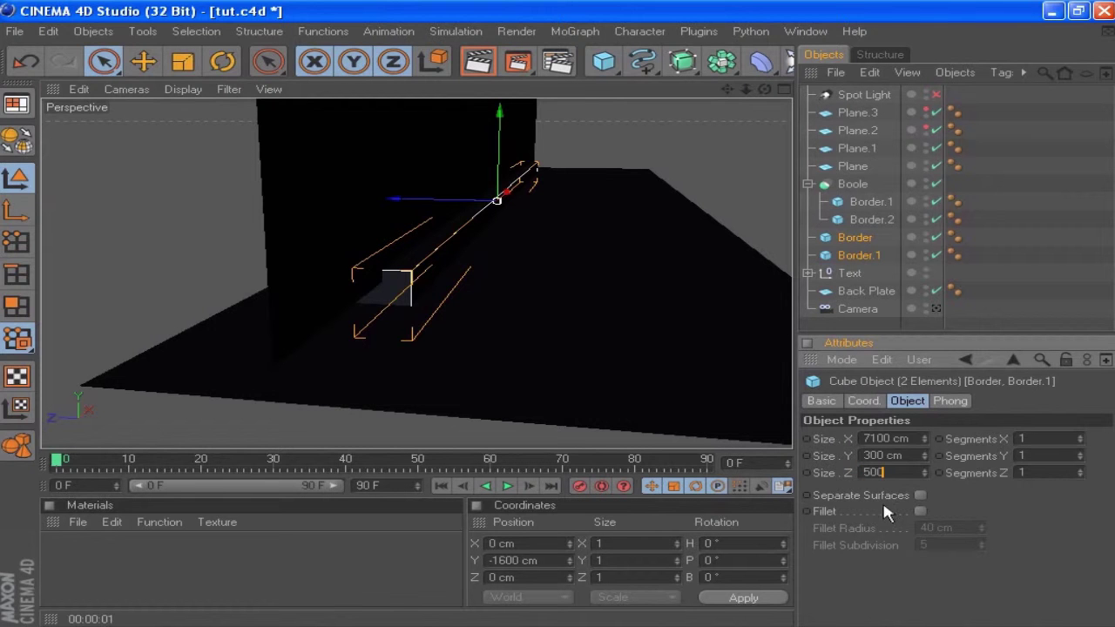
left_click(988, 481)
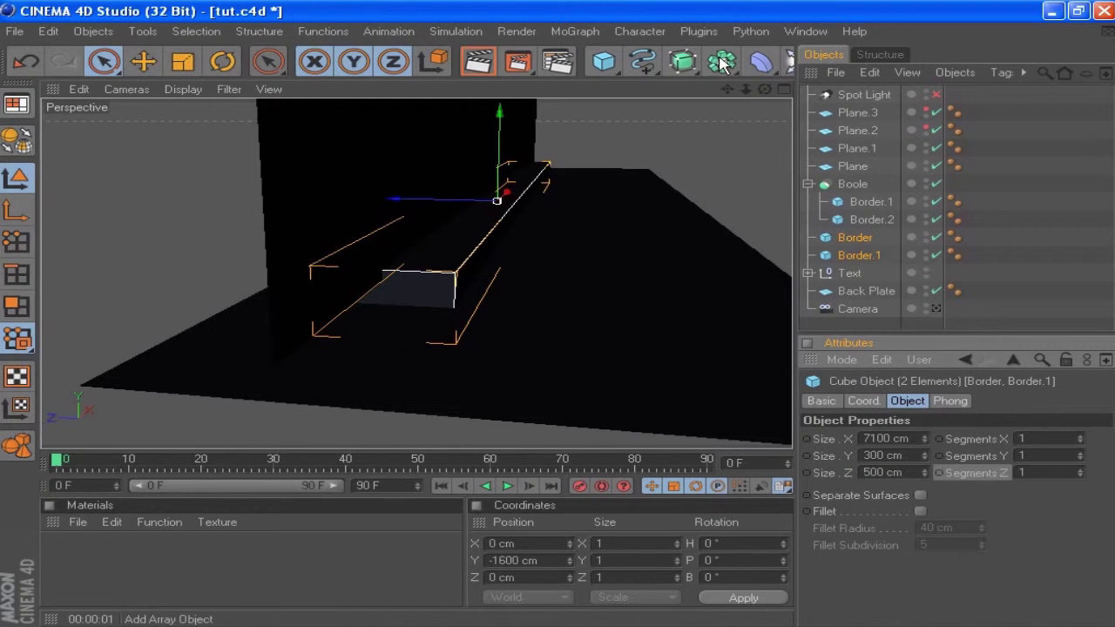
Add a second Boole object and nest the two lower border cubes inside it.
left_click_drag(722, 61, 505, 100)
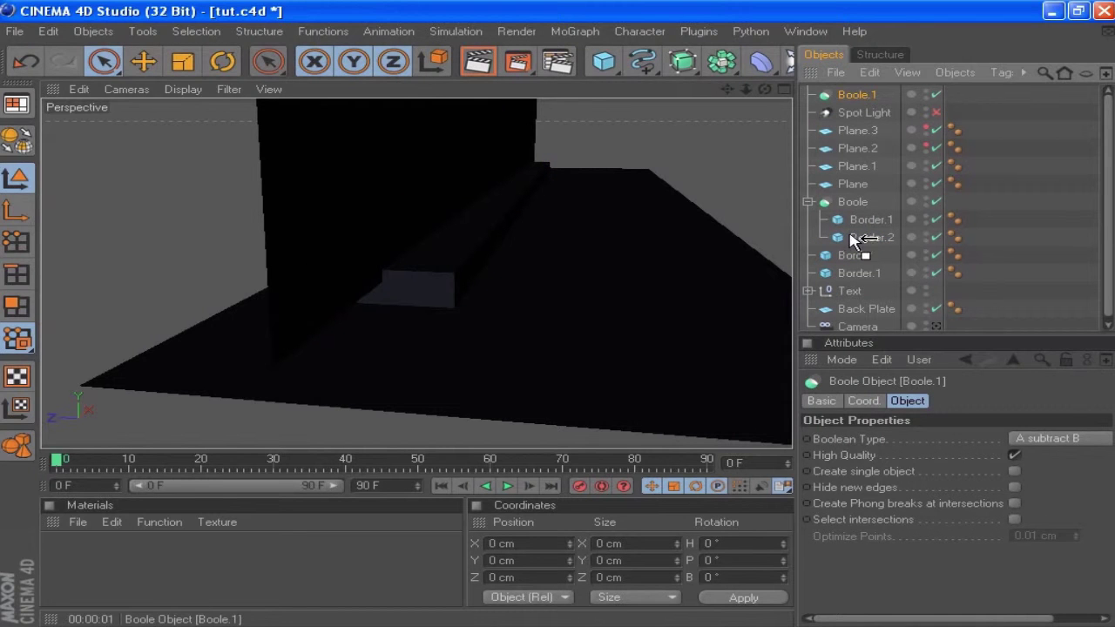
mouse_move(850, 242)
left_mouse_down()
mouse_move(859, 234)
mouse_move(853, 258)
mouse_move(857, 243)
left_mouse_up()
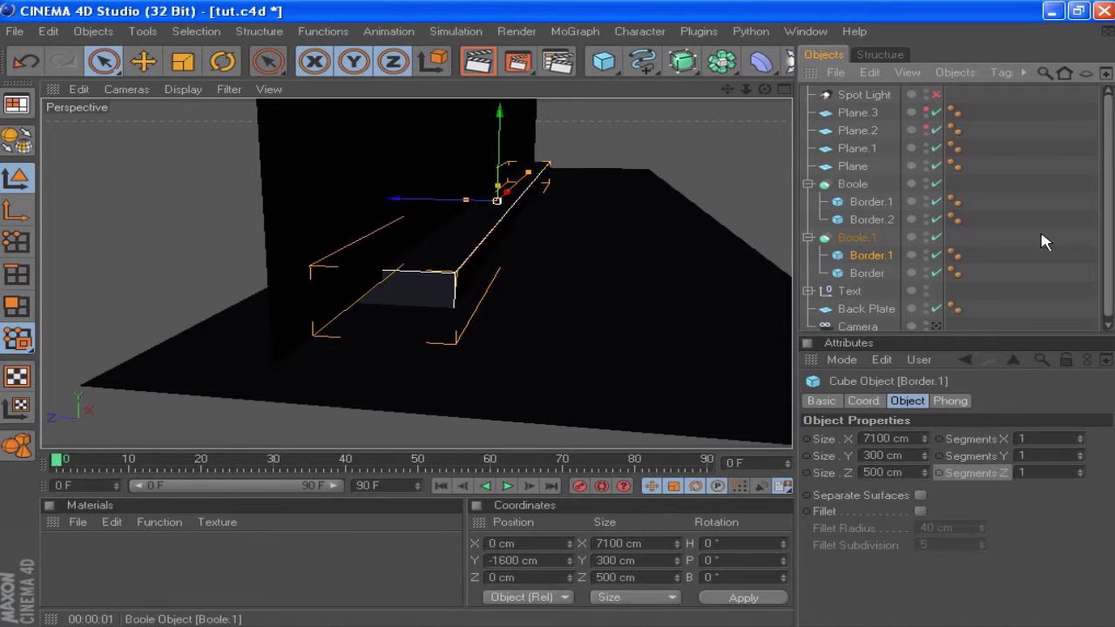
left_click(1040, 235)
Try raising the lower Boole's Border.1 cube to about Y -1288 cm, then undo the move.
left_click(875, 256)
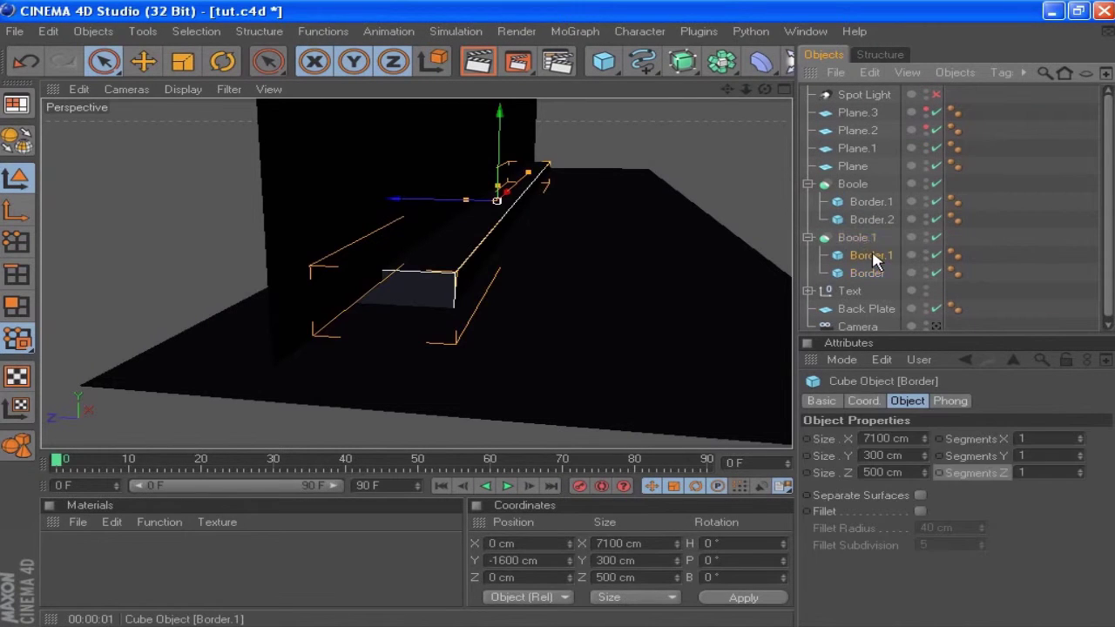
left_click_drag(872, 250, 873, 246)
left_click_drag(497, 200, 498, 174)
key("ctrl+z")
left_click_drag(866, 255, 865, 254)
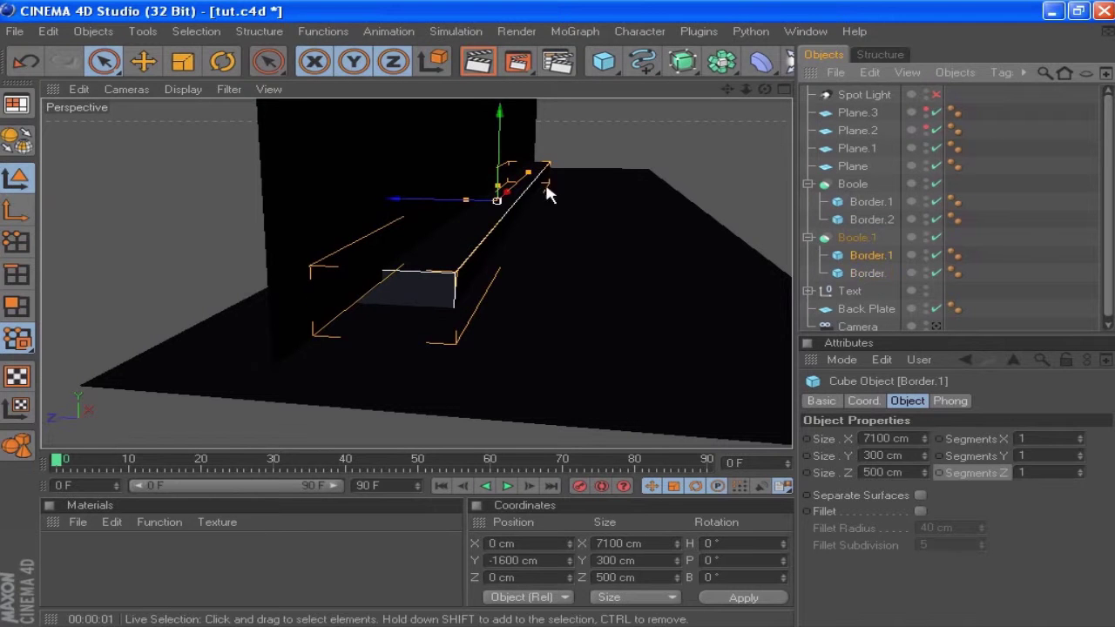
left_click_drag(501, 131, 502, 110)
left_click_drag(522, 170, 522, 169)
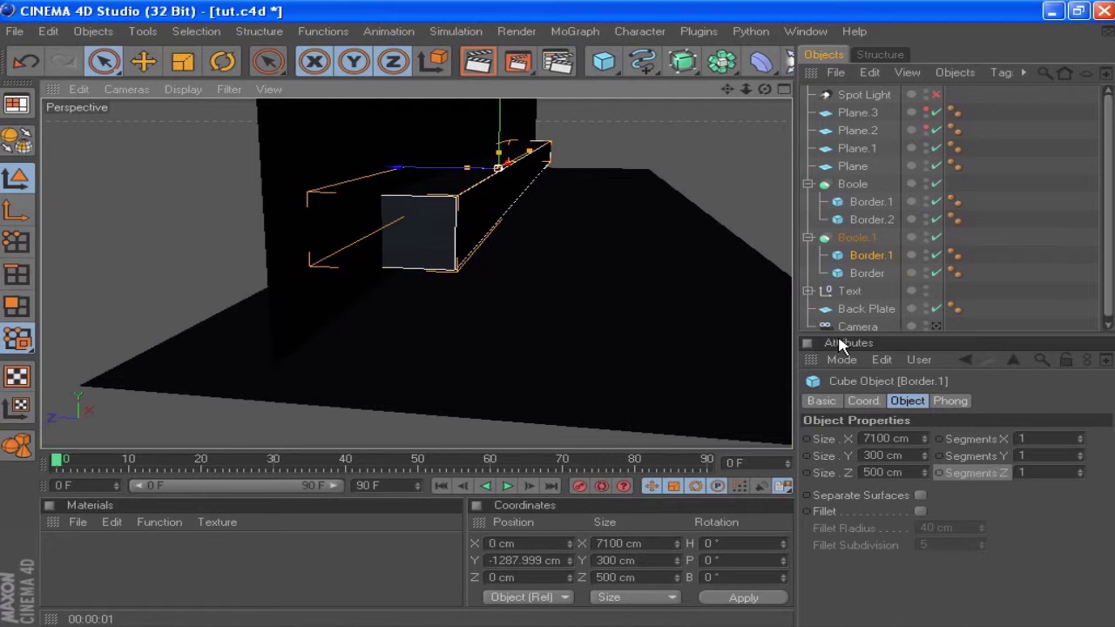
key("ctrl+z")
Reorder the lower Boole so Border comes before Border.1, and lower Border to about Y -1676 cm.
left_click_drag(433, 206, 452, 201)
left_click_drag(850, 274, 854, 249)
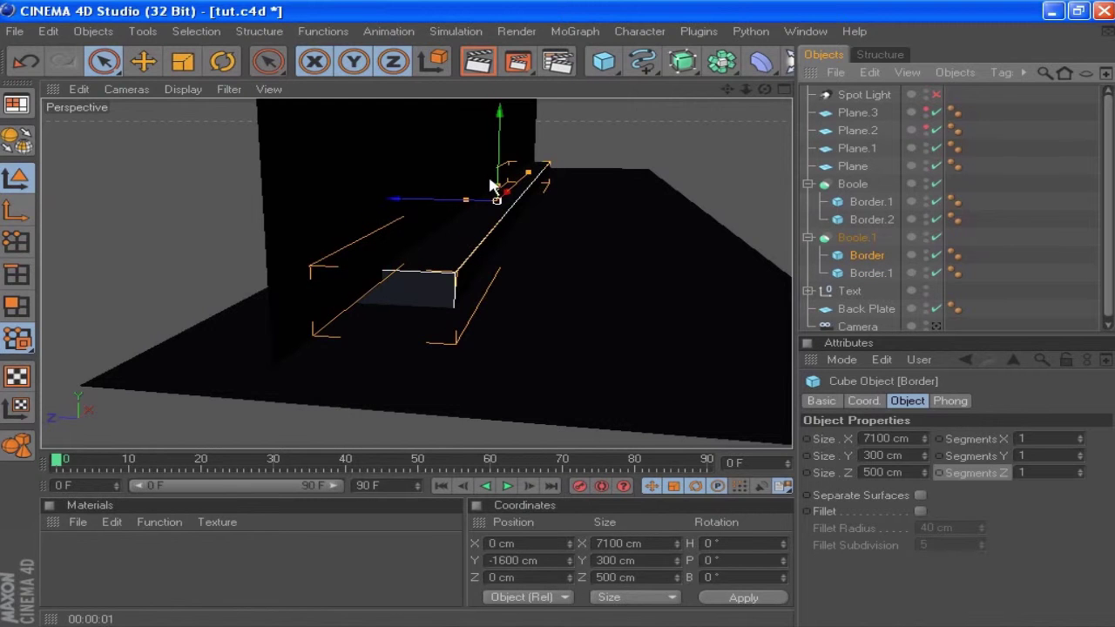
left_click_drag(492, 153, 495, 206)
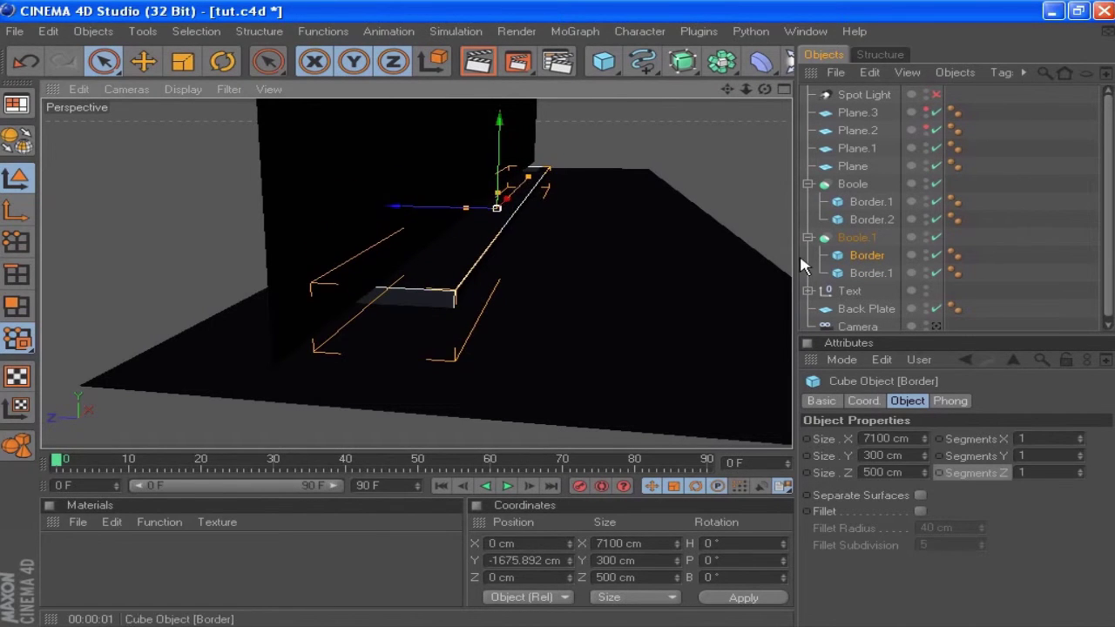
Delete Boole.1 with its two lower border cubes and place a copy of the upper Boole directly above the original in the hierarchy.
left_click(864, 235)
key("Delete")
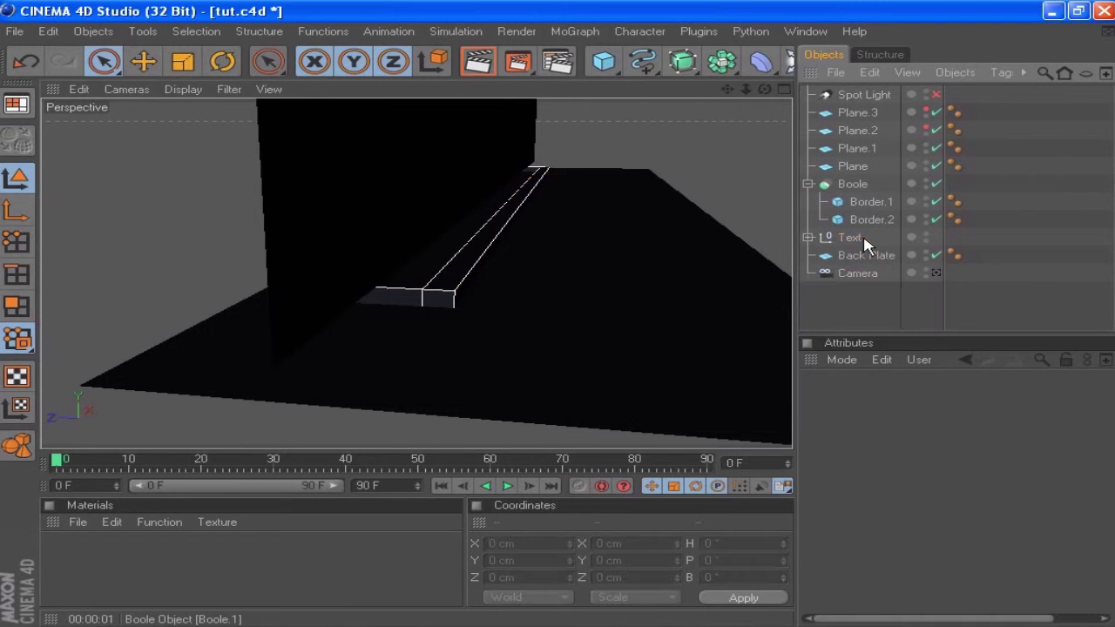
left_click(853, 186)
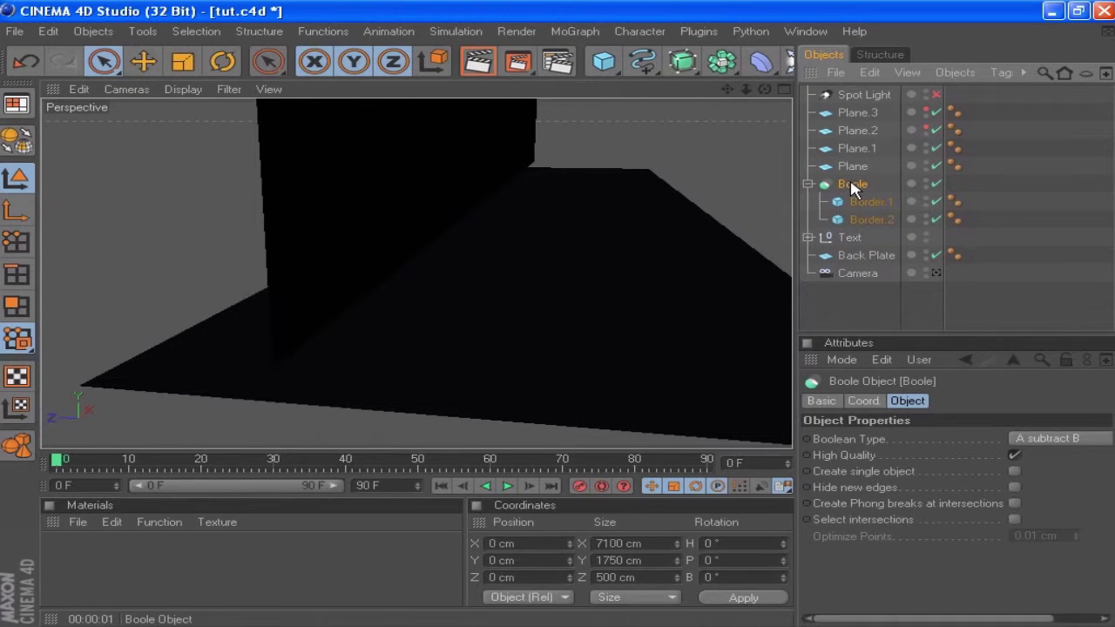
key("ctrl+v")
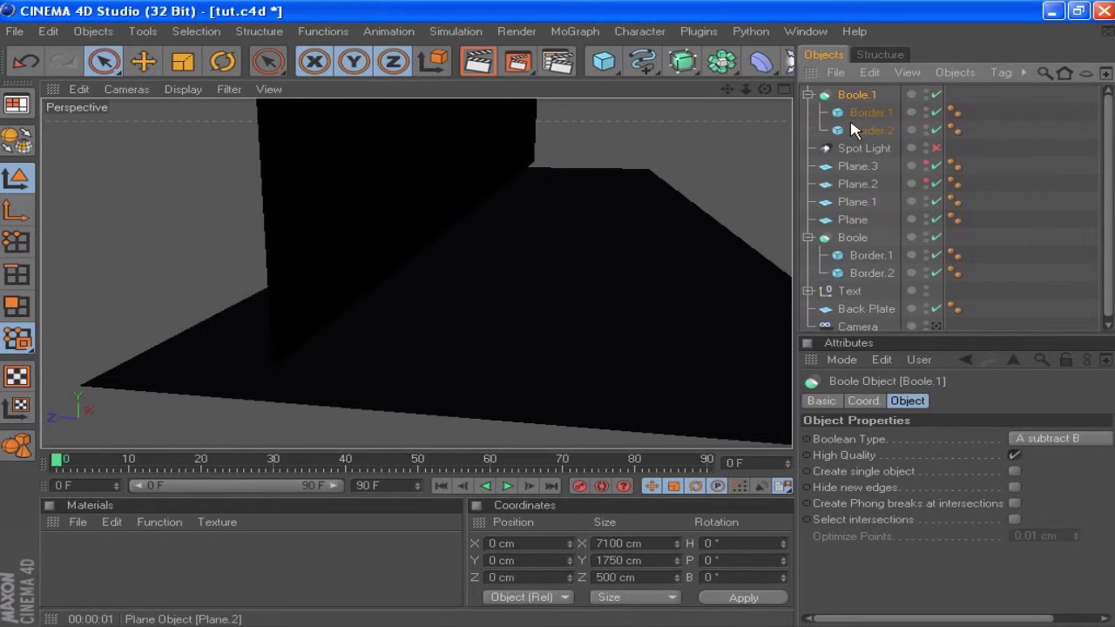
left_click(808, 237)
left_click(809, 94)
left_click_drag(857, 94, 858, 197)
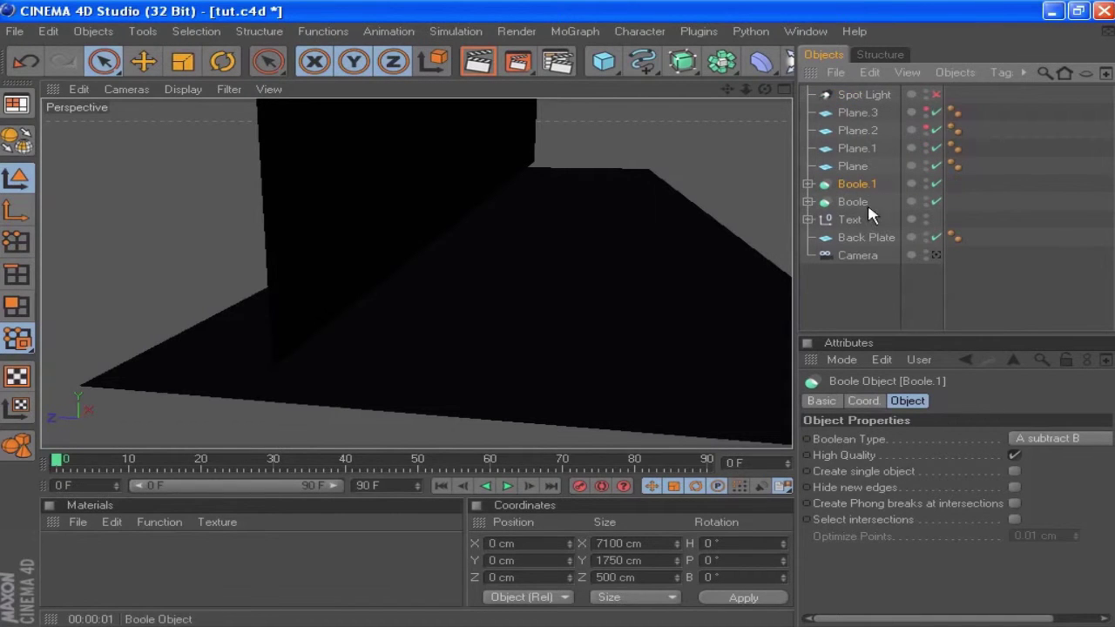
Set the Y position of Border.2 in the copied Boole to -1556.246 cm.
left_click(872, 400)
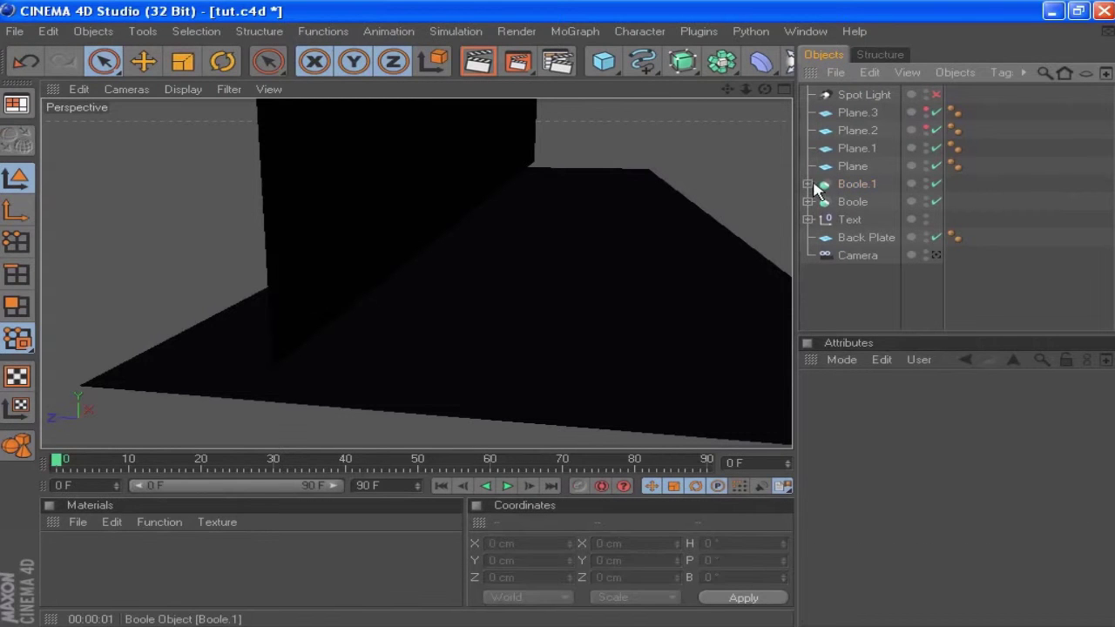
left_click(808, 184)
left_click(858, 202)
left_click(865, 220, "shift")
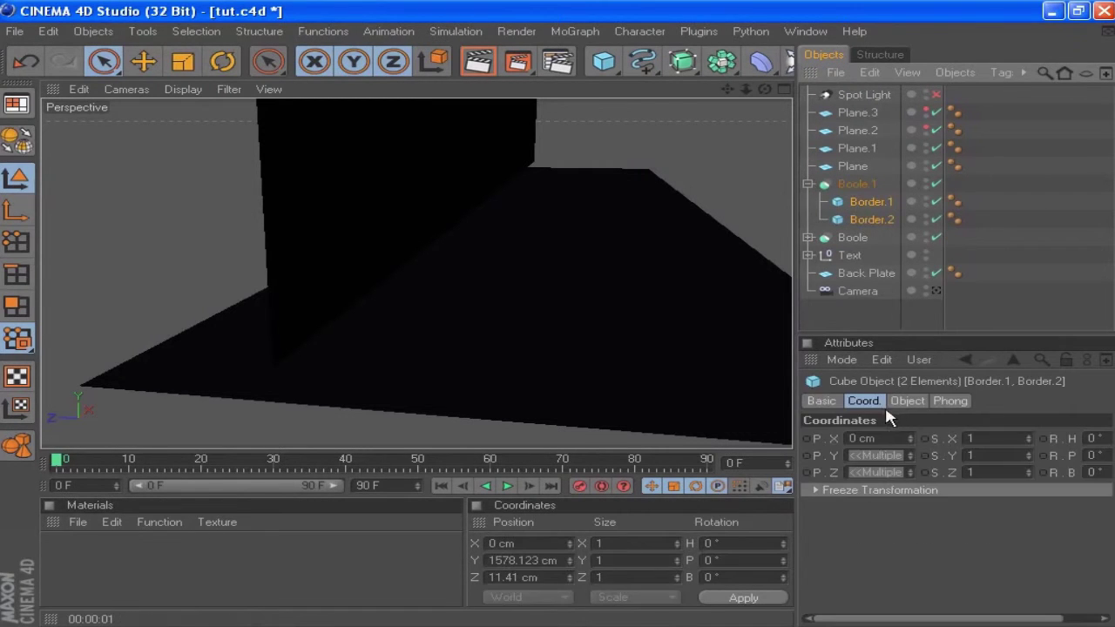
left_click(879, 221)
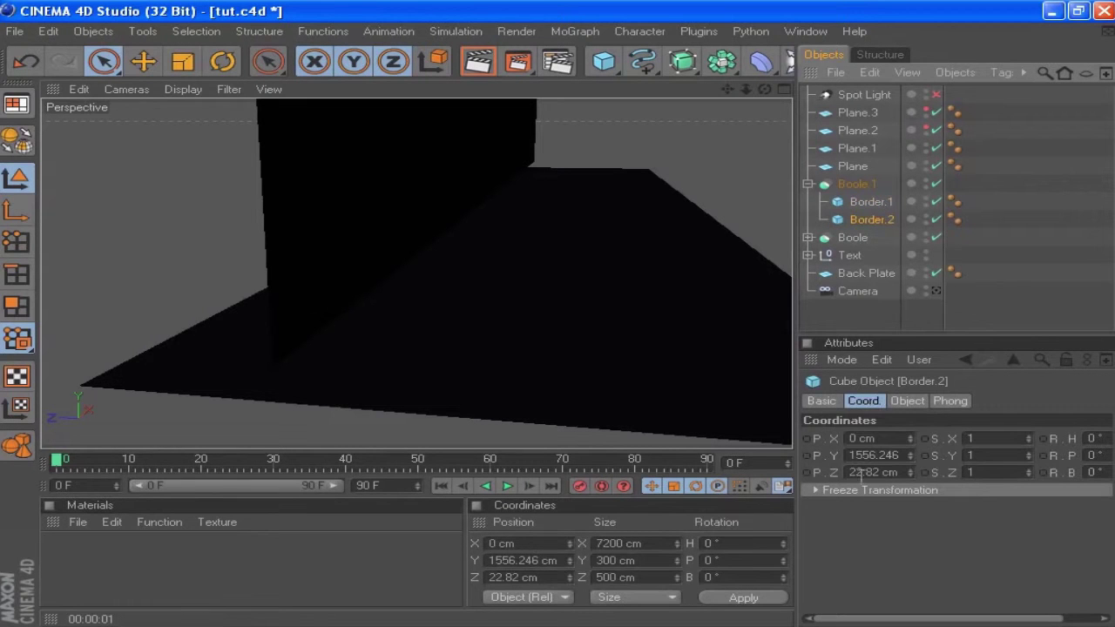
left_click(847, 456)
type("-")
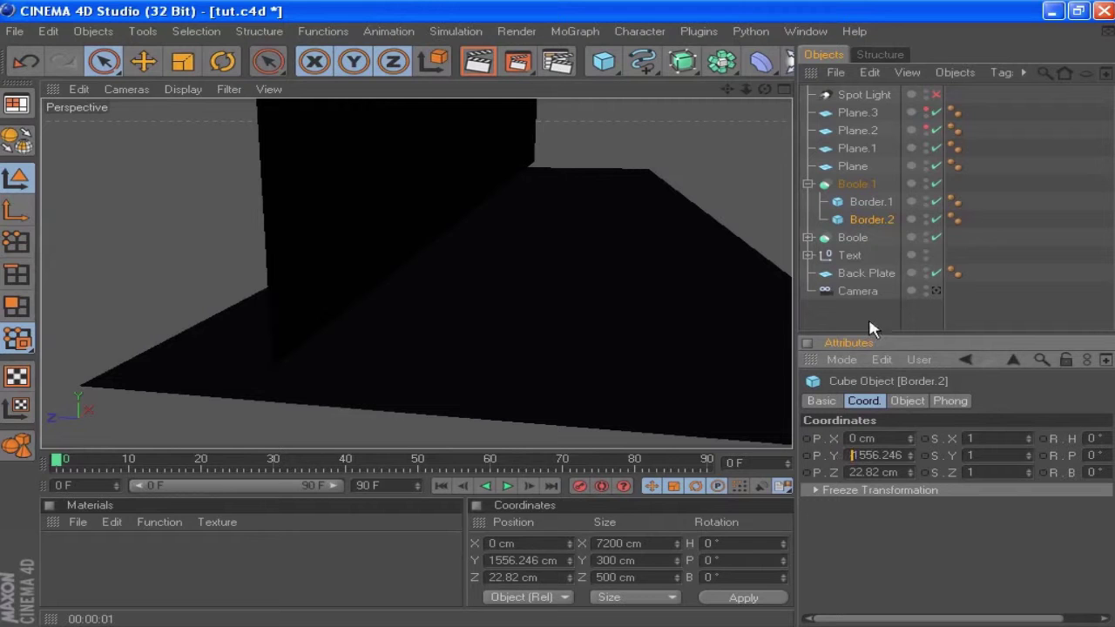
key("Return")
Set the Y position of Border.1 in the copied Boole to -1600 cm.
left_click(871, 205)
left_click(854, 456)
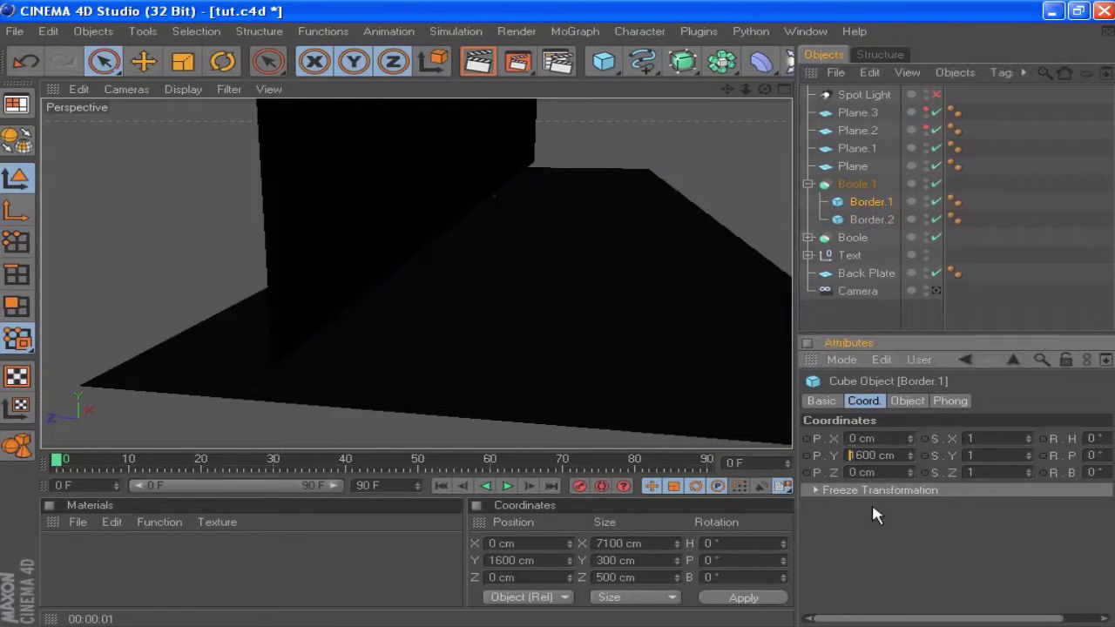
left_click(1025, 294)
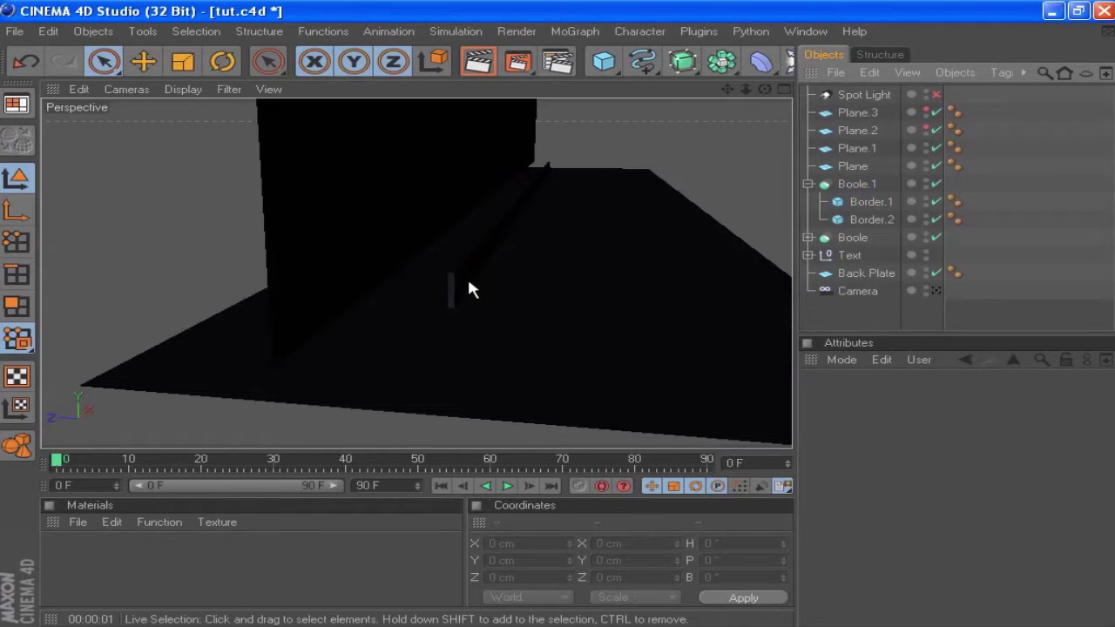
Move Border.1 and Border.2 of the copied Boole together back along Z, to a shared centre of about Z 109 cm.
mouse_move(764, 89)
left_mouse_down()
mouse_move(766, 123)
mouse_move(754, 103)
mouse_move(764, 89)
left_mouse_up()
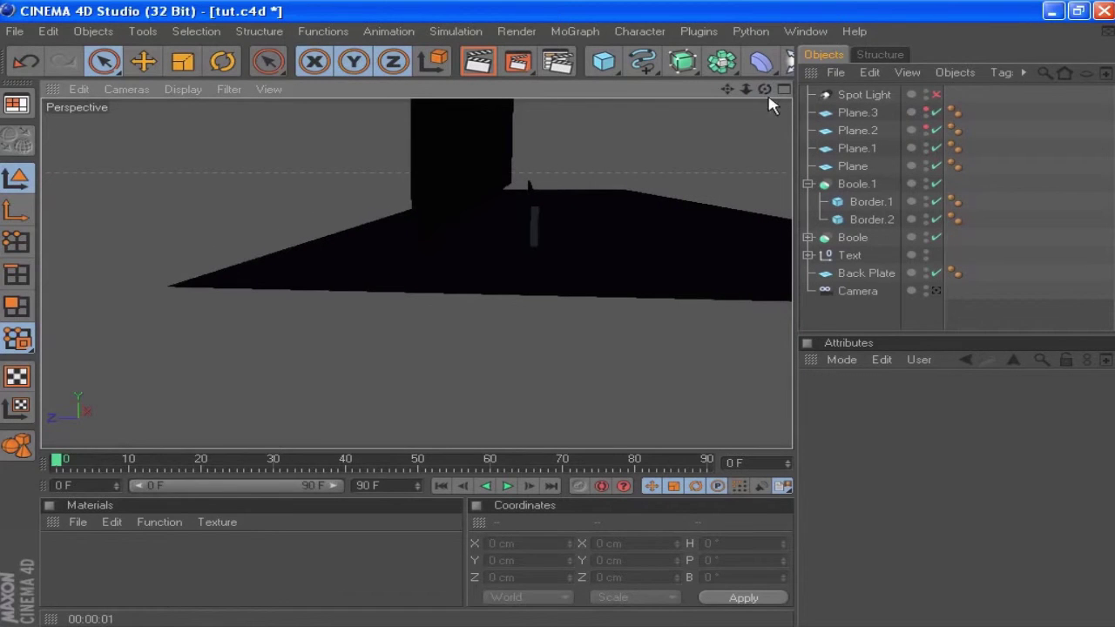
left_click(843, 184)
left_click(849, 236, "shift")
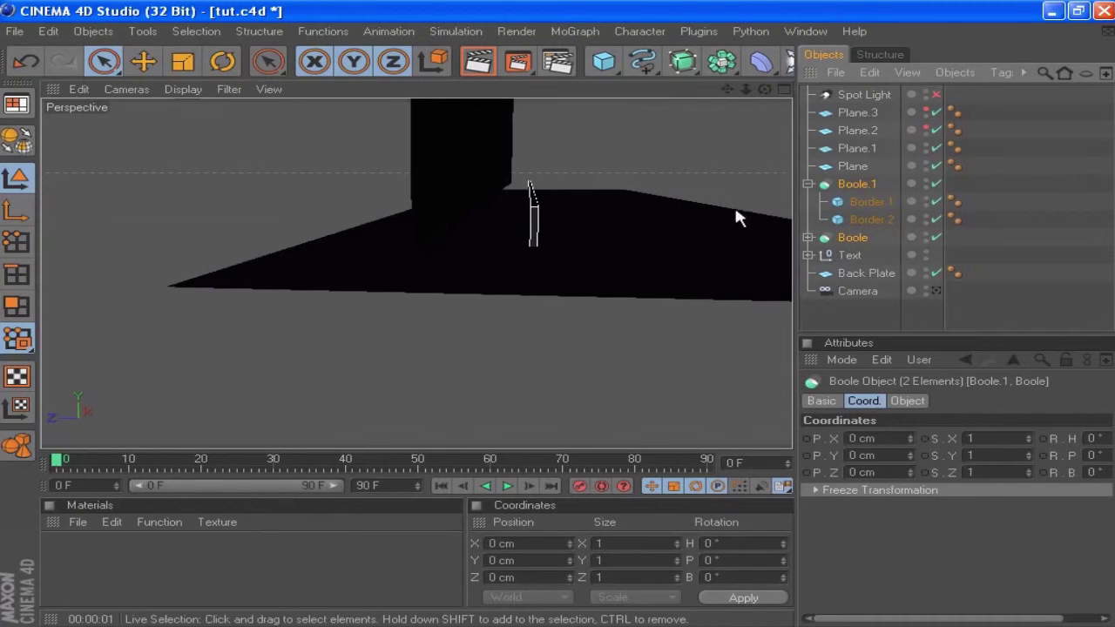
left_click(1028, 246)
left_click(853, 240)
left_click(664, 222)
left_click_drag(586, 275, 585, 275, "alt")
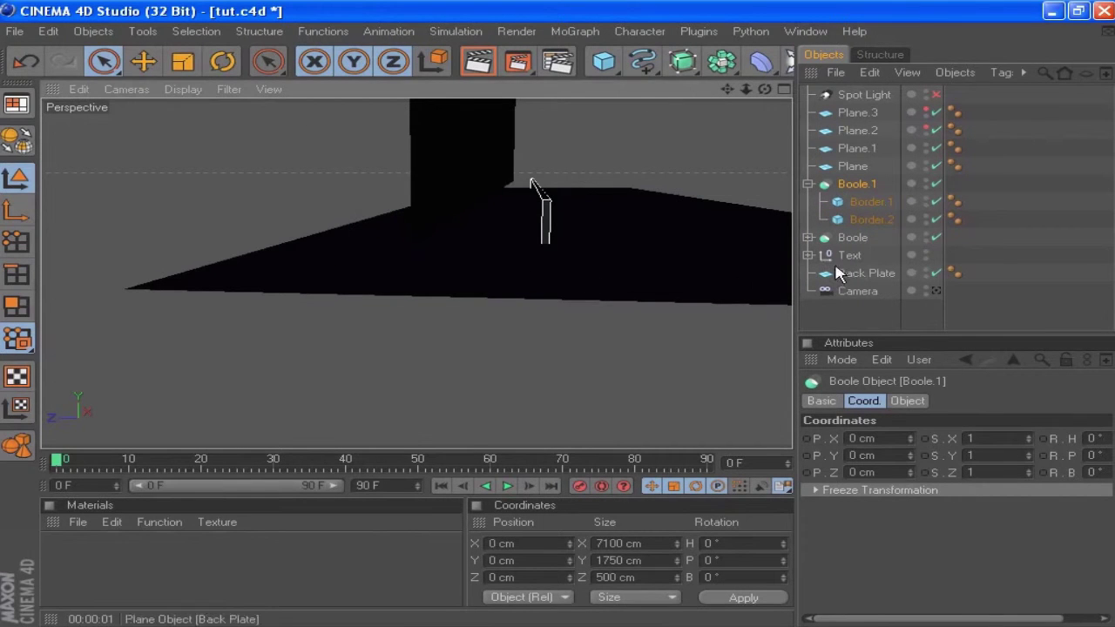
left_click(871, 219)
left_click(871, 201, "shift")
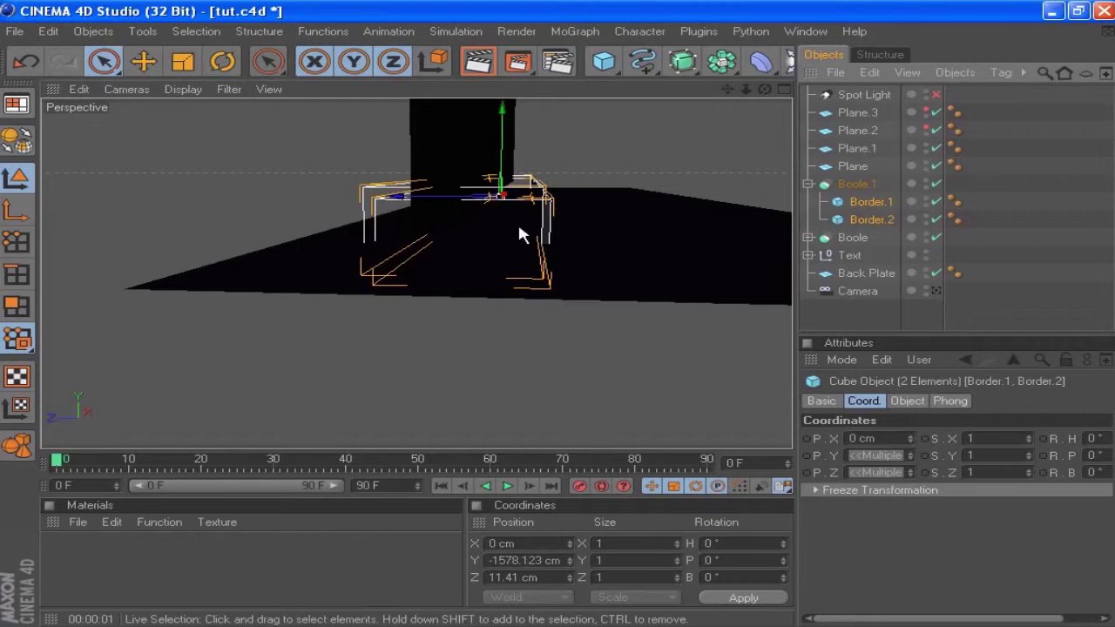
left_click_drag(453, 202, 409, 200)
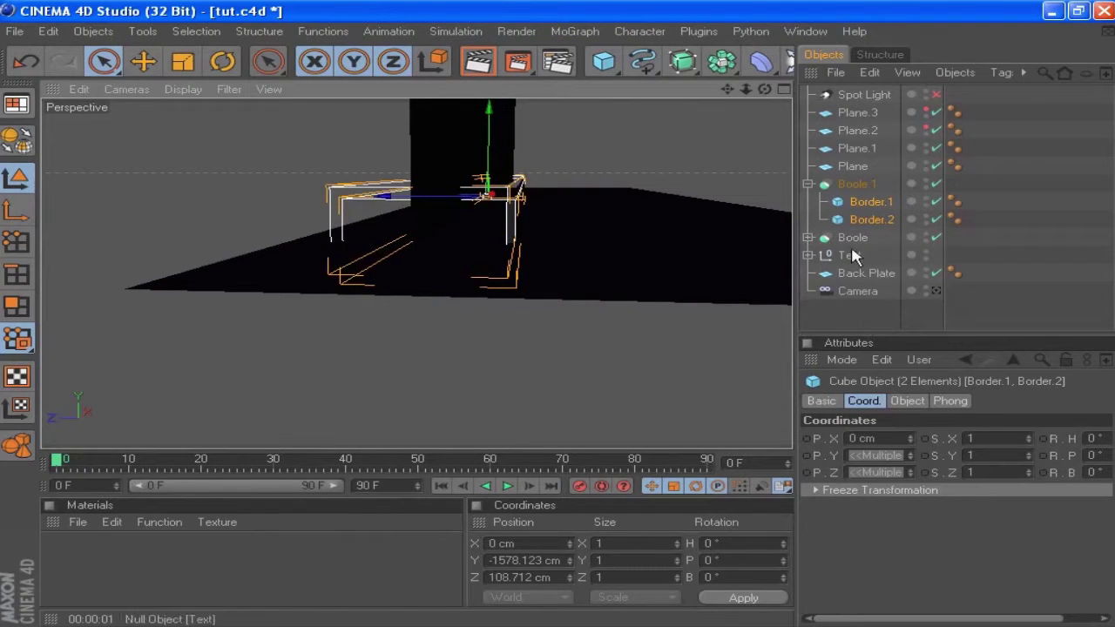
left_click_drag(728, 89, 722, 133)
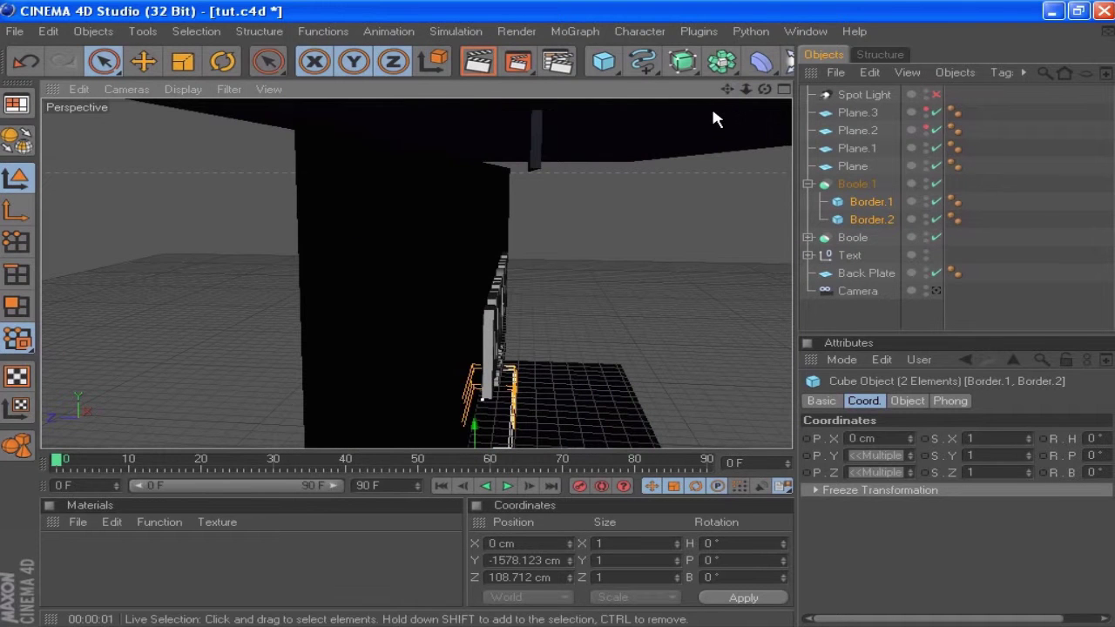
Expand the Boole object, select its Border.1 and Border.2 cubes, and examine where they sit relative to the back plate.
mouse_move(728, 89)
left_mouse_down()
mouse_move(732, 106)
mouse_move(745, 98)
left_mouse_up()
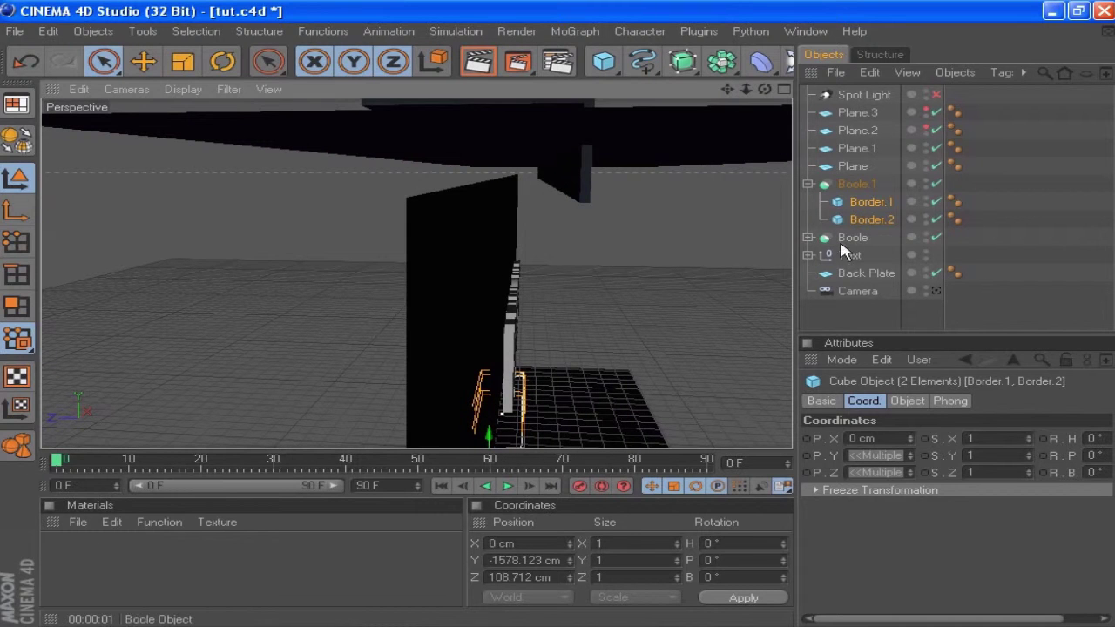
left_click(808, 237)
left_click(852, 237)
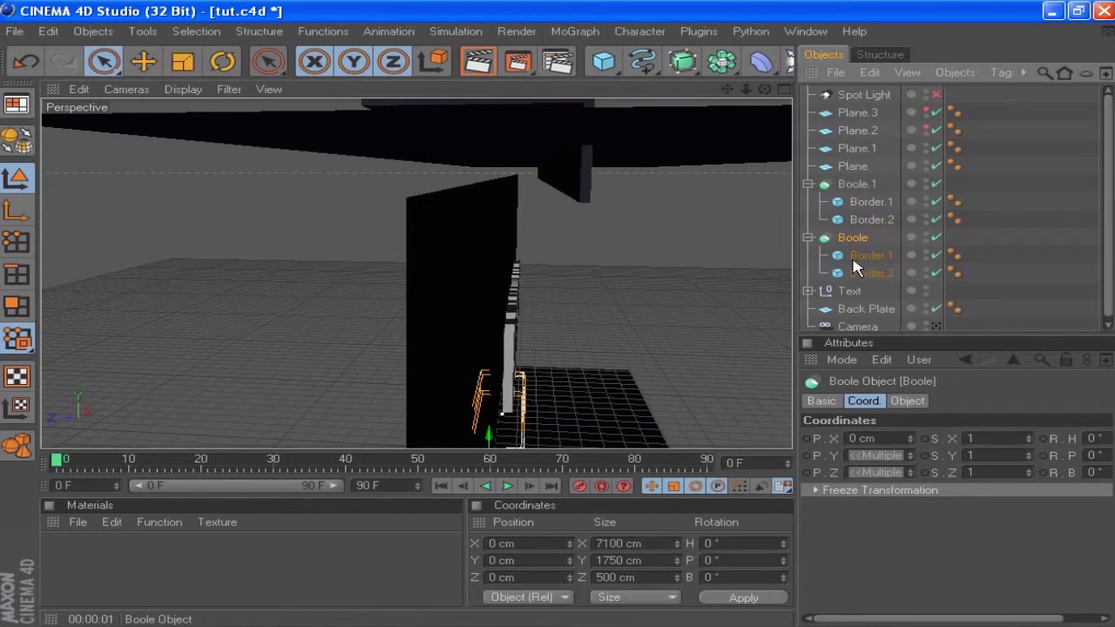
left_click(858, 272, "ctrl")
scroll(754, 108, "down", 5)
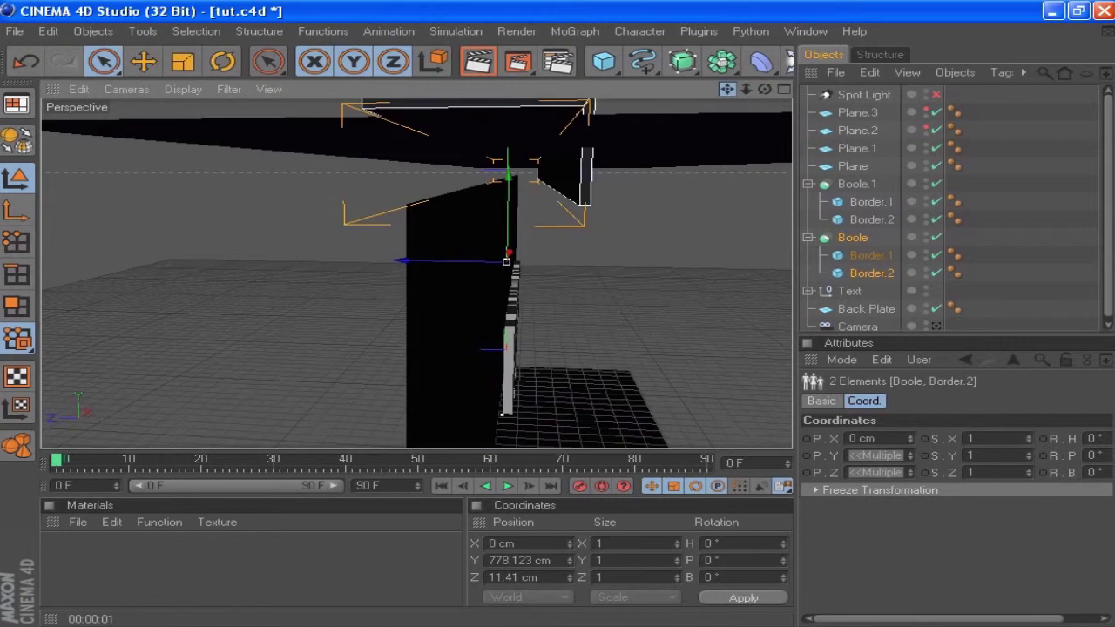
left_click(871, 255)
left_click(868, 271, "ctrl")
left_click_drag(475, 190, 662, 206)
Set the Back Plate plane's height to 4000 cm and deselect it.
left_click(467, 327)
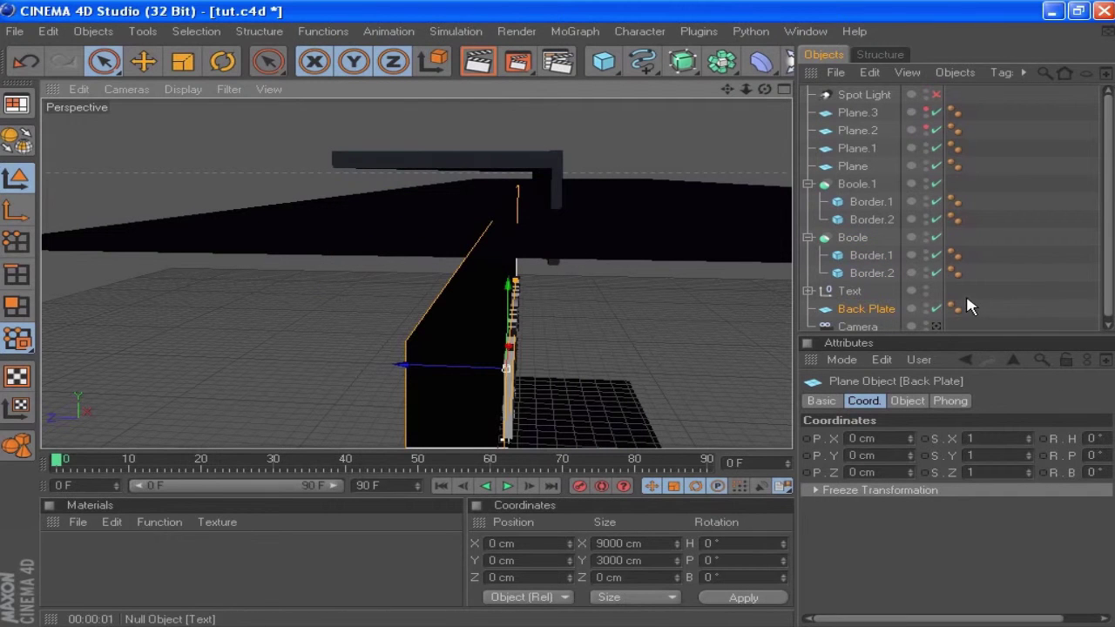
left_click(907, 403)
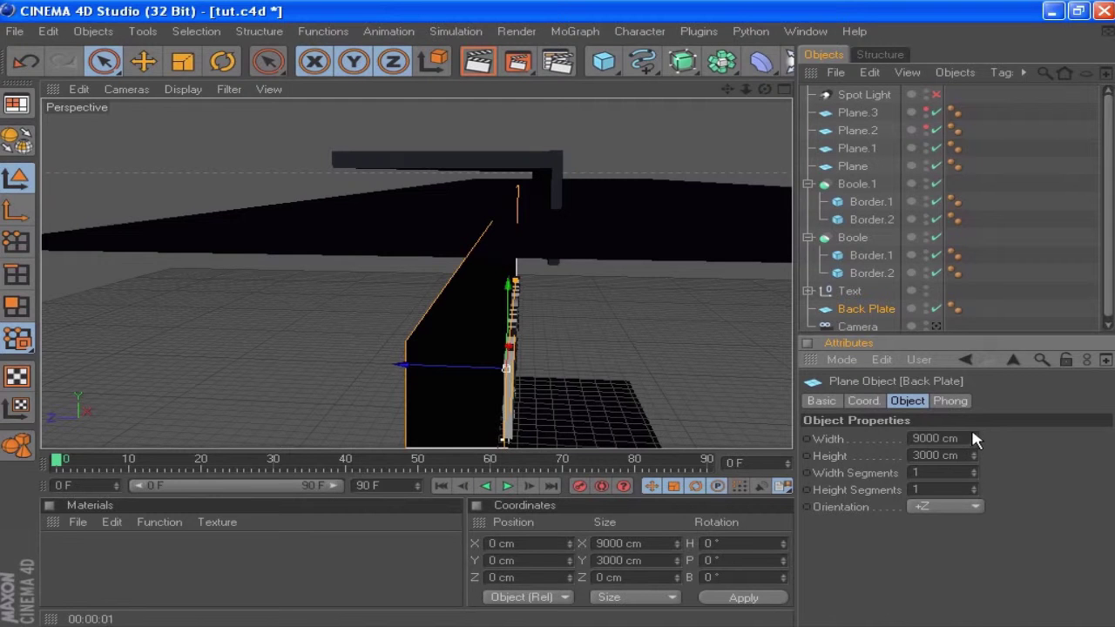
left_click(949, 455)
type("4000")
key("Return")
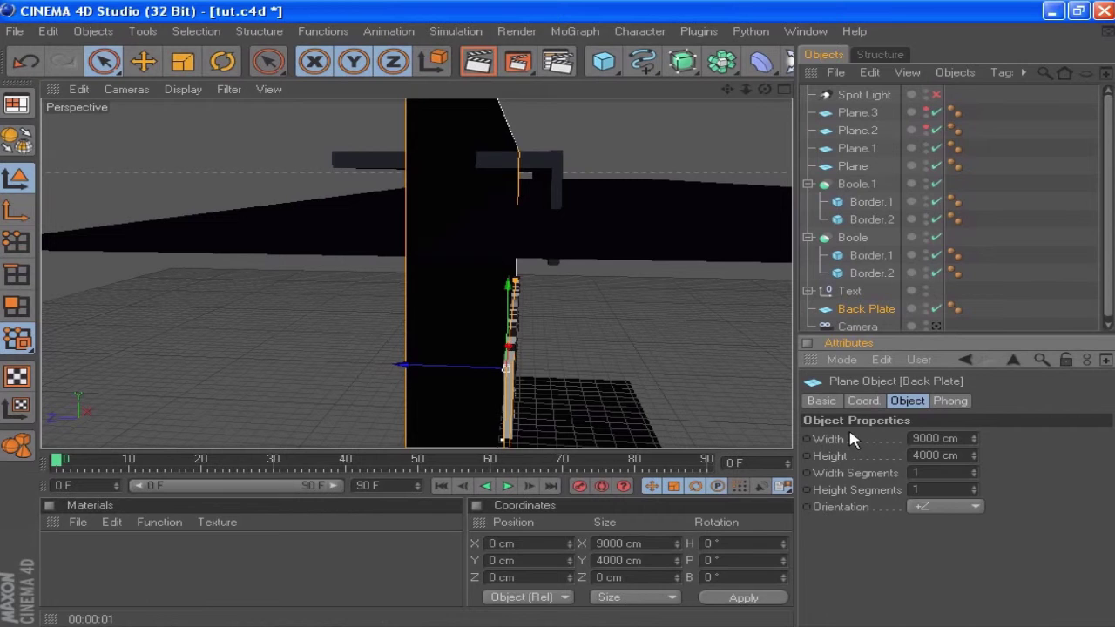
left_click(747, 109)
left_click_drag(764, 89, 697, 108)
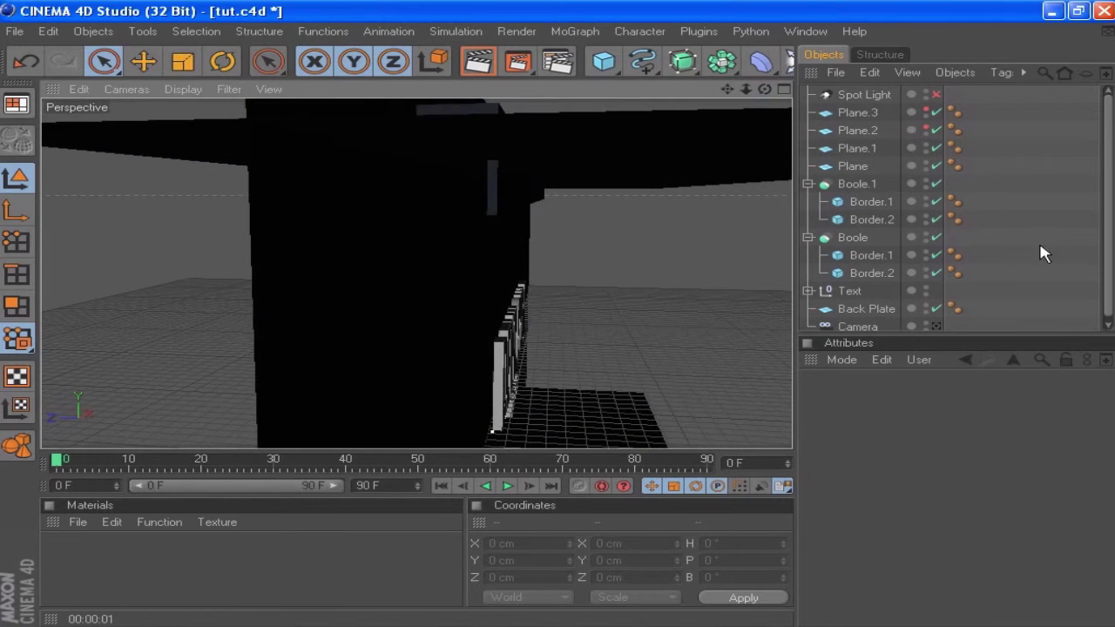
Group the Boole and Boole.1 objects under a null and rename it Borders.
left_click(808, 184)
left_click(808, 202)
left_click(849, 202)
left_click(852, 186, "ctrl")
key("alt+g")
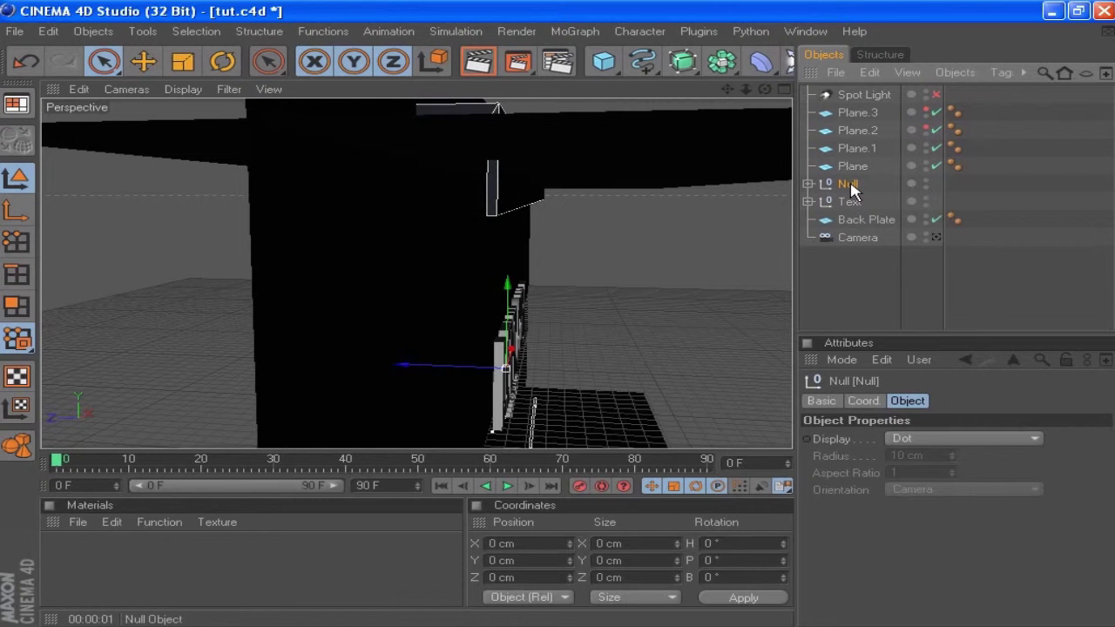
double_click(850, 184)
type("Borders")
key("Return")
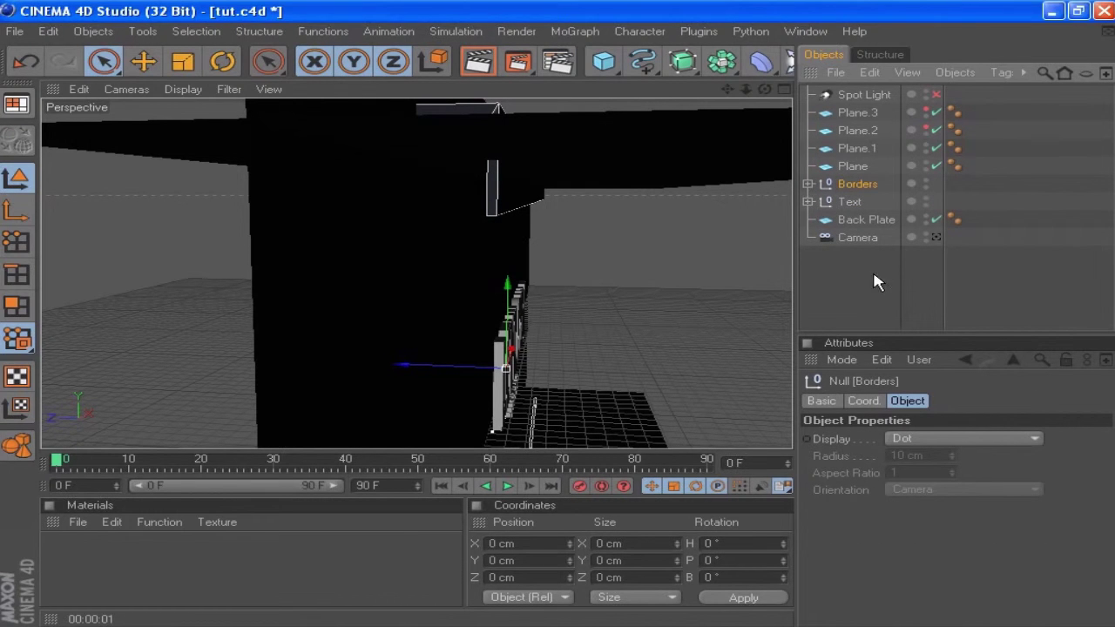
Look through the scene camera again and set the Camera's Z position to -7000 cm.
left_click(935, 239)
left_click(707, 179)
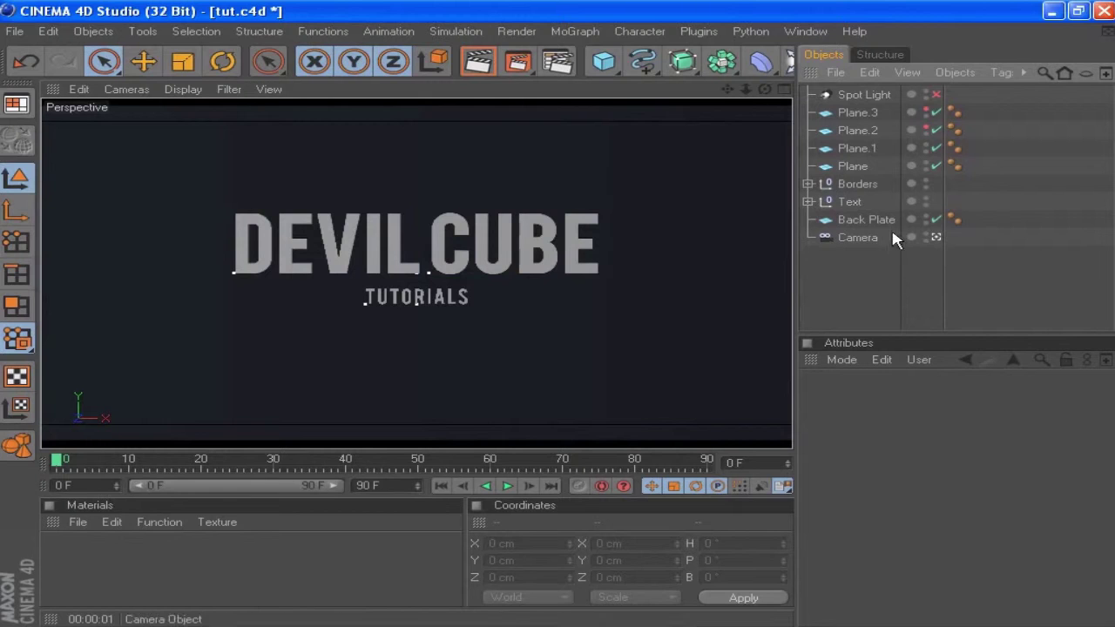
left_click(860, 238)
left_click(861, 400)
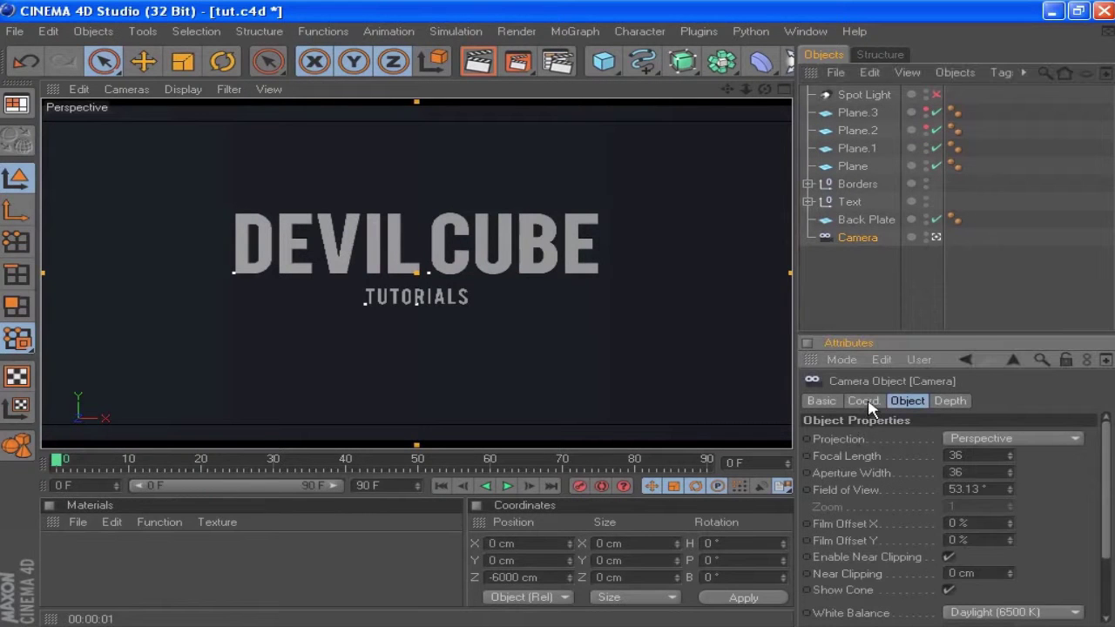
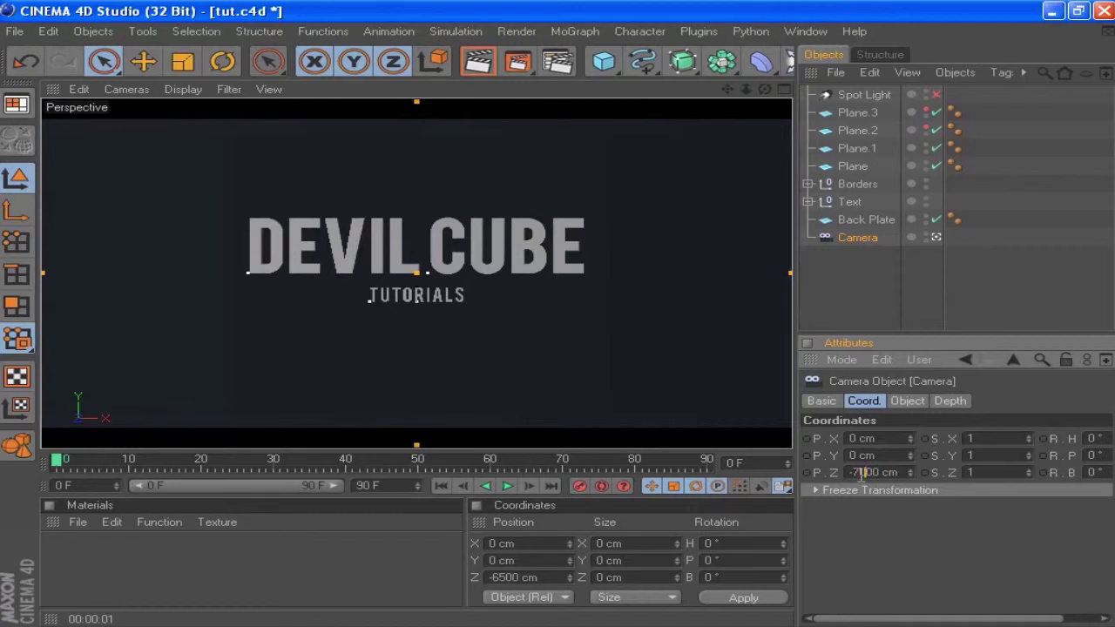
left_click(885, 268)
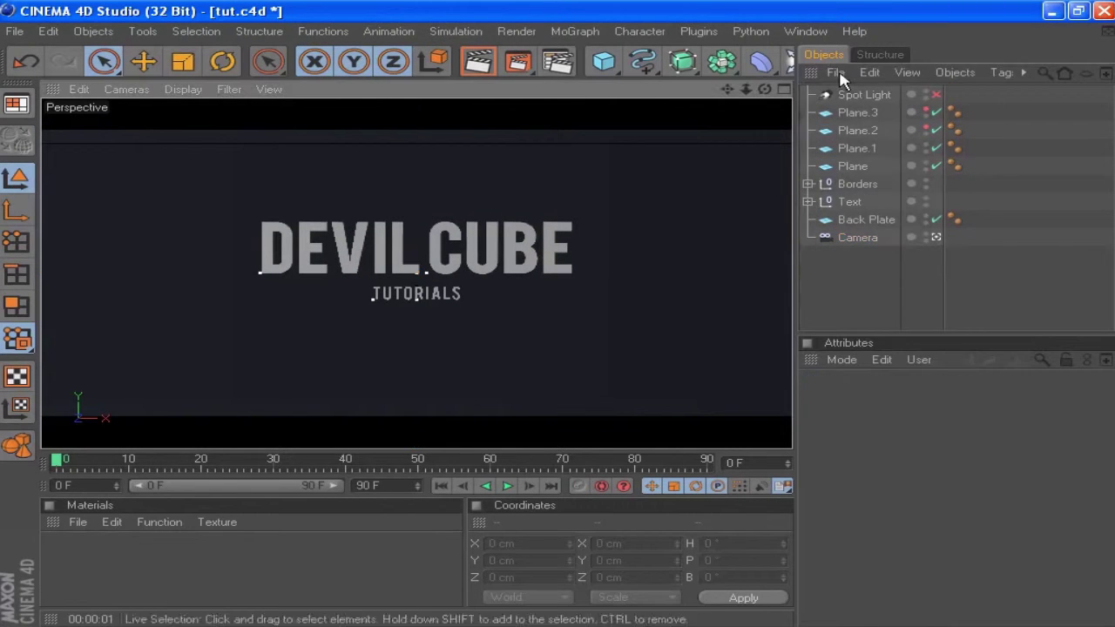
Add a new spot light to the scene and set its outer angle to 170°.
left_click_drag(793, 68, 862, 106)
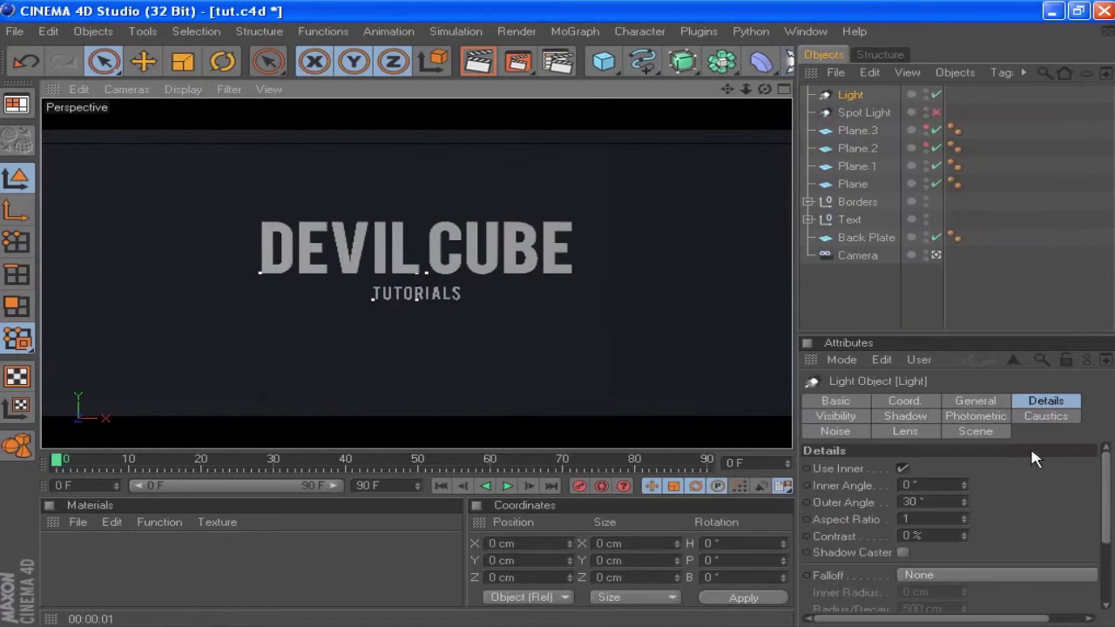
double_click(941, 502)
type("187")
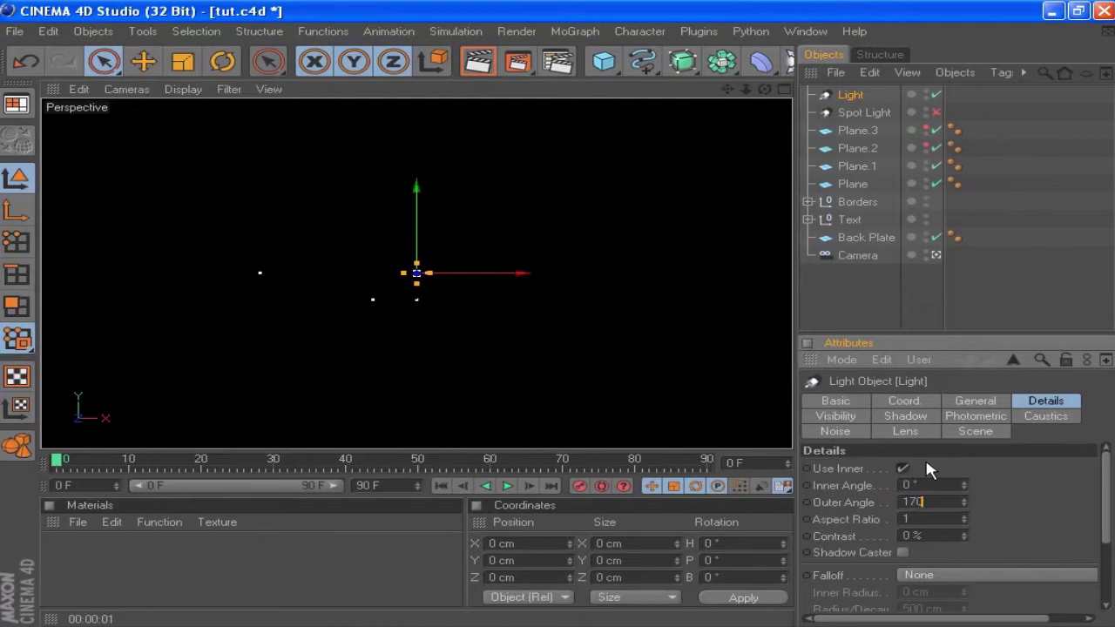
key("Return")
Set the new light's visible light mode to Visible.
left_click(908, 399)
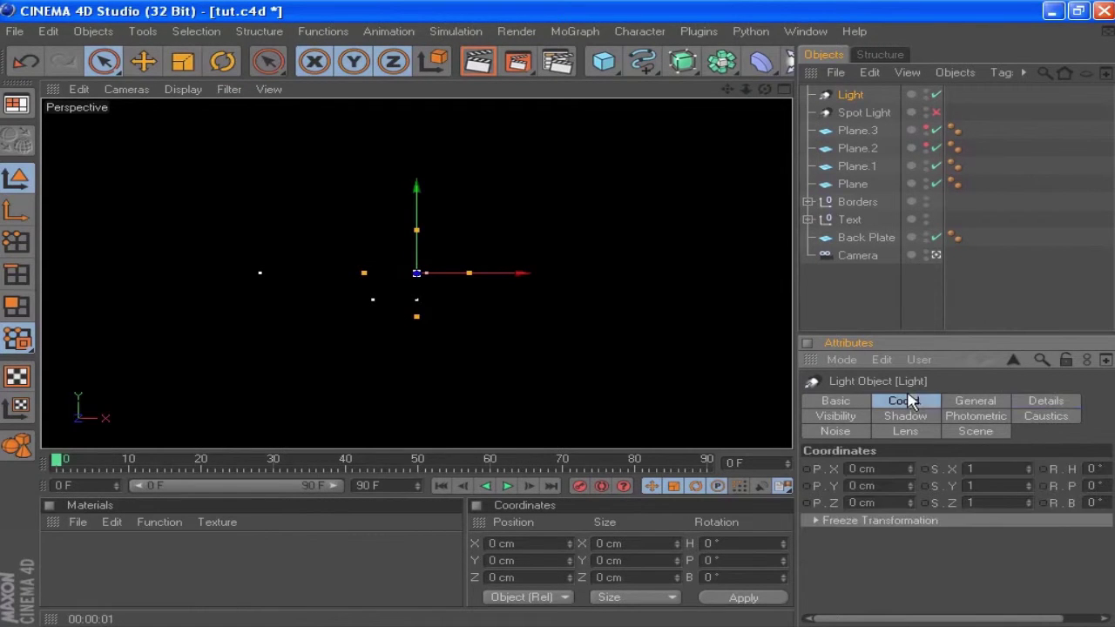
left_click(963, 406)
left_click(927, 571)
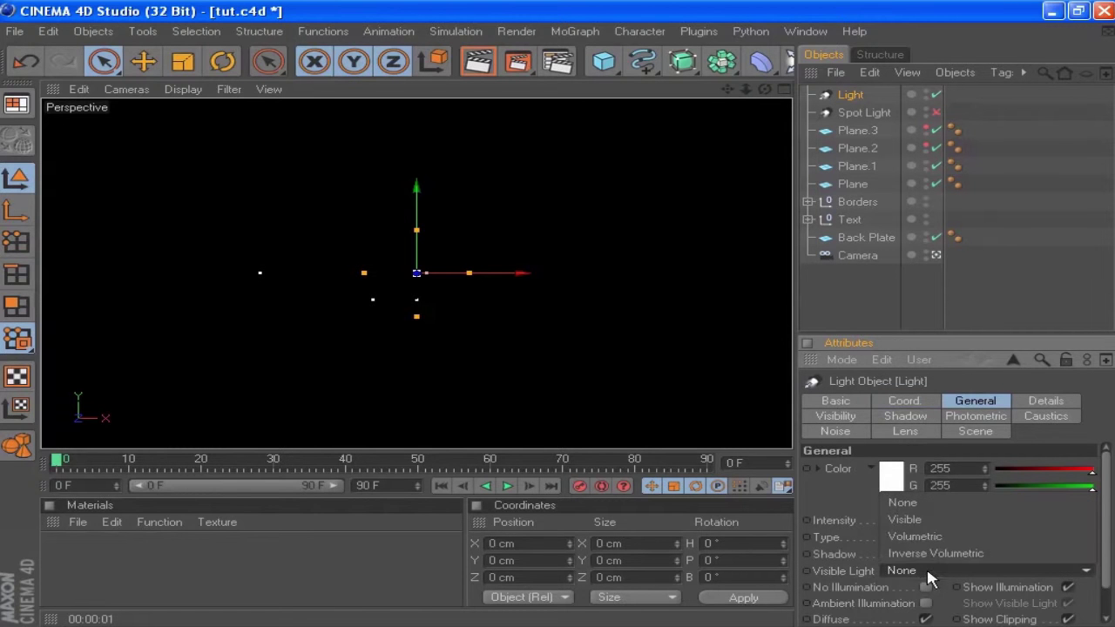
left_click(926, 521)
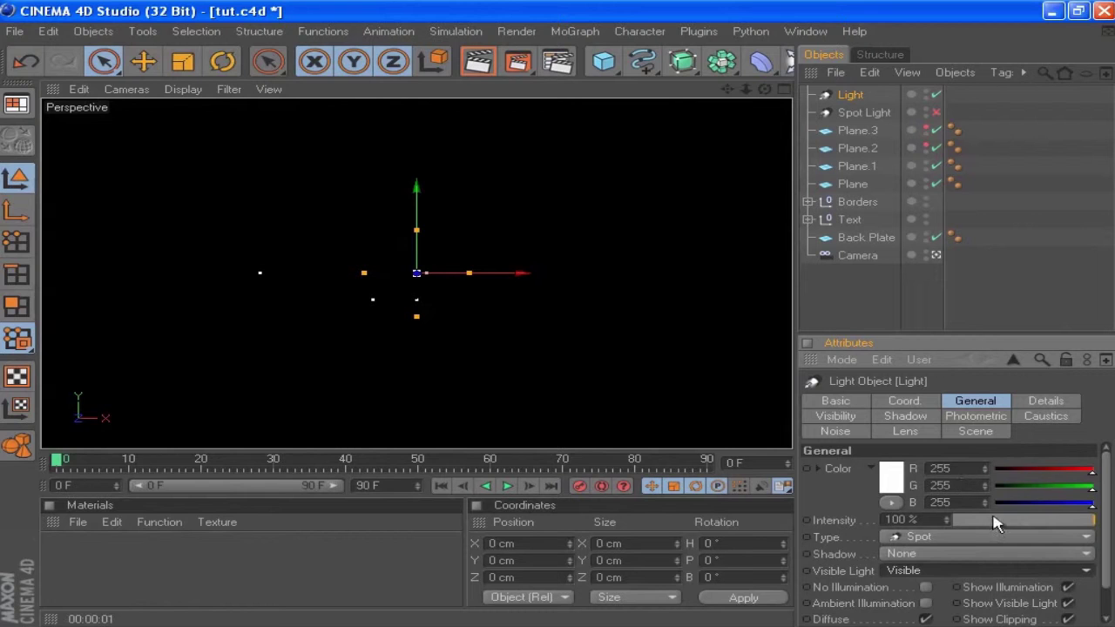
Give the new light a warm colour of R 255, G 230, B 185.
double_click(959, 479)
type("230")
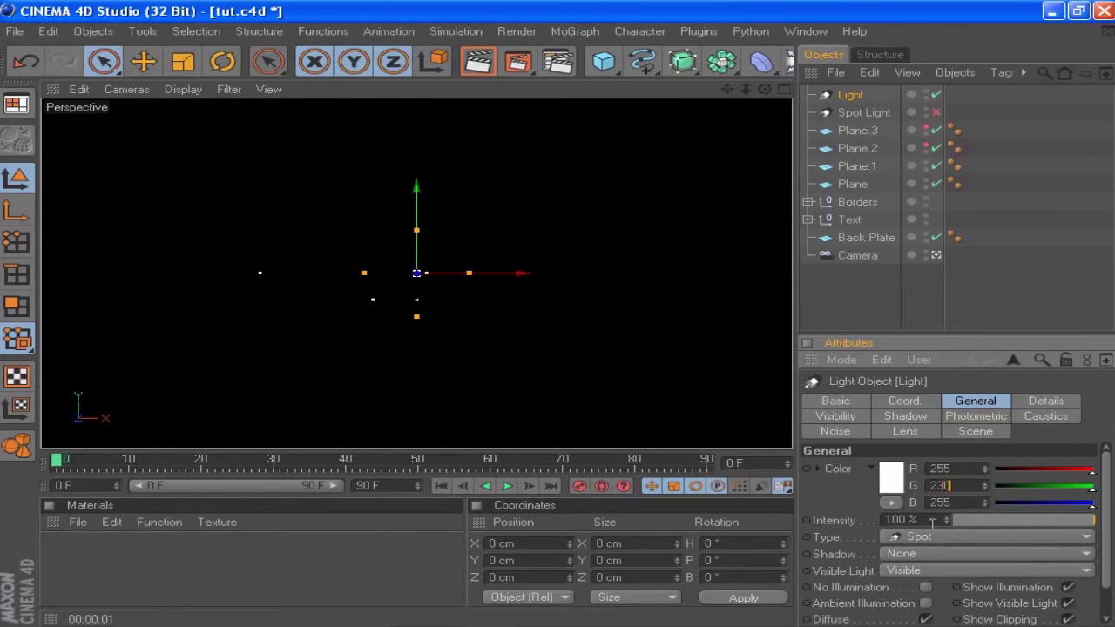
key("Tab")
type("185")
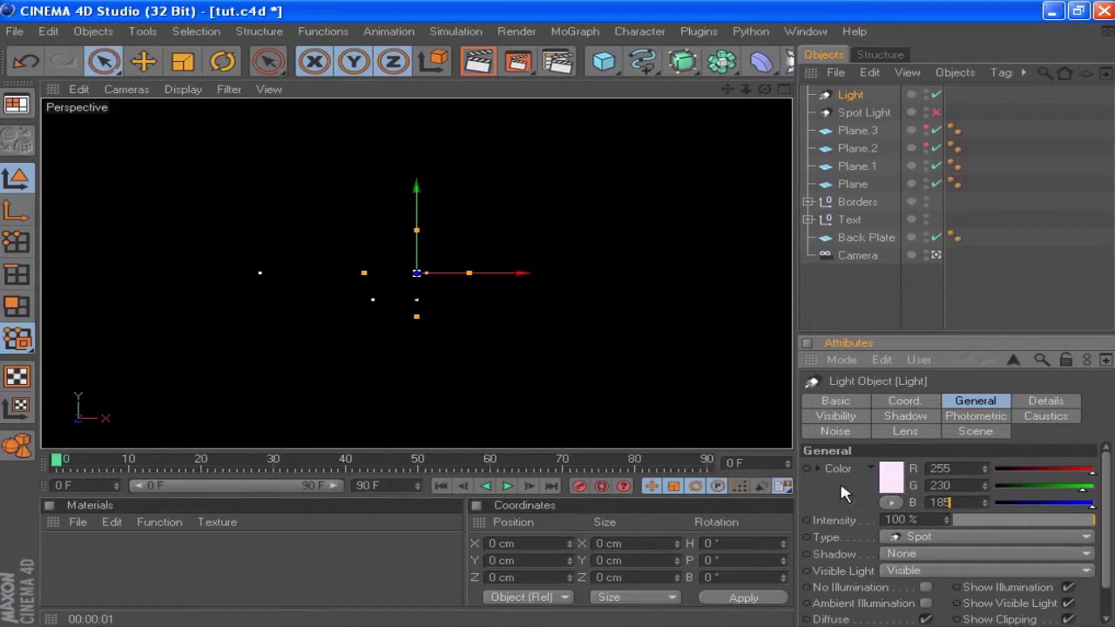
key("Return")
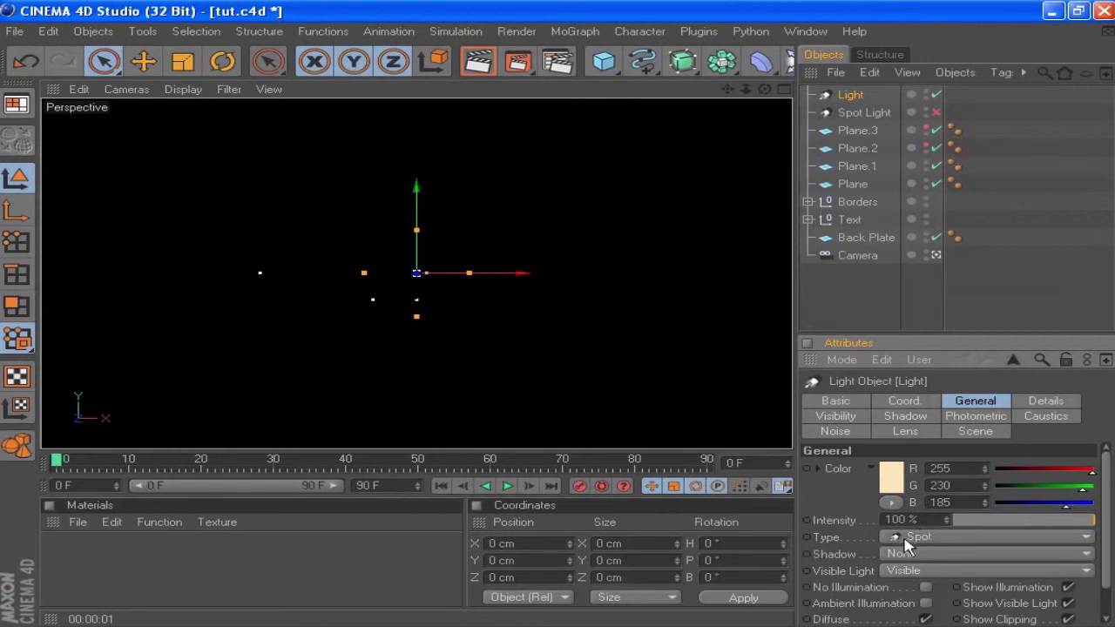
left_click(1045, 401)
scroll(988, 498, "down", 2)
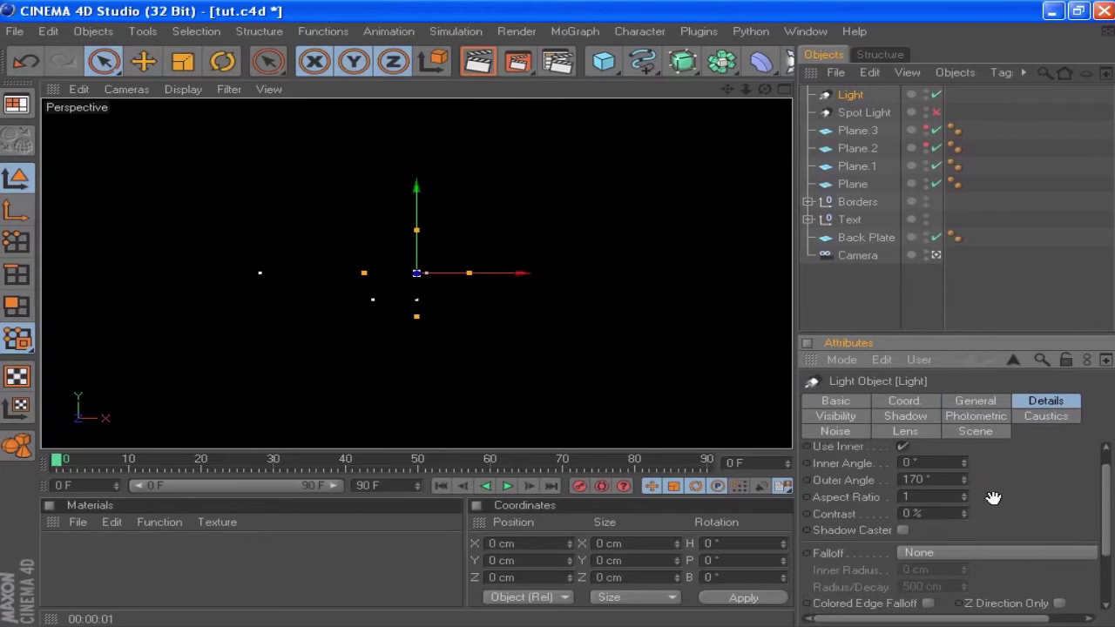
scroll(1006, 493, "up", 2)
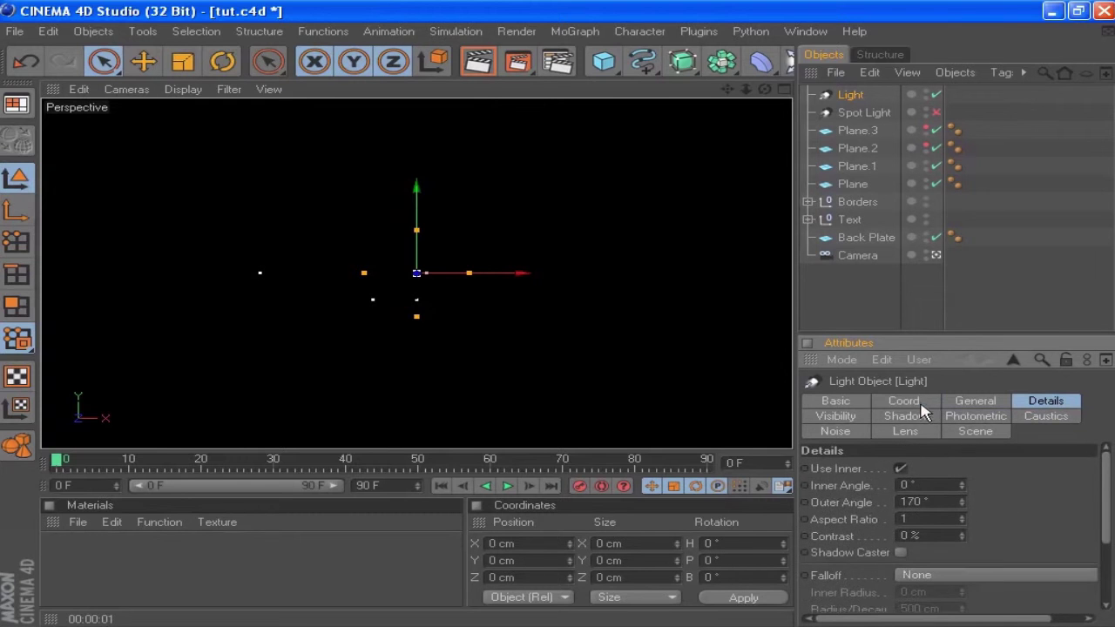
left_click(904, 401)
left_click(962, 402)
left_click(926, 406)
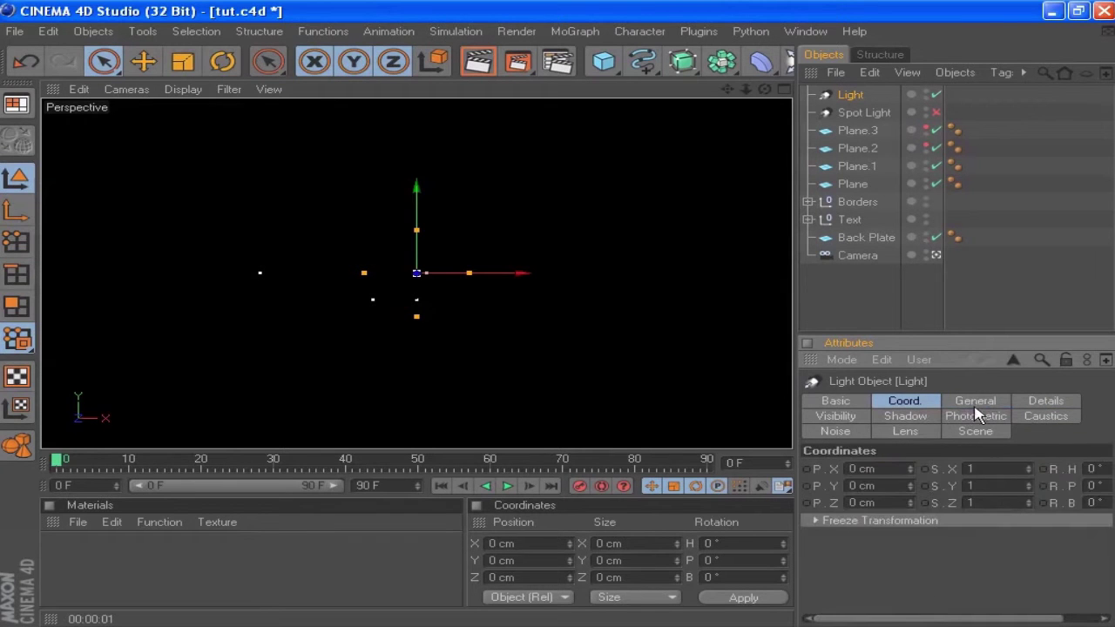
Disable the new light and nest it under a new MoGraph Cloner object.
left_click(991, 313)
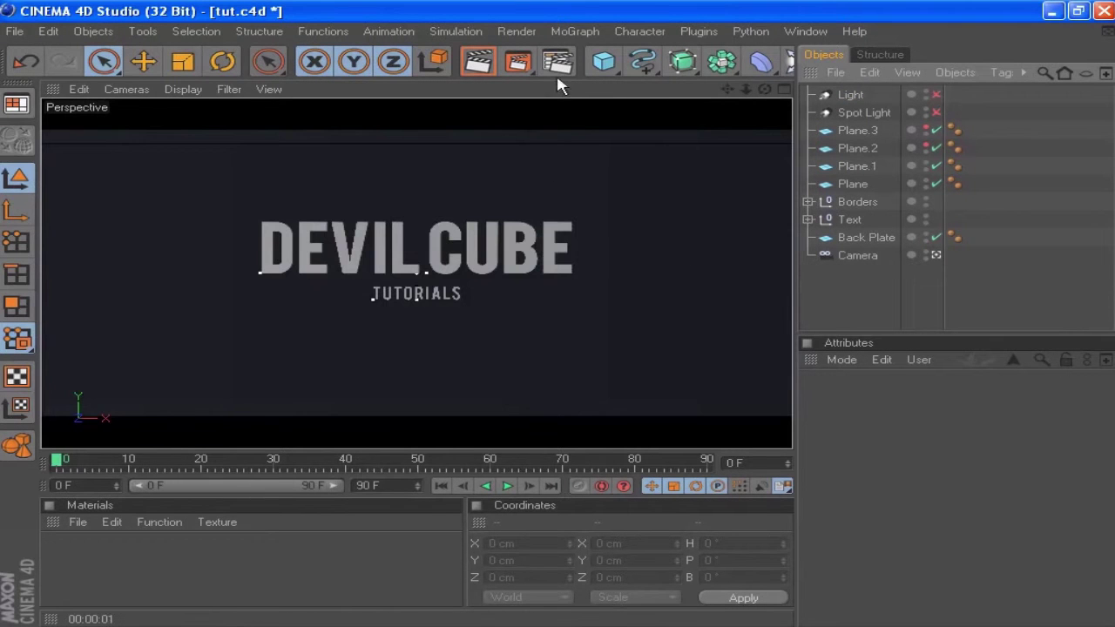
left_click(573, 30)
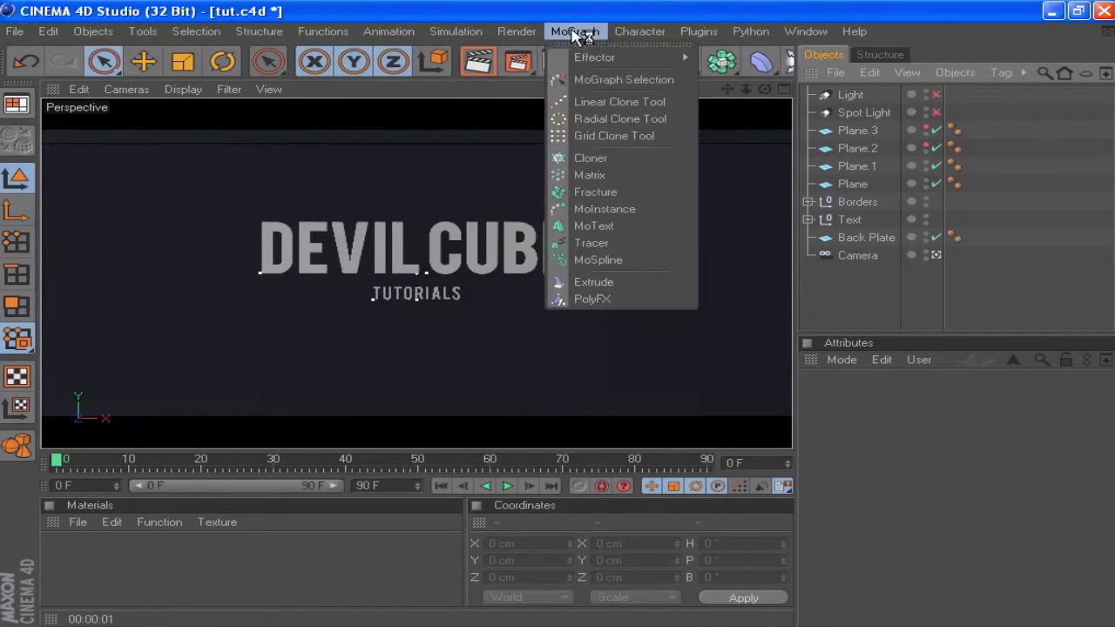
left_click(610, 160)
left_click_drag(852, 114, 854, 98)
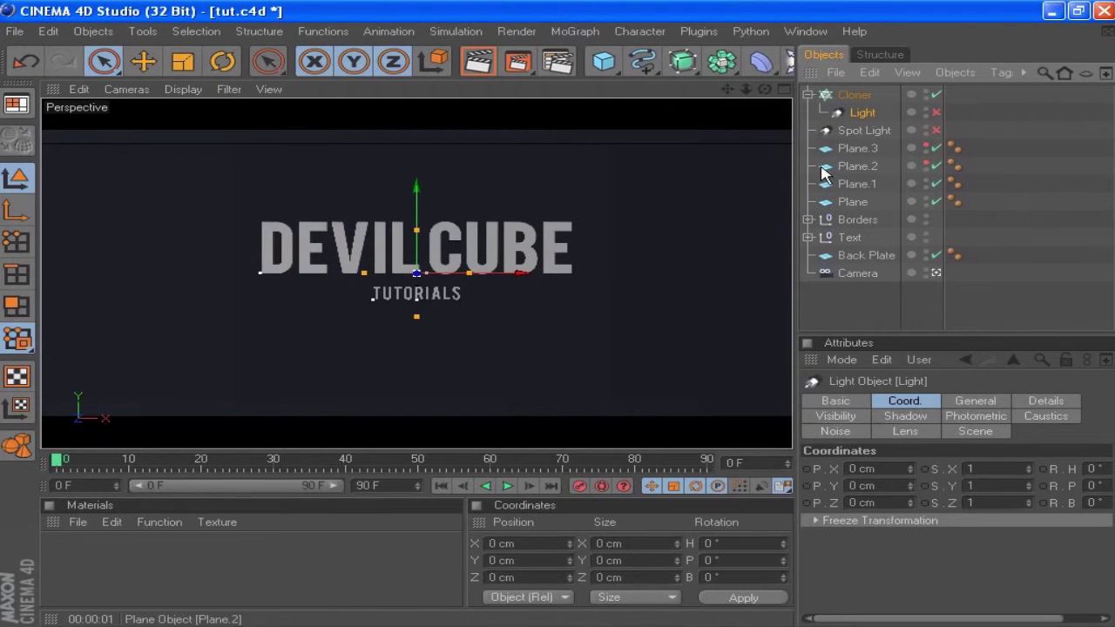
Set the Cloner's count to 8 in Linear mode.
left_click(855, 94)
left_click(951, 401)
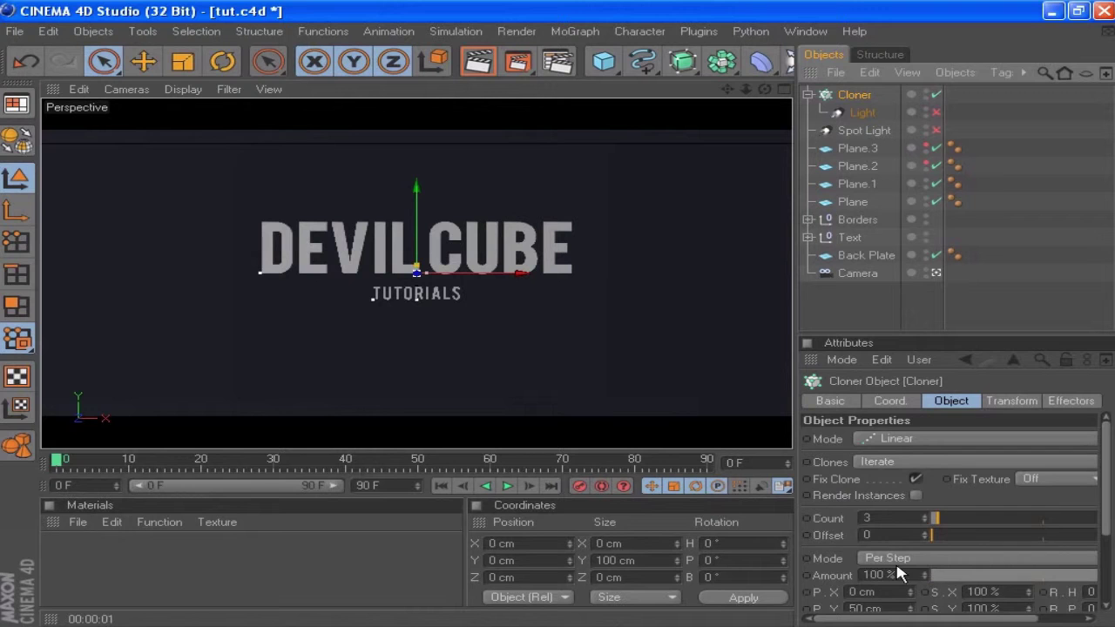
scroll(906, 527, "down", 1)
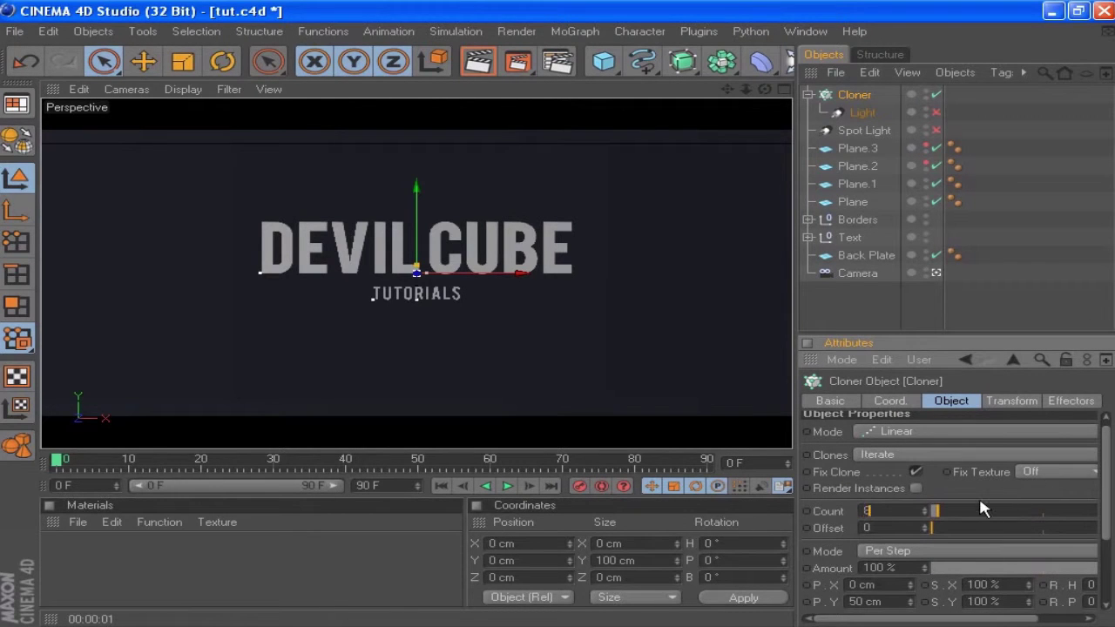
key("Return")
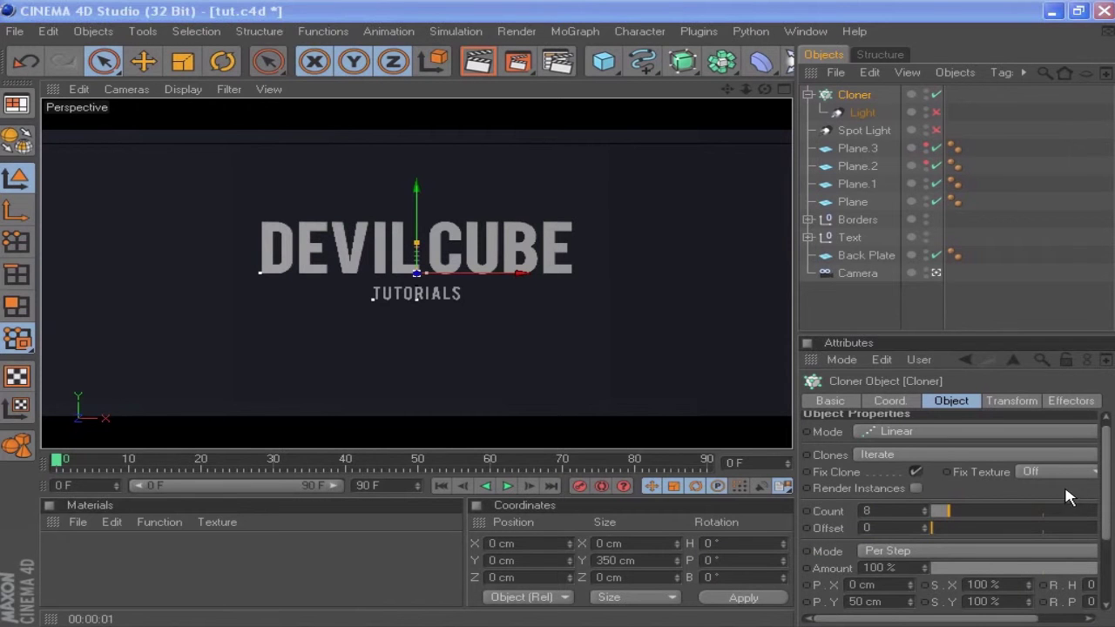
left_click(1070, 496)
scroll(1068, 470, "down", 1)
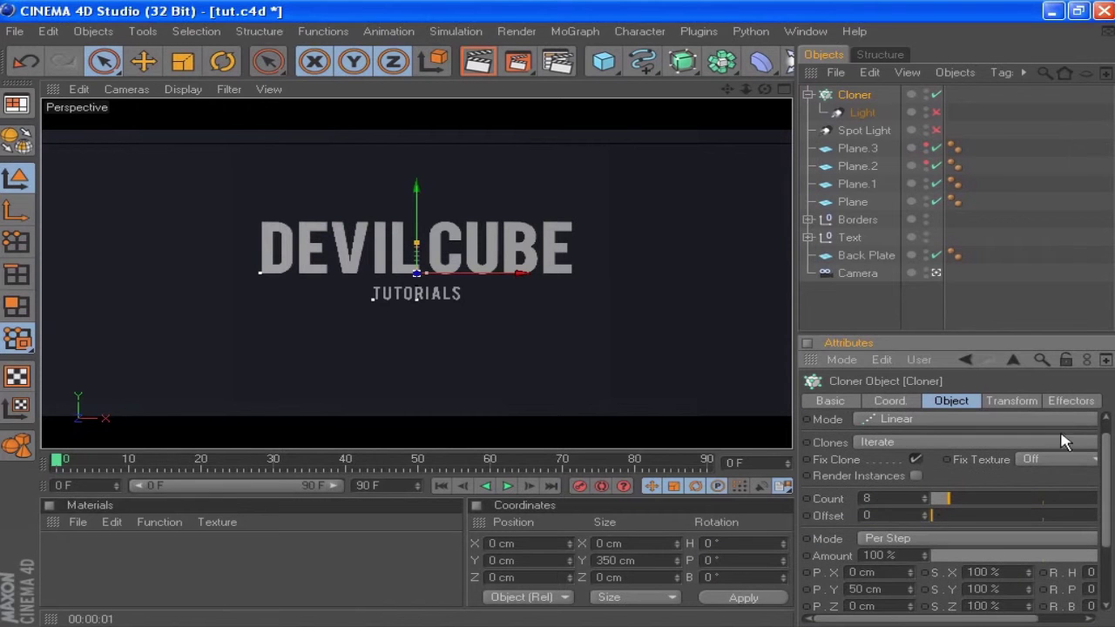
Space the light clones 550 cm apart along X with a Y offset of 0 cm per step.
double_click(870, 589)
type("0")
left_click(883, 571)
type("550")
key("Return")
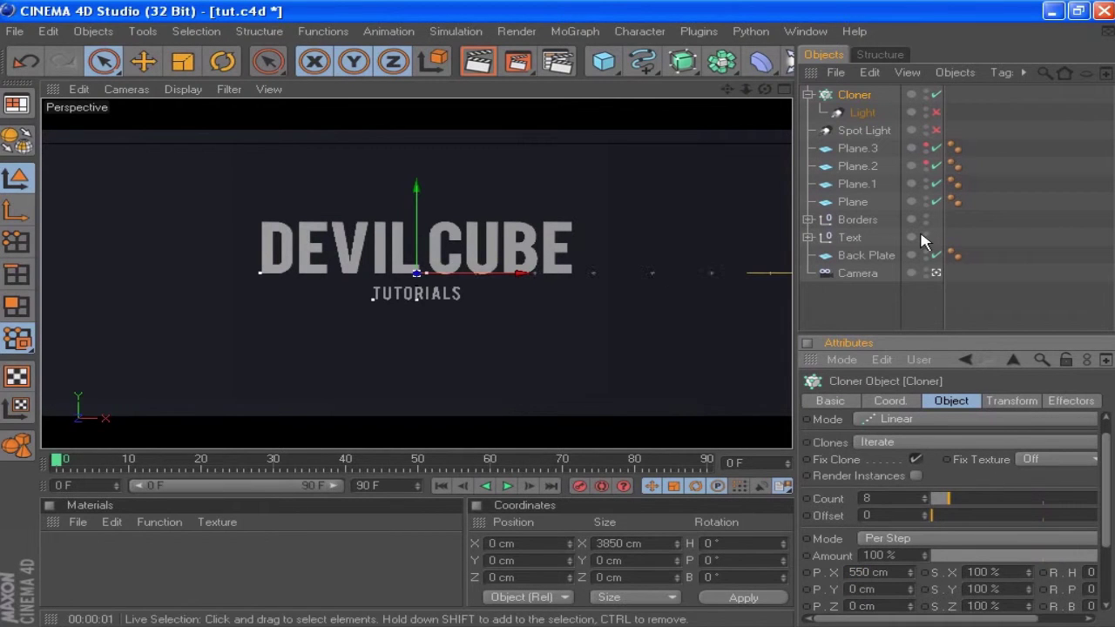
Leave the camera view and move the light Cloner to about -1182 cm along Z, in front of the text.
left_click(937, 273)
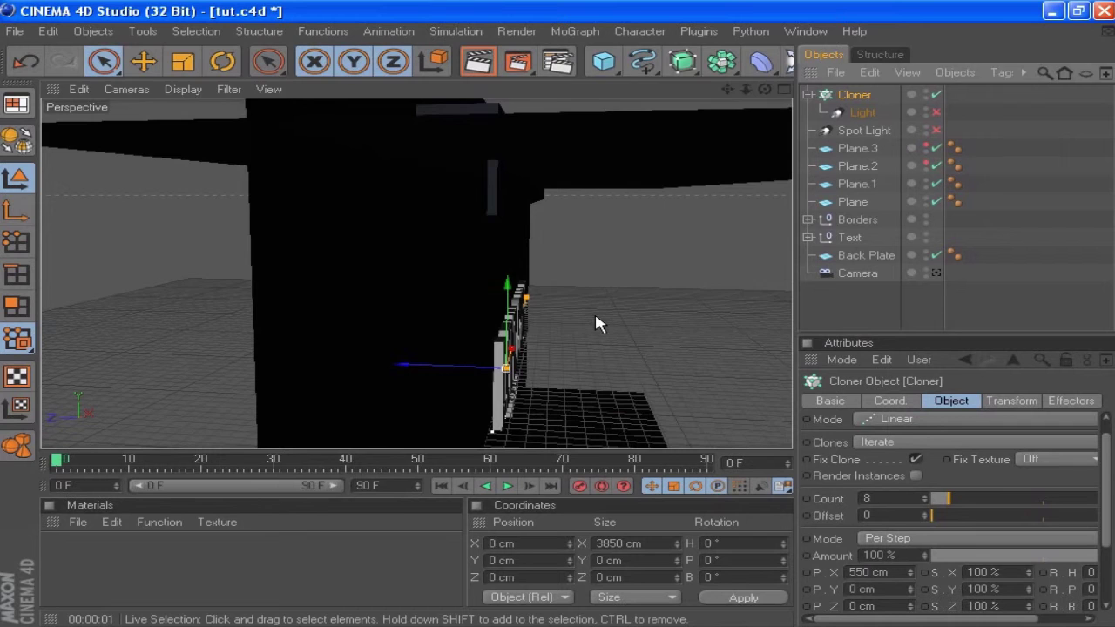
scroll(595, 315, "down", 4)
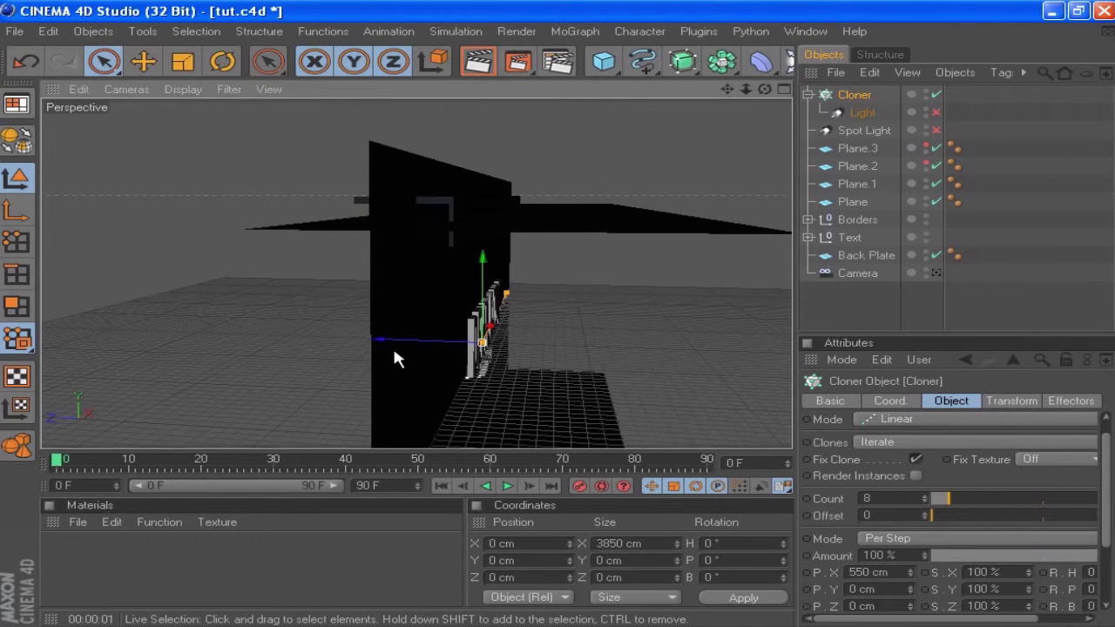
left_click_drag(407, 339, 505, 316)
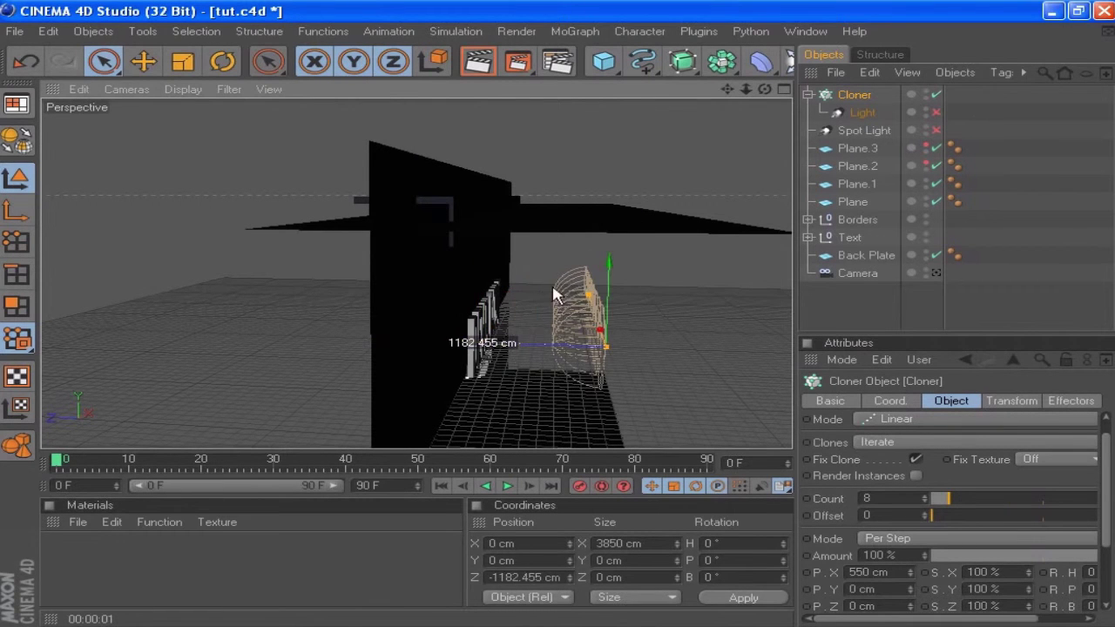
mouse_move(765, 89)
left_mouse_down()
mouse_move(797, 62)
mouse_move(754, 61)
mouse_move(723, 97)
mouse_move(770, 96)
left_mouse_up()
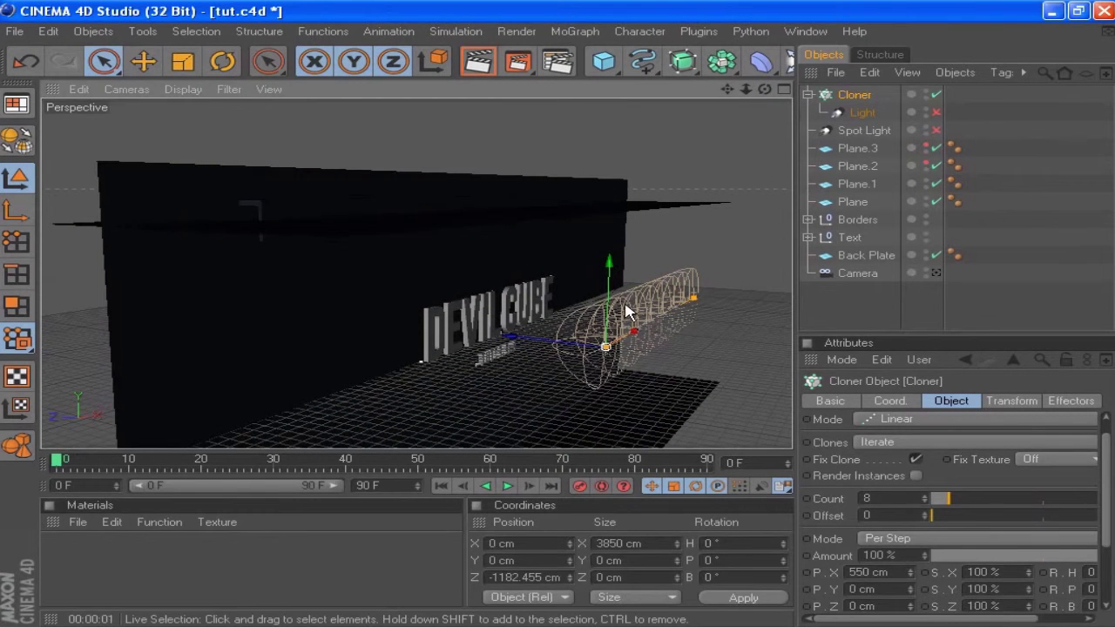
Set the pitch rotation of the Light inside the Cloner to 23°.
left_click(890, 400, "shift")
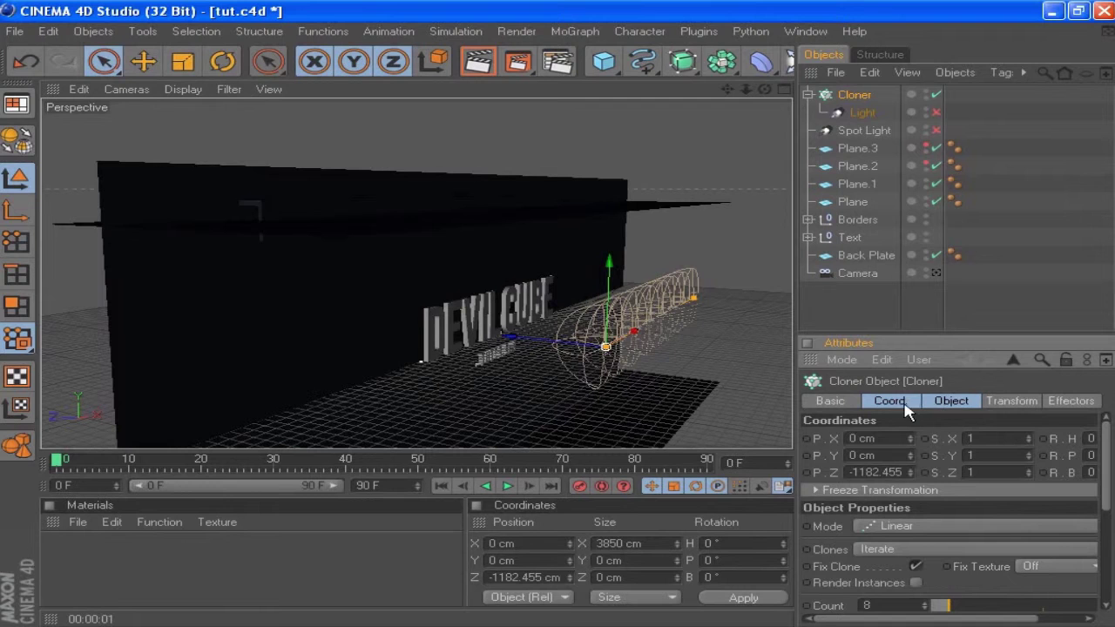
left_click(862, 112)
left_click(1089, 485)
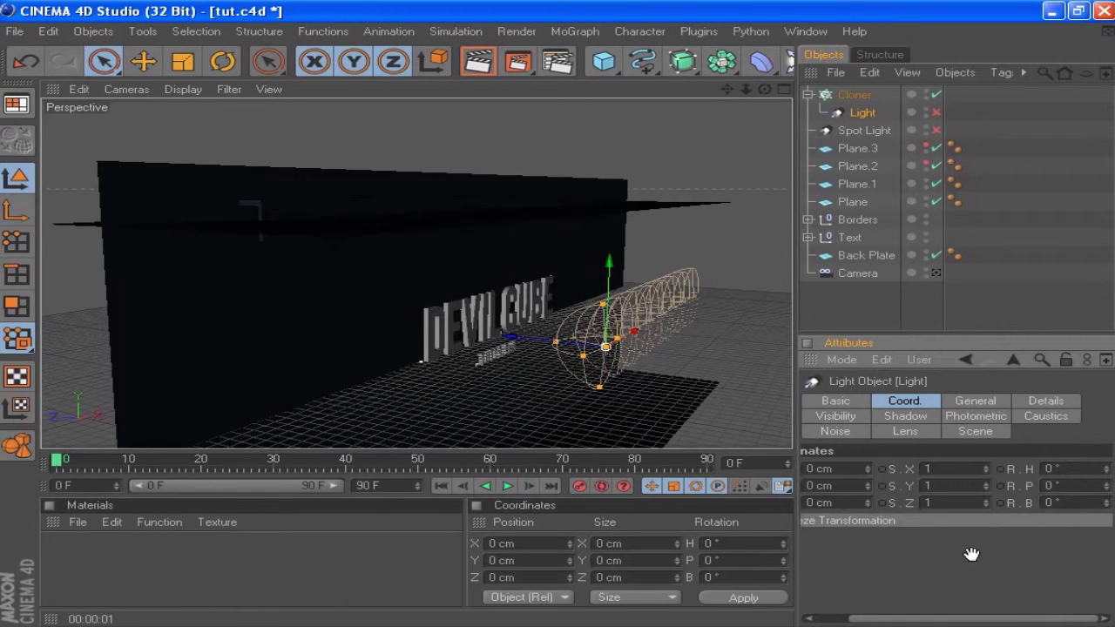
type("23")
key("Return")
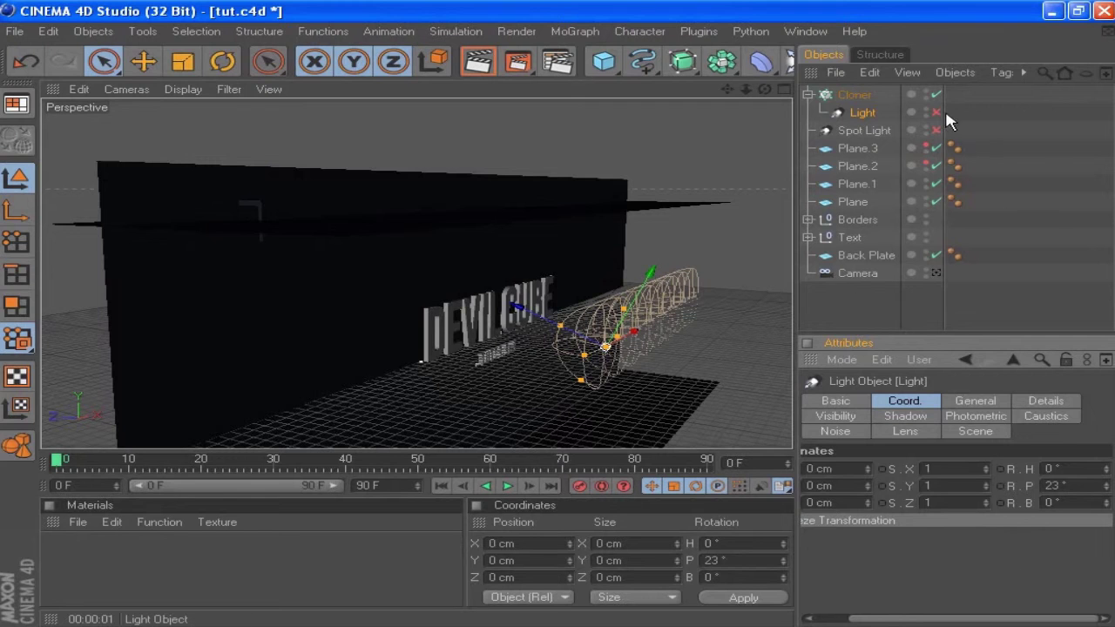
Set the Cloner's own pitch rotation to 23°.
left_click(869, 98)
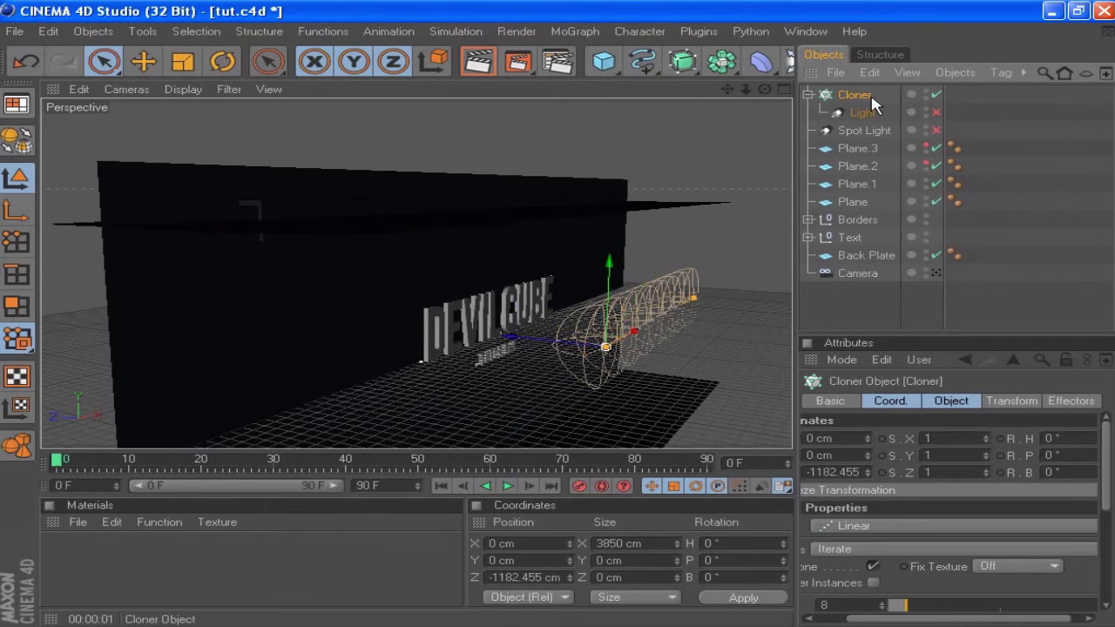
left_click(1050, 455)
type("23")
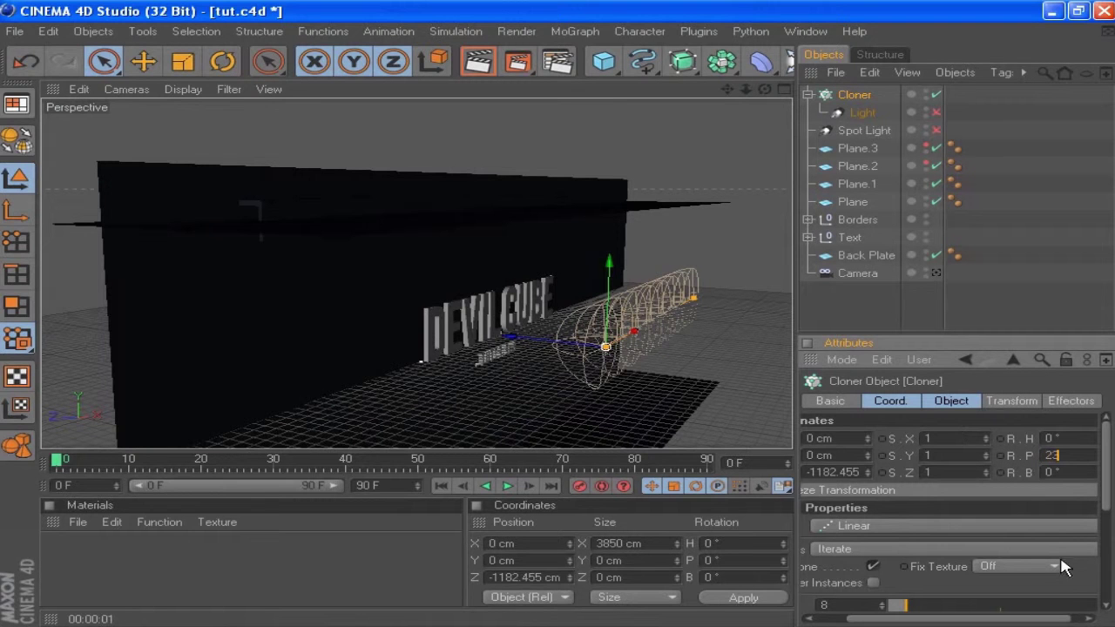
key("Return")
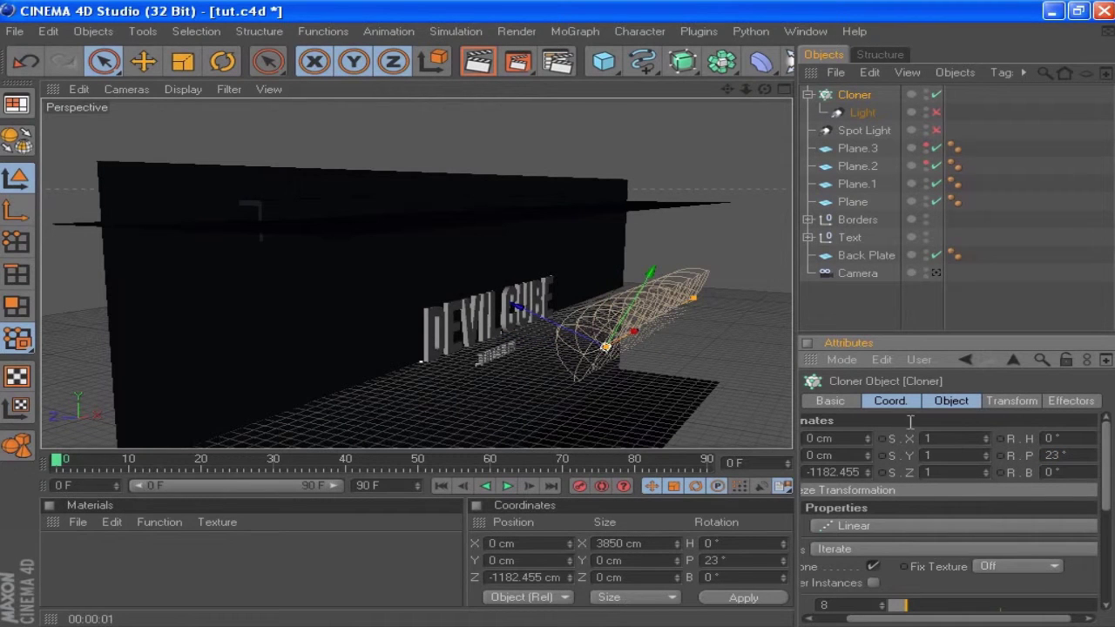
Raise the intensity of the Light inside the Cloner to 270%.
left_click(860, 113)
left_click(859, 95)
left_click(863, 113)
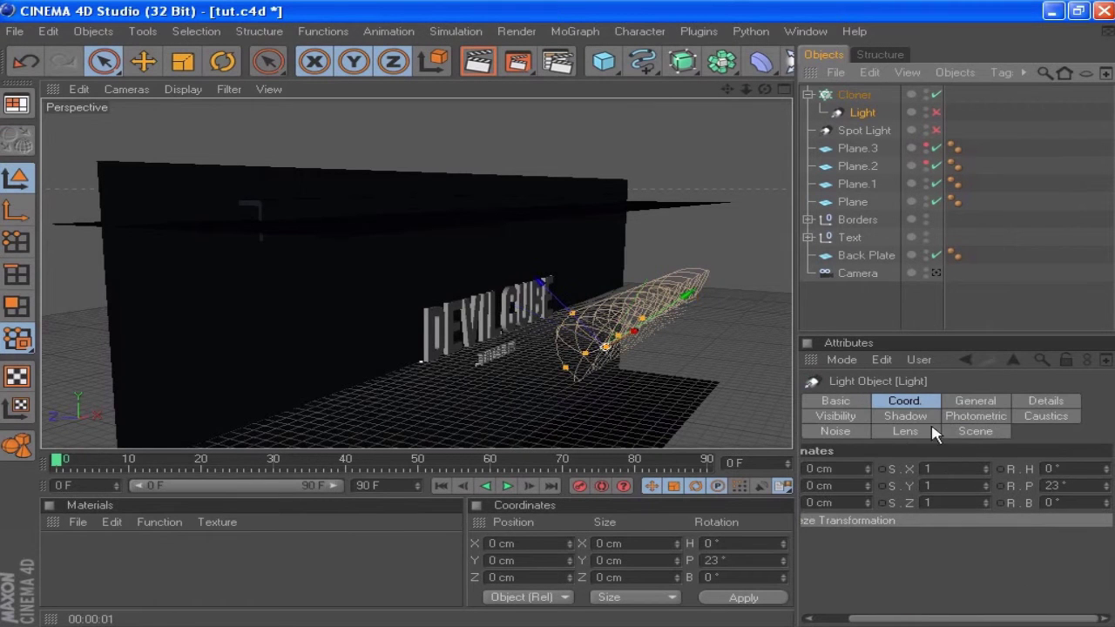
left_click(963, 403)
left_click(937, 520)
type("2")
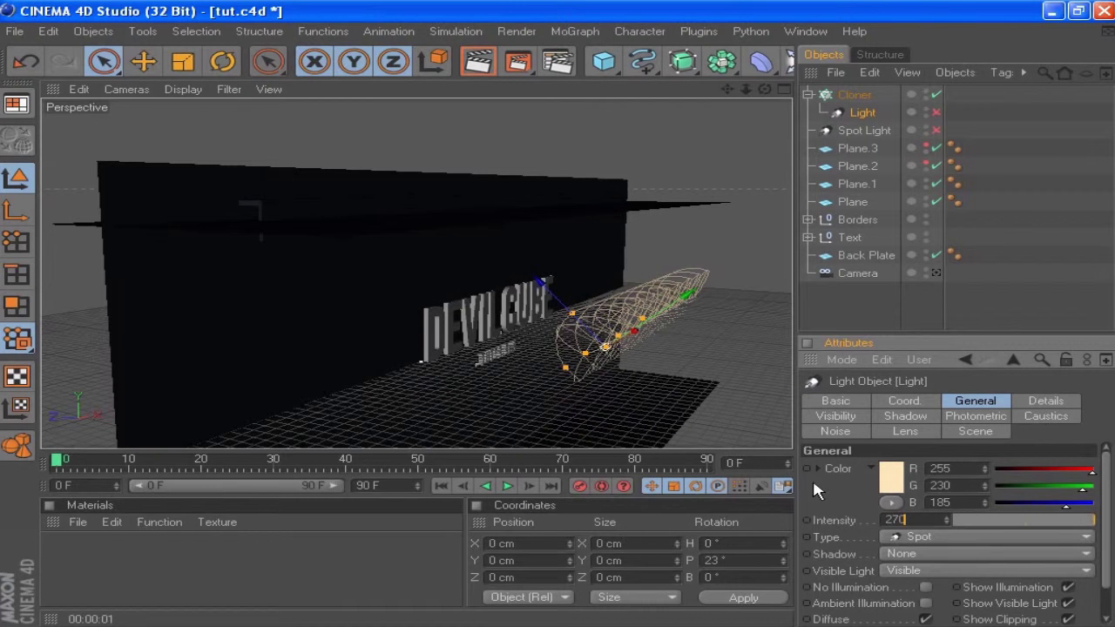
type("70")
key("Return")
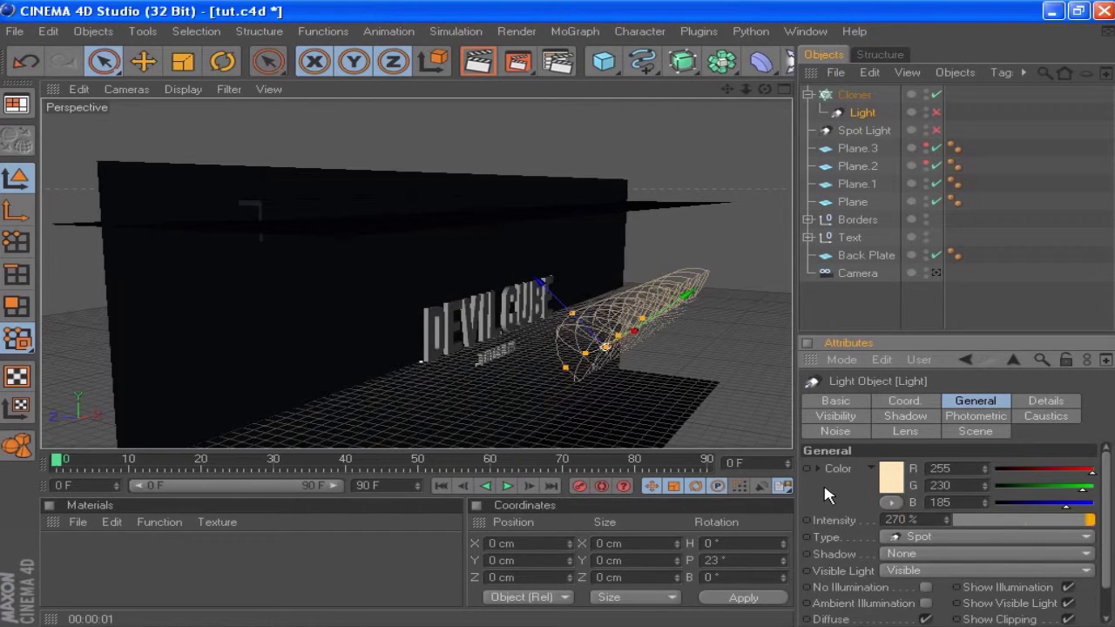
Set the cloned Light's outer cone angle to 110°.
left_click(843, 315)
scroll(741, 328, "up", 3)
left_click_drag(727, 89, 547, 12)
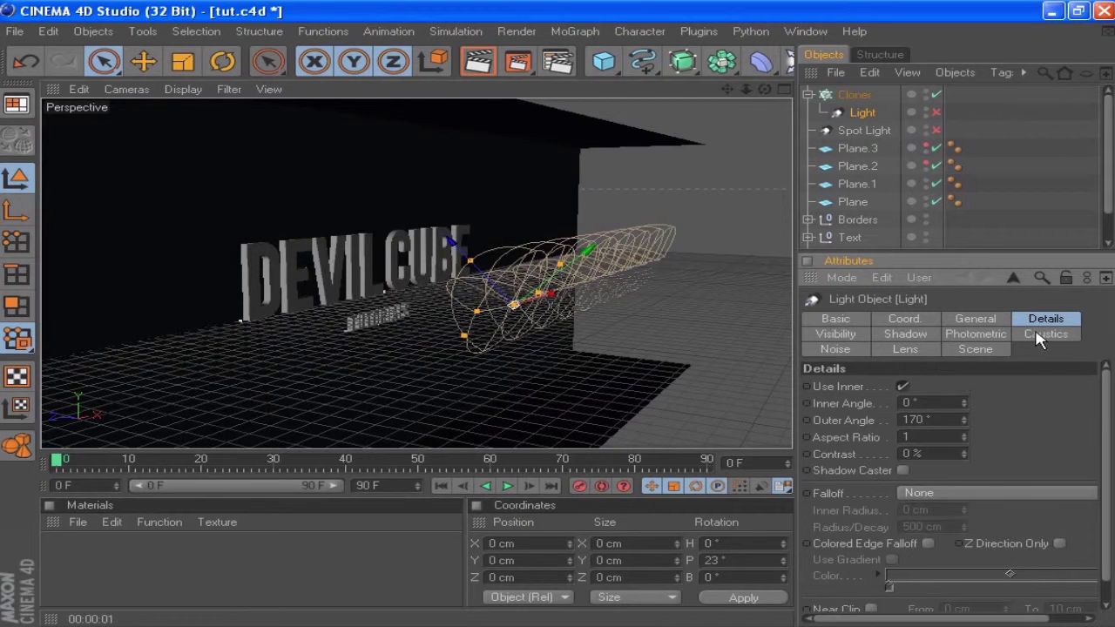
double_click(923, 420)
type("10")
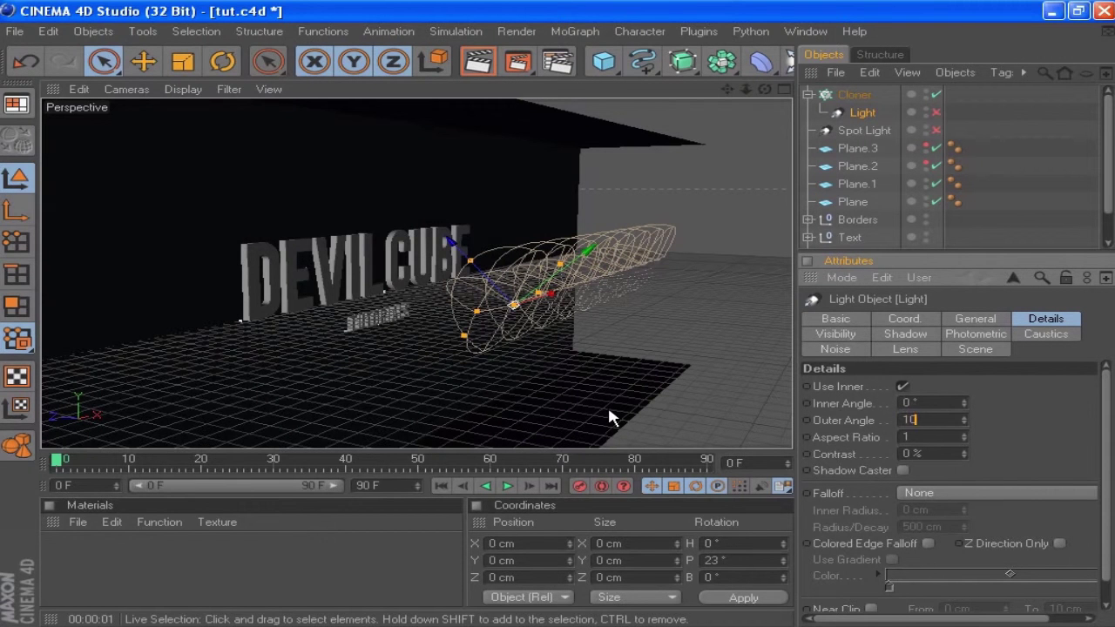
key("Return")
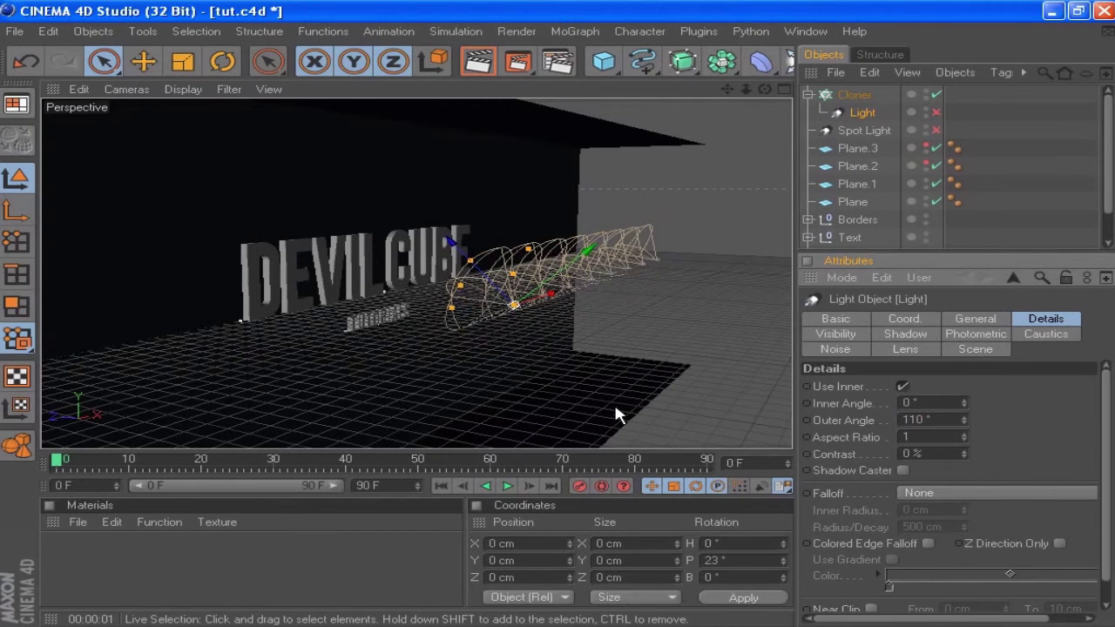
Set the Cloner's pitch rotation to -40° so the row of lights tilts downward.
left_click_drag(764, 88, 703, 95)
left_click(904, 319)
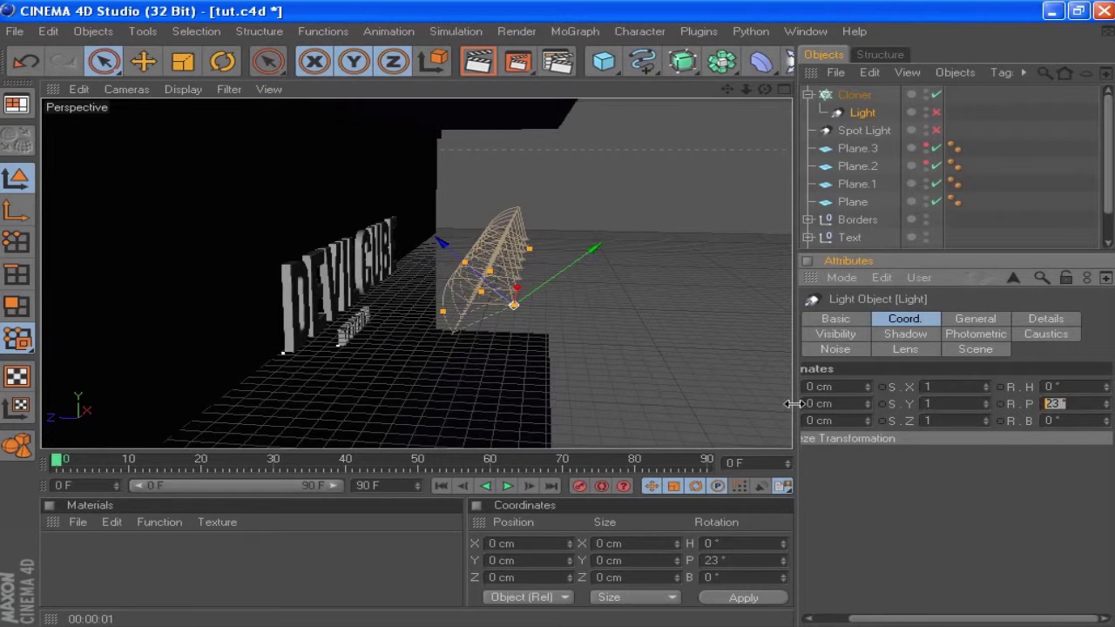
left_click(852, 94)
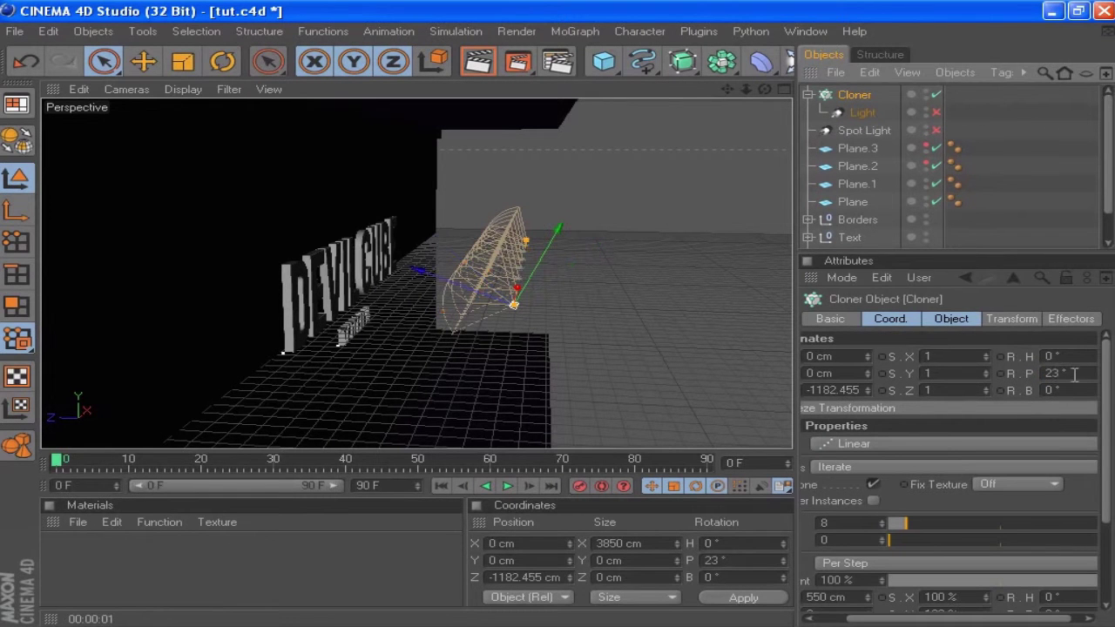
double_click(1054, 373)
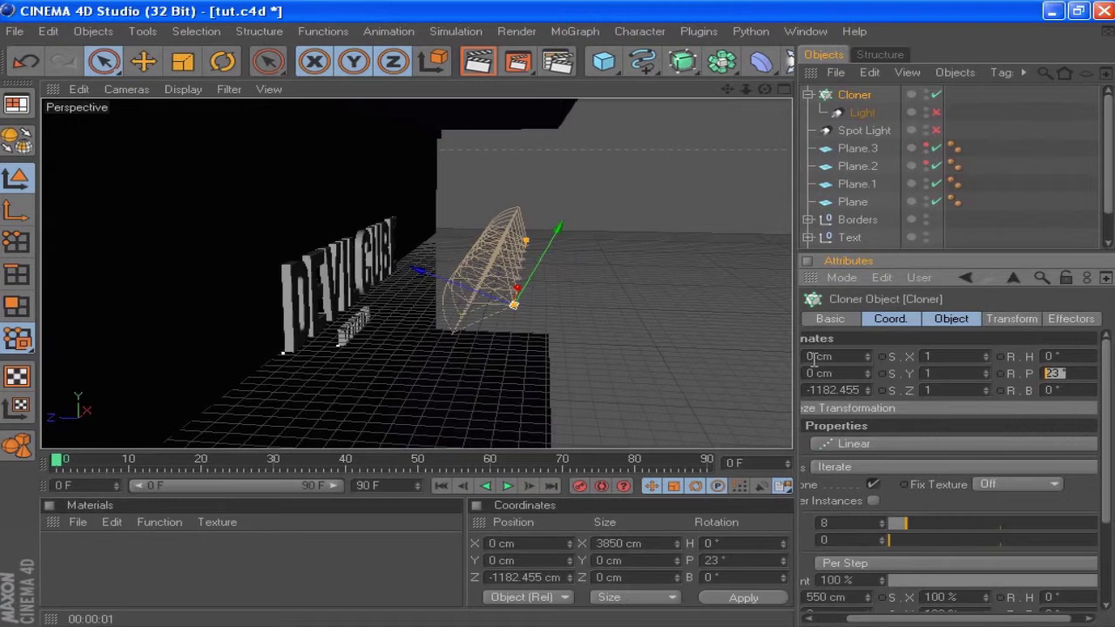
key("Return")
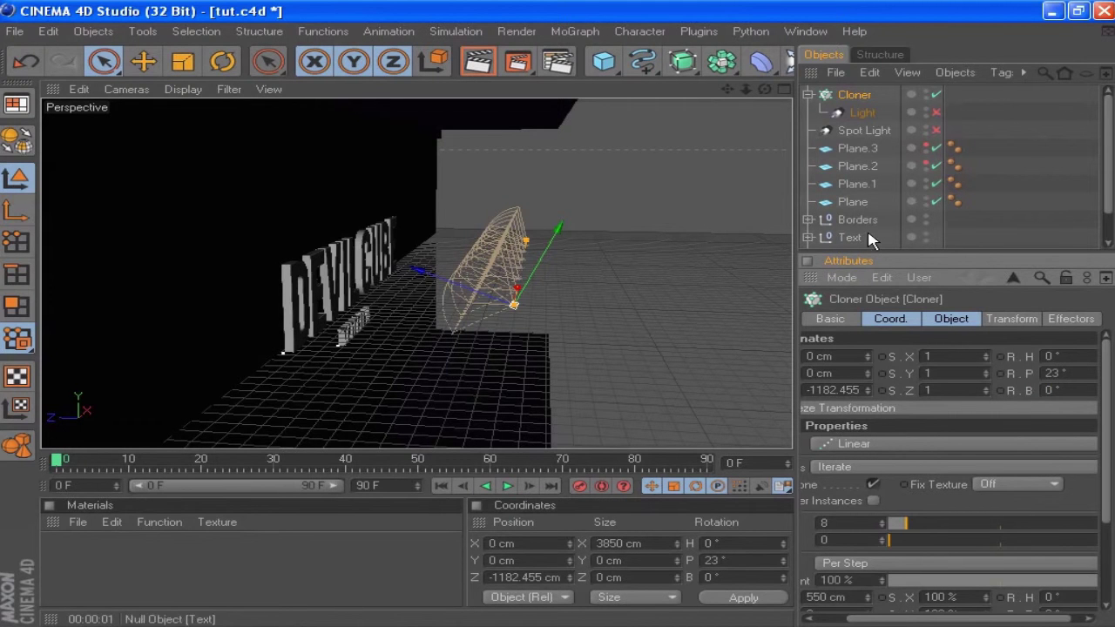
left_click_drag(1082, 372, 582, 372)
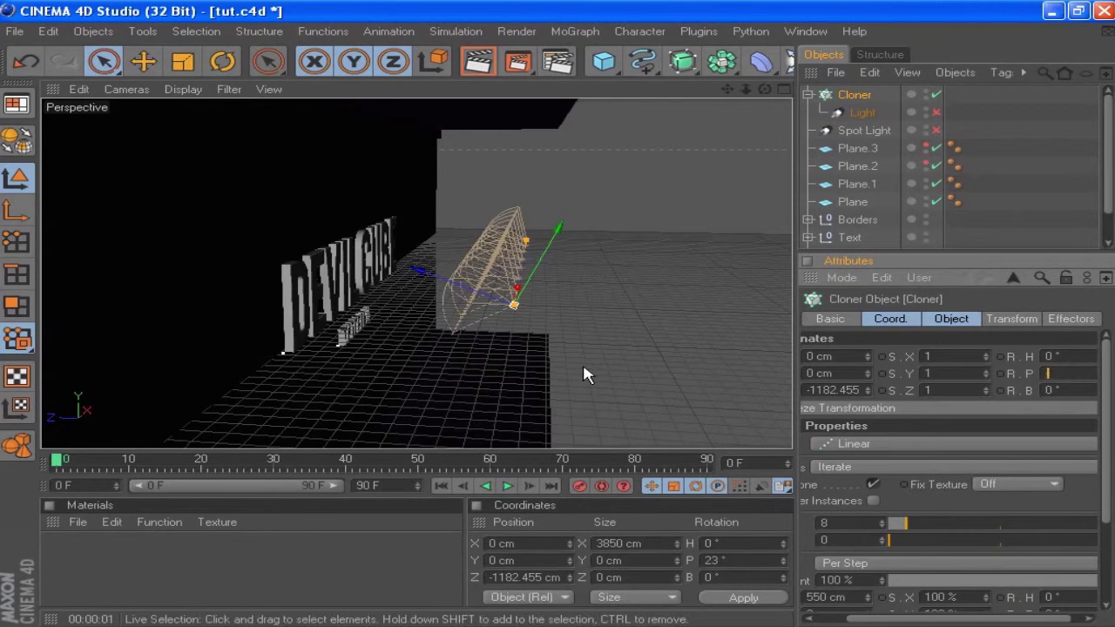
key("Return")
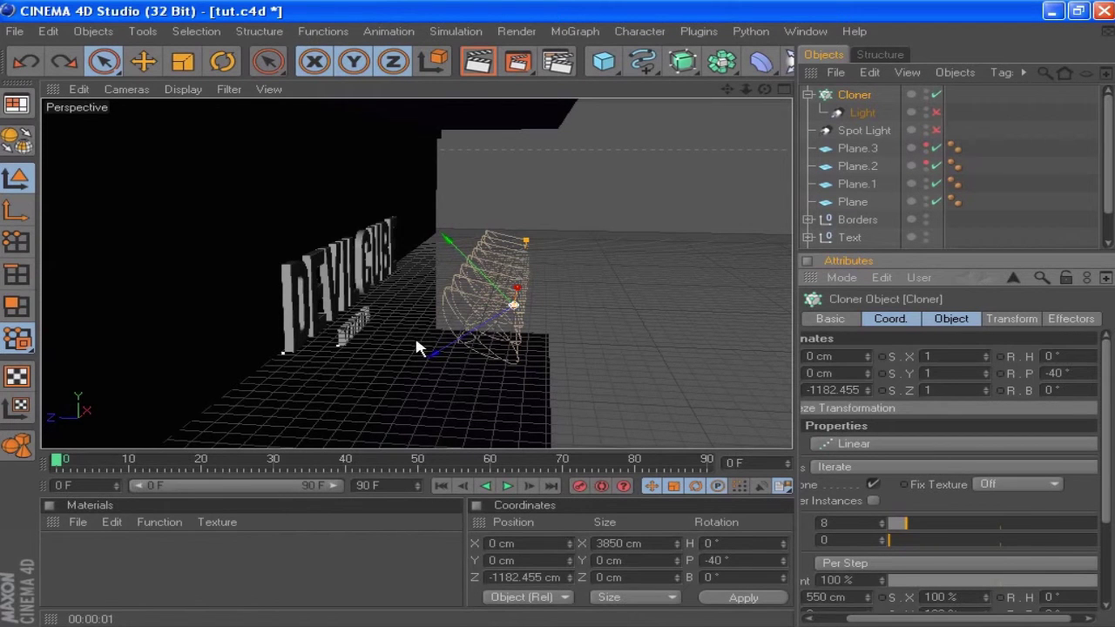
Switch from the Perspective view to a maximized Right view.
left_click(782, 91)
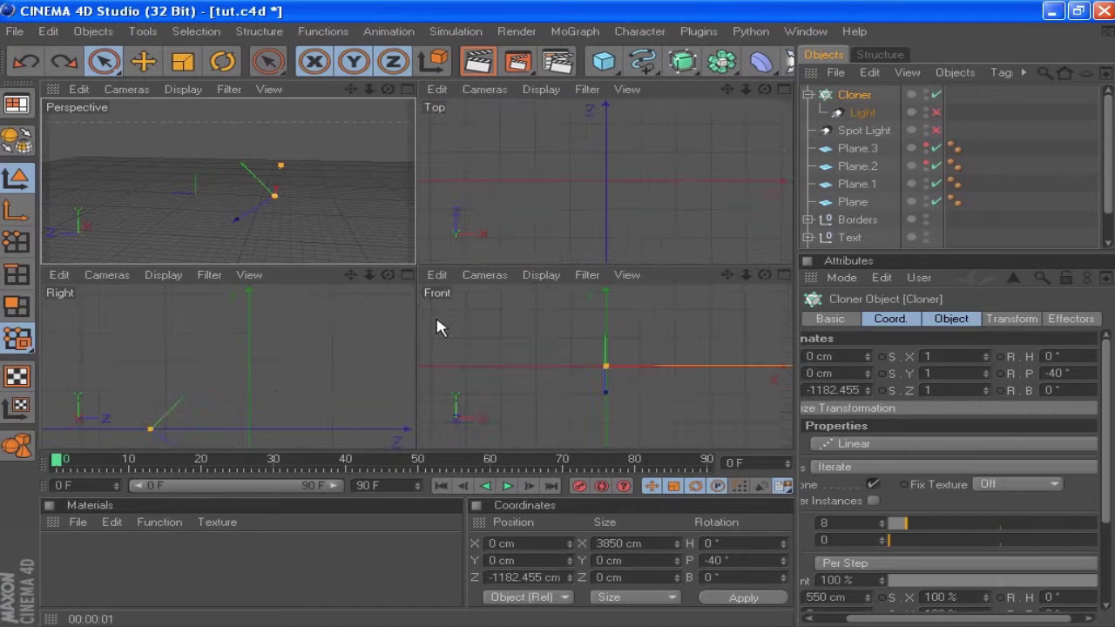
left_click(406, 275)
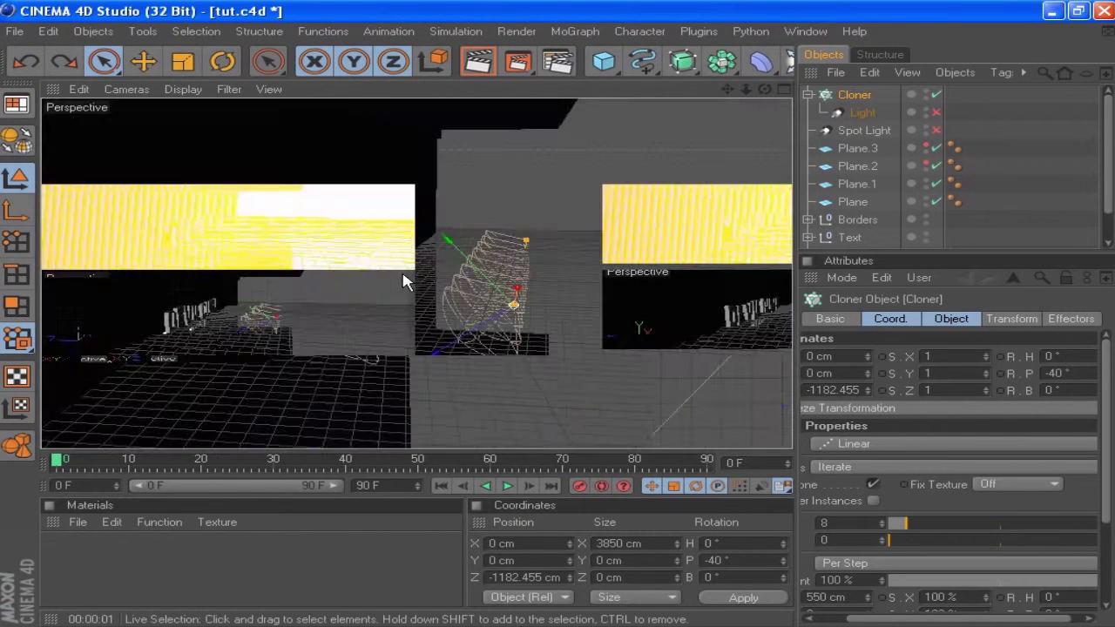
Try to move the row of lights freehand to a higher position above the text.
left_click_drag(253, 406, 381, 155)
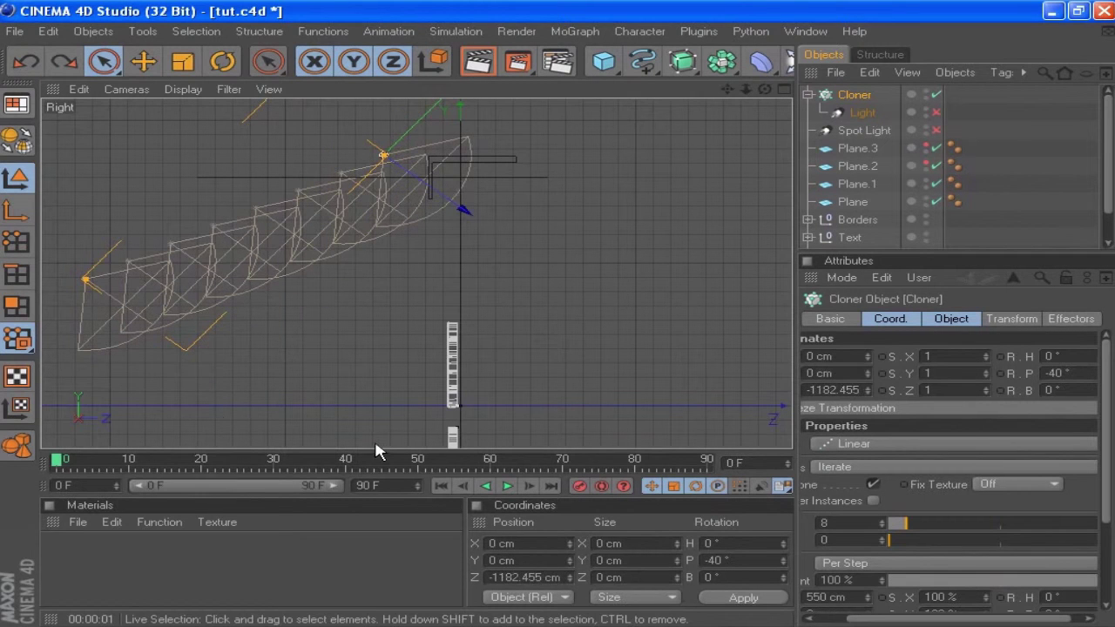
key("ctrl+z")
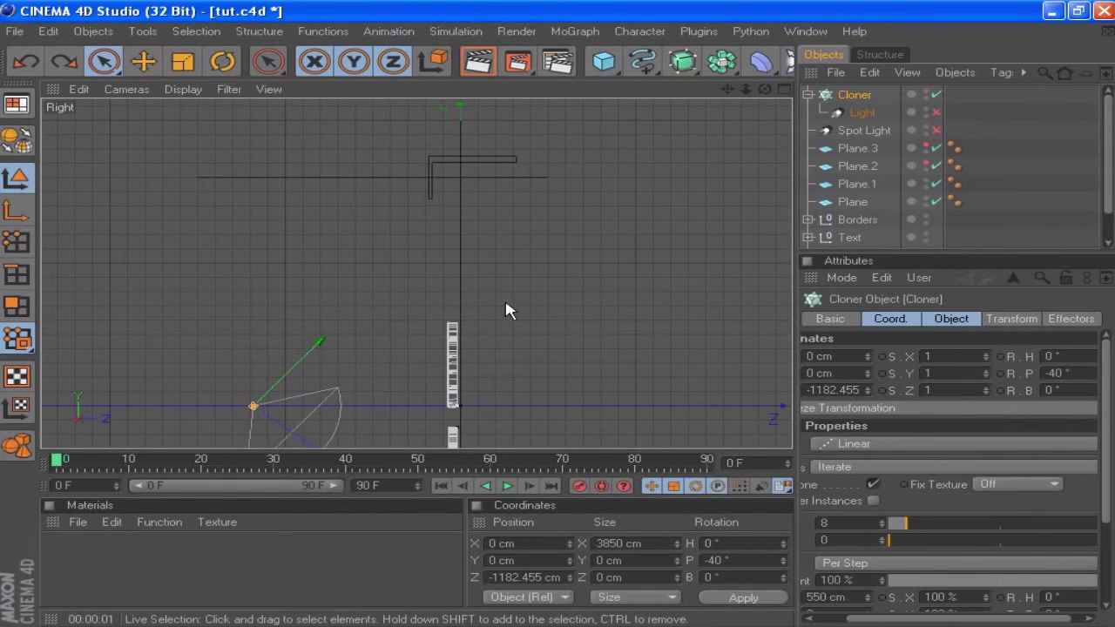
scroll(527, 291, "down", 2)
left_click_drag(294, 377, 269, 251)
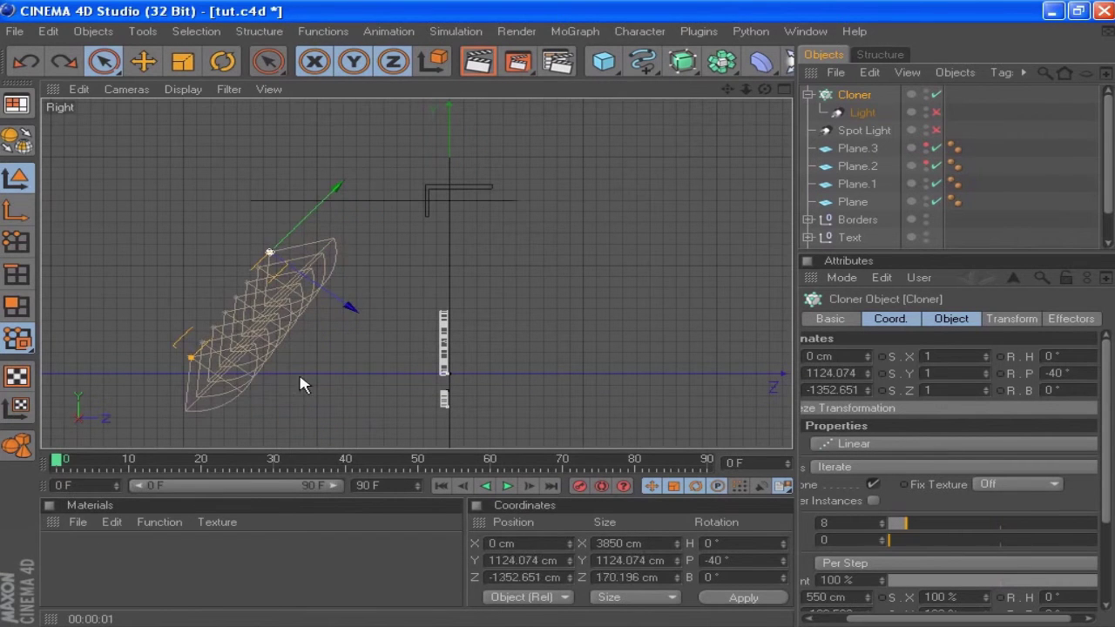
key("ctrl+z")
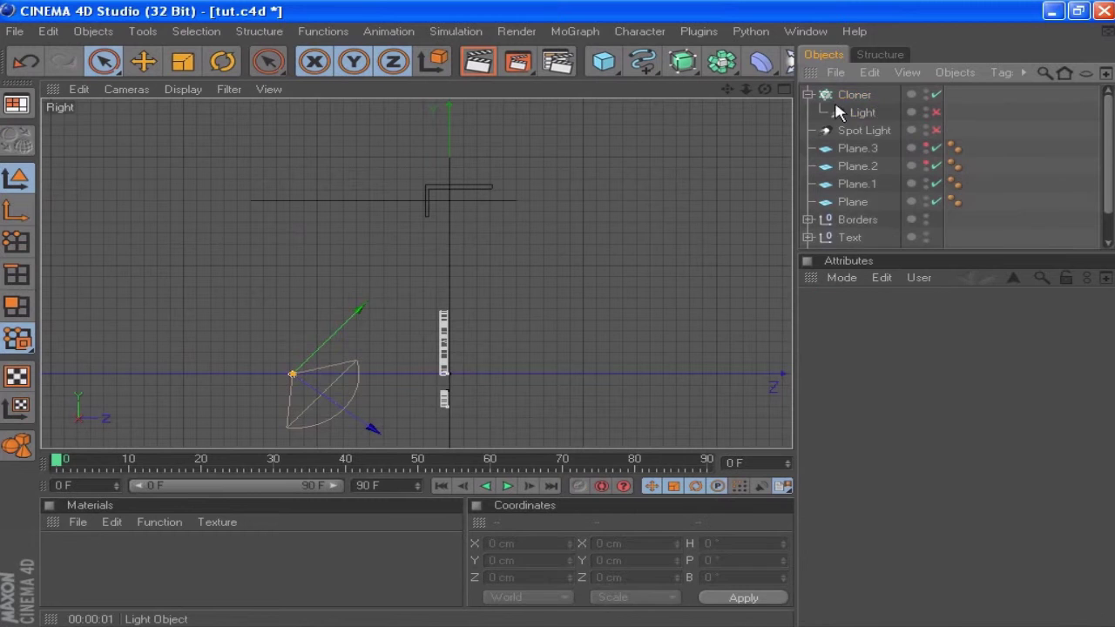
Collapse the Cloner's hierarchy and set the Cloner's Y position to 2000 cm.
left_click(808, 94)
left_click(842, 94)
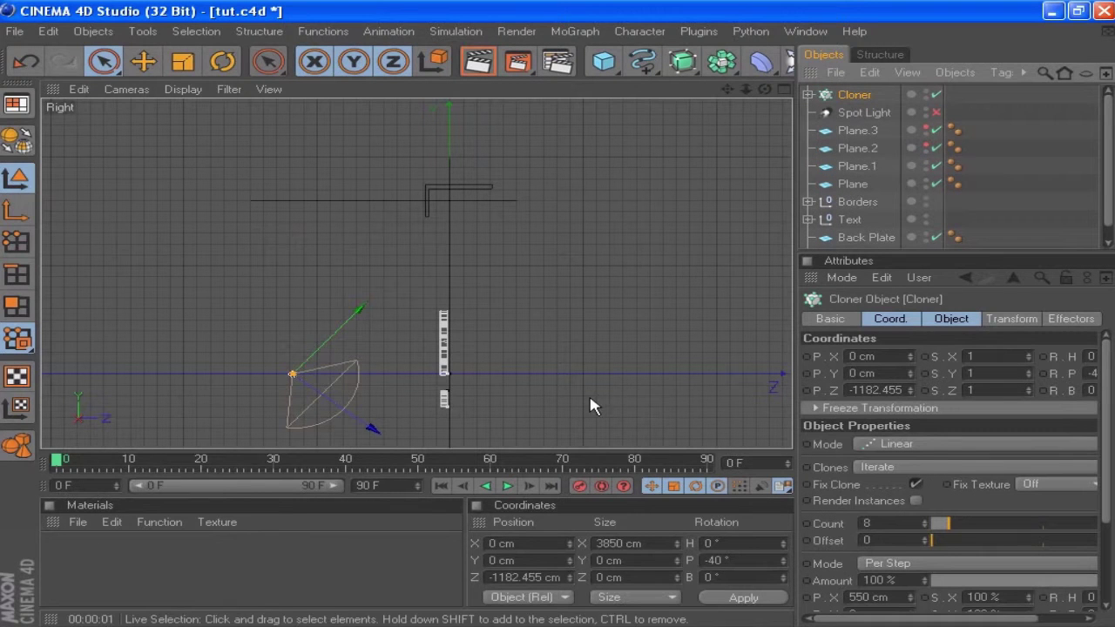
left_click_drag(909, 379, 911, 378)
double_click(884, 373)
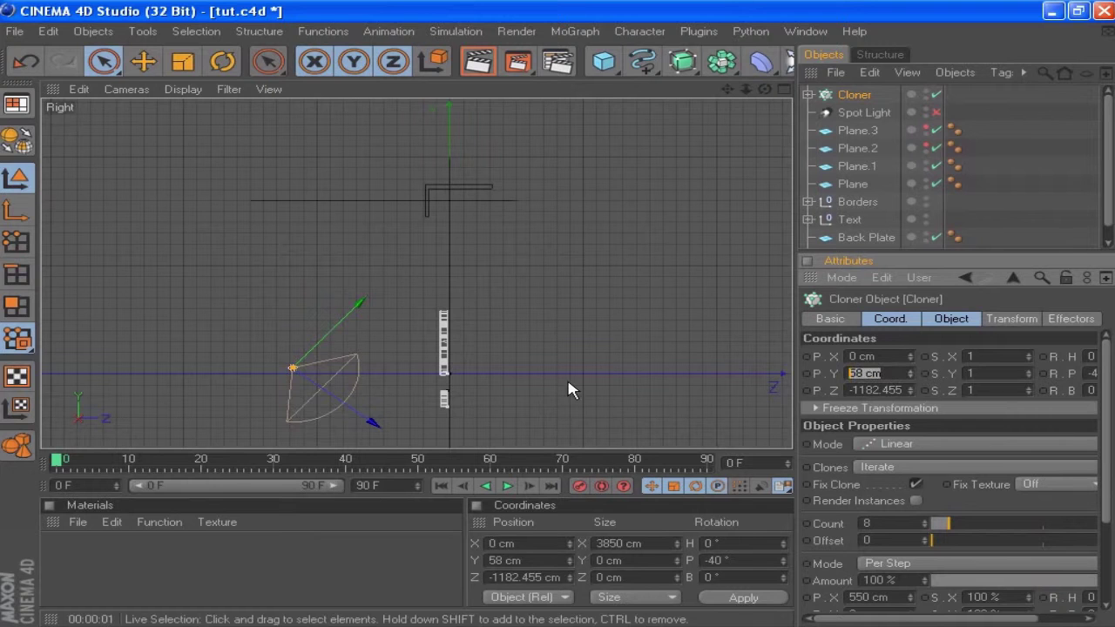
type("2000")
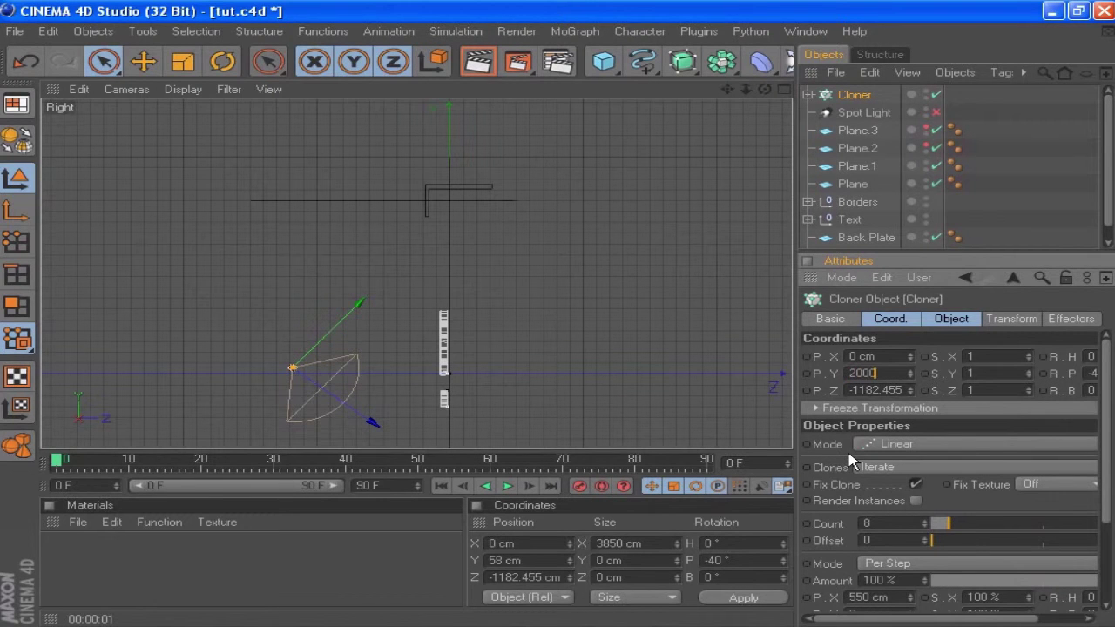
key("Return")
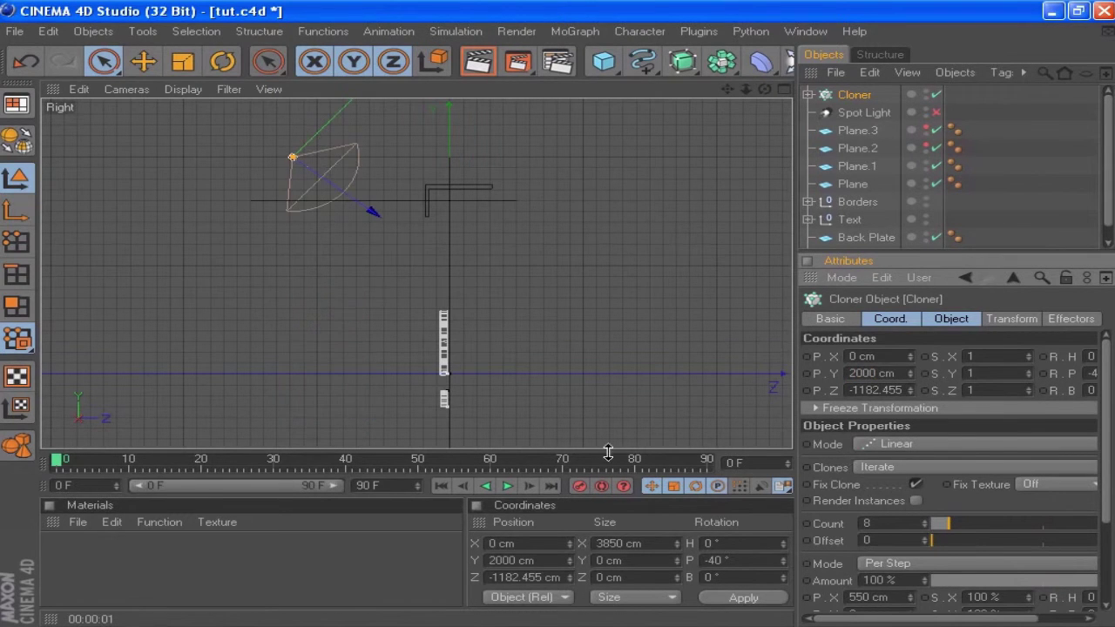
Set the Cloner's Y position to 1500 cm, leaving its X position at 0 cm.
left_click(897, 373)
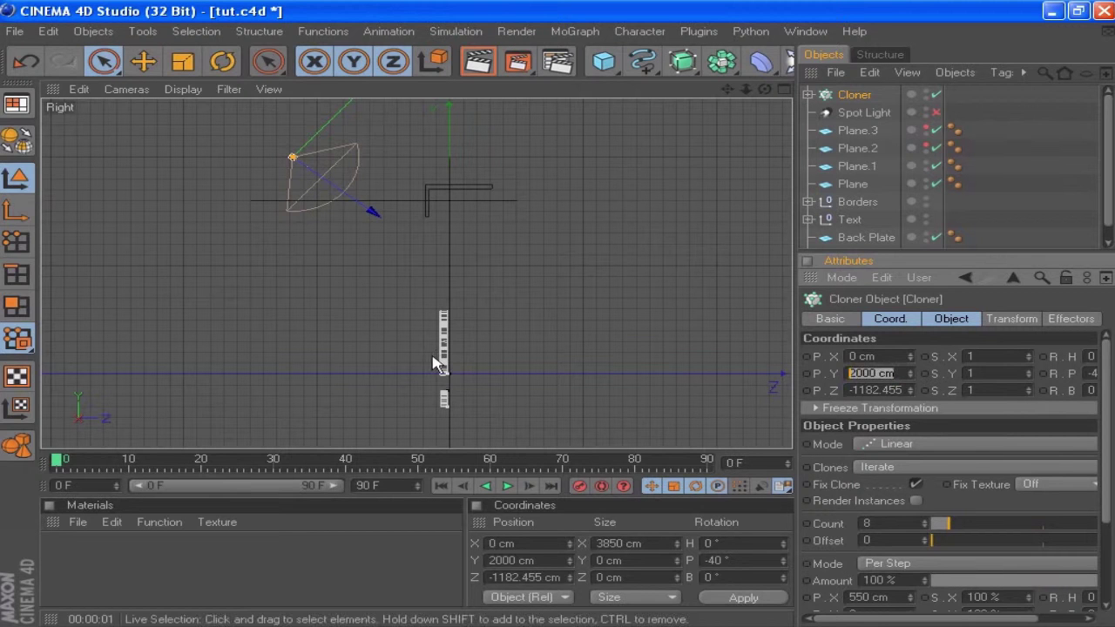
type("1500")
key("Return")
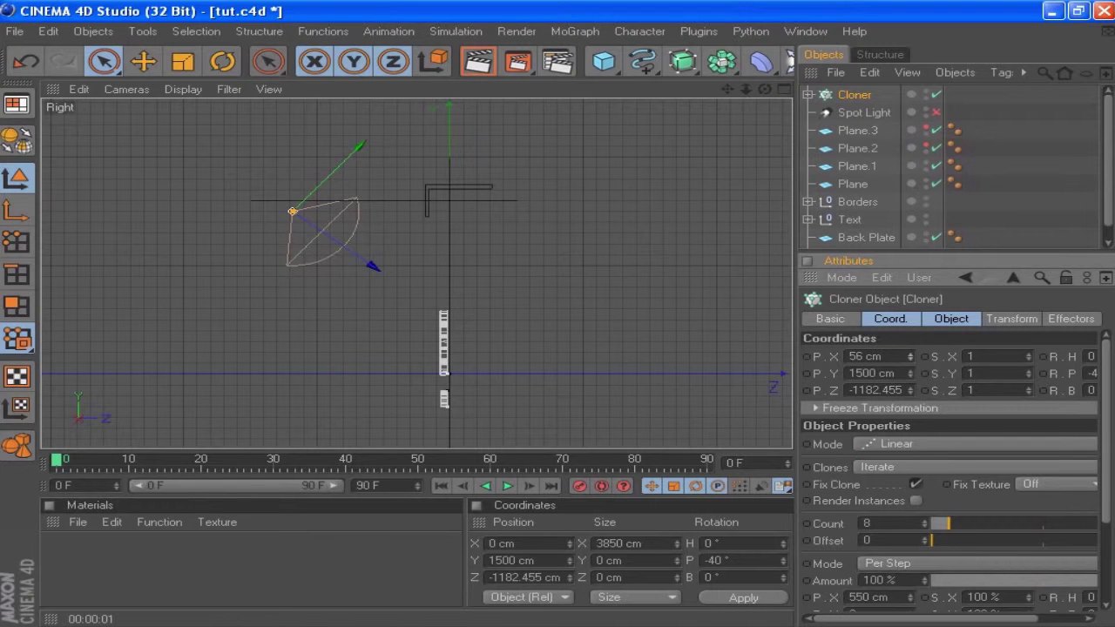
key("ctrl+z")
Set the Cloner's Z position to 0 cm.
left_click_drag(912, 389, 912, 302)
left_click_drag(853, 389, 1054, 411)
type("0")
key("Return")
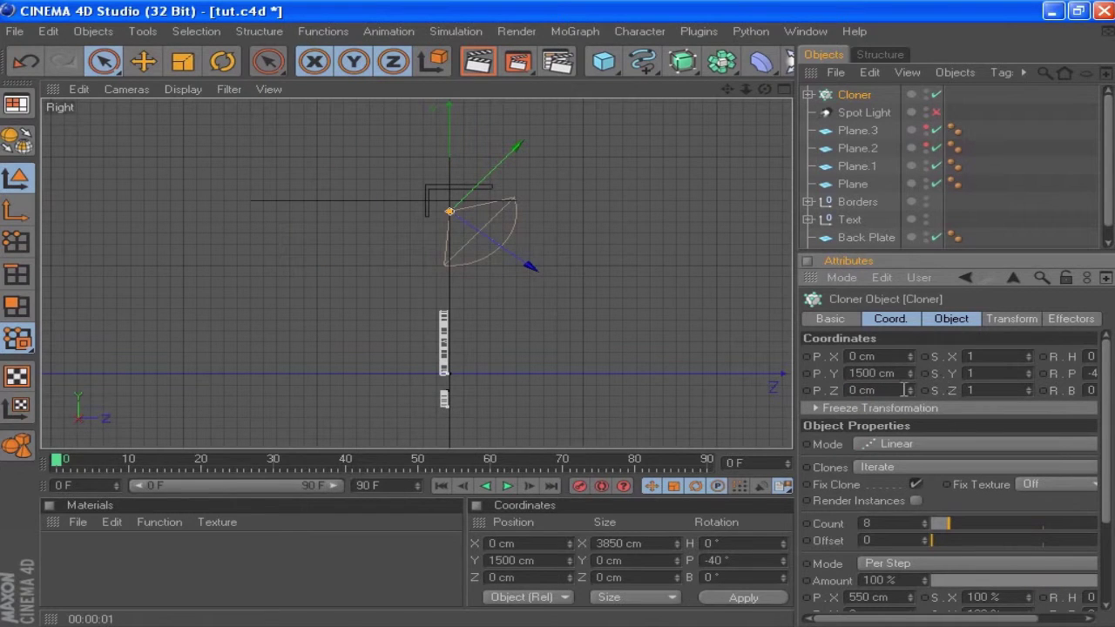
Set the Cloner's Z position to -30 cm and try nudging the row of lights freehand in the side view.
left_click_drag(905, 389, 570, 403)
key("Return")
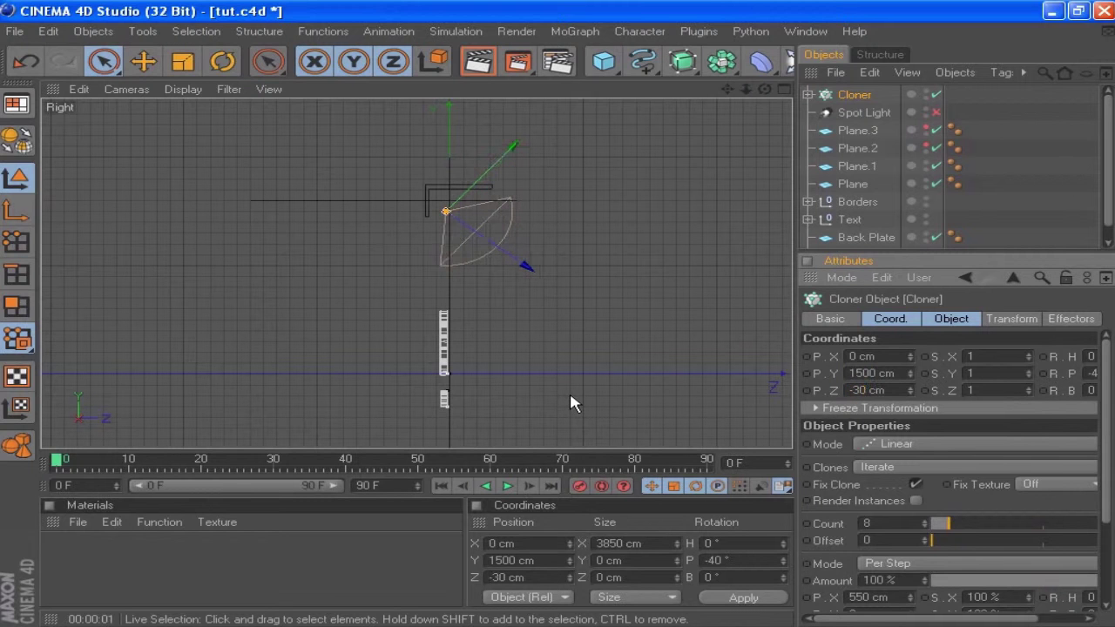
scroll(566, 228, "up", 2)
scroll(585, 218, "up", 2)
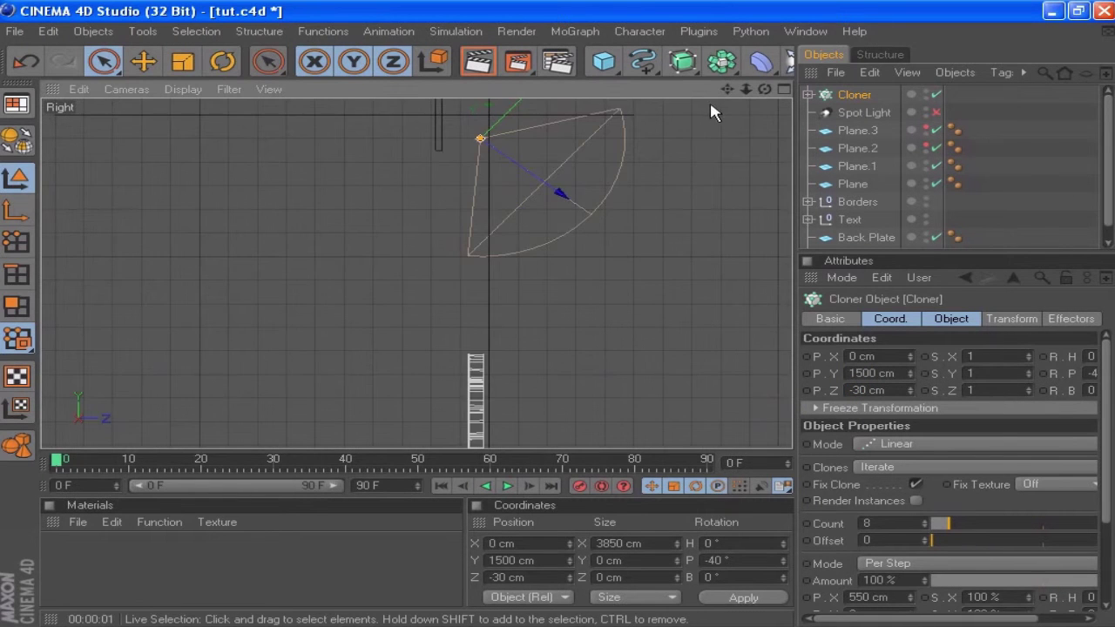
left_click_drag(727, 92, 703, 159)
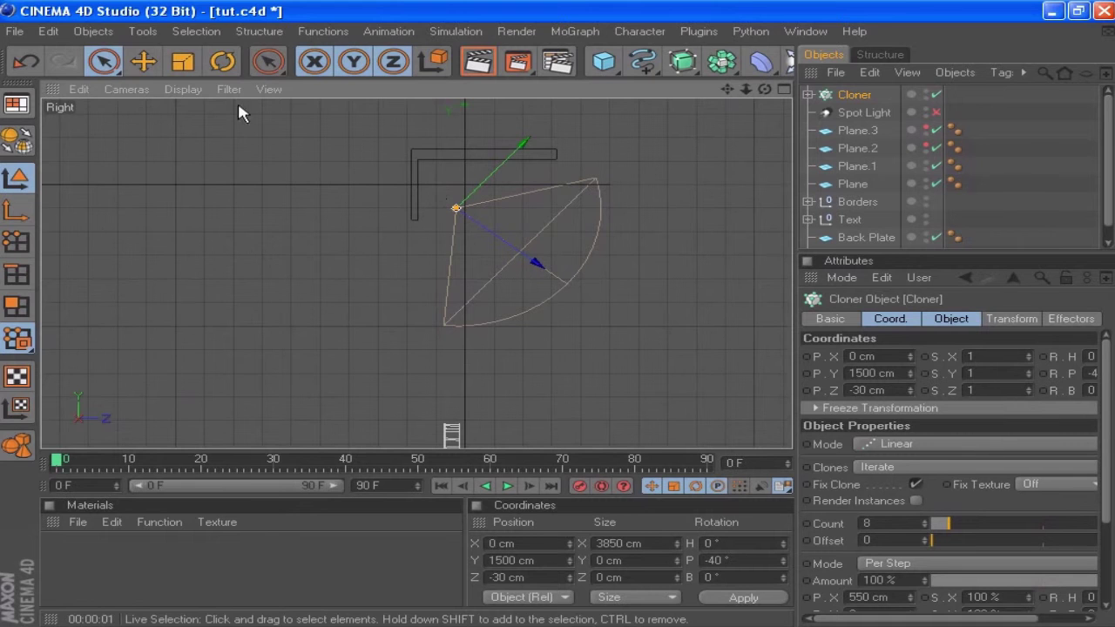
left_click_drag(456, 213, 442, 212)
key("ctrl+z")
Set the Cloner's Z position to -100 cm.
left_click(865, 391)
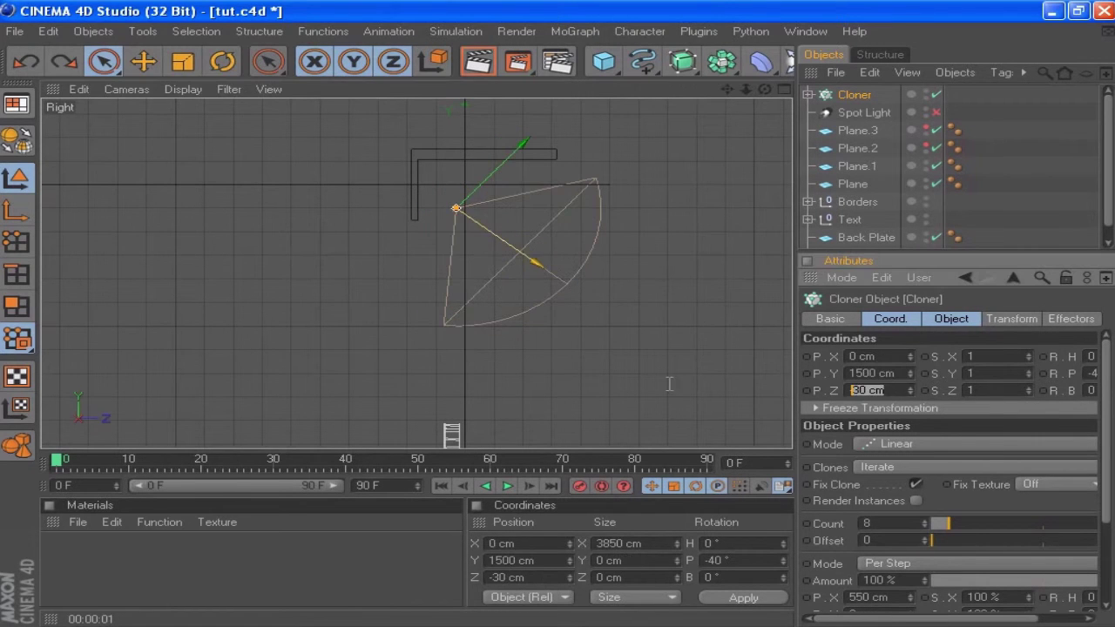
type("-100")
key("Return")
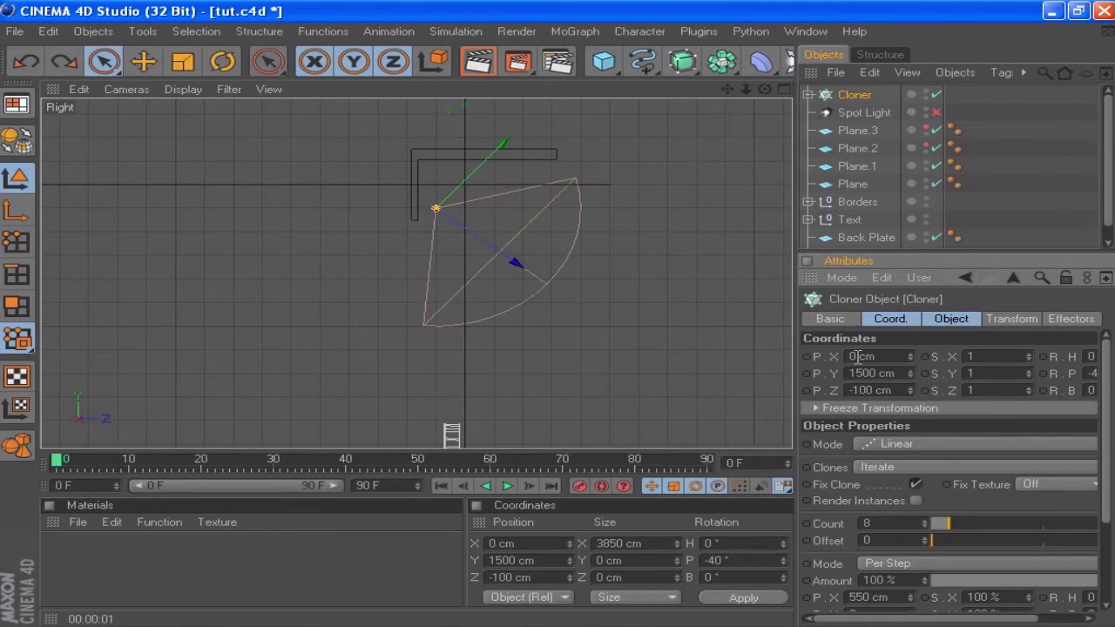
Try the Cloner at a Y position of 1600 cm, and settle on 1550 cm.
key("Return")
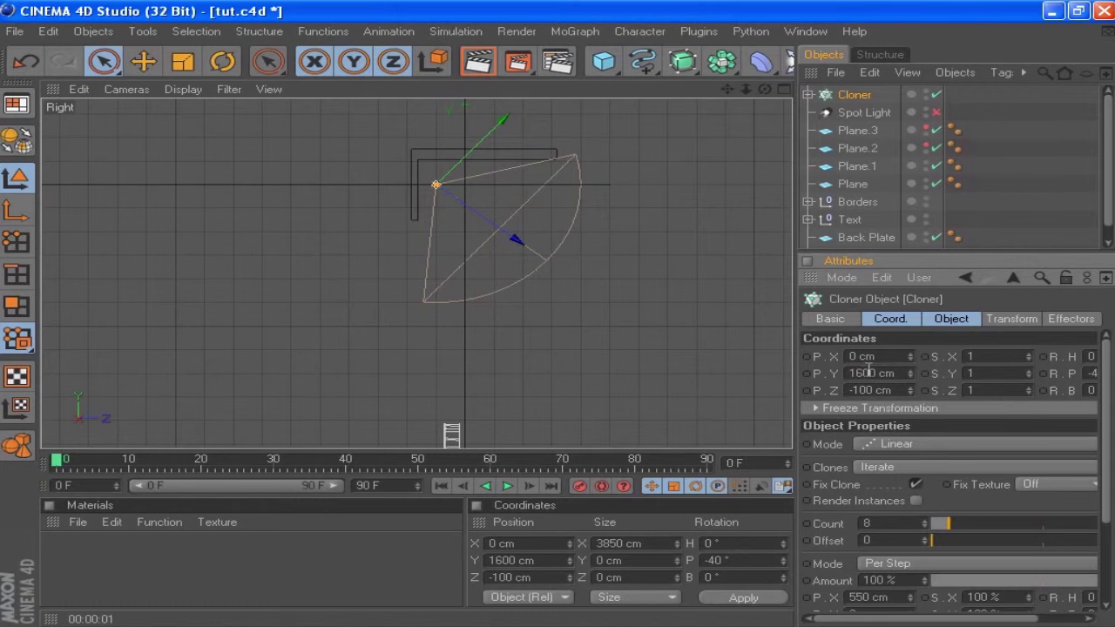
key("Delete")
key("Delete")
type("55")
key("Return")
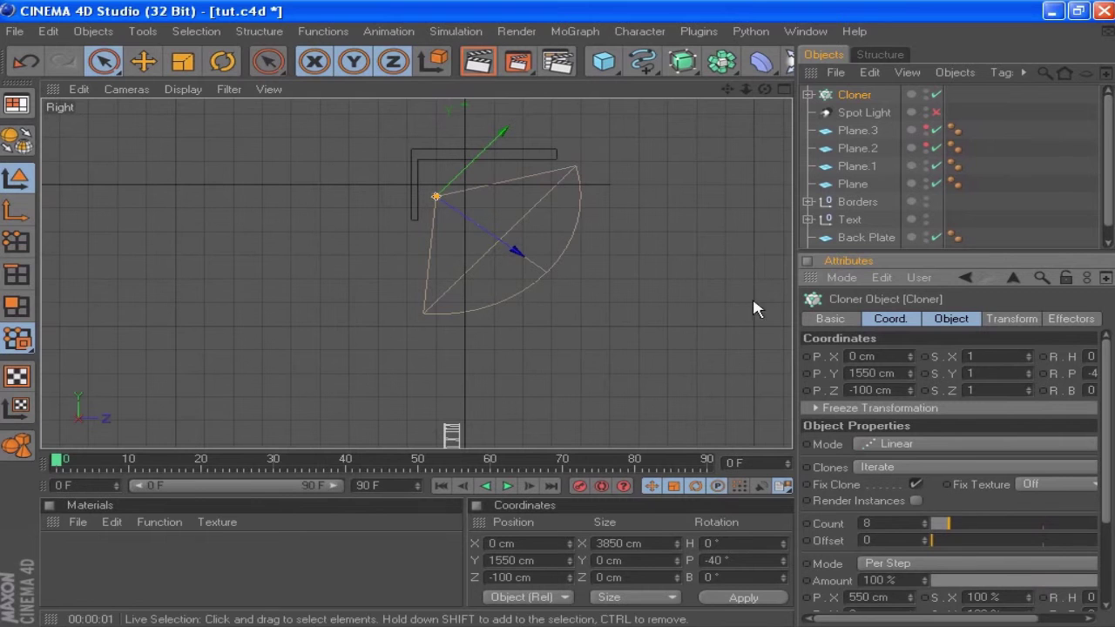
Duplicate the Cloner and set the copy's pitch rotation to 40°.
left_click(745, 89)
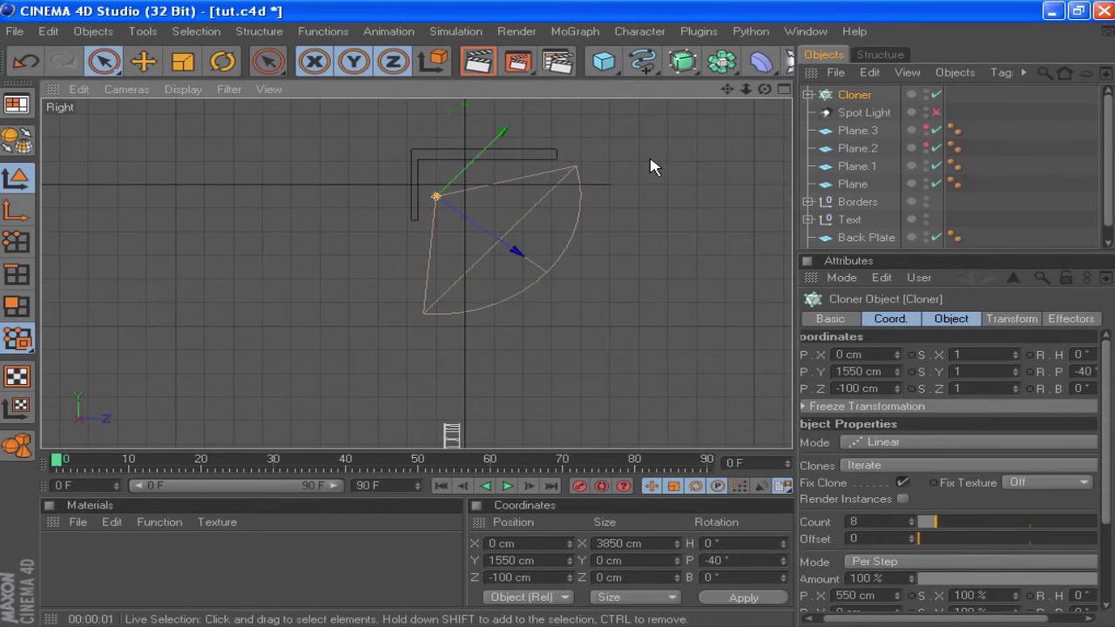
left_click(864, 98)
key("ctrl+c")
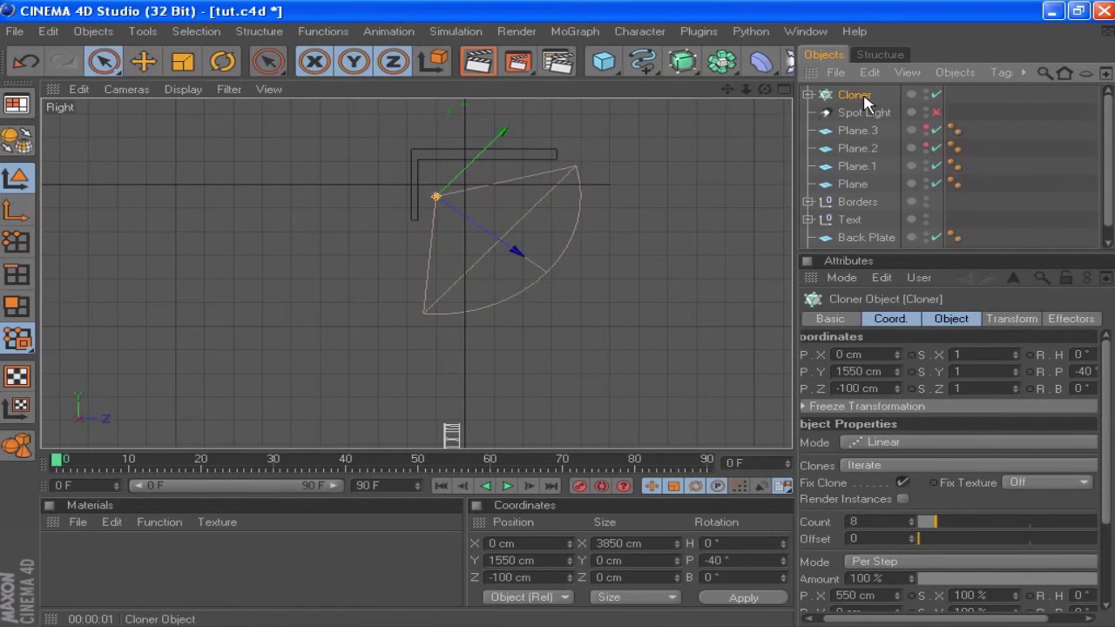
key("ctrl+v")
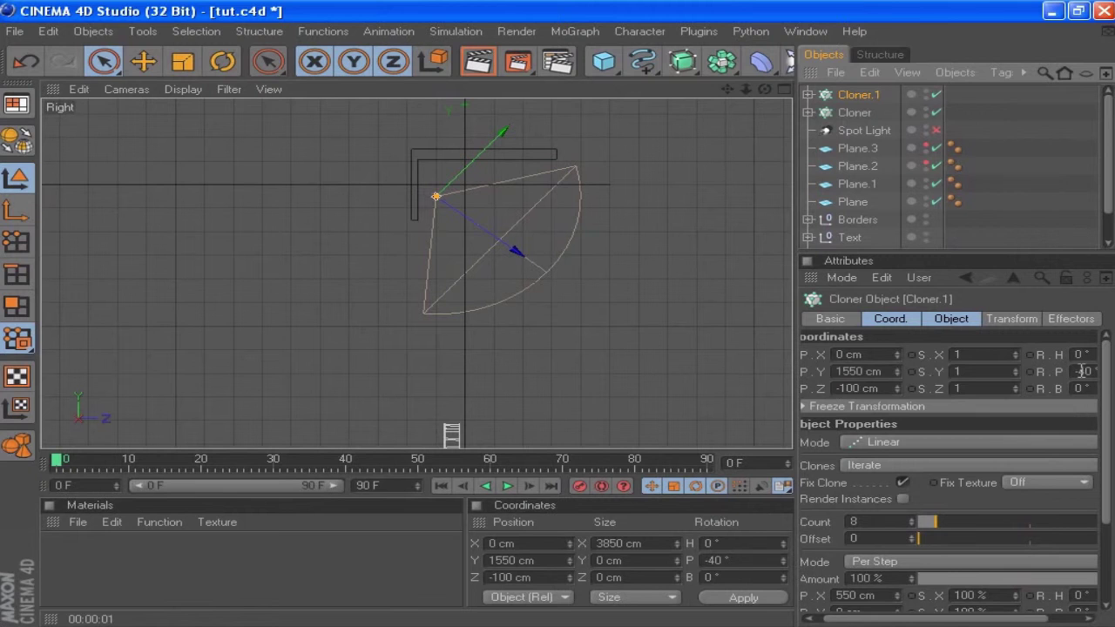
left_click(1081, 371)
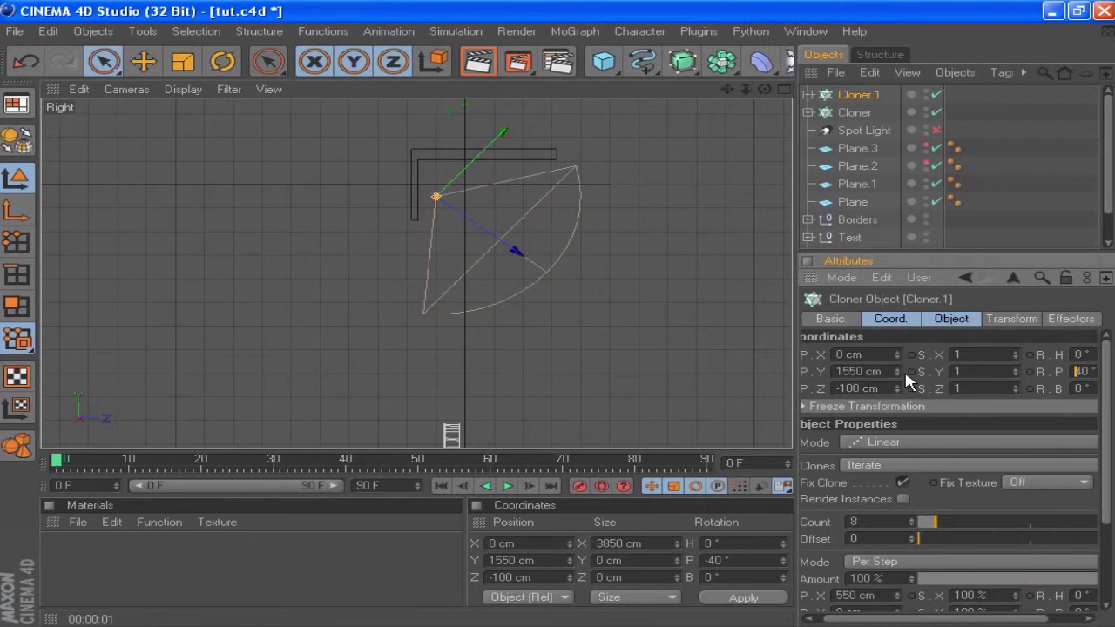
key("Return")
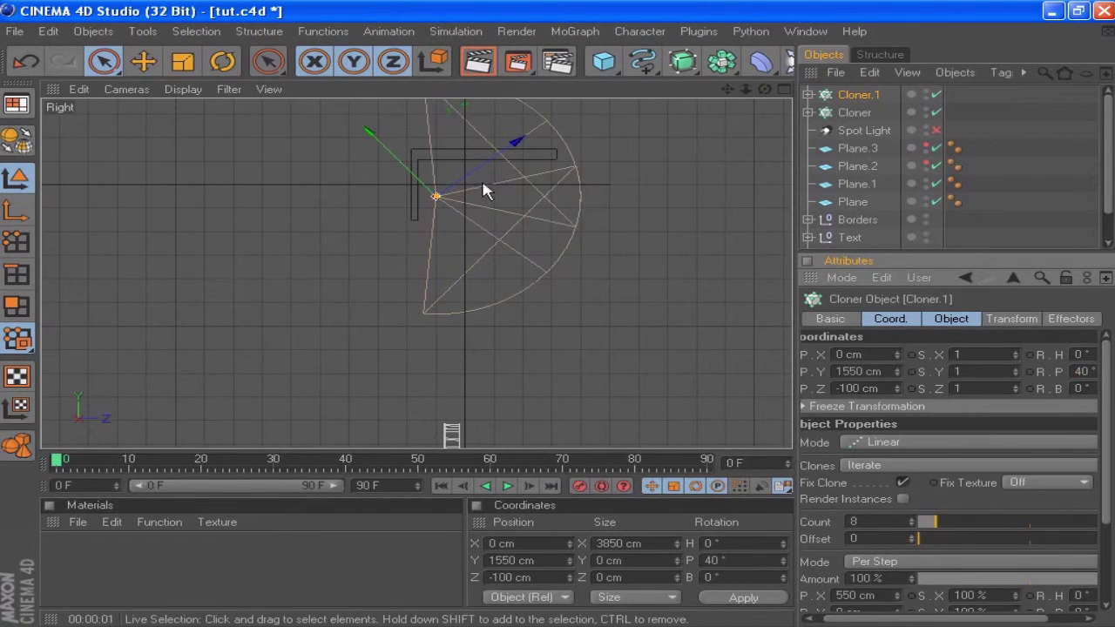
Set the duplicate Cloner's Y position to -1550 cm so its lights sit inside the lower border.
left_click(838, 371)
type("-")
key("Return")
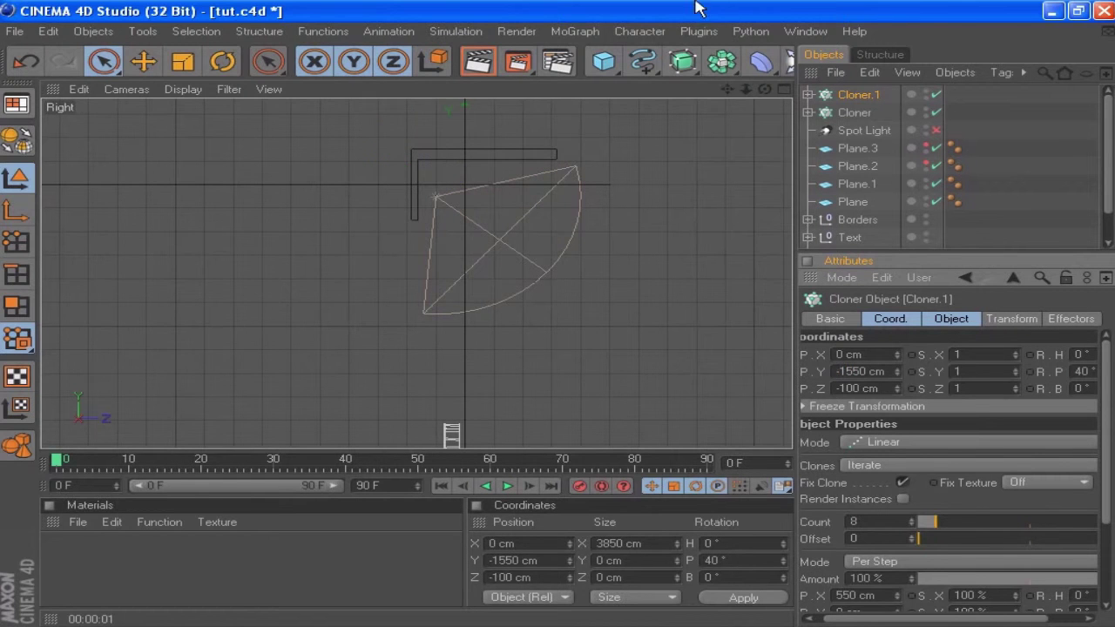
left_click_drag(727, 89, 729, 137)
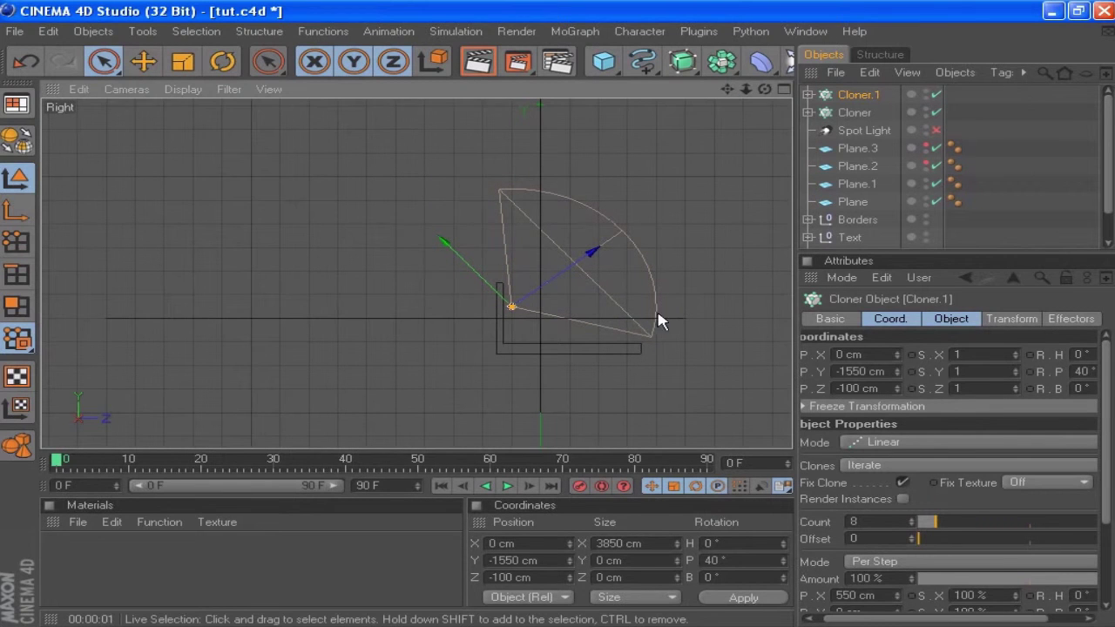
left_click_drag(727, 89, 679, 289)
Select both Cloners together and set their X position to 100 cm.
scroll(671, 279, "down", 3)
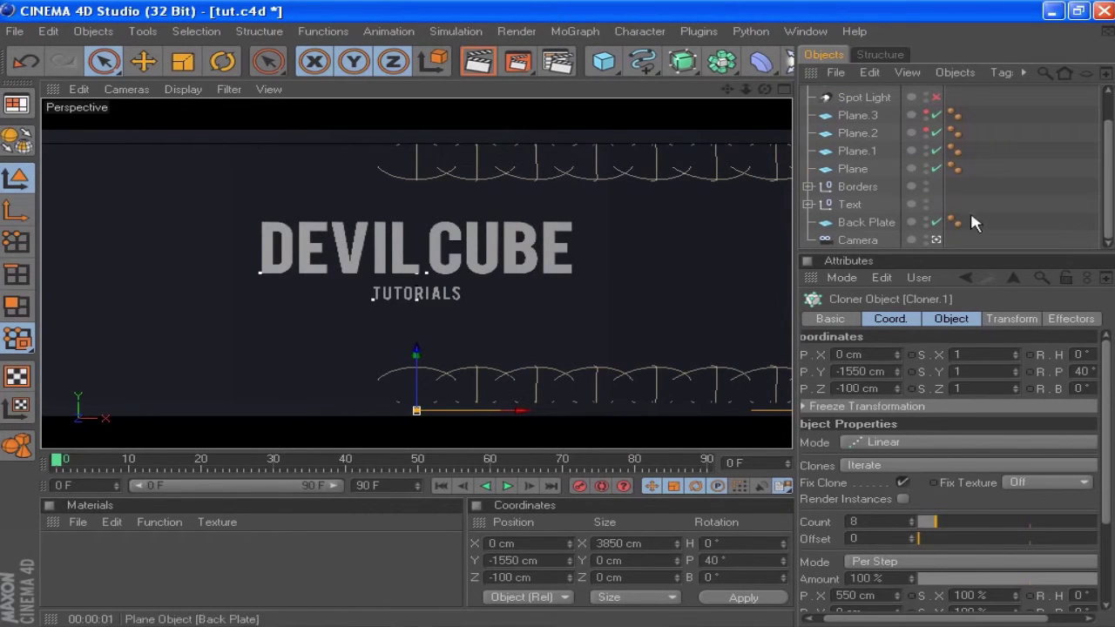
scroll(869, 169, "up", 2)
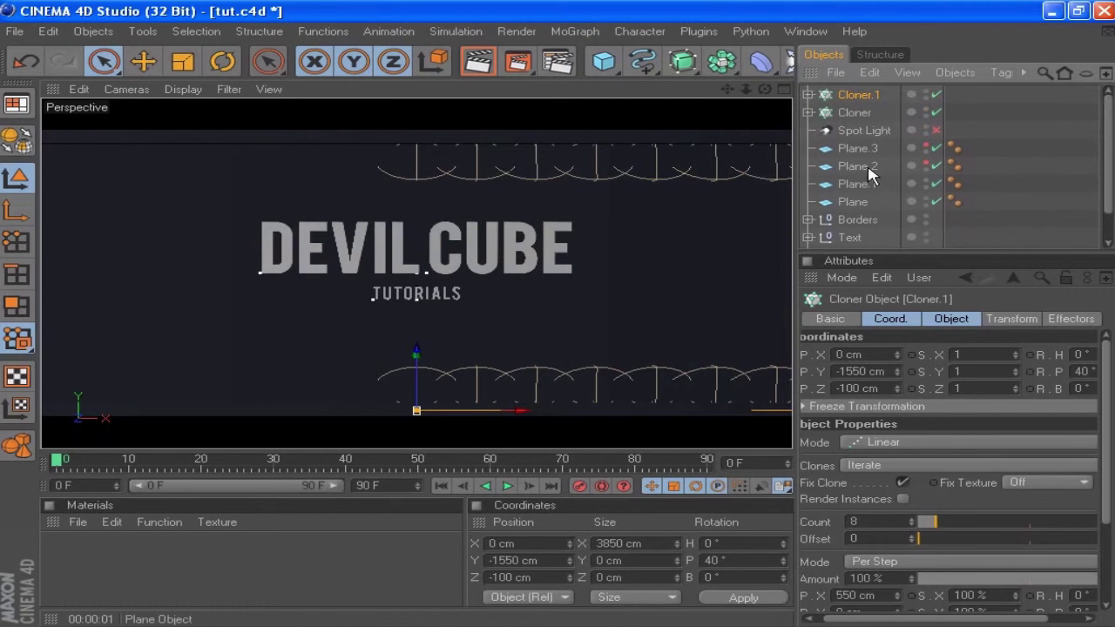
left_click(849, 112, "ctrl")
left_click(871, 355)
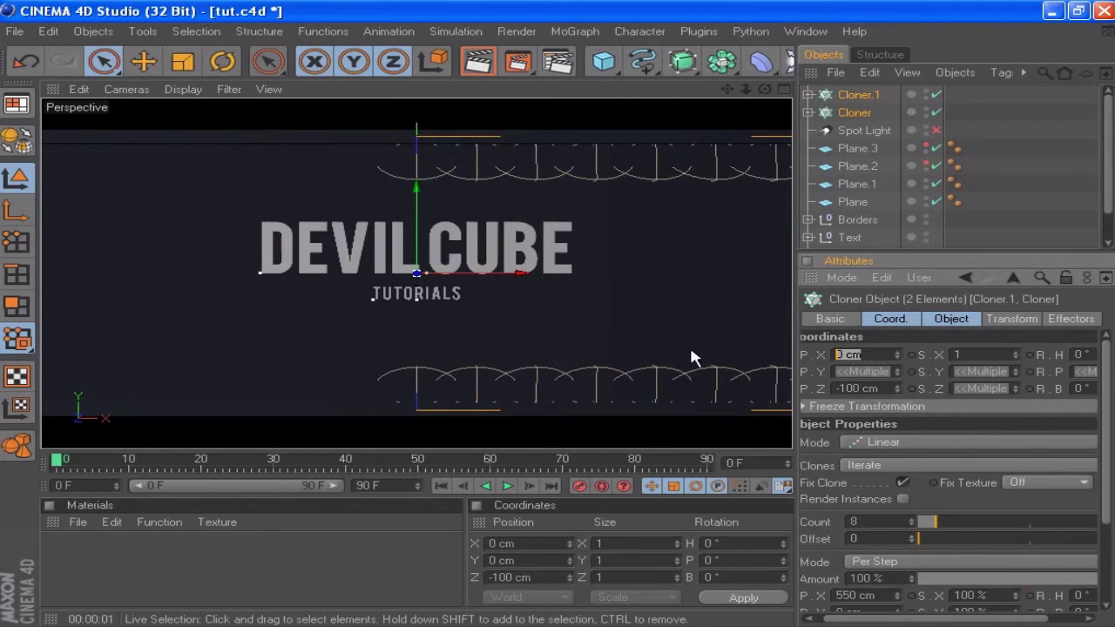
type("100")
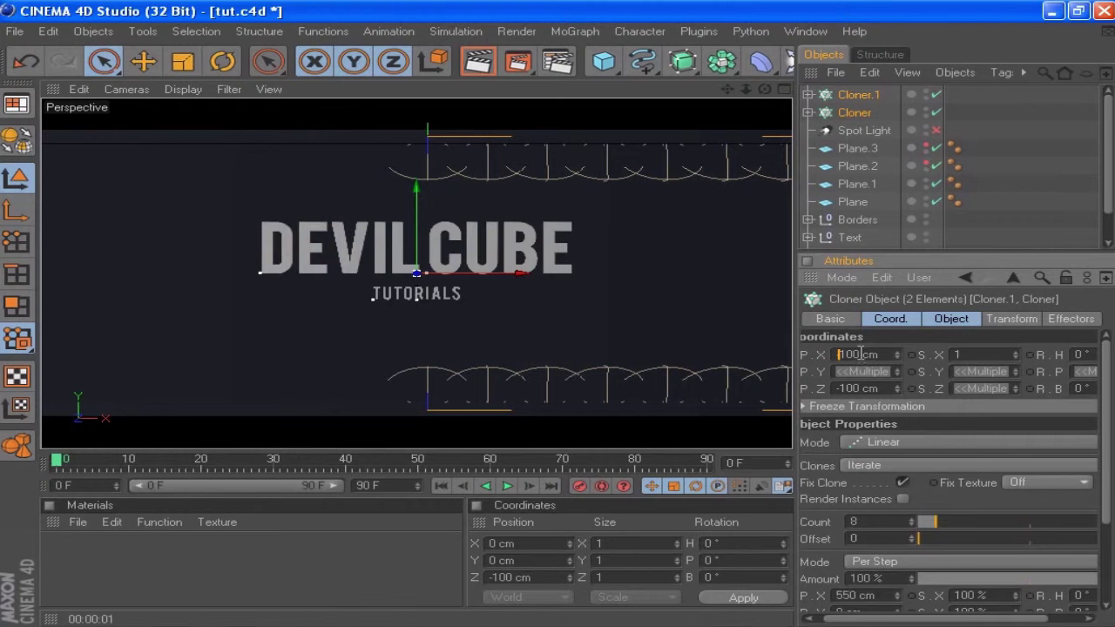
Shift both Cloners along negative X, trying values such as -4000 cm, and settle on an X position of -3500 cm.
key("BackSpace")
type("5")
key("Return")
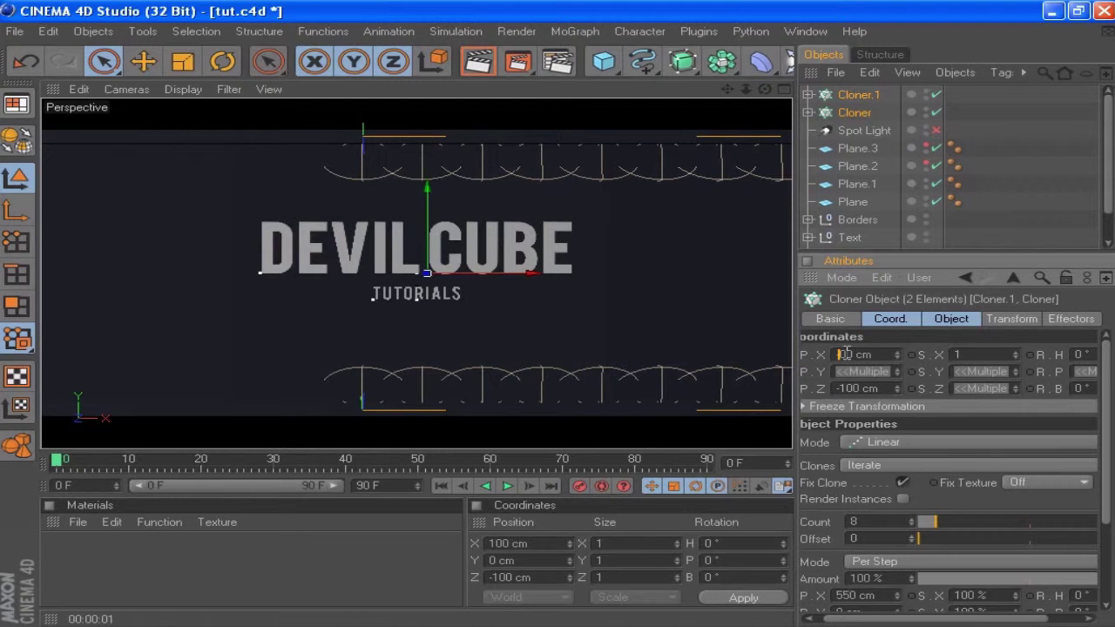
key("Return")
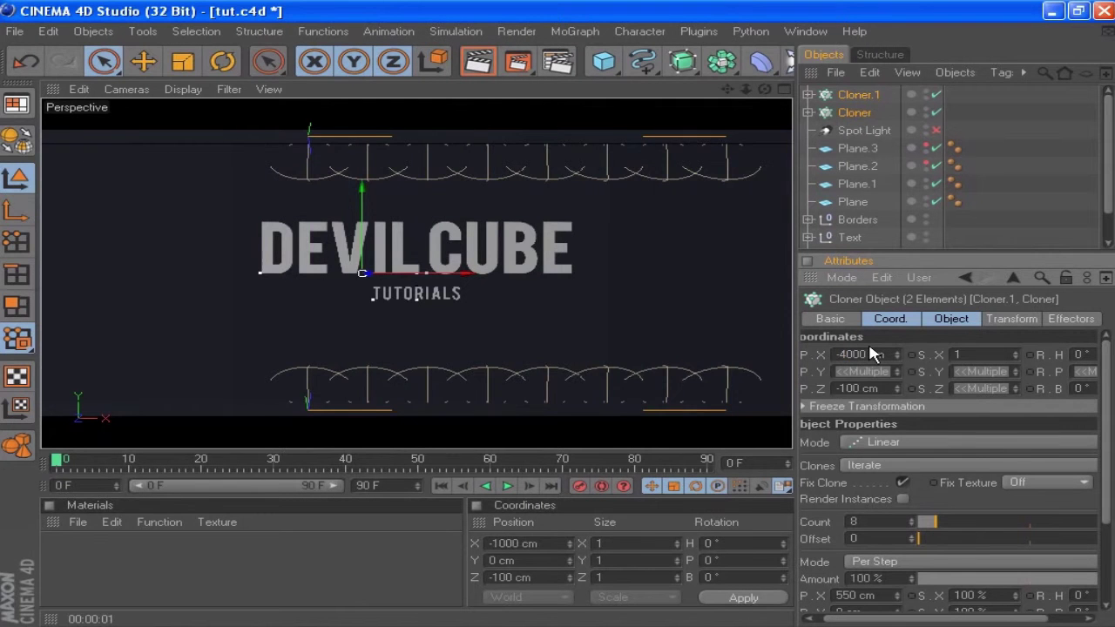
key("Return")
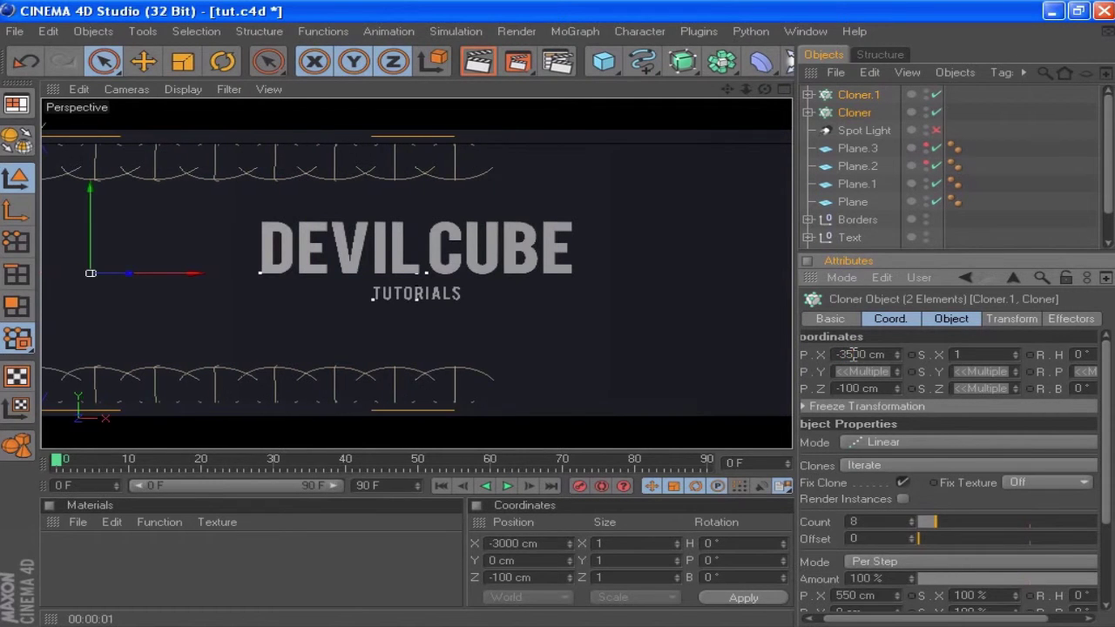
Raise the clone count of both Cloners to 14 so the light rows span the whole frame.
left_click(913, 519)
left_click(913, 519)
left_click(913, 520)
left_click(912, 519)
left_click(913, 519)
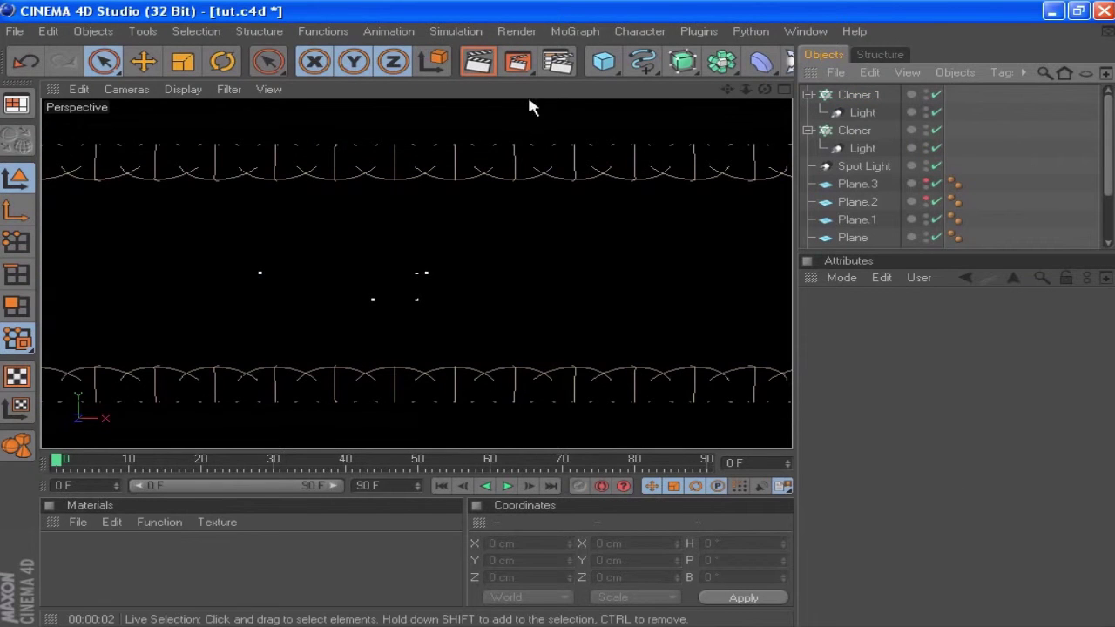
Render the perspective view to check the upper and lower rows of spot lights, and dismiss the preview.
left_click(477, 61)
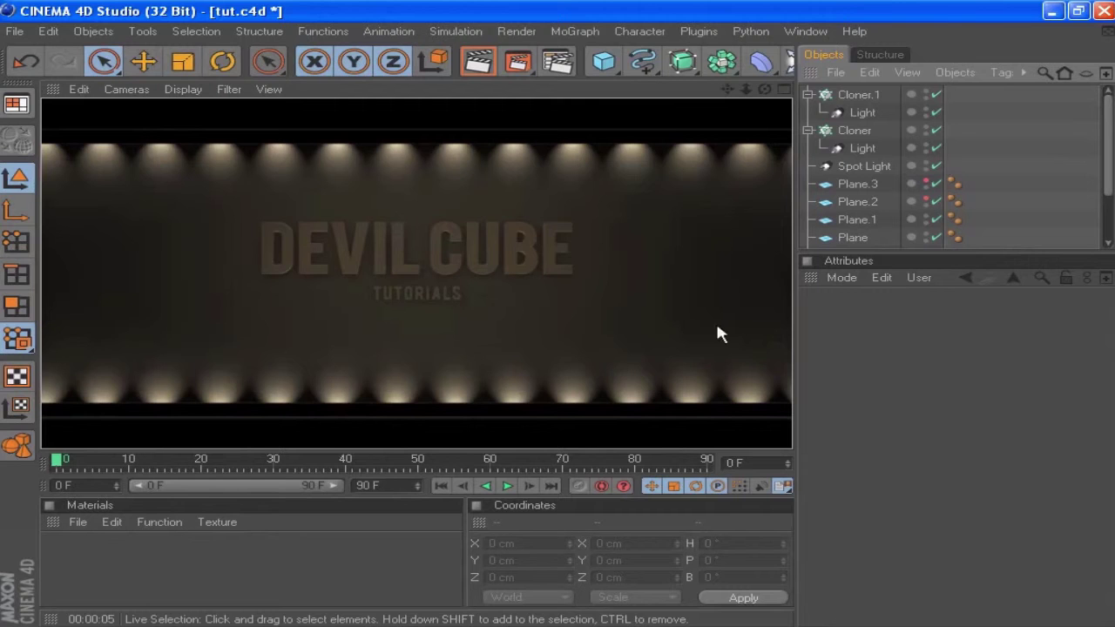
left_click(694, 319)
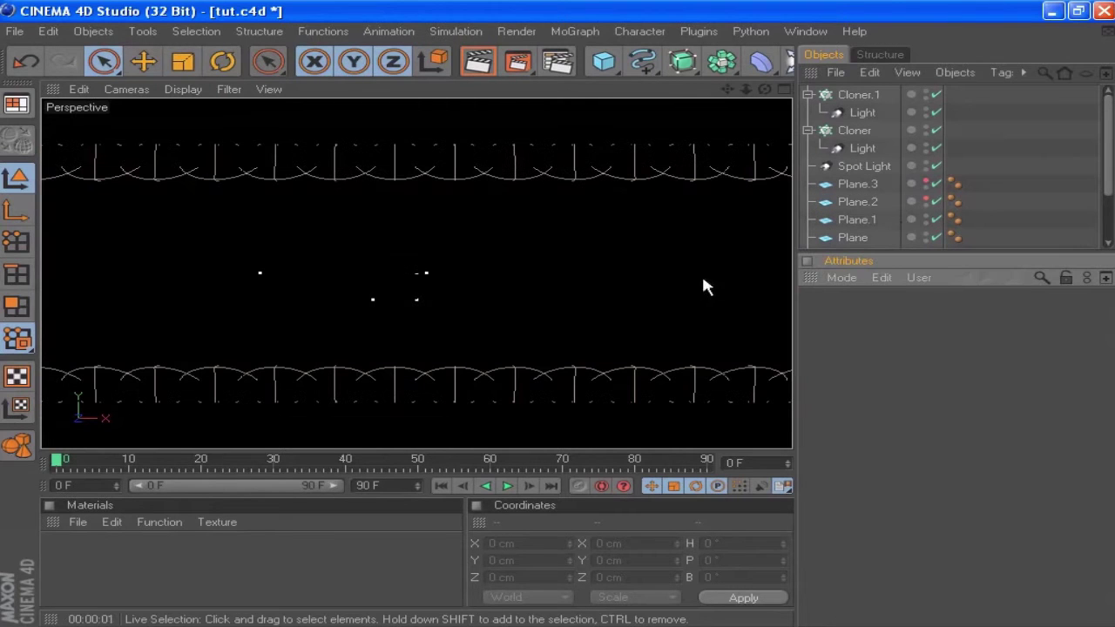
Collapse both Cloner hierarchies and hide the original Cloner's upper row of lights in the viewport.
left_click(808, 130)
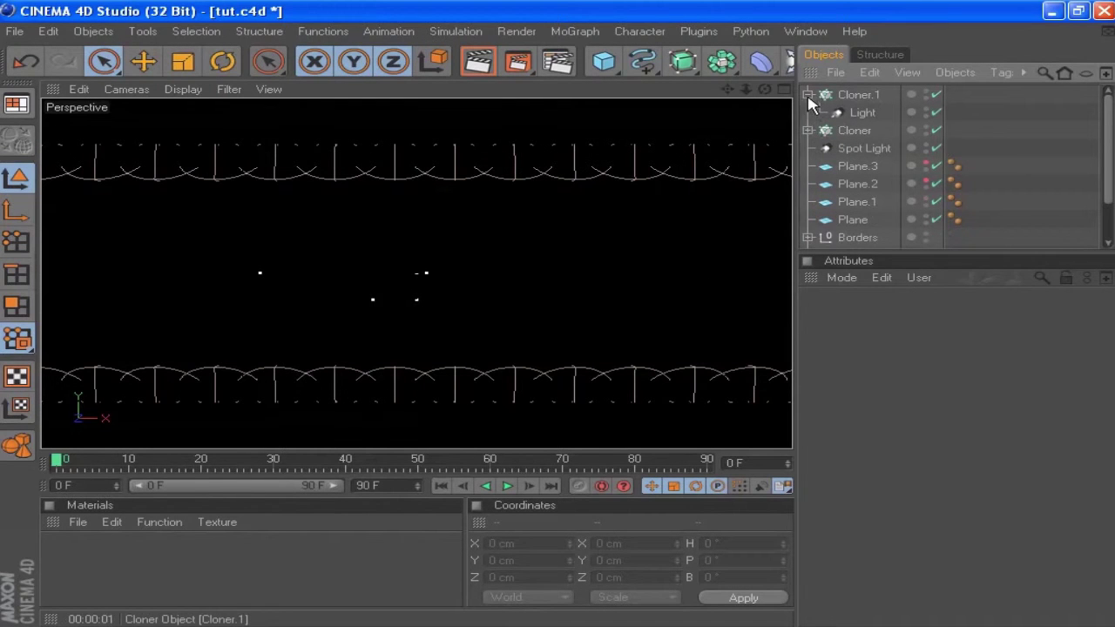
left_click(808, 95)
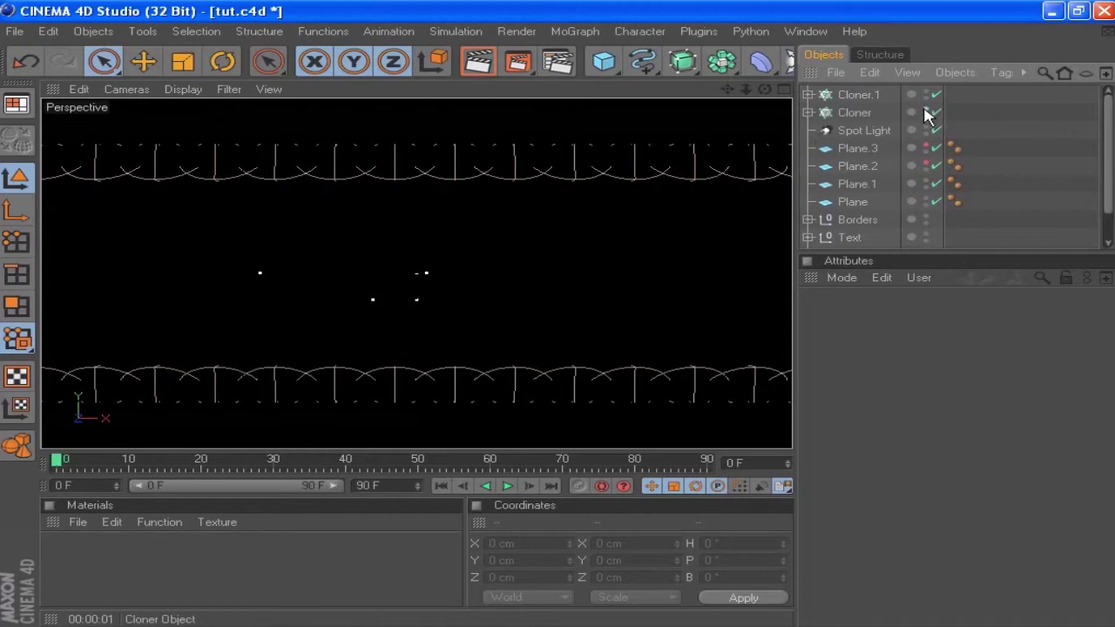
left_click(928, 93)
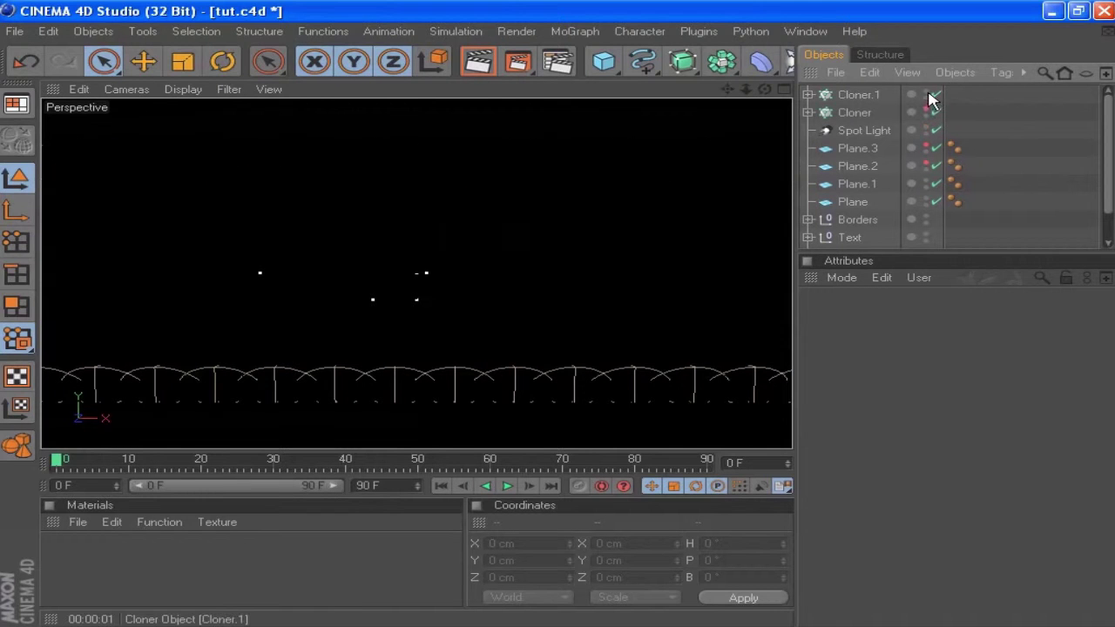
Disable the Light inside each Cloner and the separate Spot Light.
left_click(808, 113)
left_click(807, 95)
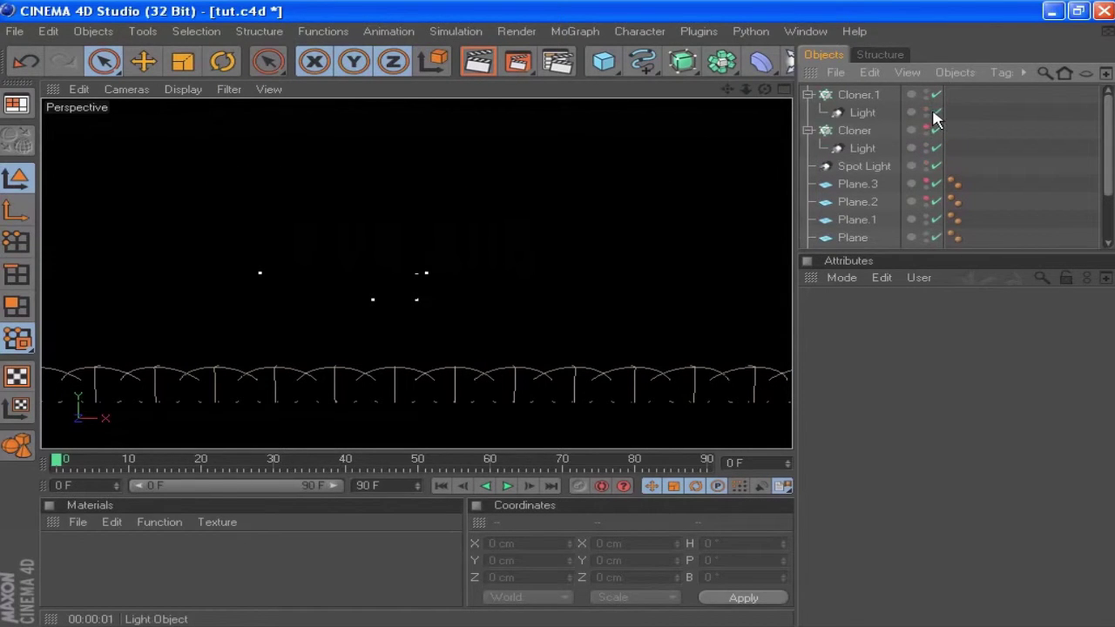
left_click(937, 114)
left_click(937, 148)
left_click(938, 165)
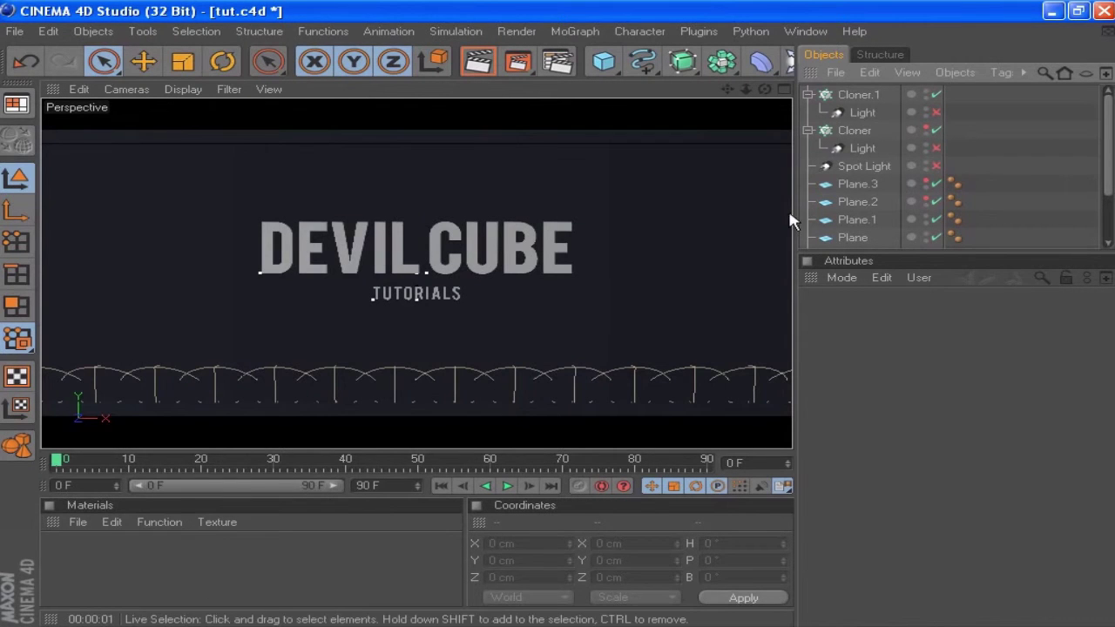
Duplicate the lower row's Cloner and collapse the hierarchies of the two existing Cloners.
left_click(809, 130)
left_click(850, 94)
key("ctrl+c")
key("ctrl+v")
left_click(808, 129)
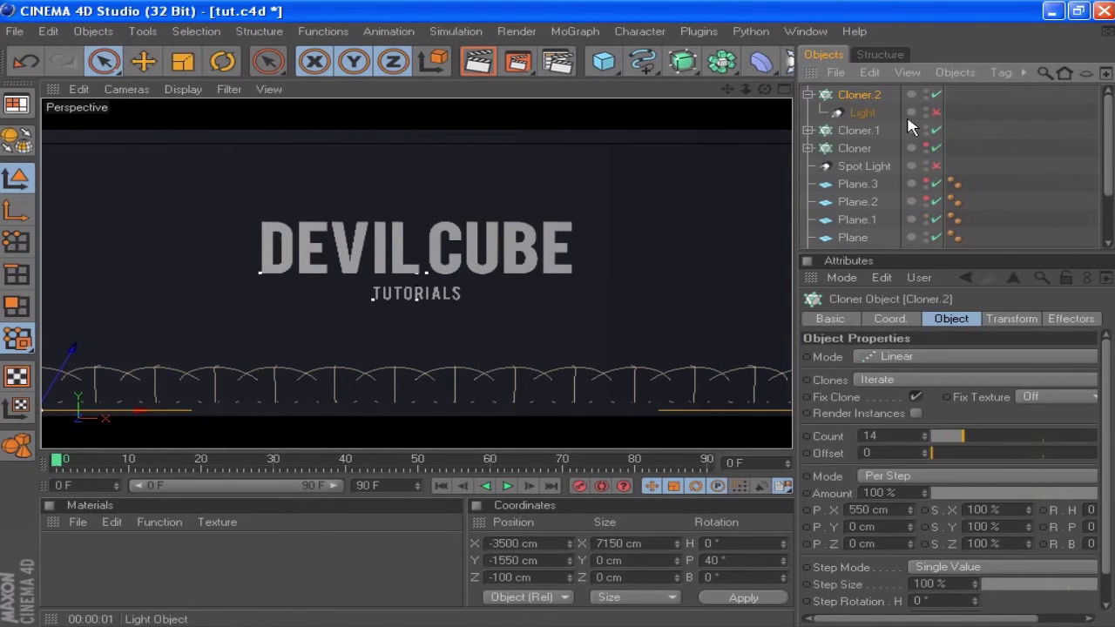
Set the intensity of the Light inside the new Cloner copy to 100 %.
left_click(862, 112)
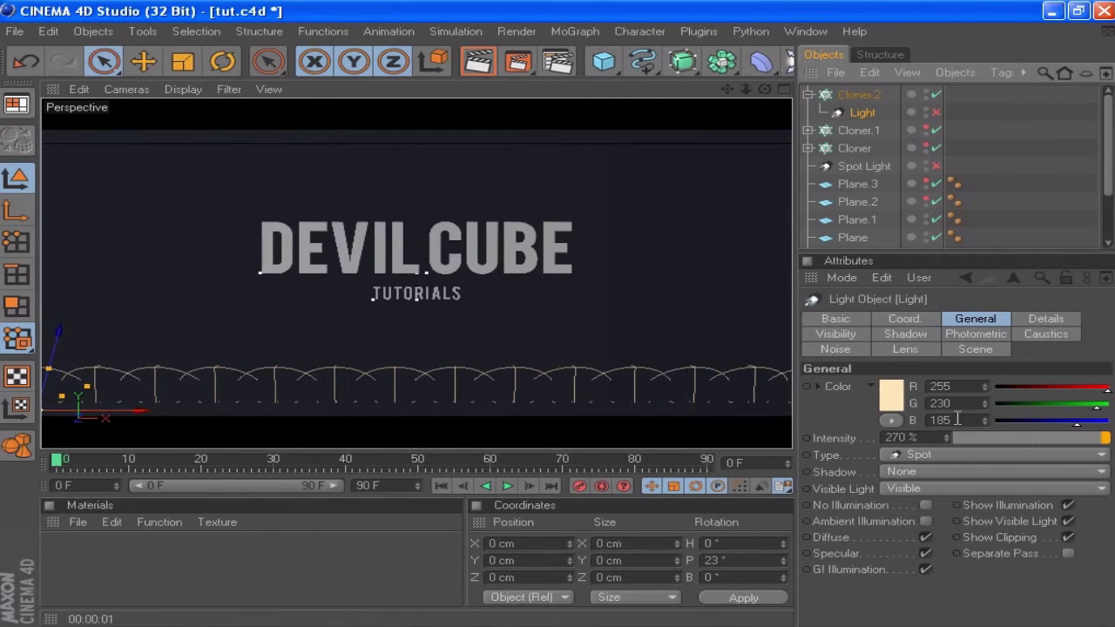
left_click(935, 437)
type("100")
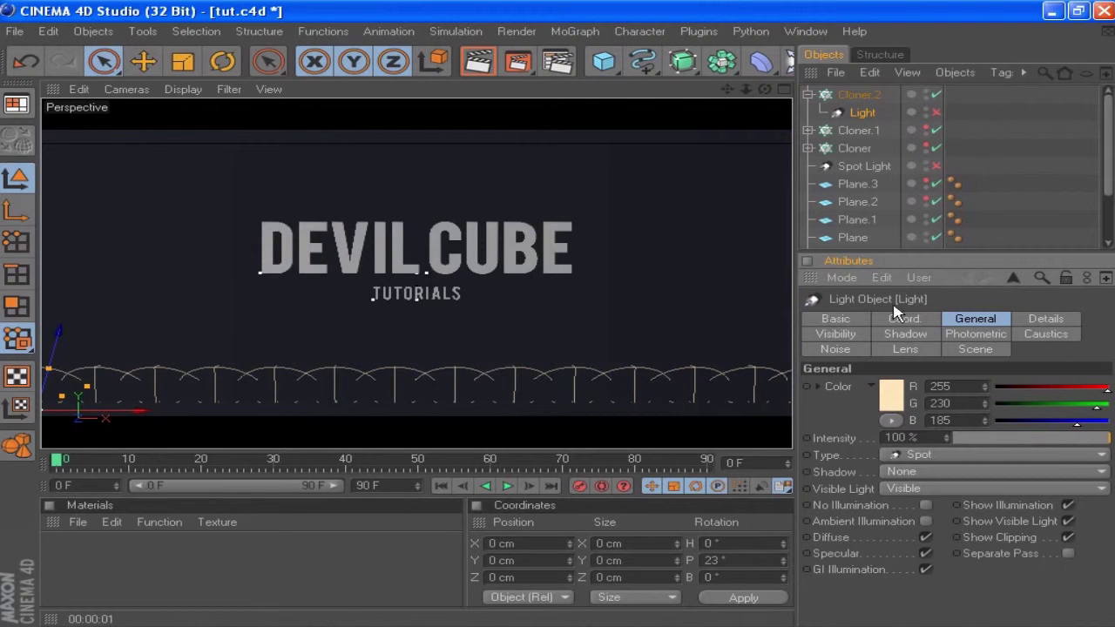
Set the new Light's color to green 220 and blue 195, and set its Visible Light option to None.
left_click(959, 402)
type("220")
left_click(951, 420)
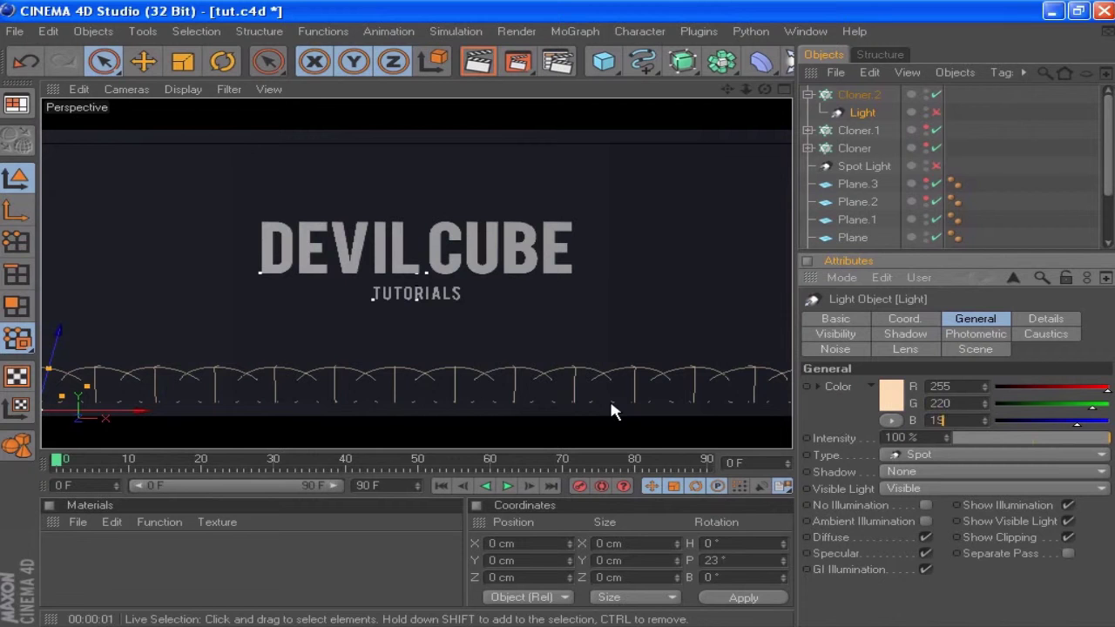
type("195")
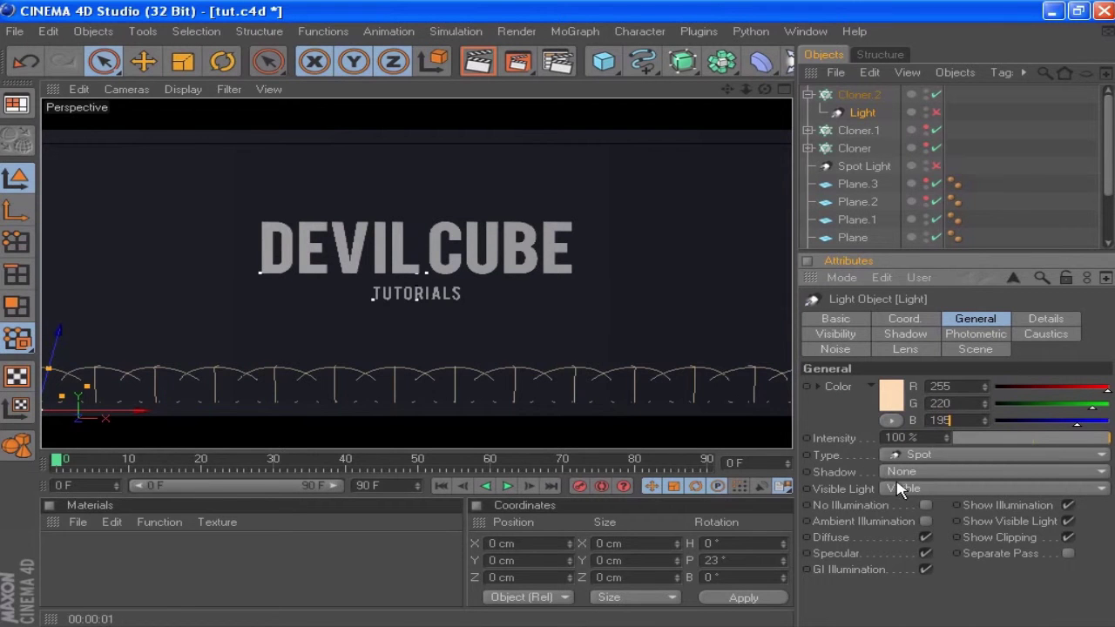
left_click(903, 488)
left_click(902, 506)
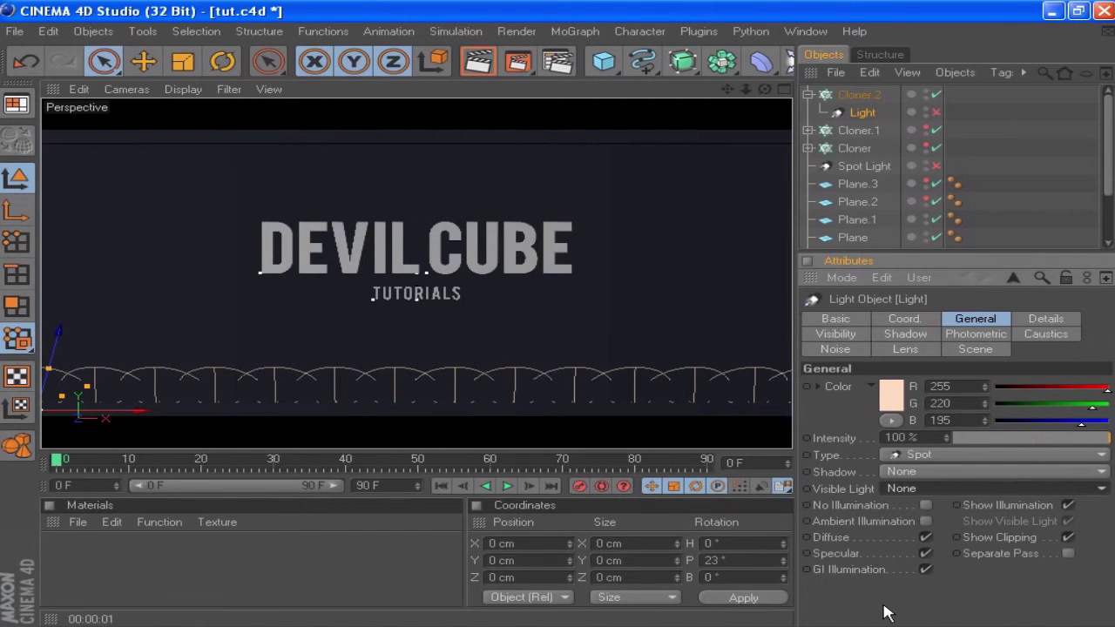
Set the outer angle of the new Cloner's Light to 100°.
left_click(836, 334)
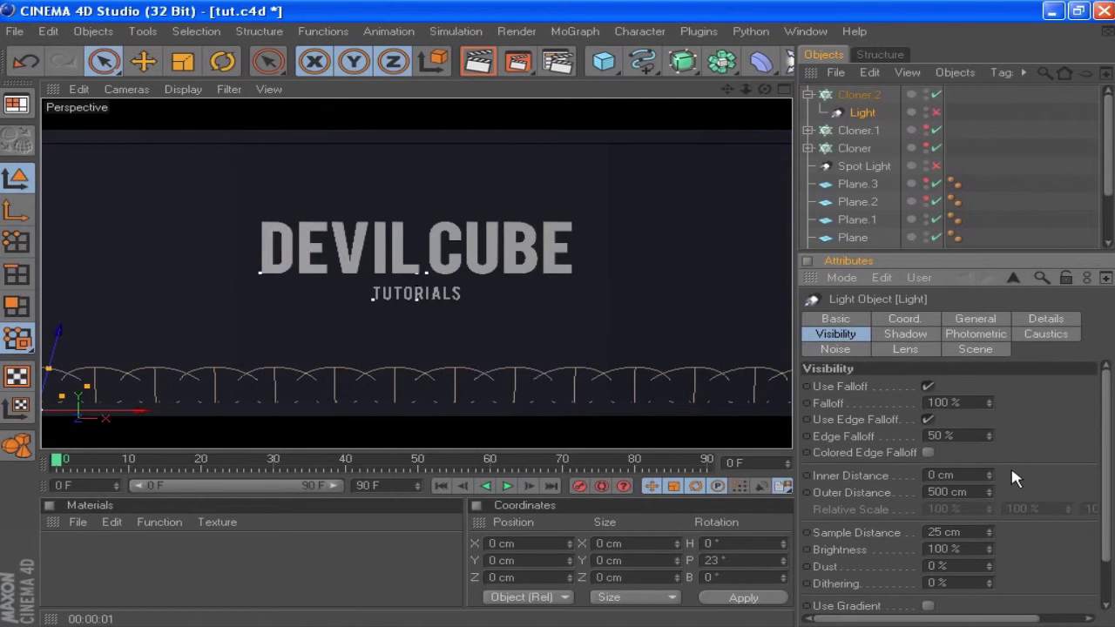
left_click(1036, 320)
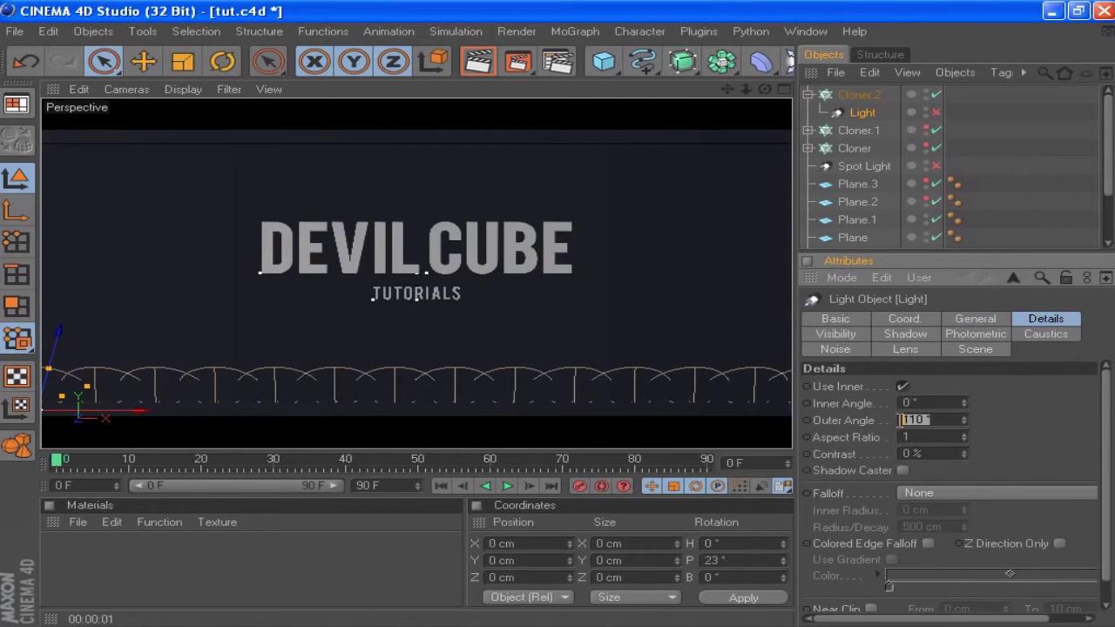
key("Return")
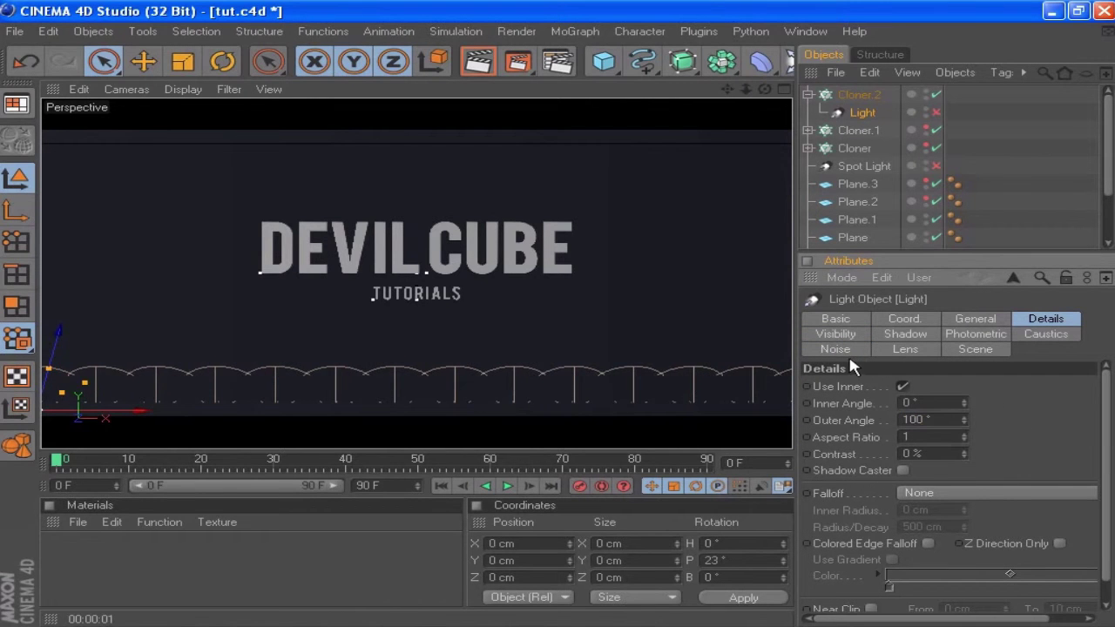
Enlarge the Light's cone in the Right view until its upper corner reaches the small text above it.
left_click(784, 89)
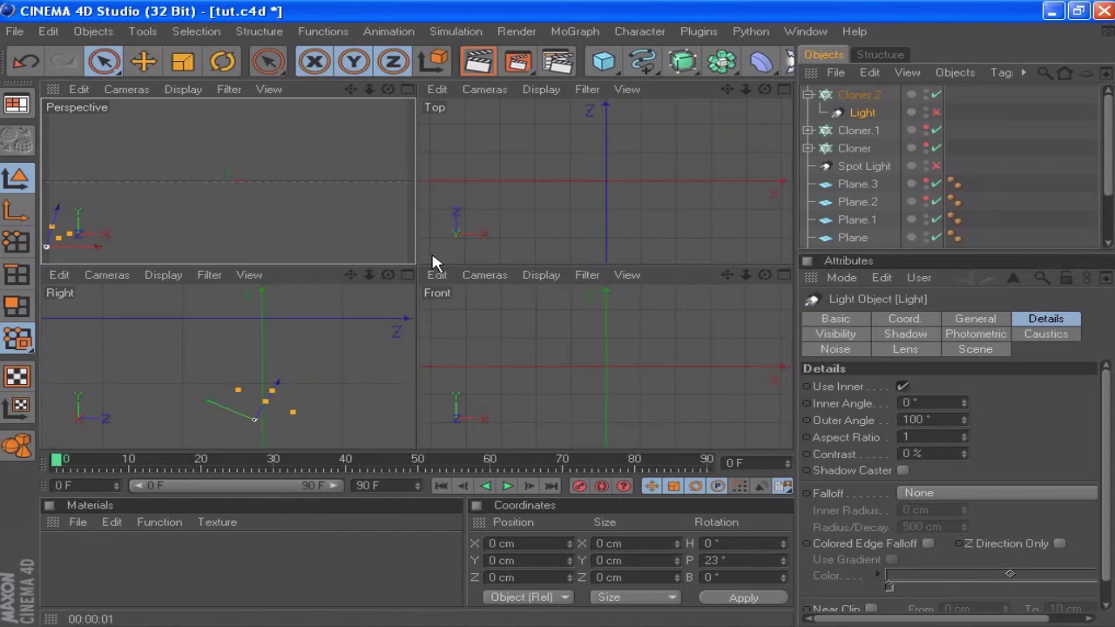
left_click(407, 274)
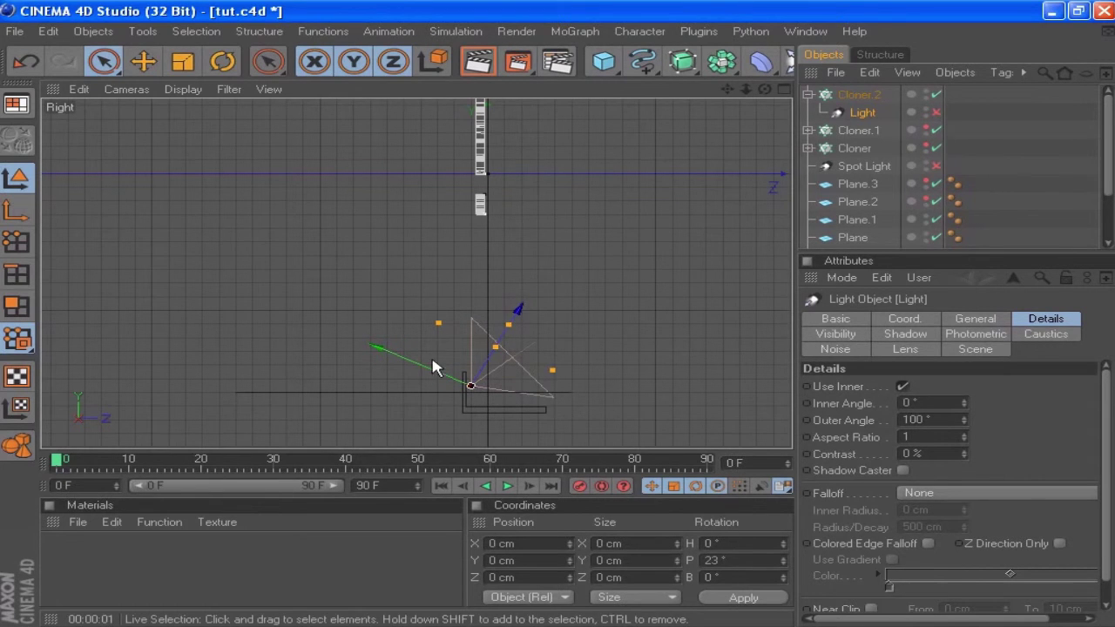
middle_click_drag(460, 383, 447, 380, "alt")
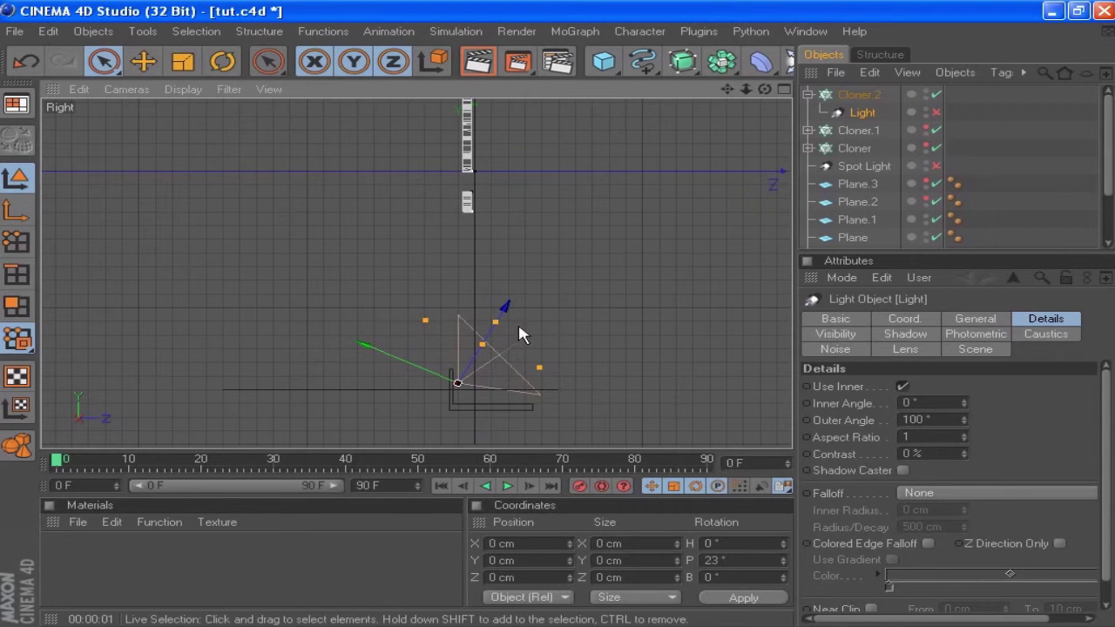
left_click_drag(495, 322, 537, 256)
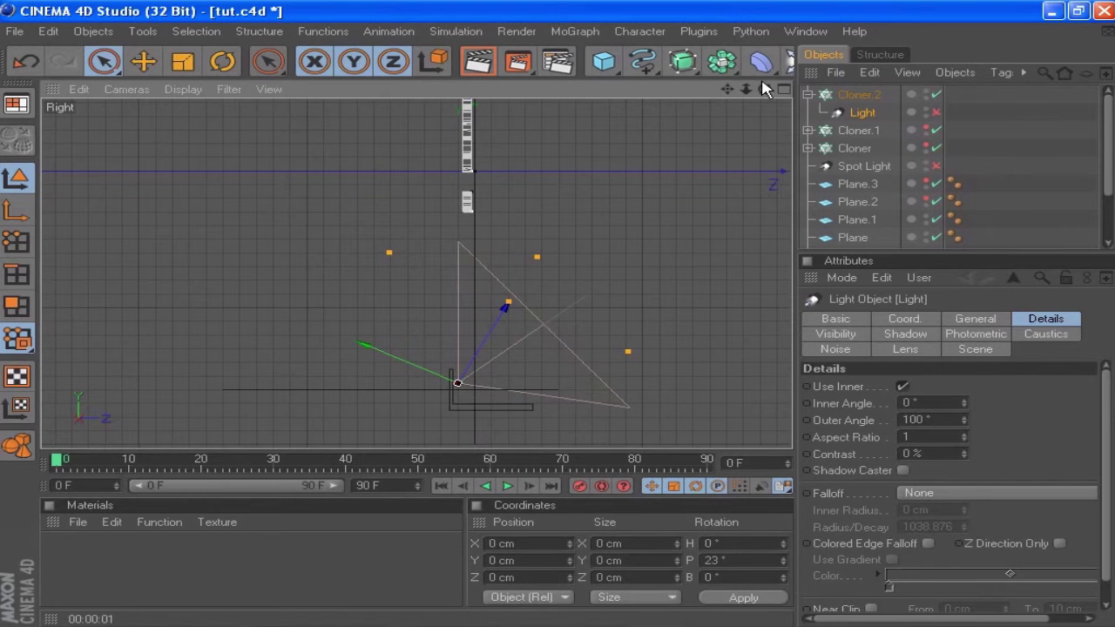
left_click_drag(537, 258, 567, 207)
Duplicate the newest Cloner together with its Light.
left_click(849, 96)
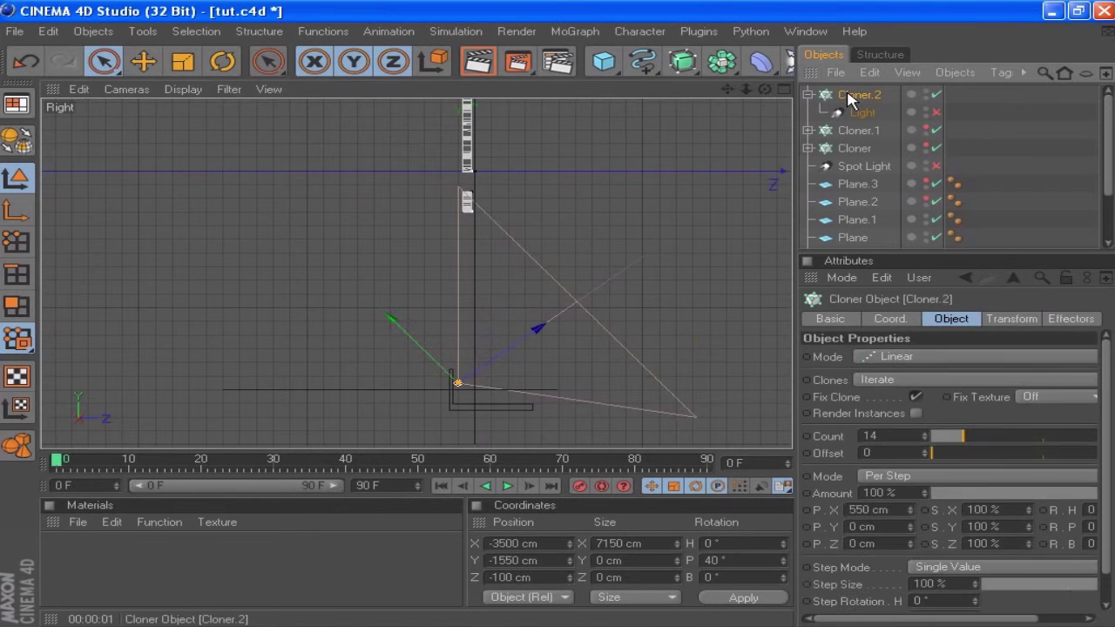
key("ctrl+c")
key("ctrl+v")
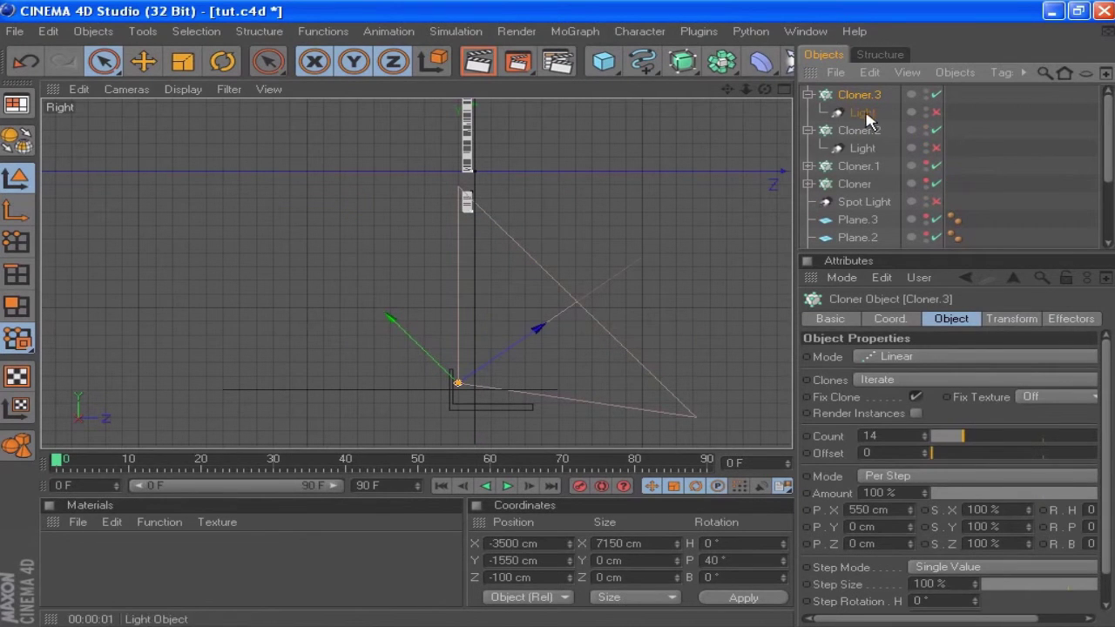
Set the duplicated Cloner's pitch rotation to -40° and its Y position to 1550 cm.
left_click(1011, 319)
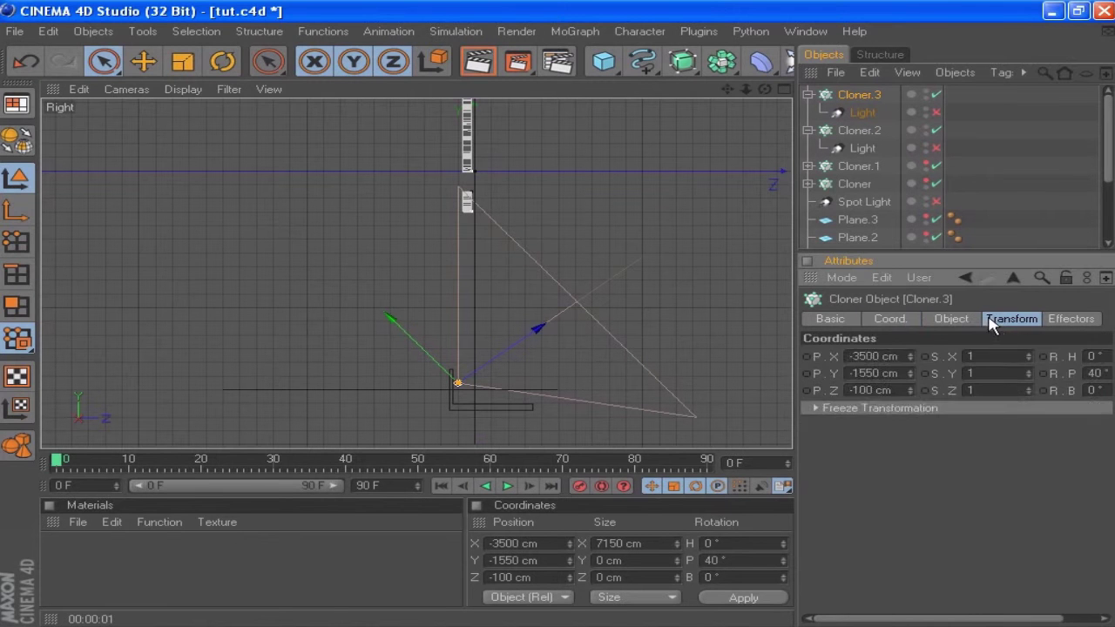
left_click(943, 320)
left_click(910, 320)
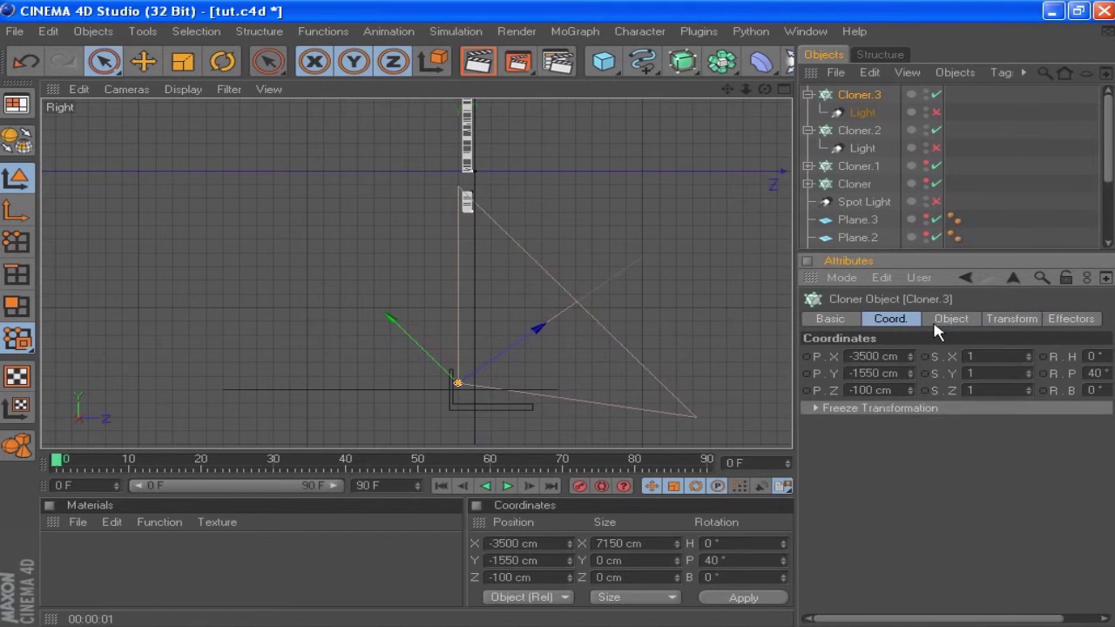
left_click_drag(1075, 527, 952, 515)
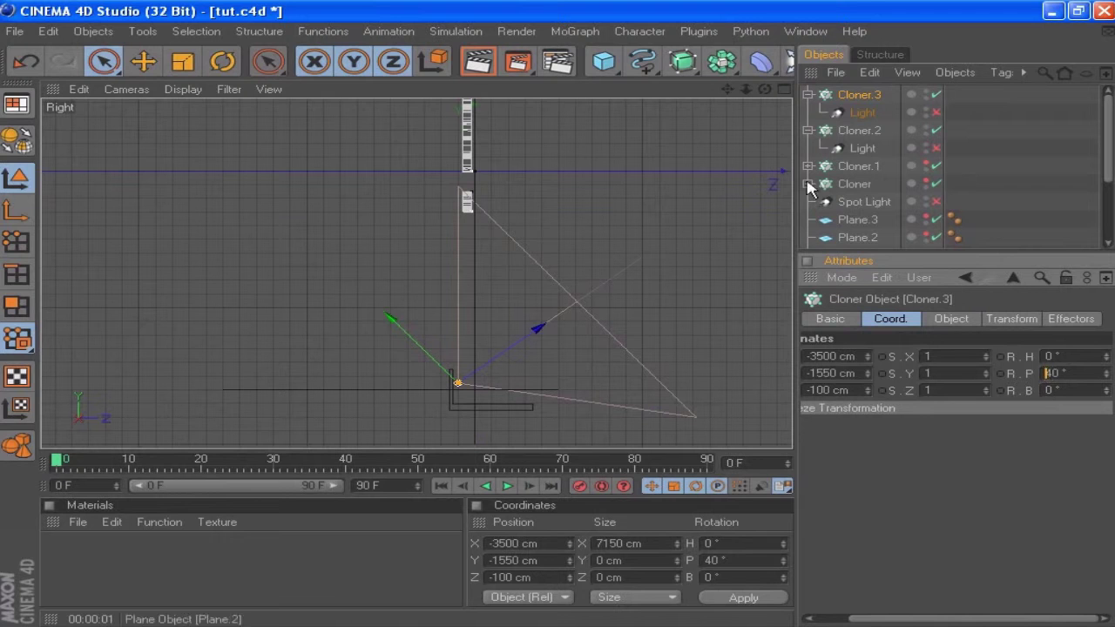
key("Return")
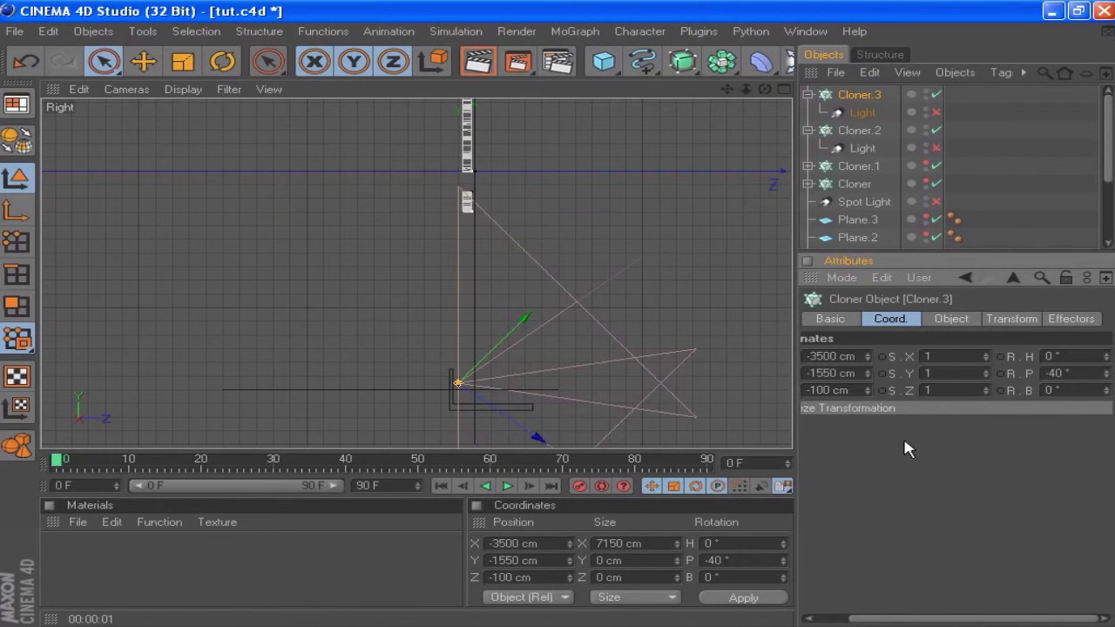
key("Return")
left_click_drag(728, 92, 728, 94)
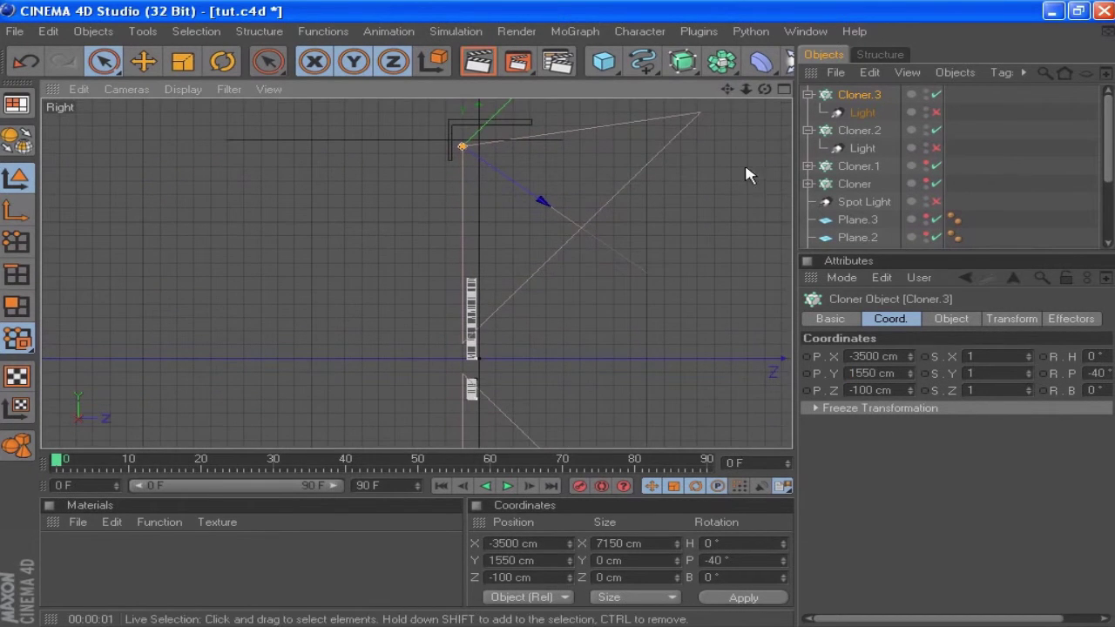
Enable the Light inside all four Cloners and the separate Spot Light, and make the two older Cloners visible again.
scroll(956, 225, "down", 3)
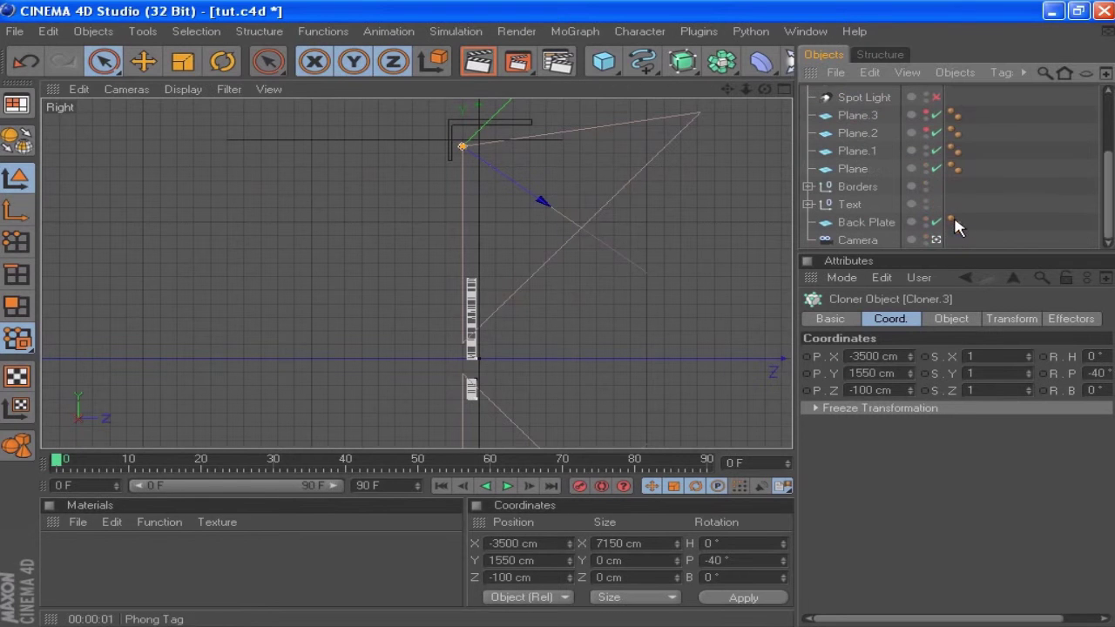
scroll(914, 122, "up", 3)
left_click(937, 112)
left_click(937, 148)
left_click(926, 164)
left_click(809, 184)
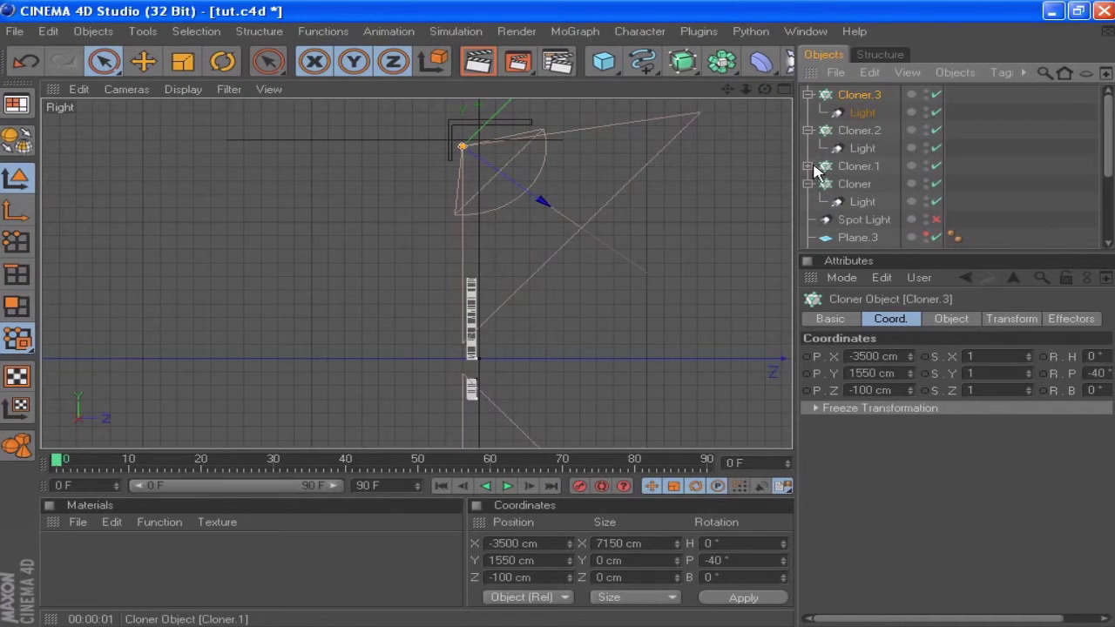
left_click(809, 165)
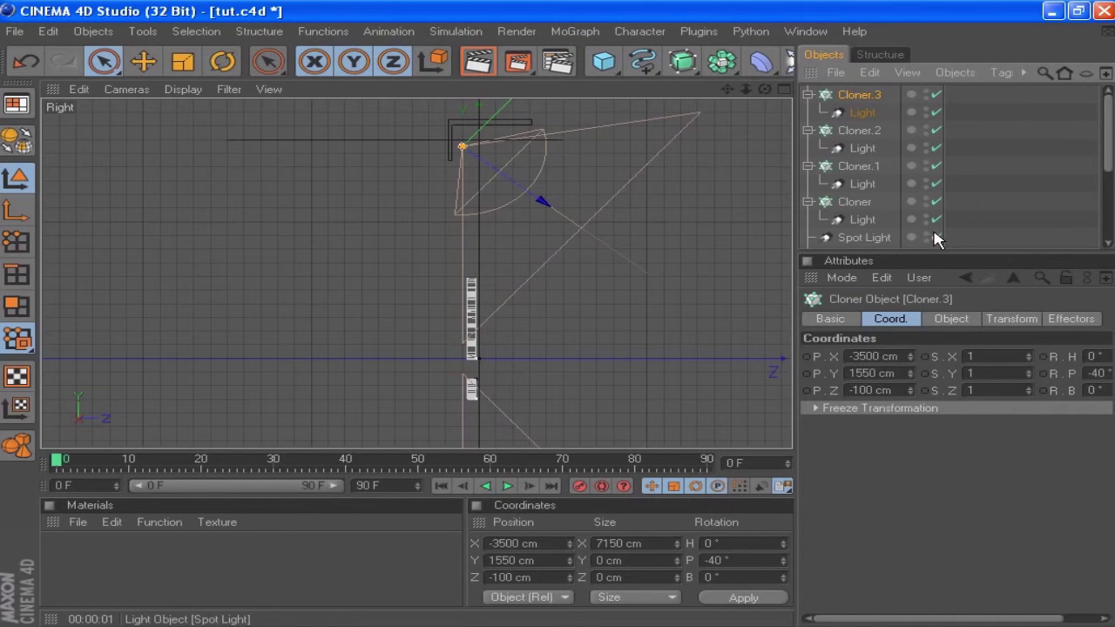
scroll(937, 235, "down", 5)
Render the Perspective view to check the lighting from both pairs of cloned light rows.
left_click(784, 89)
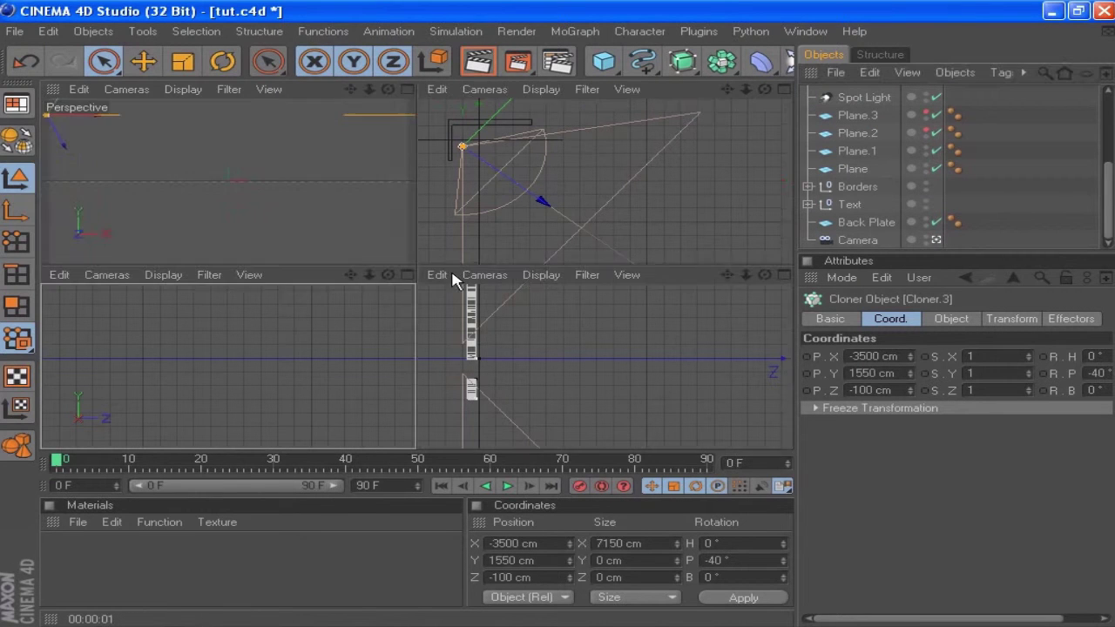
left_click(407, 90)
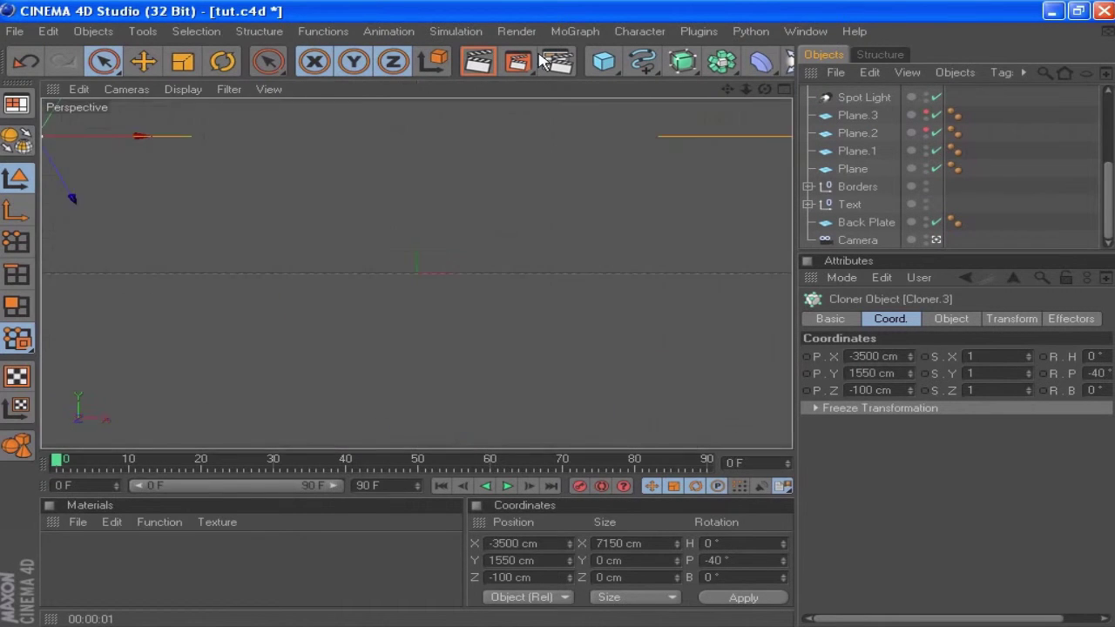
left_click(483, 63)
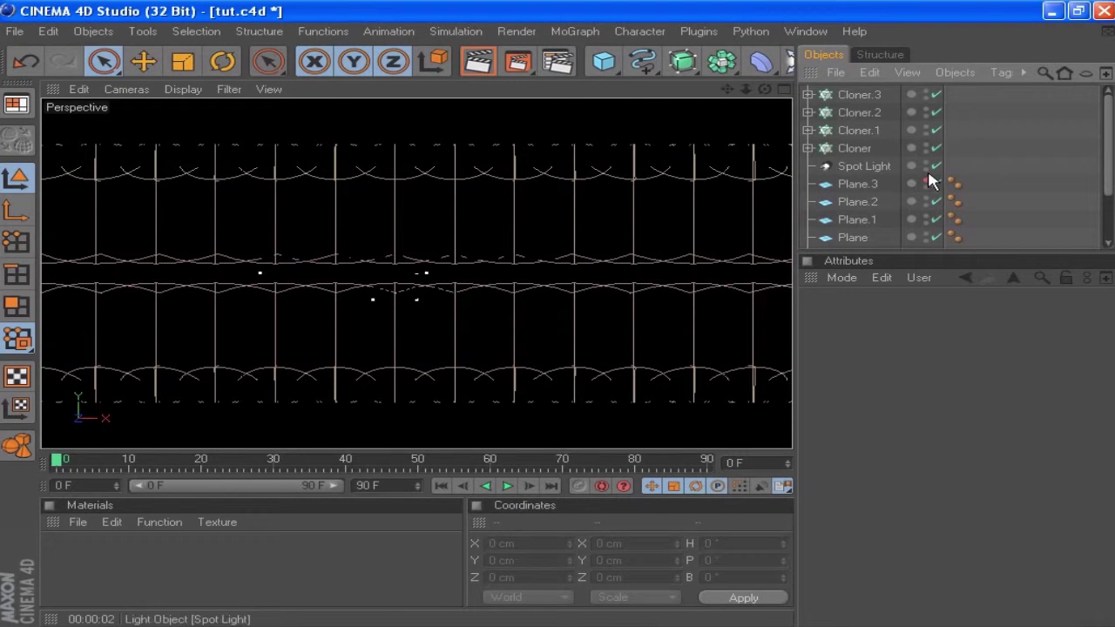
Group the four Plane objects under a null and name it Planes.
left_click(854, 94)
left_click_drag(923, 254, 915, 322)
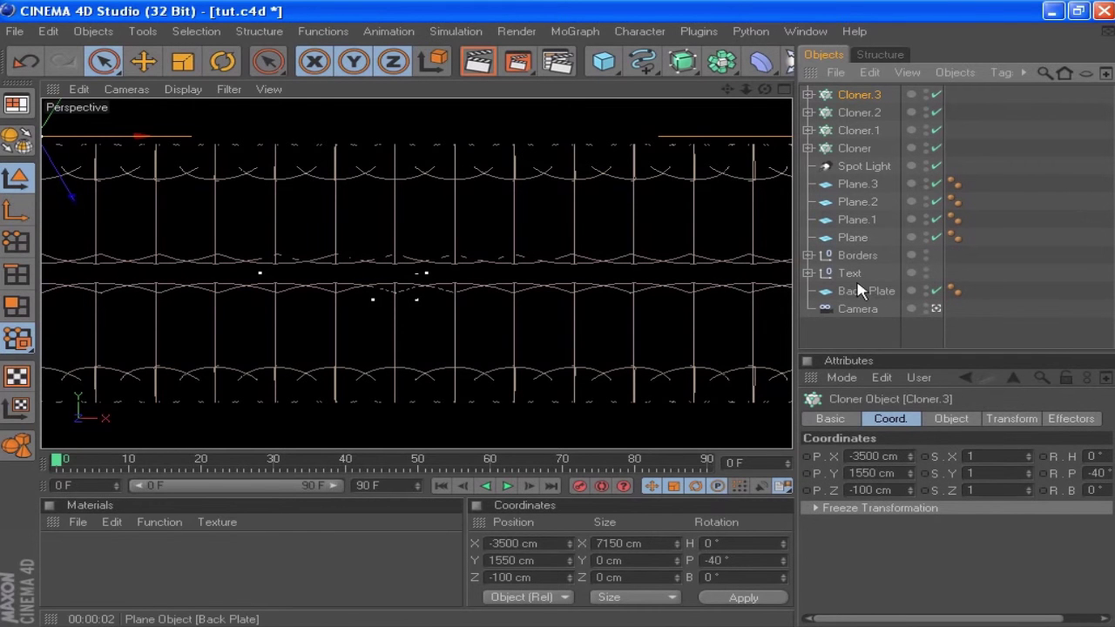
left_click(852, 237)
left_click(852, 201, "shift")
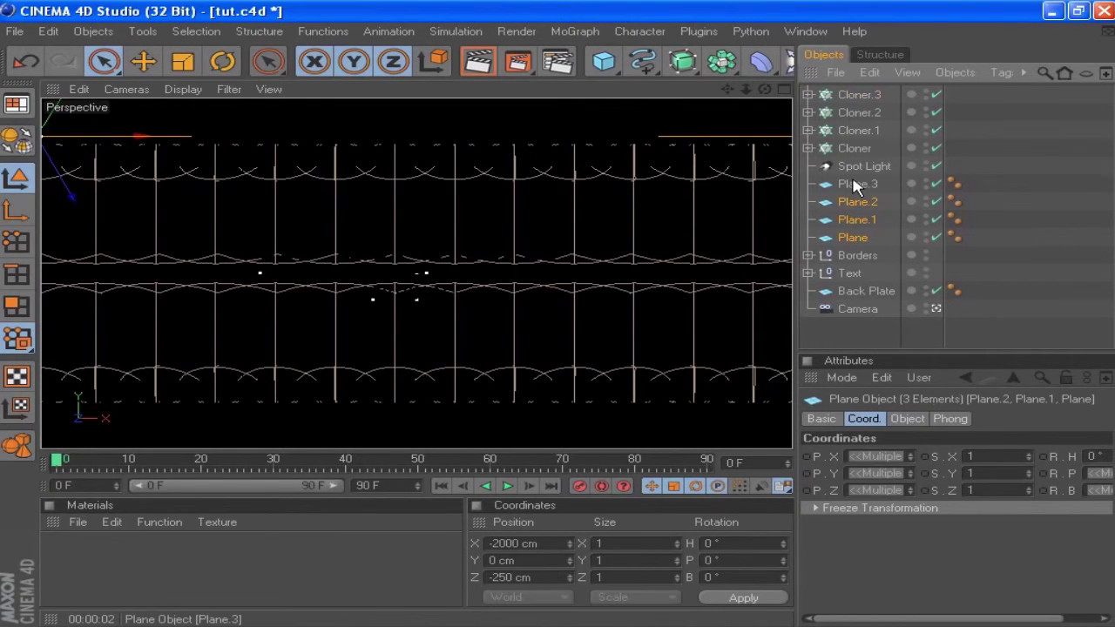
key("alt+g")
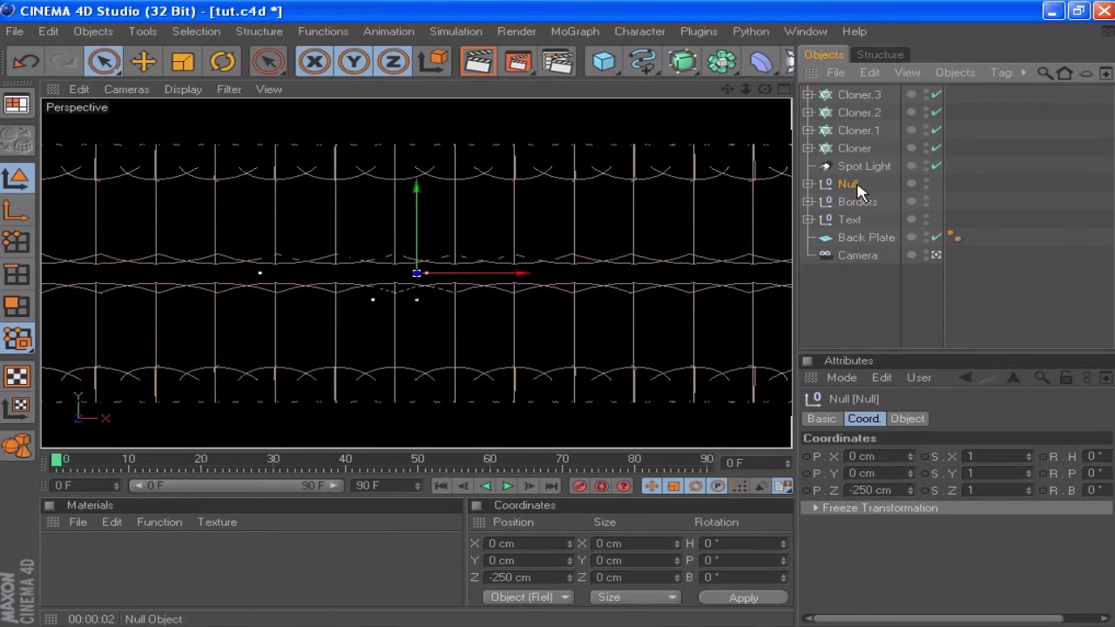
double_click(850, 184)
type("Planes")
key("Return")
Group the four Cloners and the Spot Light under a null and name it Lighting.
left_click(876, 148)
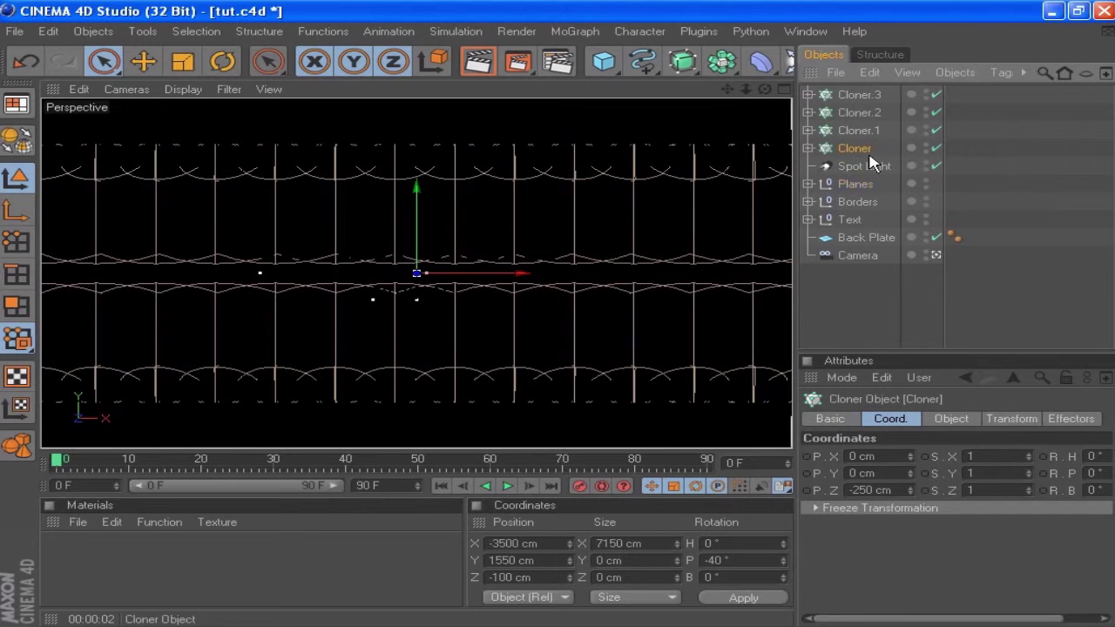
left_click(871, 165)
left_click(874, 99, "shift")
key("alt+g")
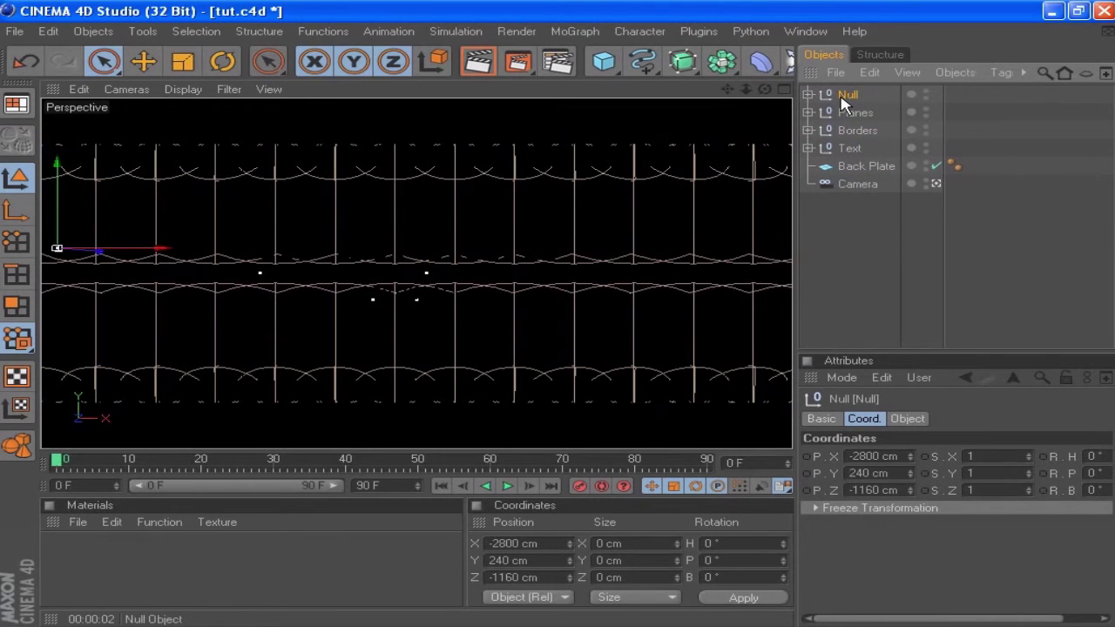
double_click(845, 95)
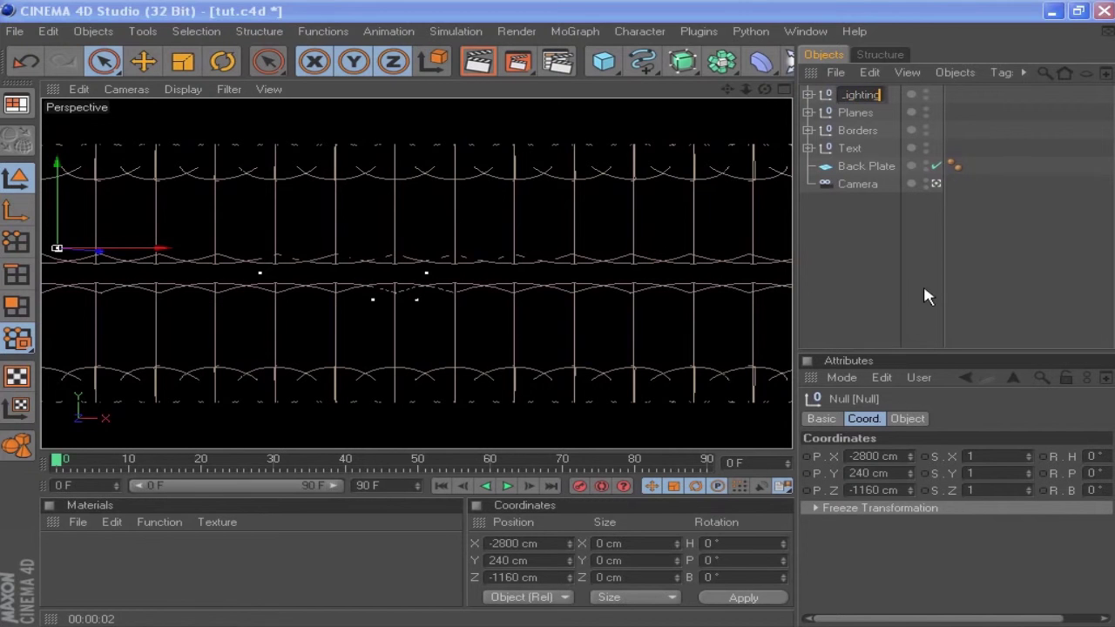
key("Return")
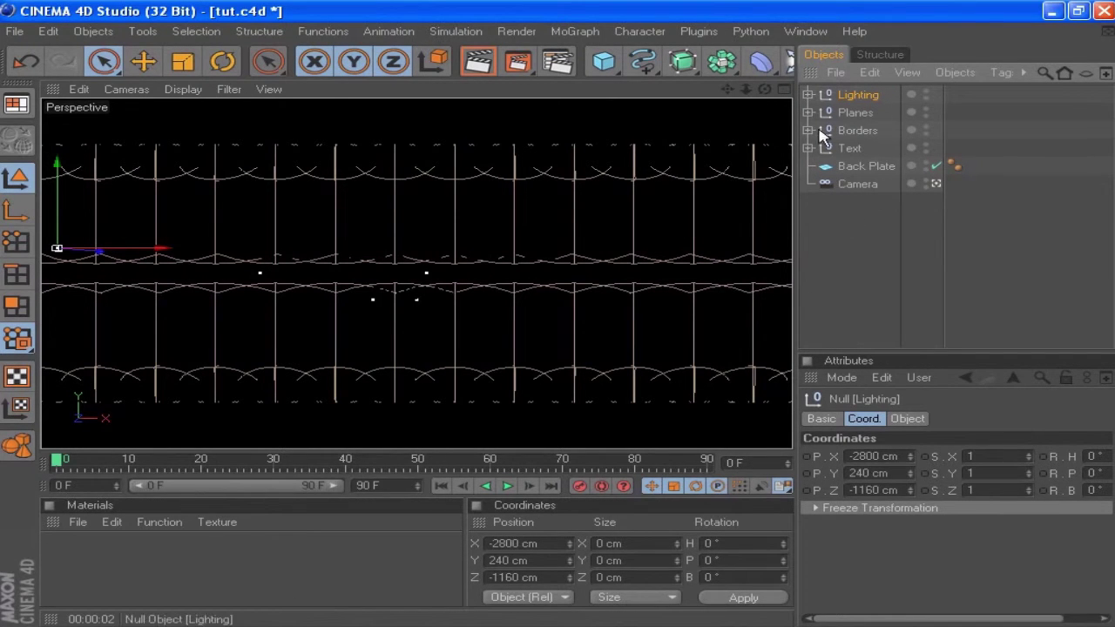
Disable the Spot Light and the Light inside each of the four Cloners in the Lighting group.
left_click(809, 95)
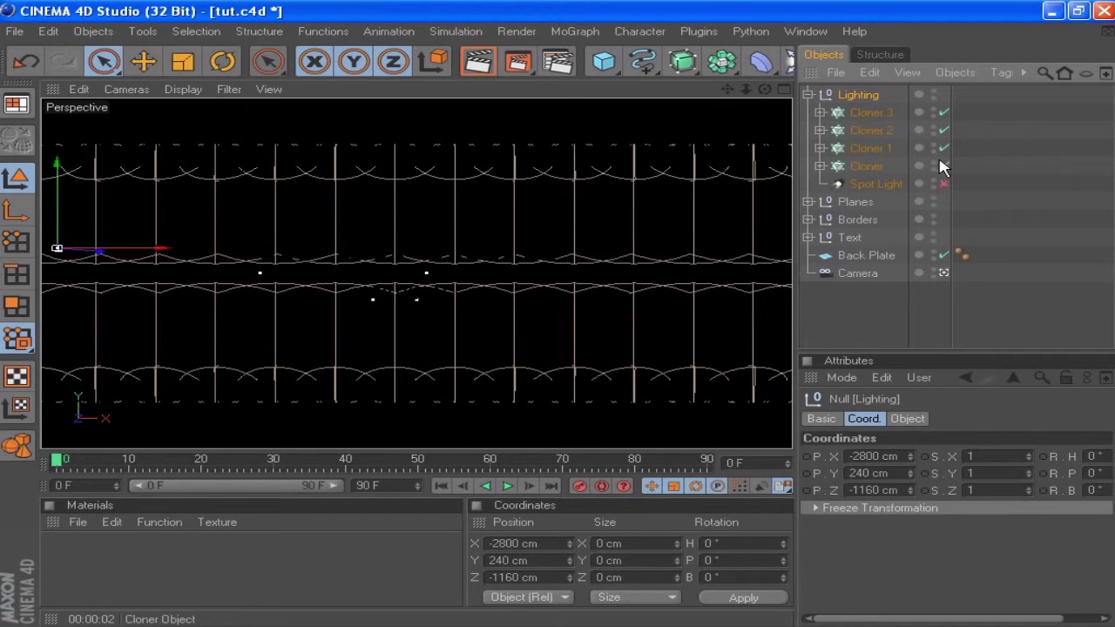
left_click(820, 165)
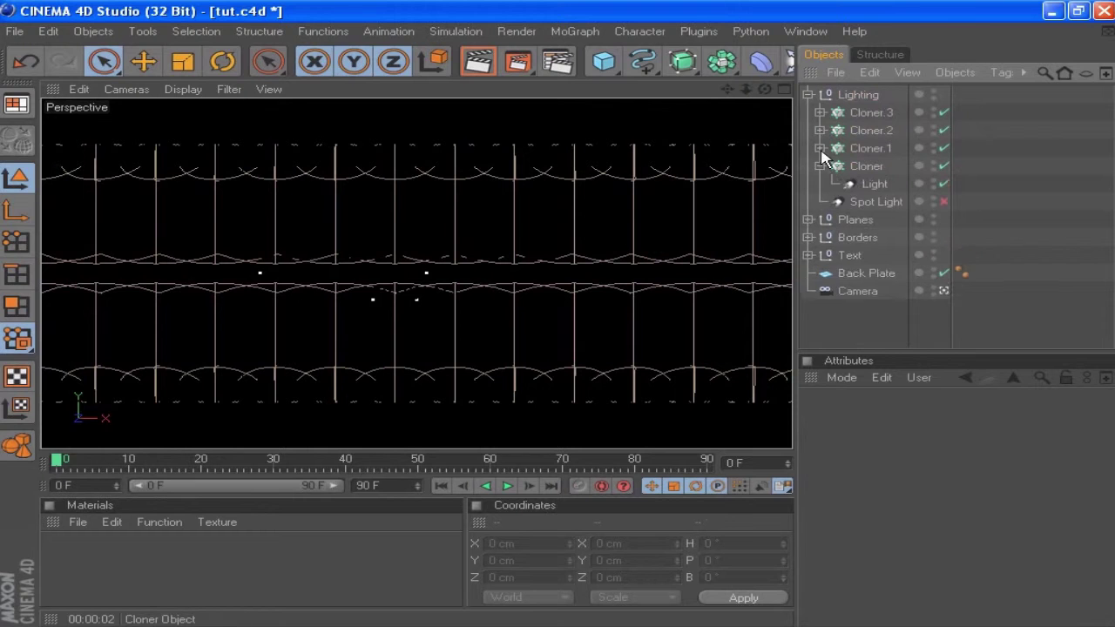
left_click(820, 148)
left_click(820, 131)
left_click(819, 112)
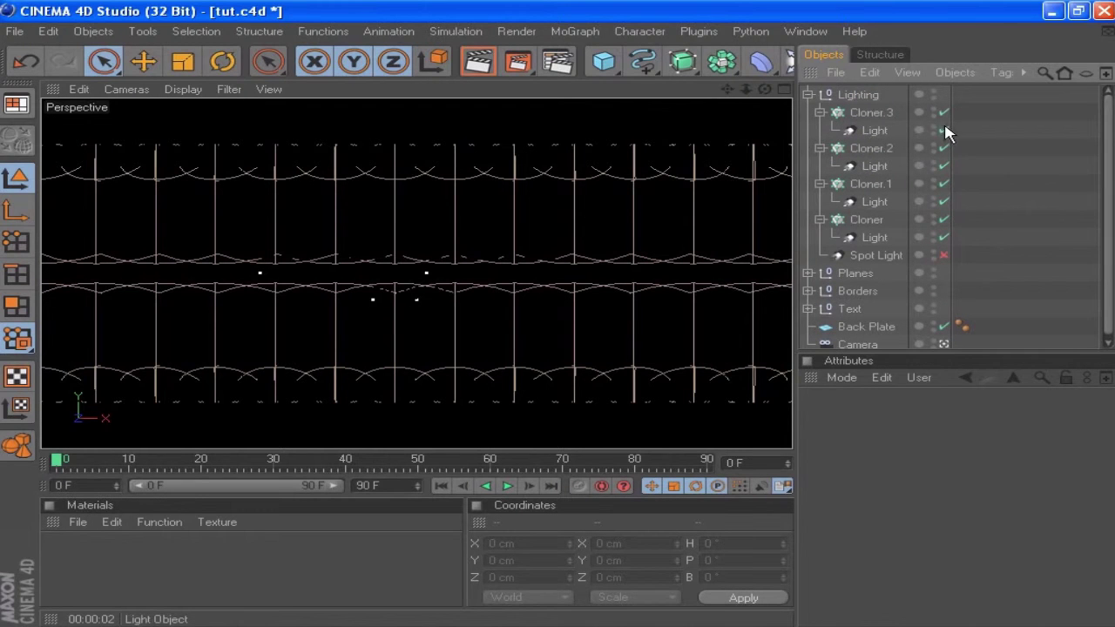
left_click(945, 166)
left_click(944, 201)
left_click(944, 237)
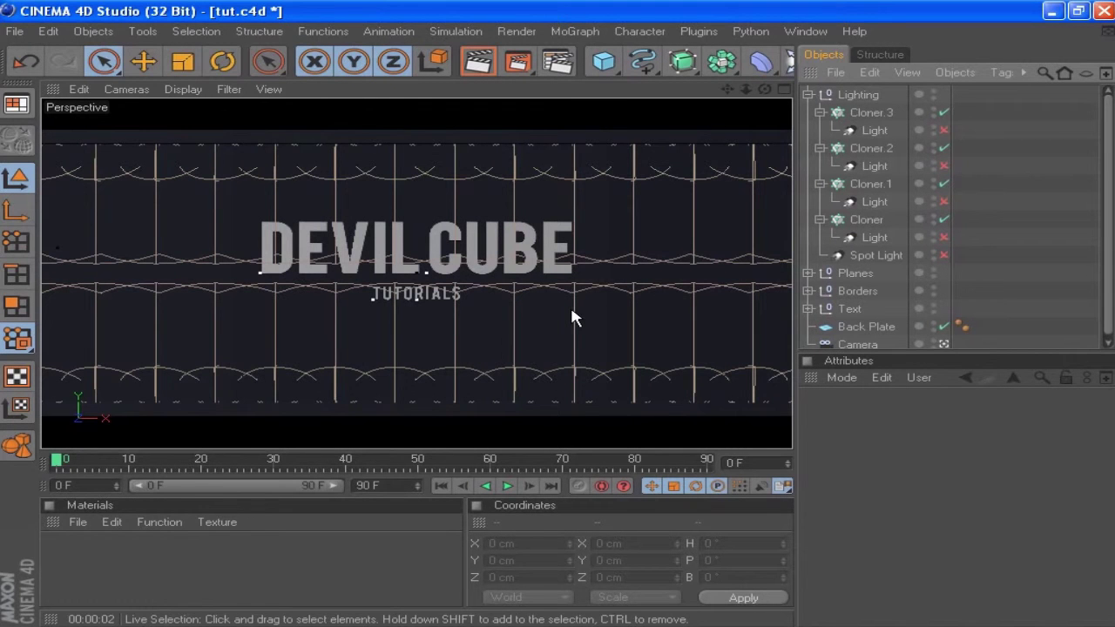
Create four new materials and open the first one in the Material Editor.
double_click(93, 578)
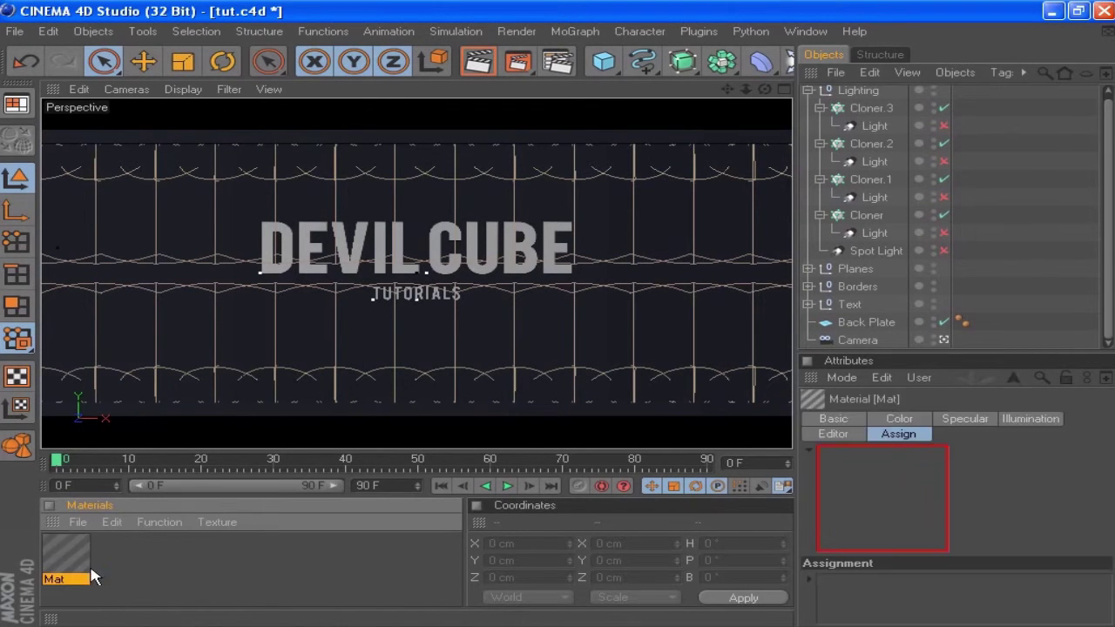
double_click(105, 552)
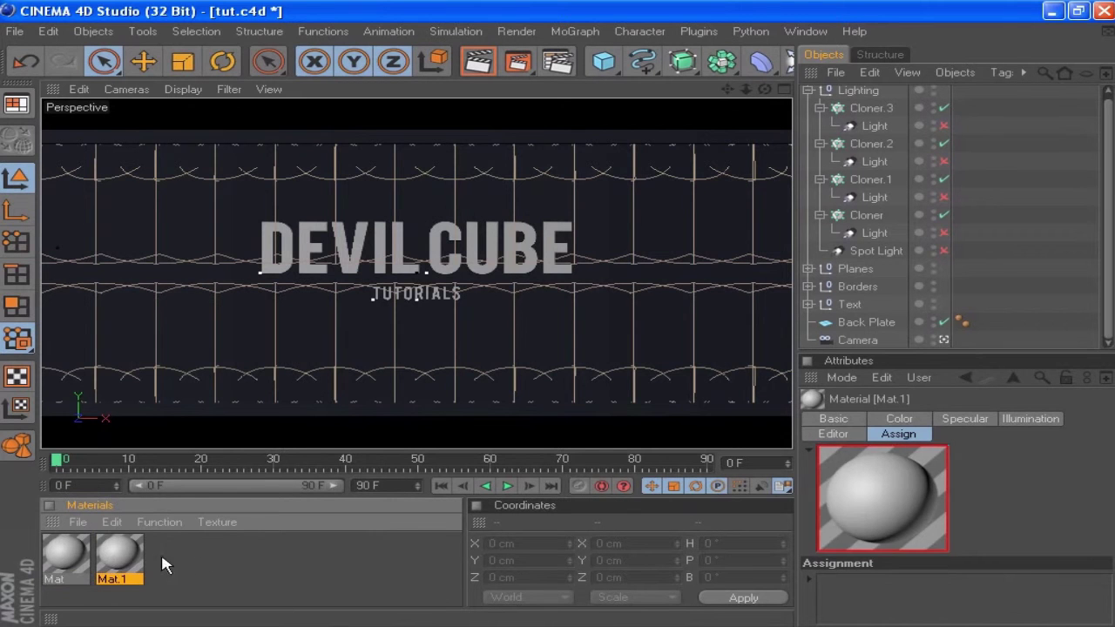
left_click(171, 564)
double_click(158, 564)
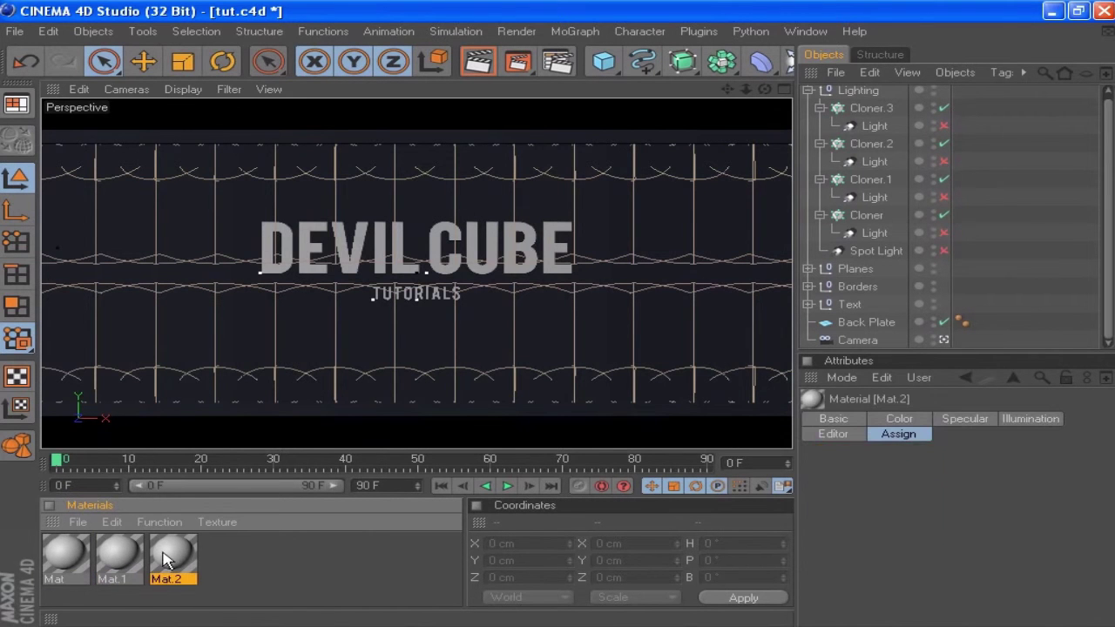
double_click(218, 559)
double_click(75, 558)
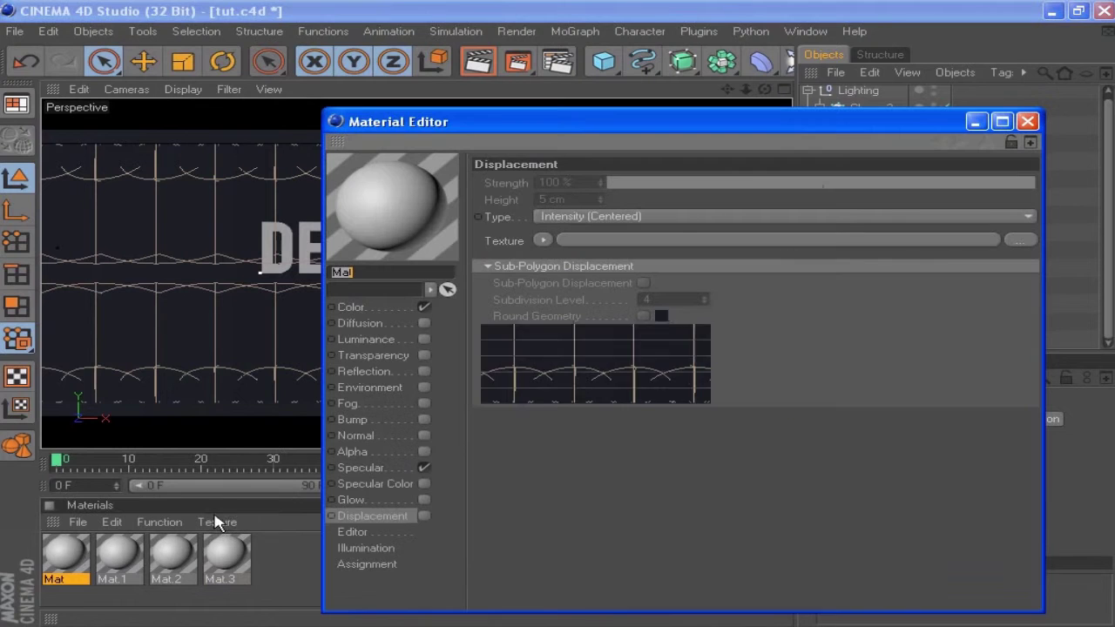
Set the first material's color to pure white with RGB 255, 255, 255.
left_click(381, 310)
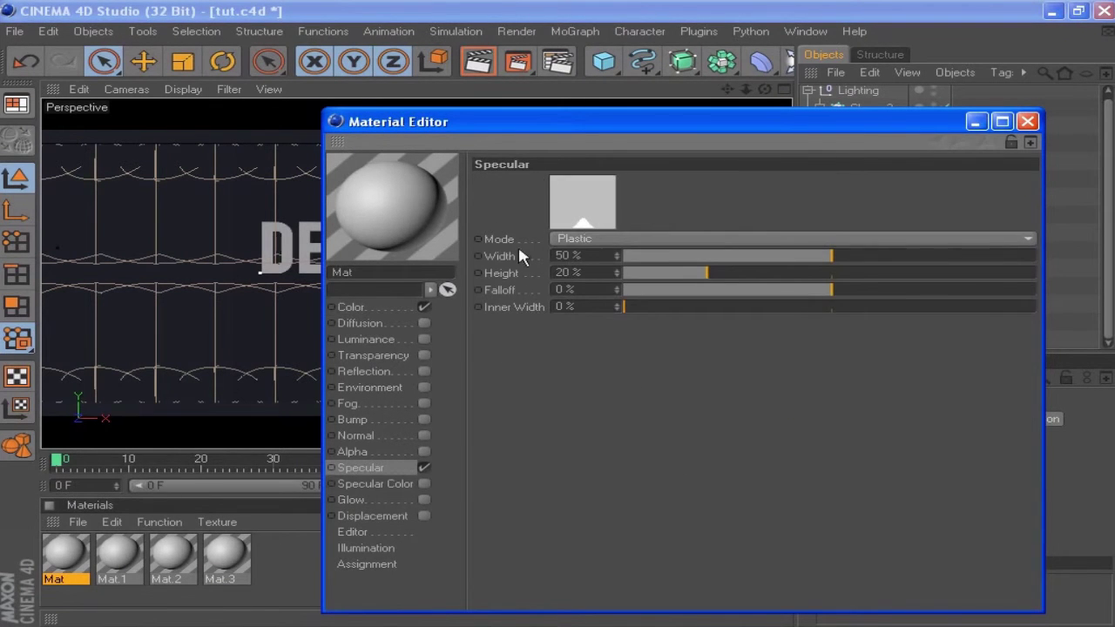
left_click(389, 314)
left_click(567, 189)
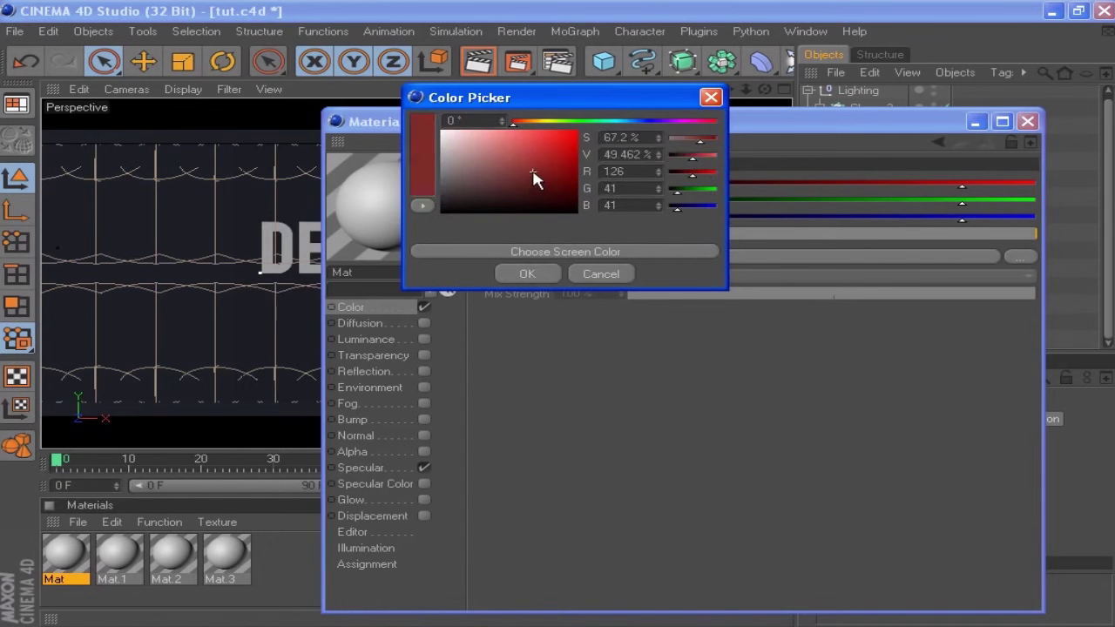
left_click(528, 275)
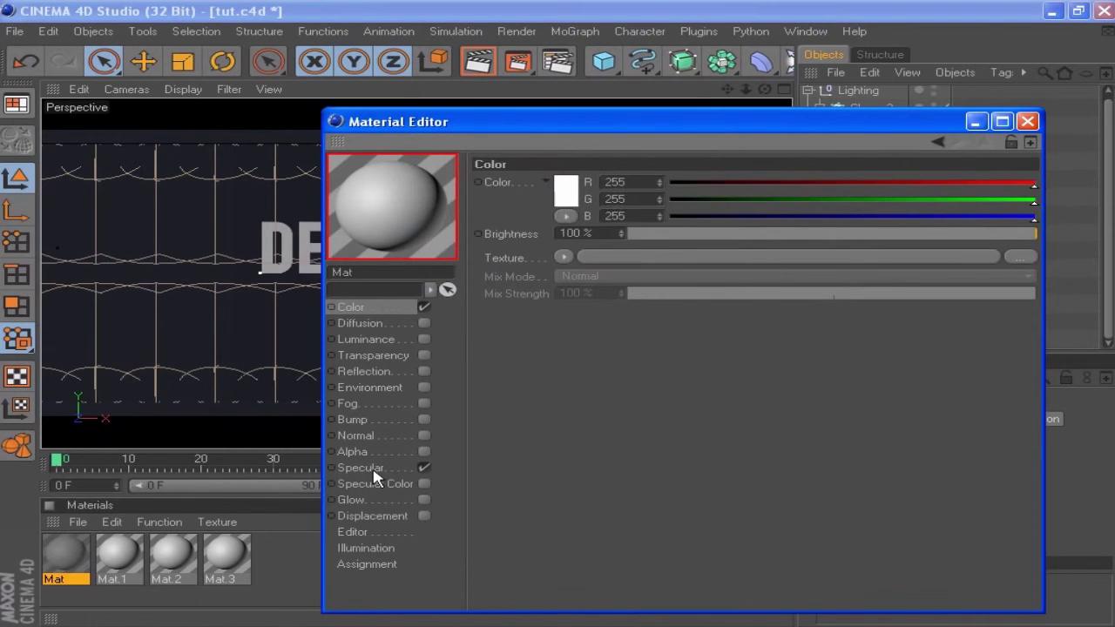
left_click(375, 470)
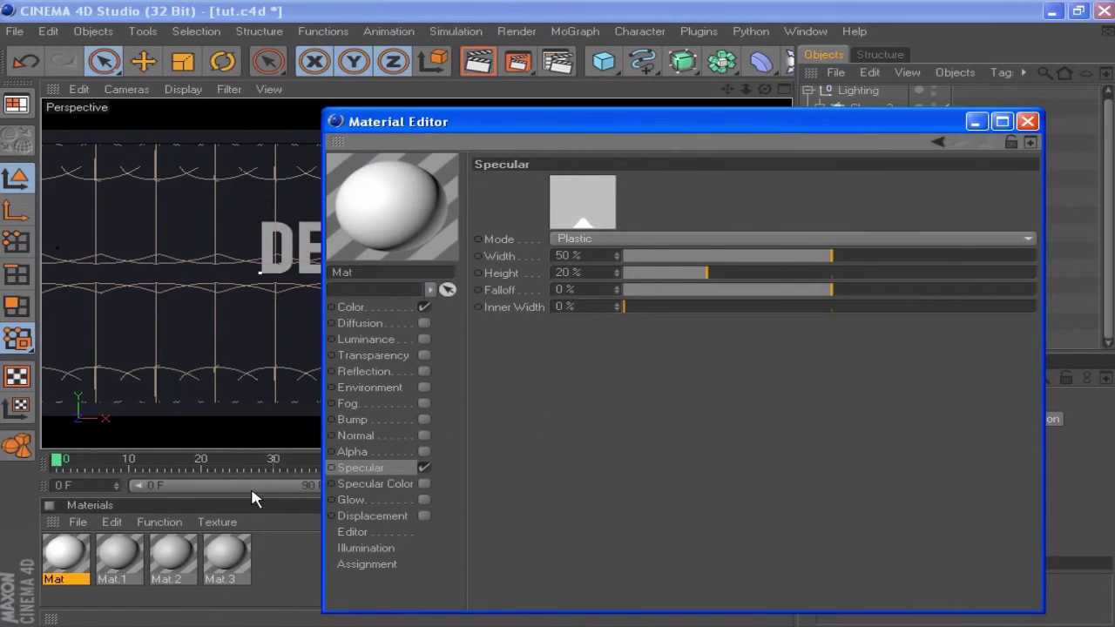
Set the specular of Mat.1 to 10% width, 95% height and 45% falloff.
left_click(131, 558)
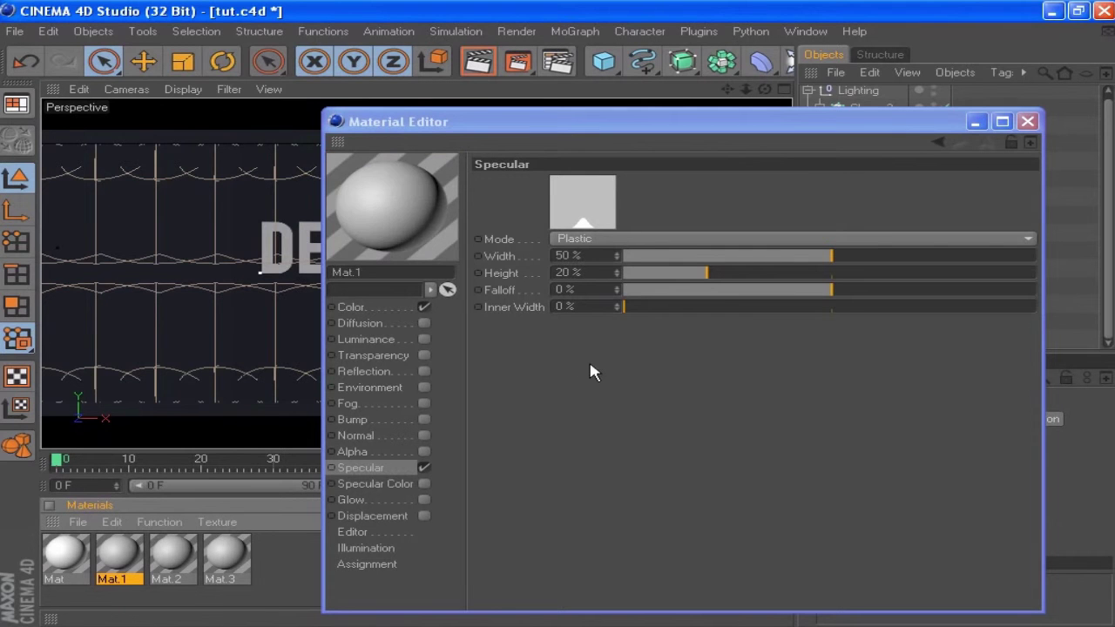
left_click(723, 128)
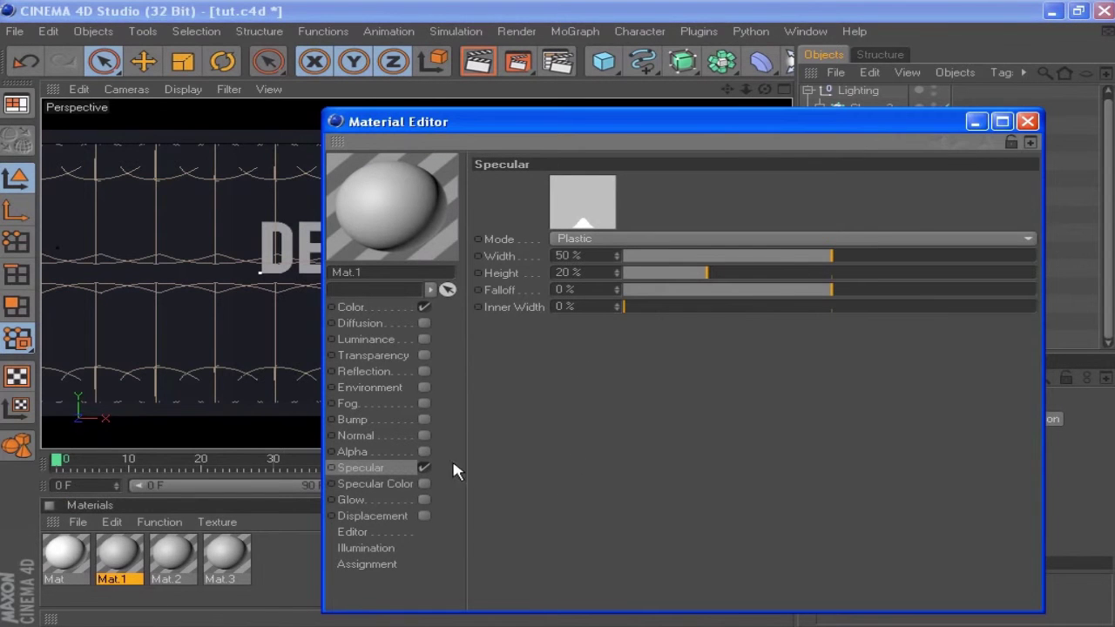
double_click(588, 254)
type("10")
left_click(617, 273)
left_click_drag(590, 270, 347, 268)
type("95")
key("Tab")
type("45")
key("Return")
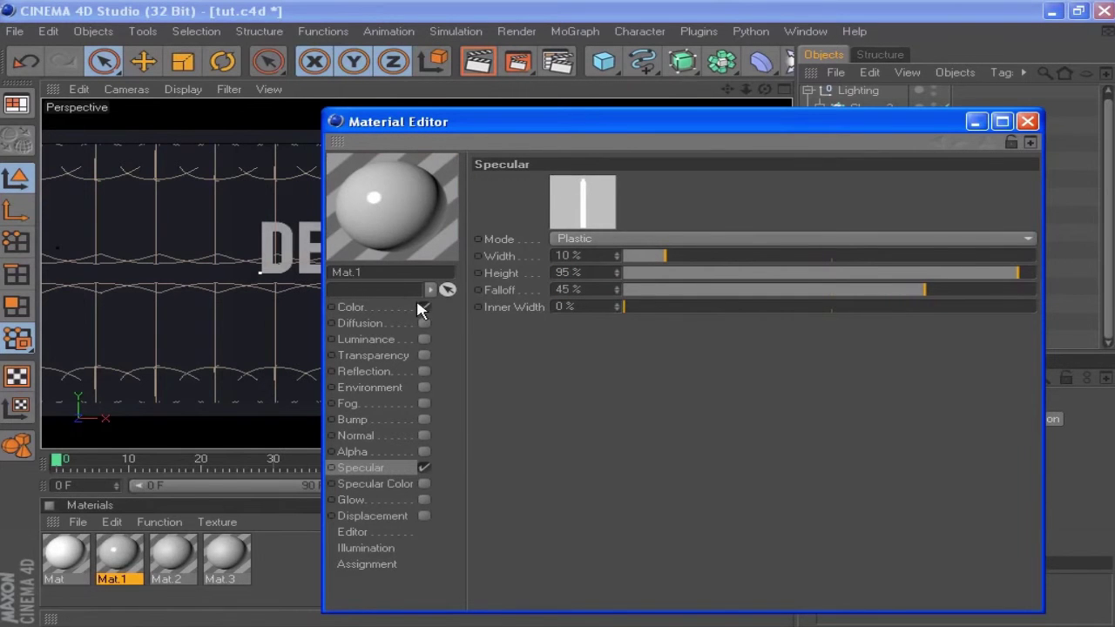
Replace Mat.1's Color channel with Transparency at 90% brightness, 1.37 refraction and 10% blurriness.
left_click(424, 355)
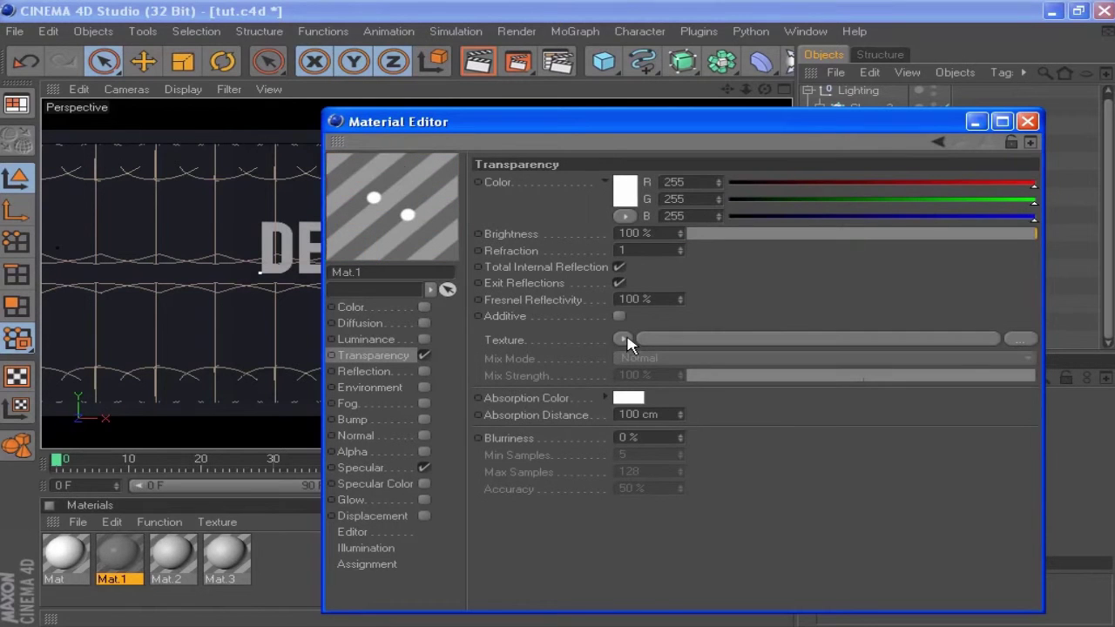
left_click_drag(674, 234, 508, 226)
type("90")
key("Return")
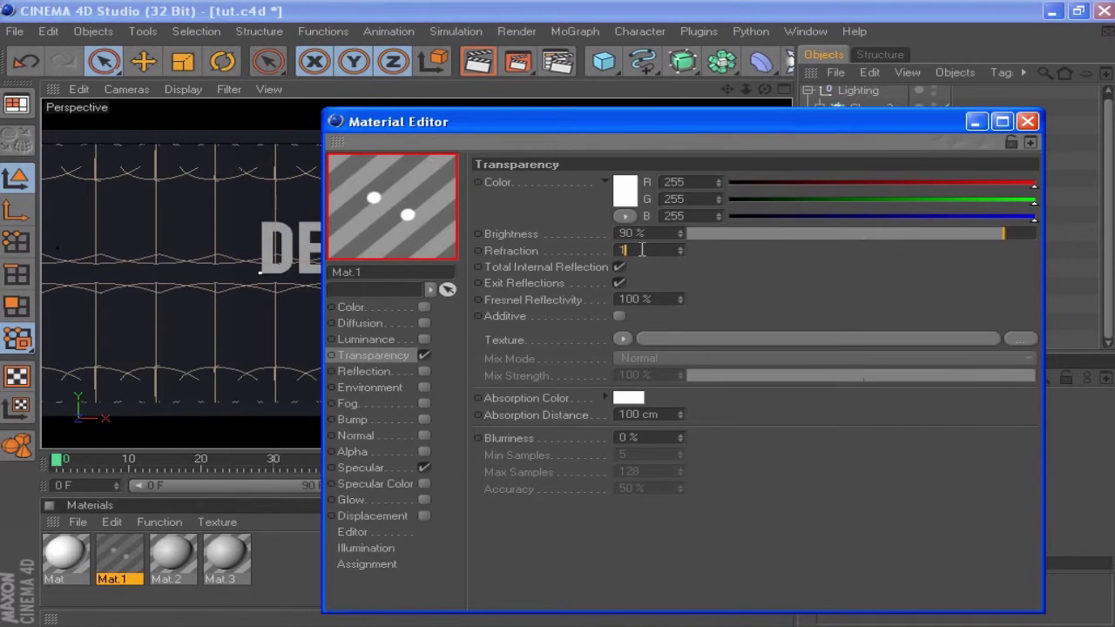
type("1.37")
key("Return")
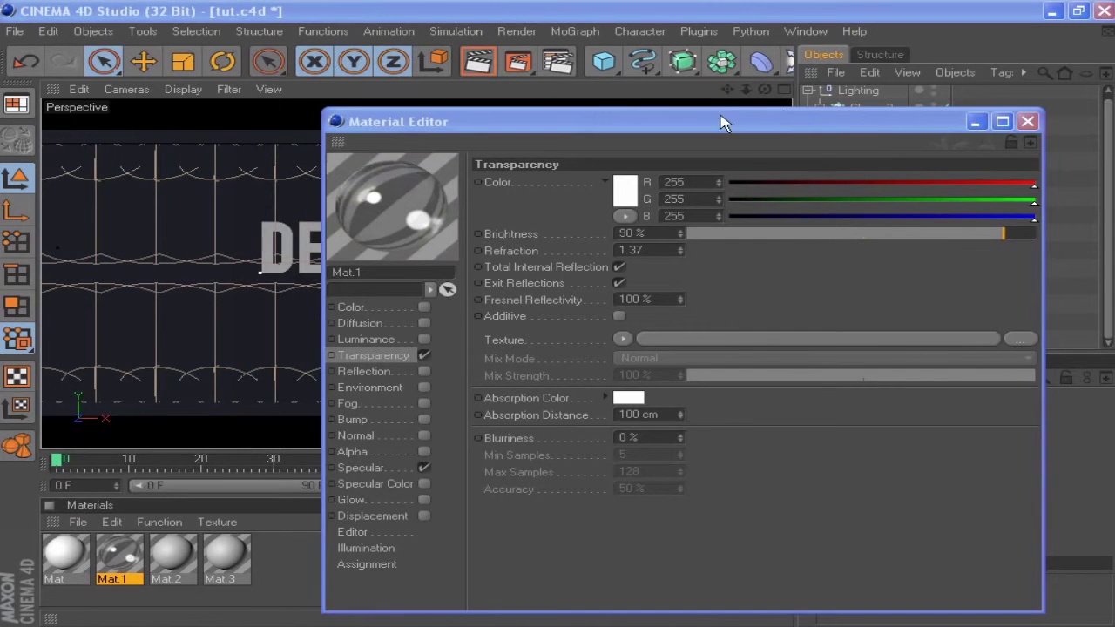
left_click_drag(649, 439, 562, 442)
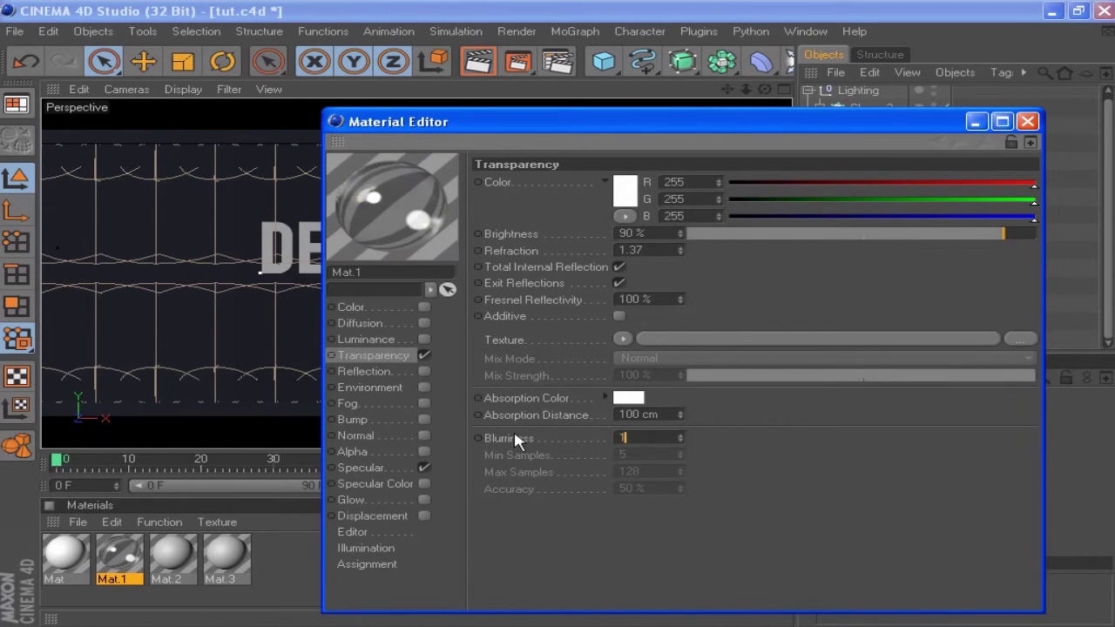
type("10")
key("Return")
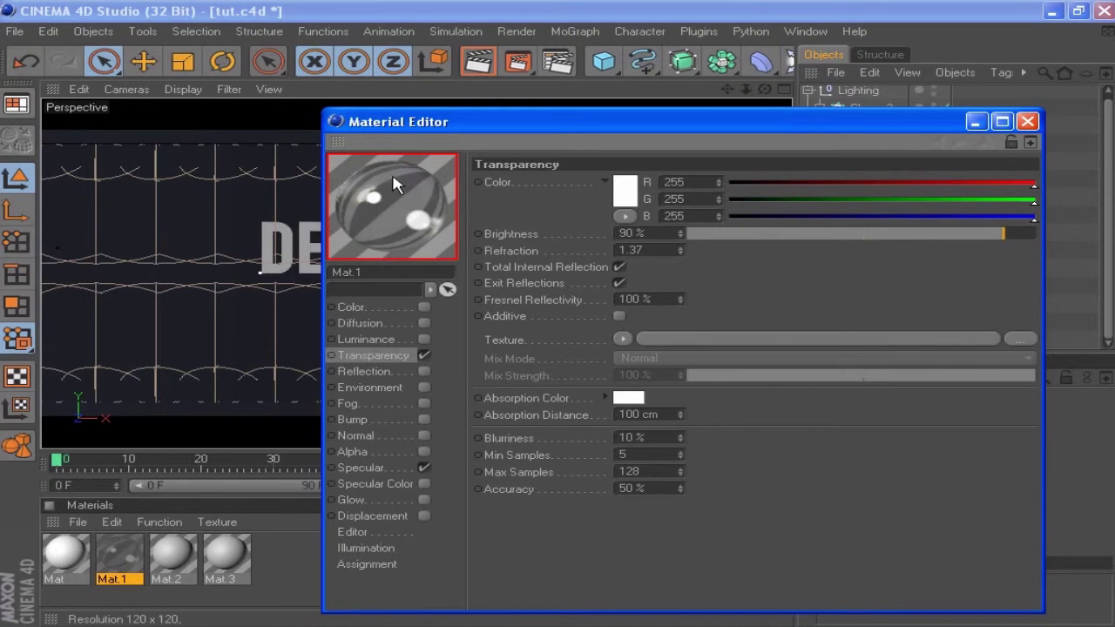
Disable Specular on Mat.2 and enable Reflection with a Fresnel texture.
left_click(174, 562)
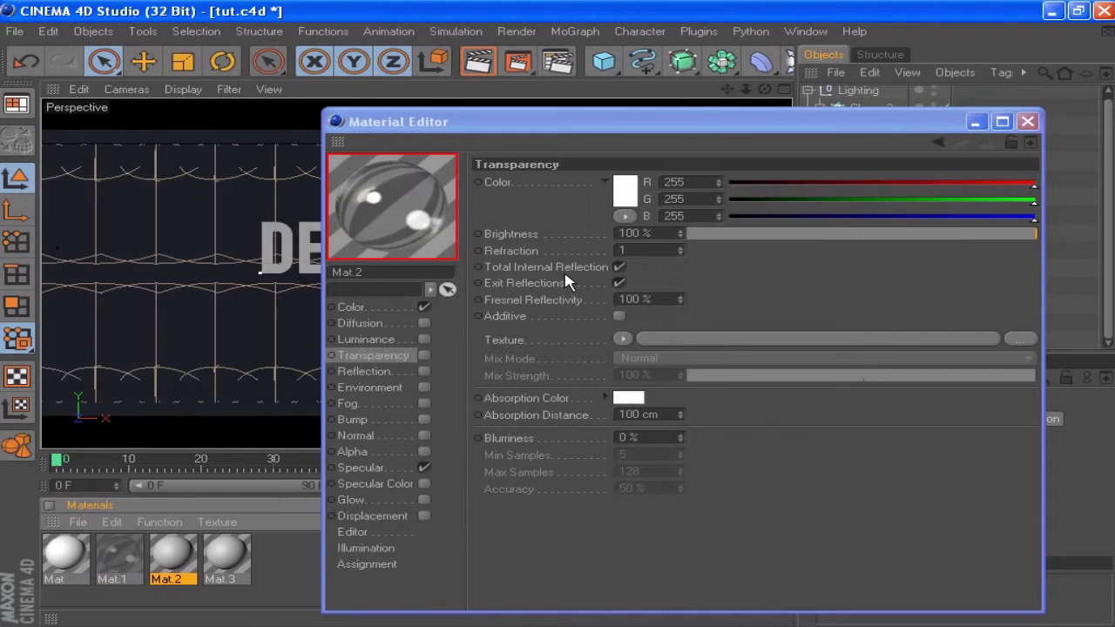
left_click(424, 355)
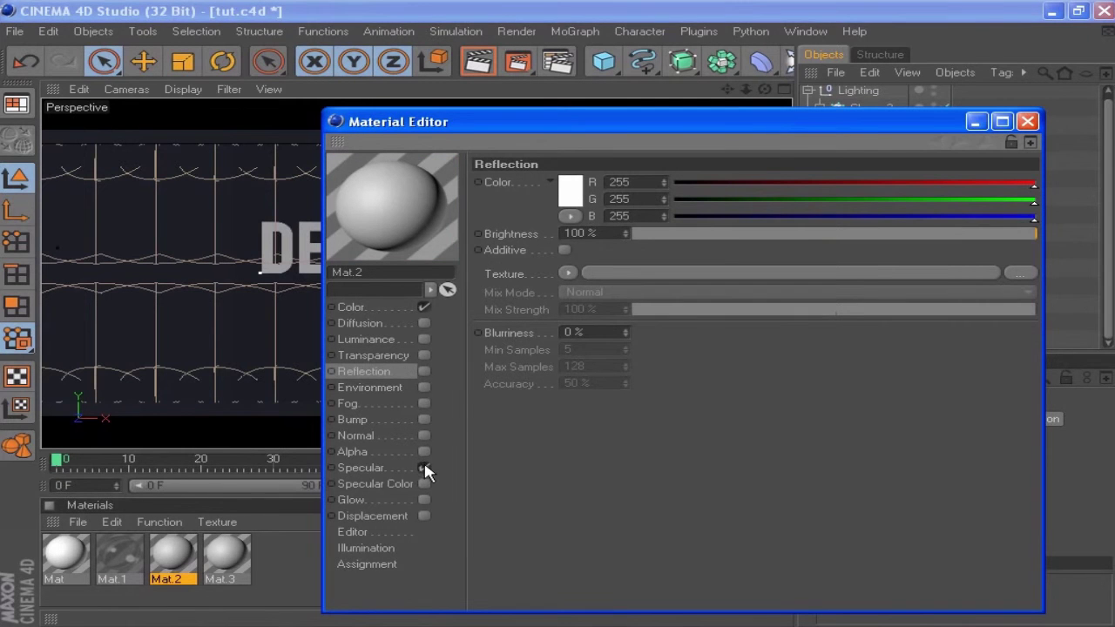
left_click(423, 372)
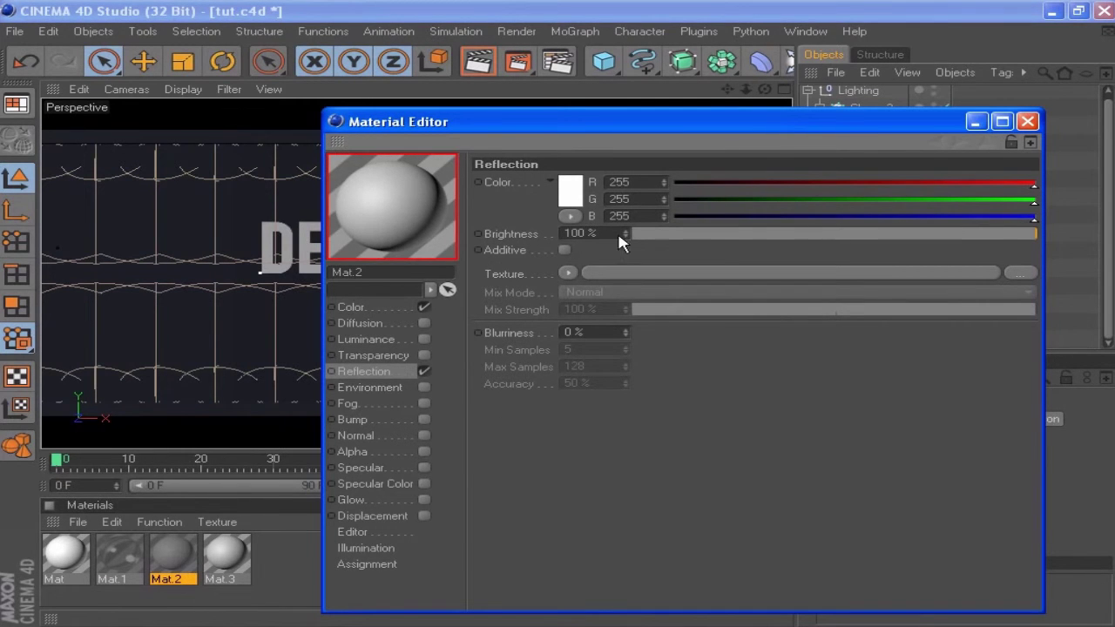
left_click(568, 274)
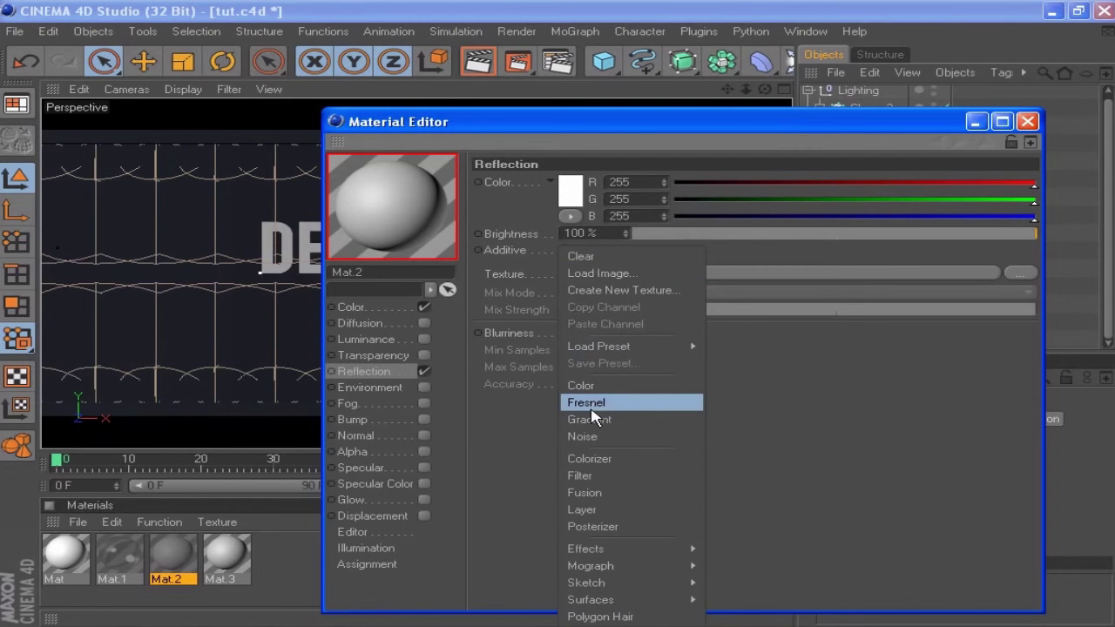
left_click(651, 402)
Set both the brightness and the mix strength of Mat.2's reflection to 10%.
double_click(604, 233)
type("10")
double_click(605, 359)
type("10")
key("Return")
Set Mat.2's color to pure black with RGB 0, 0, 0.
left_click(351, 307)
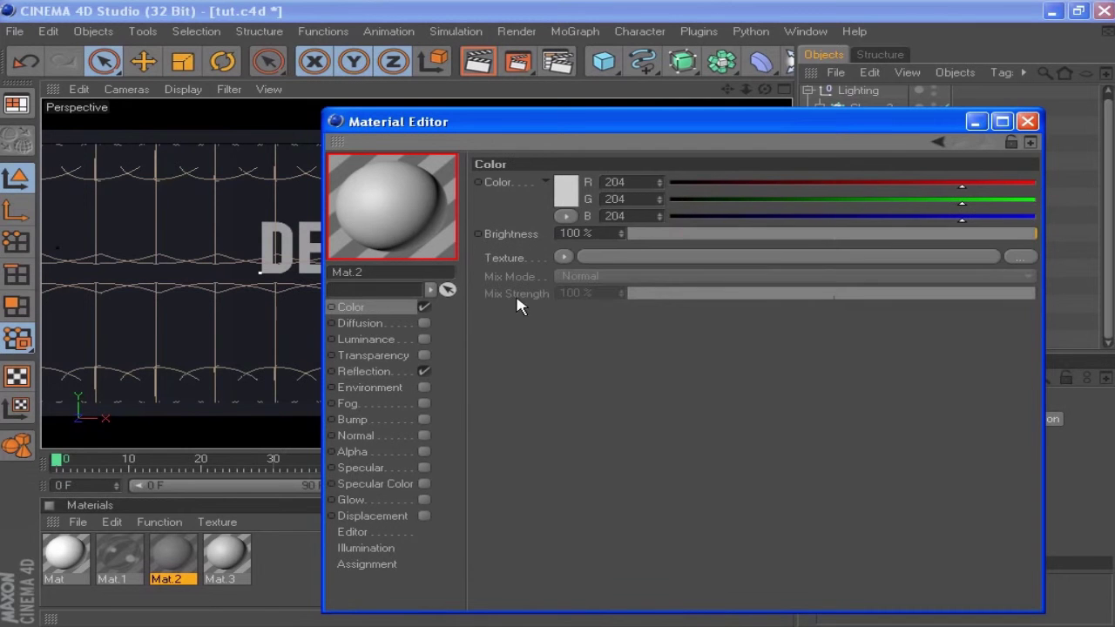
left_click(564, 193)
left_click_drag(567, 193, 423, 258)
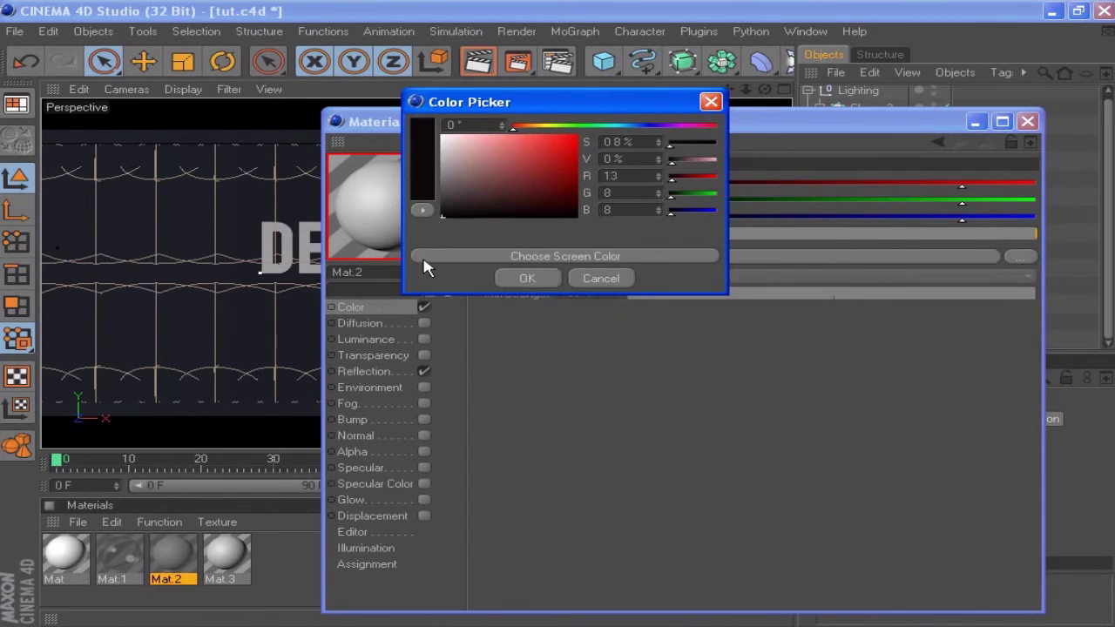
left_click(551, 279)
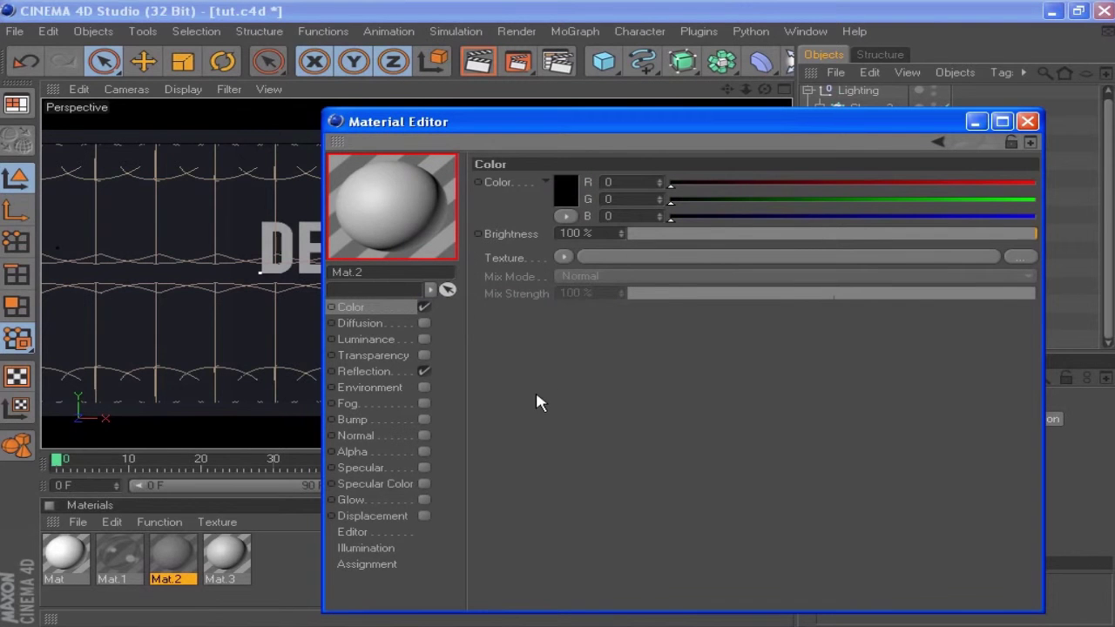
Set Mat.3's color to pure white with RGB 255, 255, 255.
left_click(230, 562)
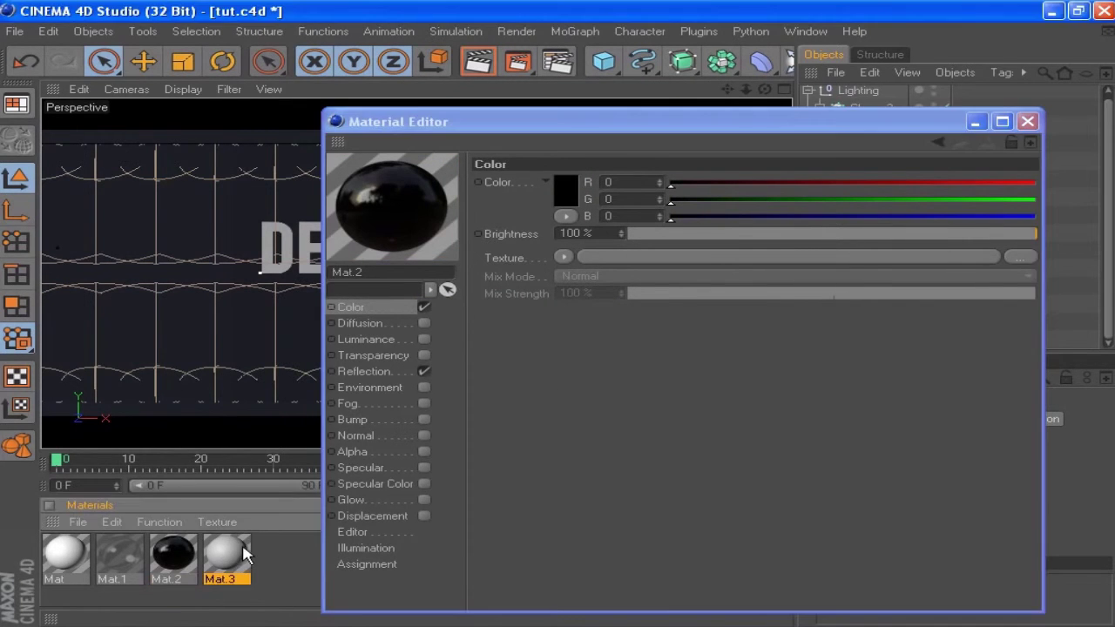
left_click(614, 494)
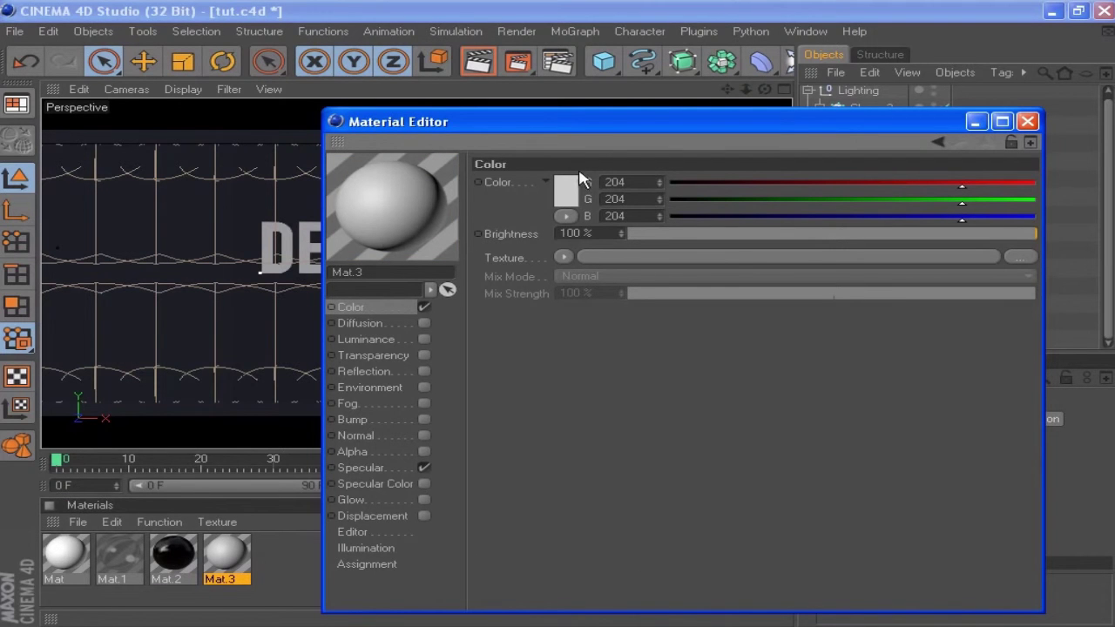
left_click(567, 218)
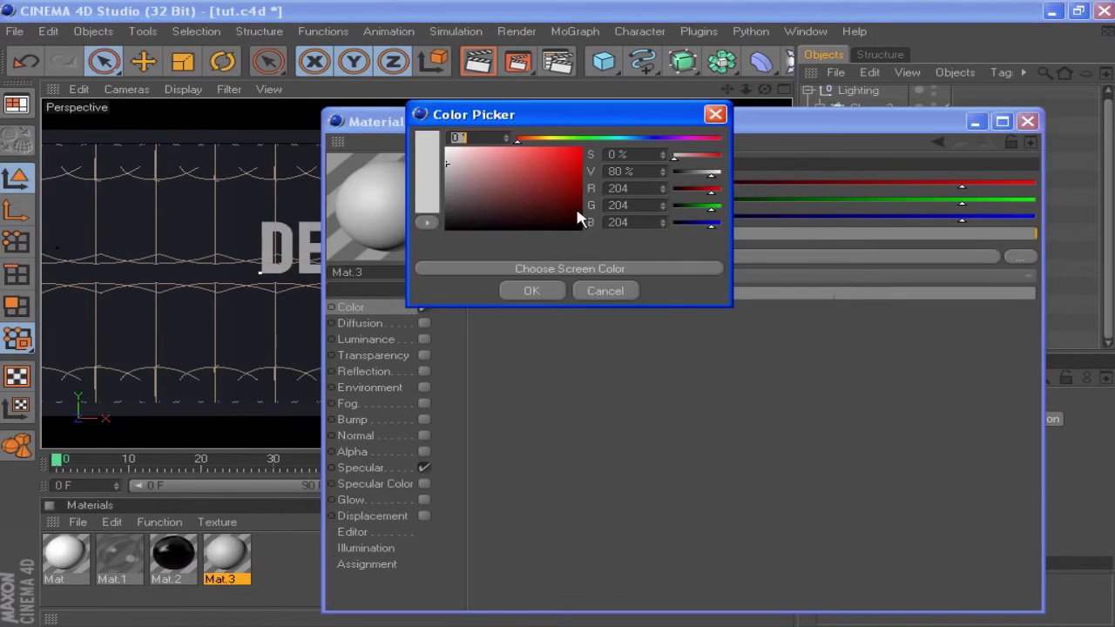
left_click(445, 146)
left_click(532, 290)
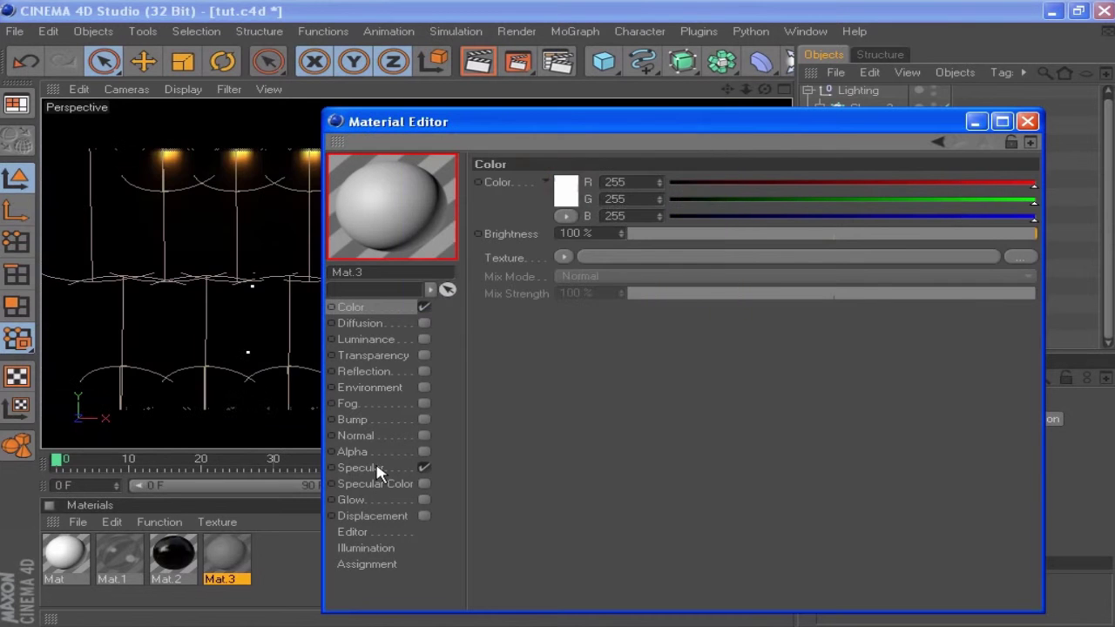
Enable Displacement on Mat.3 and load a Noise shader as its displacement texture.
left_click(366, 468)
left_click(423, 515)
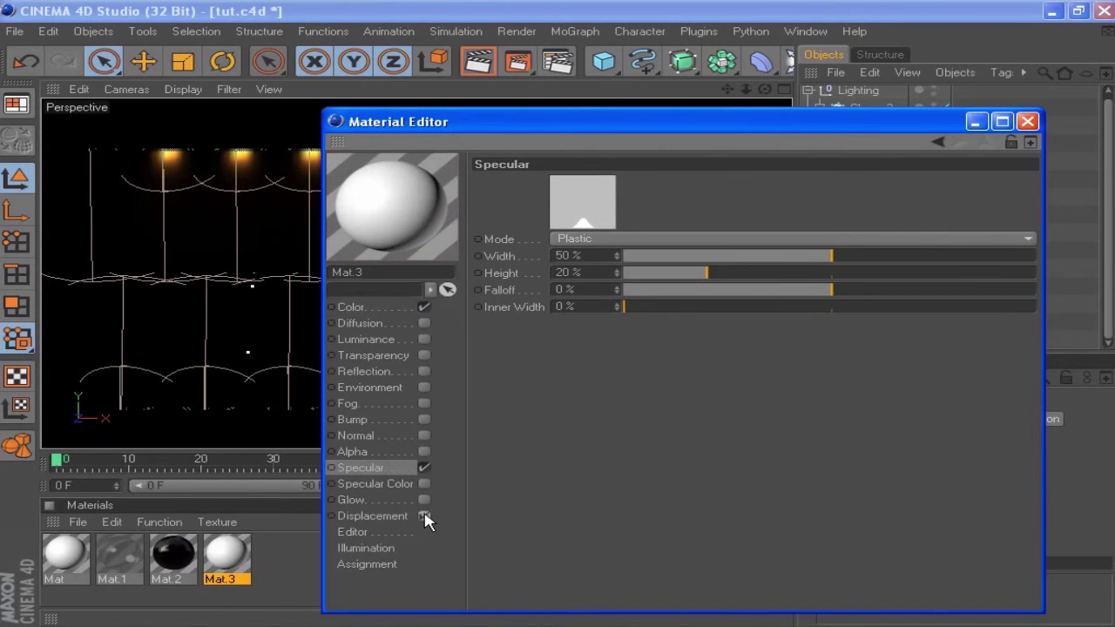
left_click(408, 516)
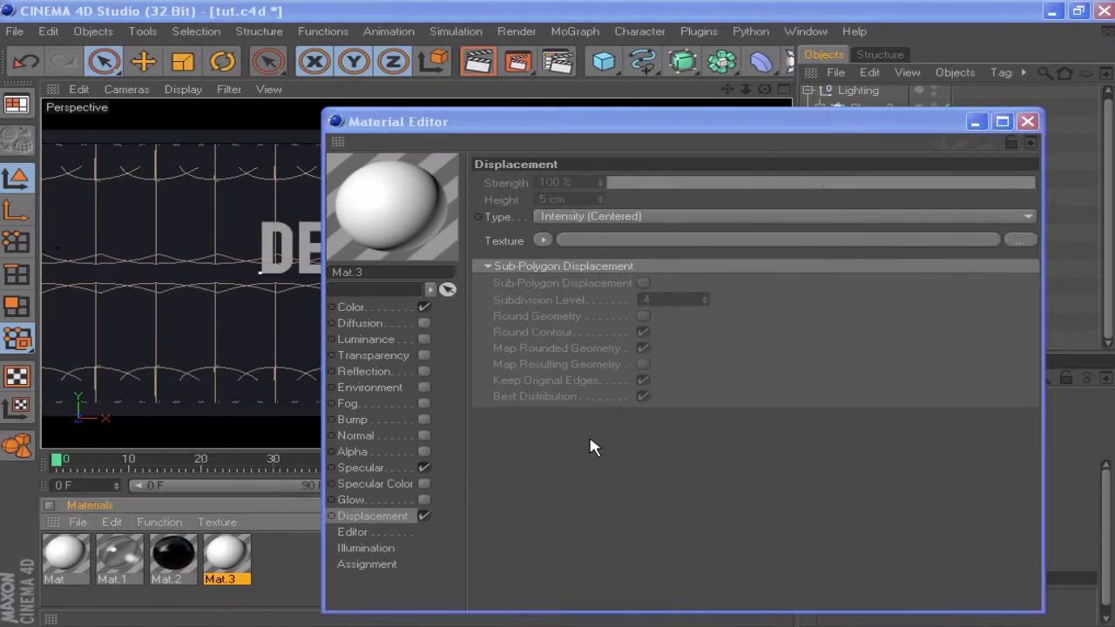
left_click(543, 239)
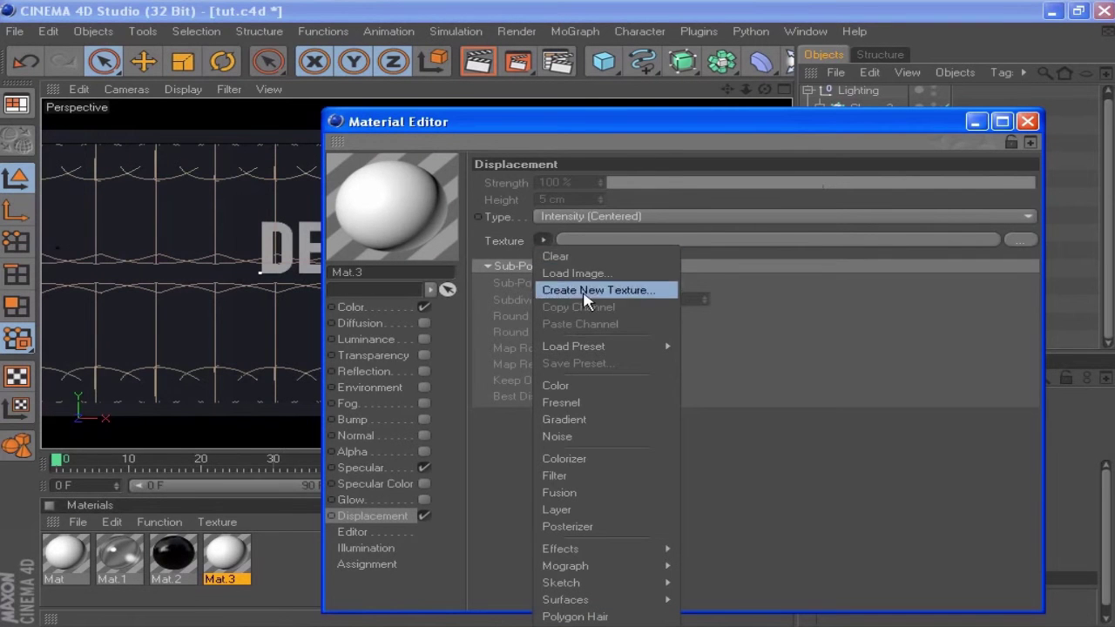
left_click(593, 444)
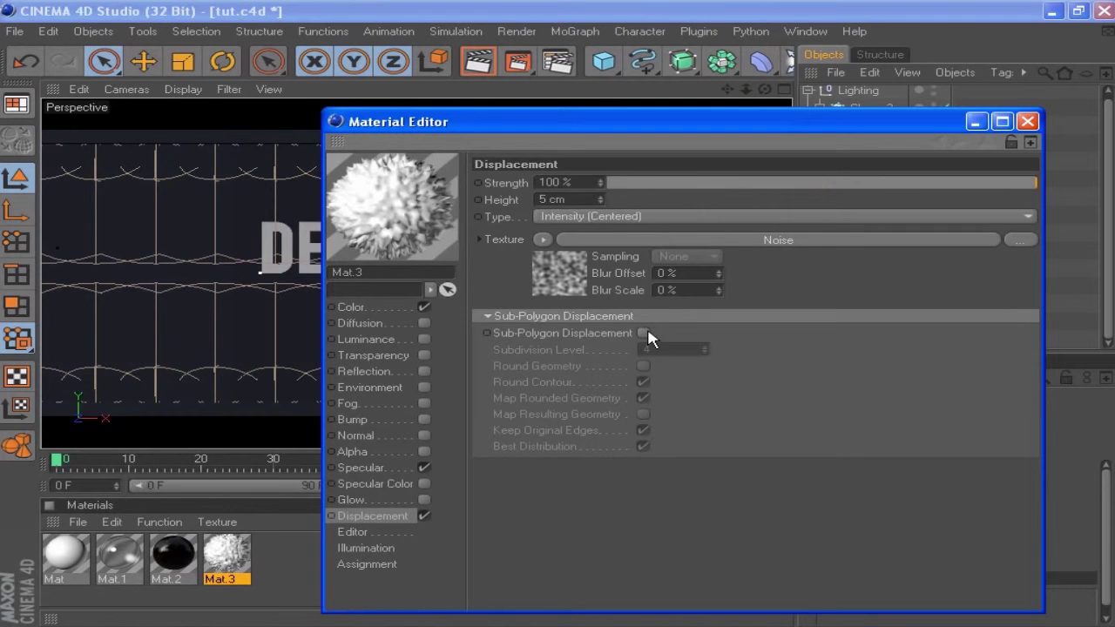
Enable Sub-Polygon Displacement on Mat.3 and set the displacement height to 1 cm.
left_click(644, 334)
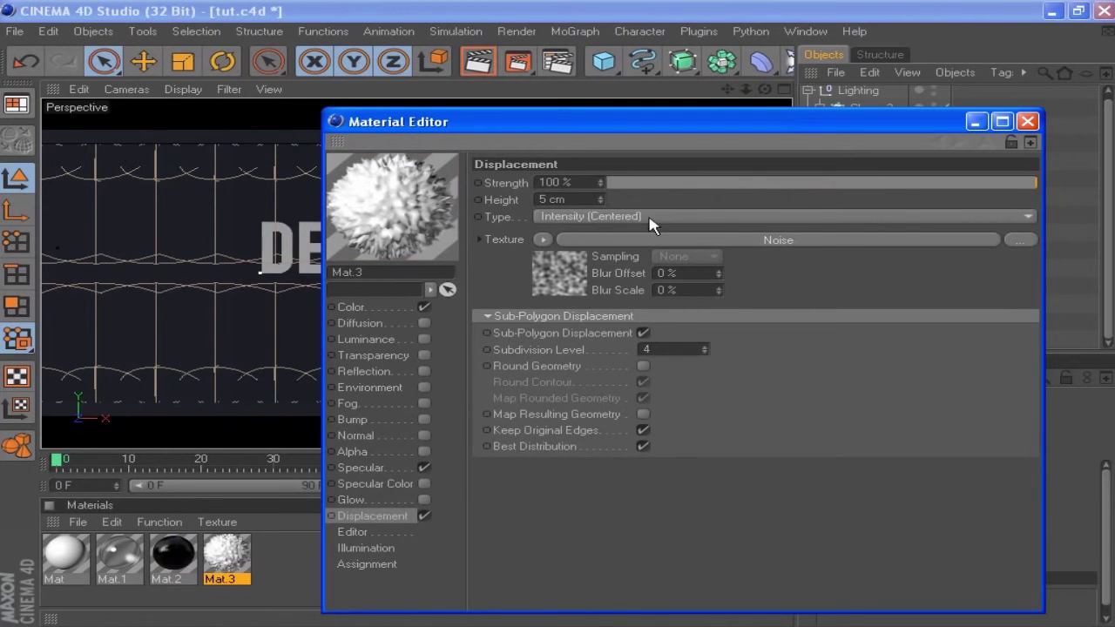
double_click(575, 200)
type("1")
key("Return")
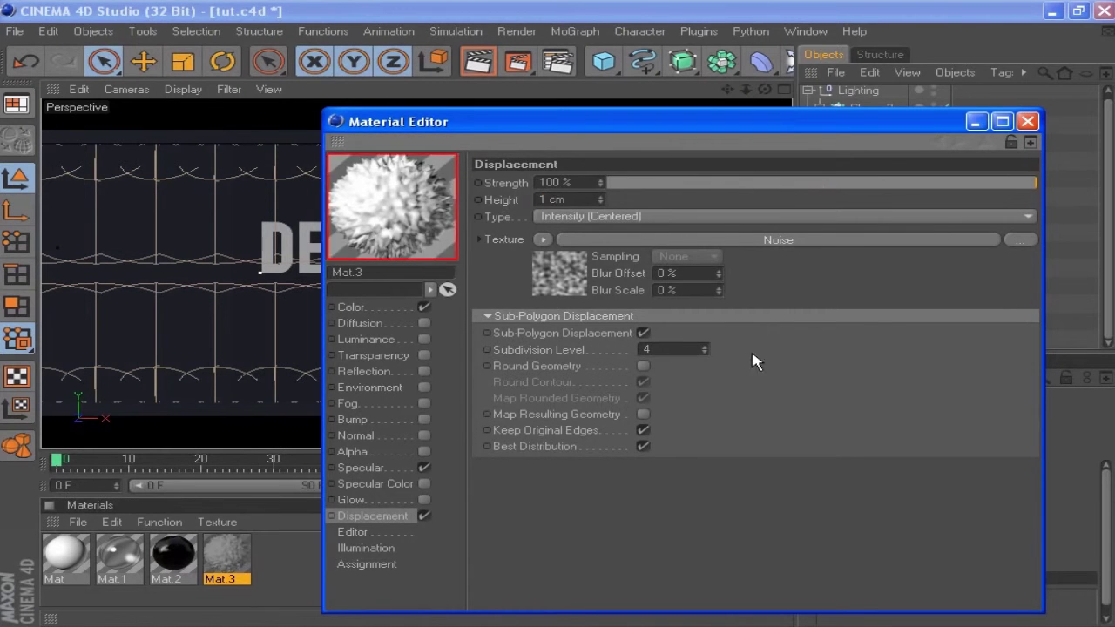
Change Mat.3's displacement noise type to Blistered Turbulence and set its global scale to 10%.
left_click(681, 242)
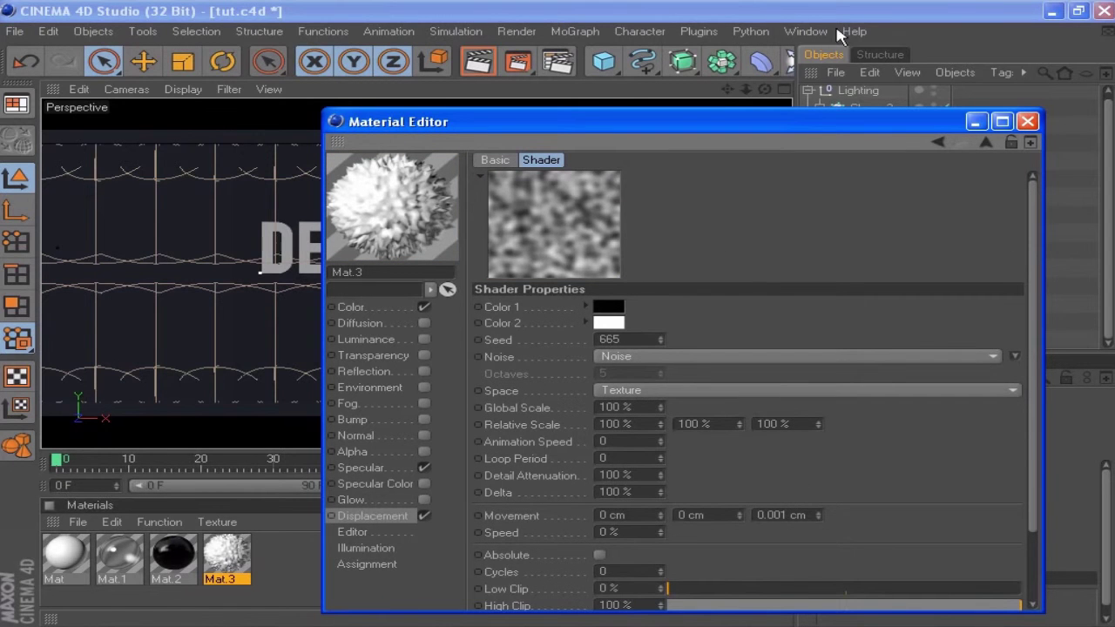
left_click(776, 358)
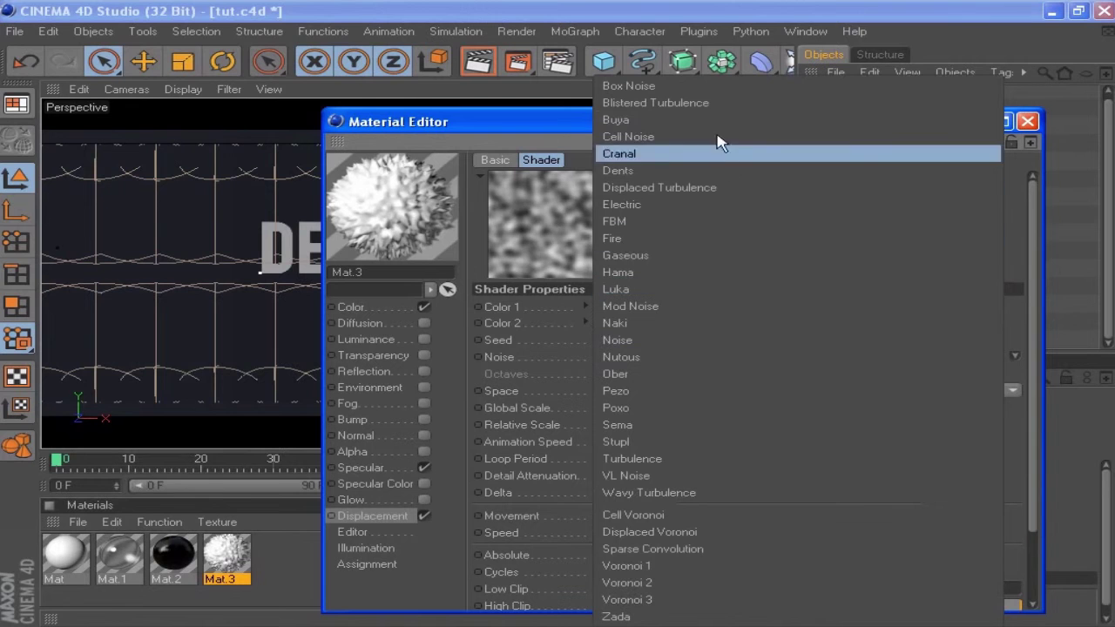
left_click(716, 103)
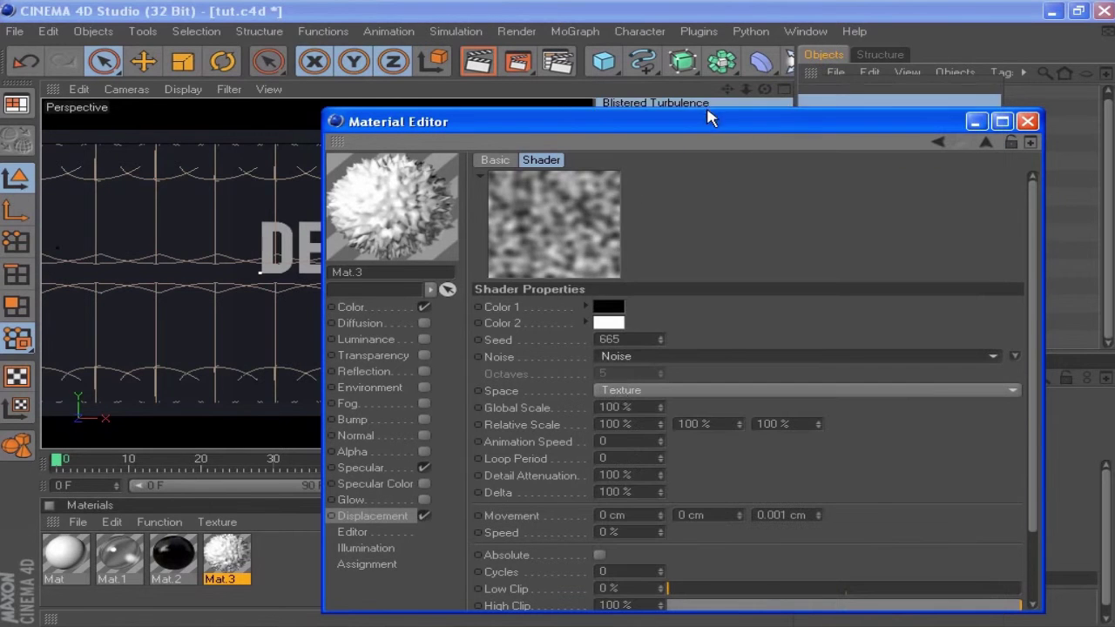
left_click(641, 407)
type("1")
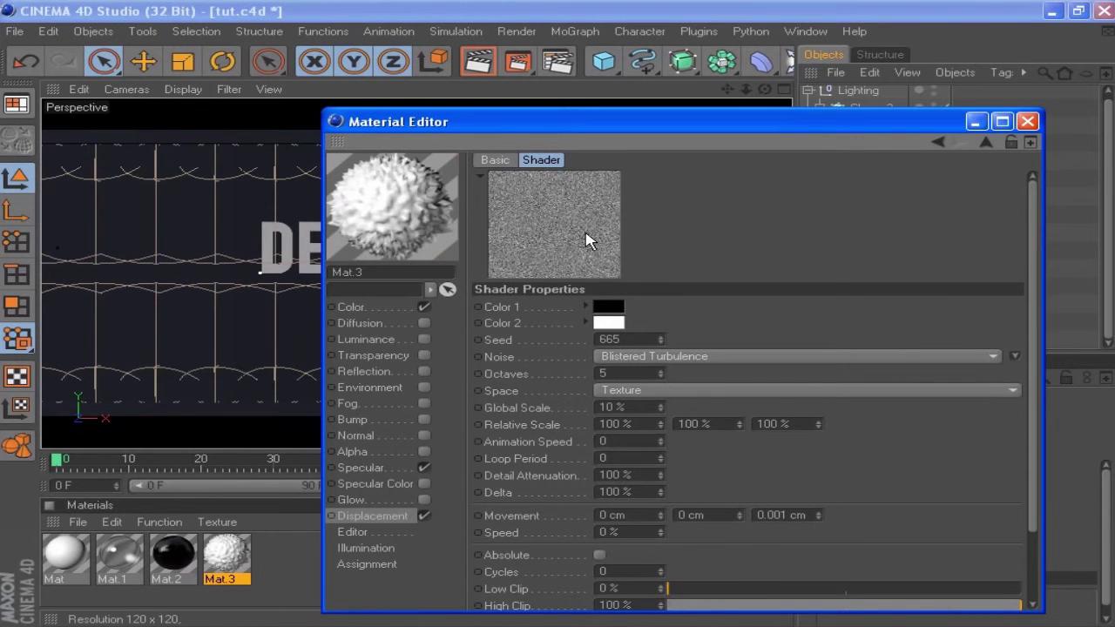
scroll(835, 430, "down", 1)
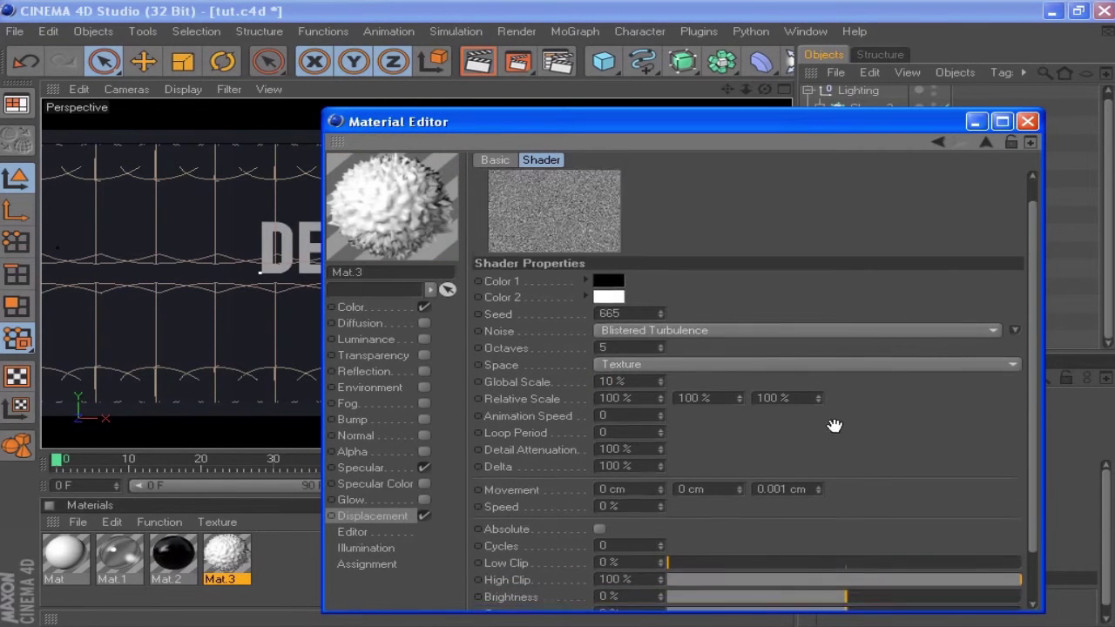
scroll(834, 409, "down", 2)
scroll(841, 331, "up", 3)
scroll(863, 527, "down", 4)
scroll(872, 542, "up", 4)
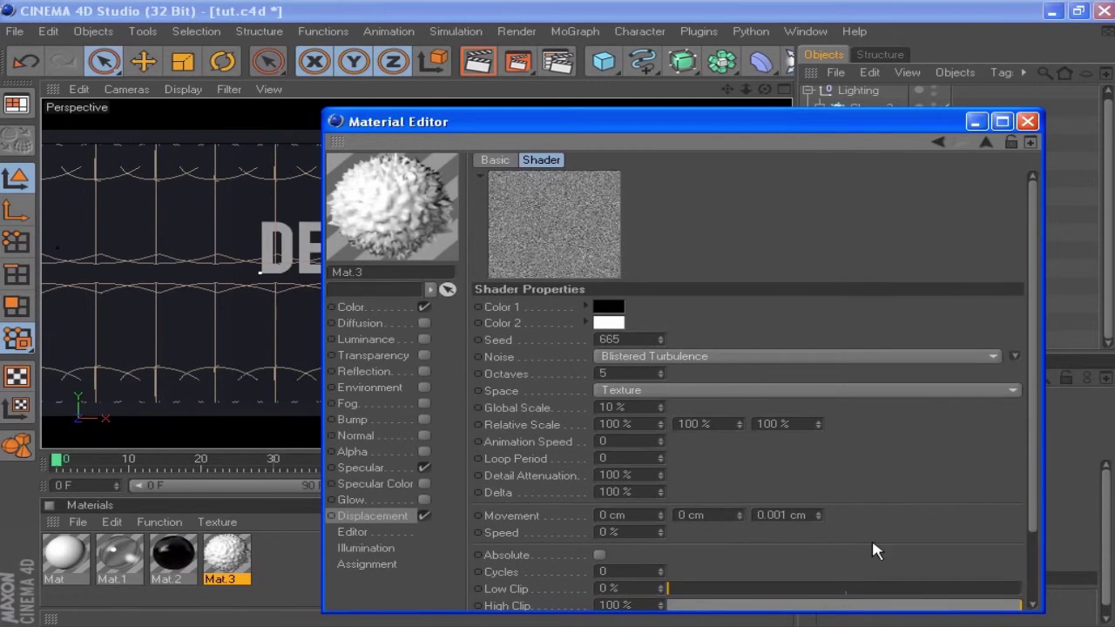
Close the material editor and apply the displaced white material Mat.3 to the Back Plate.
left_click(1028, 121)
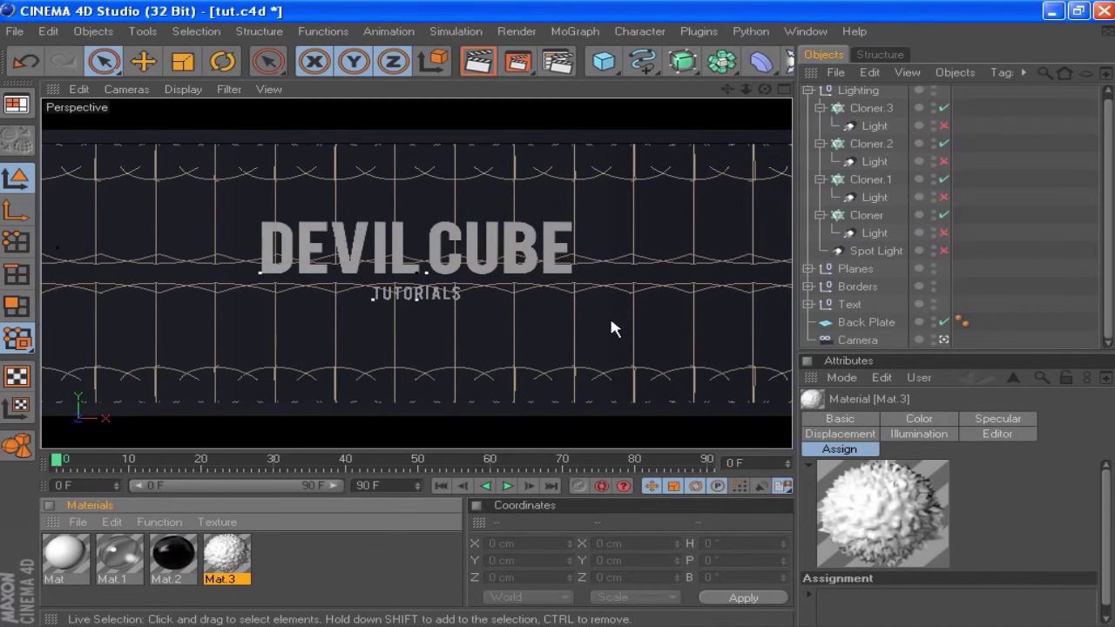
left_click(837, 74)
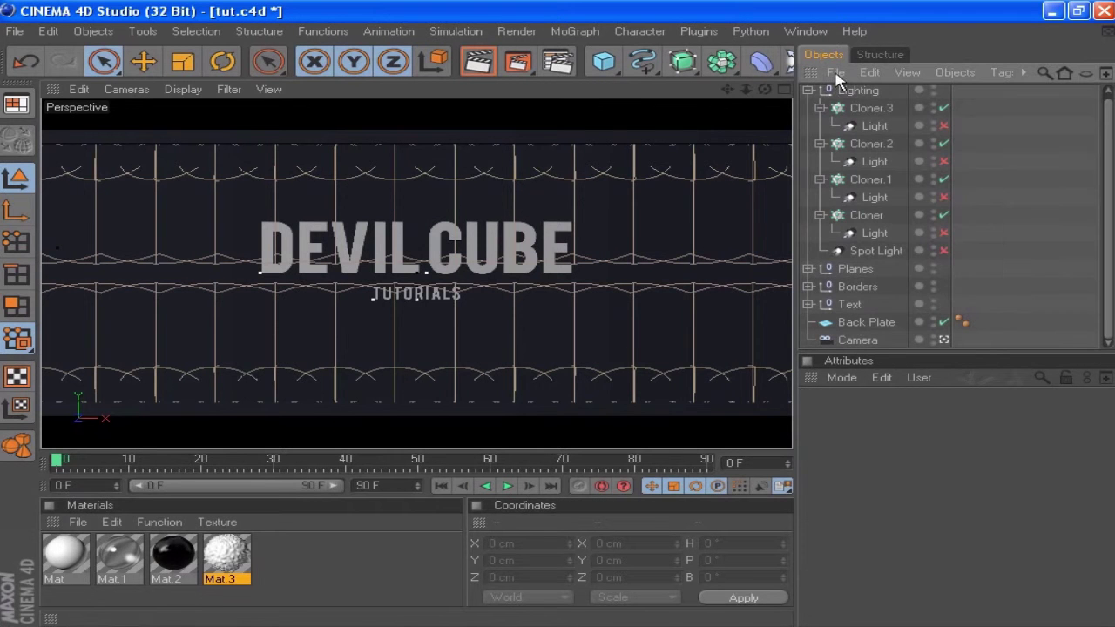
left_click(849, 324)
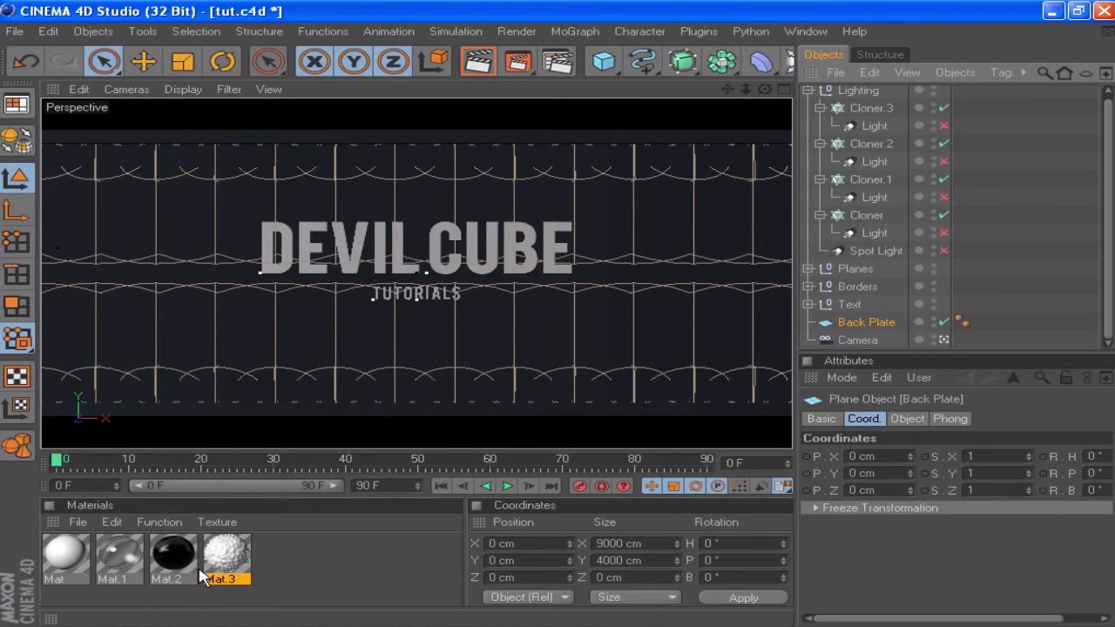
left_click_drag(219, 564, 827, 327)
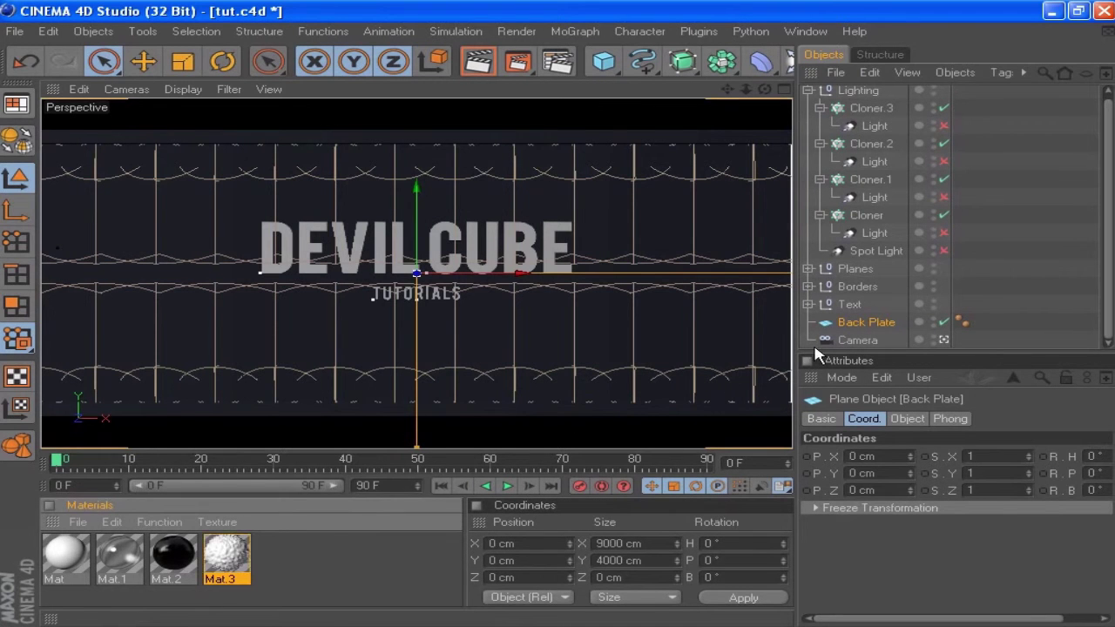
Expand the Text group and delete the Back Plate object from the scene.
left_click(809, 305)
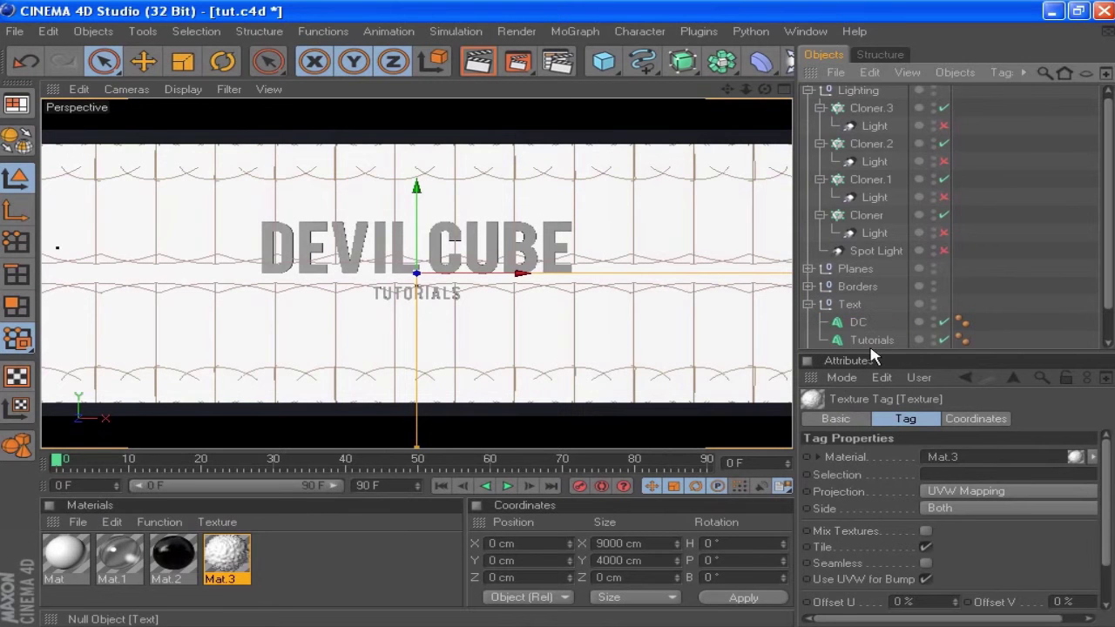
scroll(1045, 322, "down", 1)
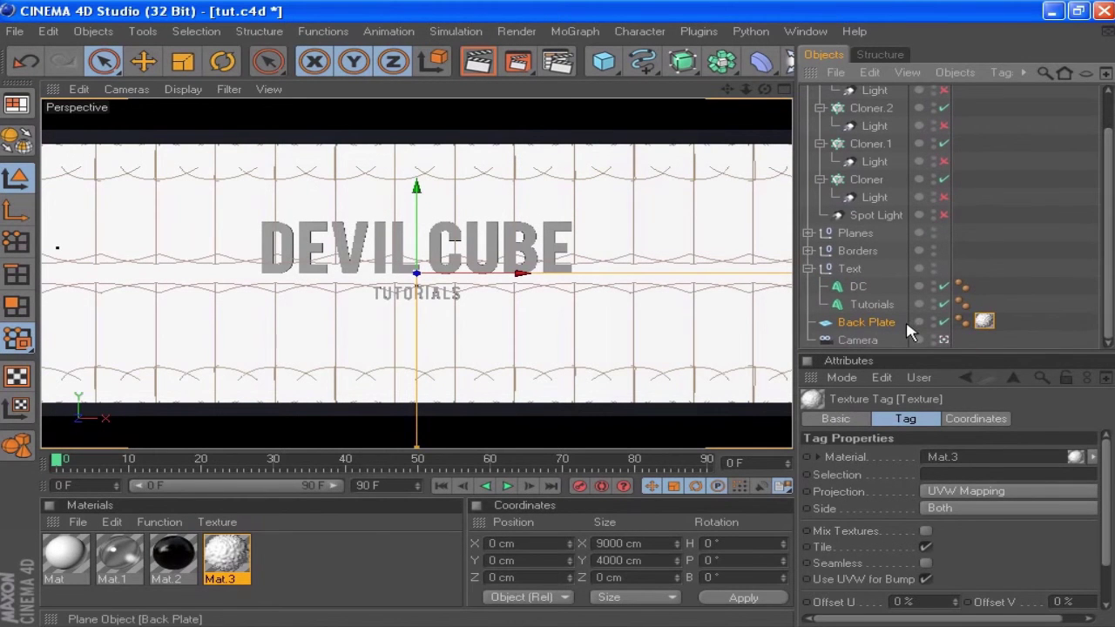
key("Delete")
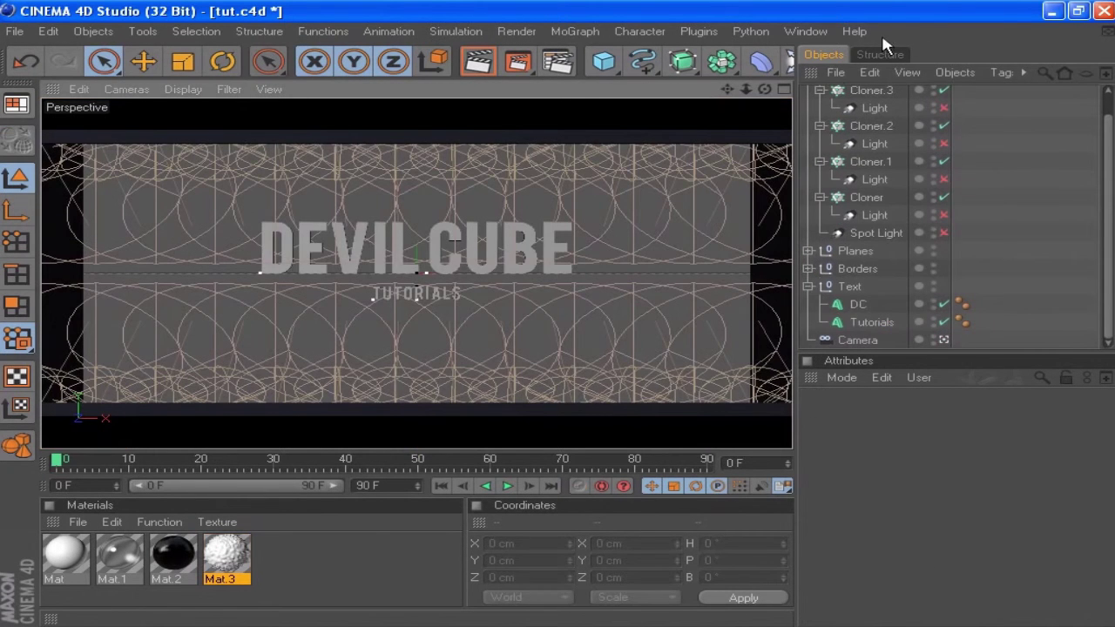
Apply the glossy black material Mat.2 to the DC text and copy its texture tag to the Tutorials text.
left_click(855, 307)
left_click_drag(192, 550, 862, 307)
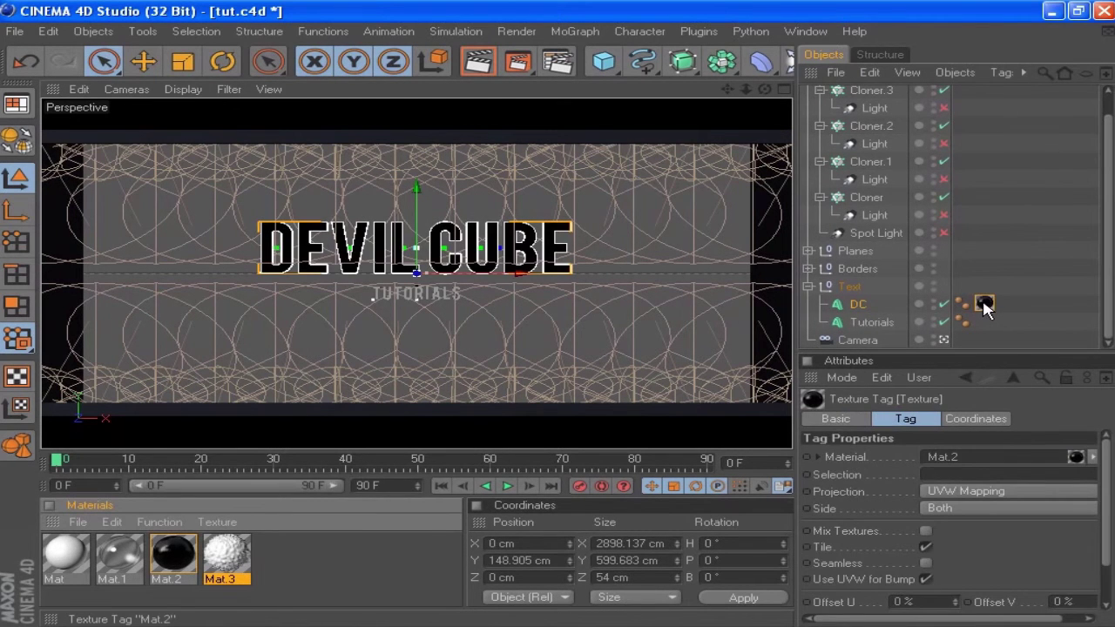
left_click_drag(984, 307, 982, 323, "ctrl")
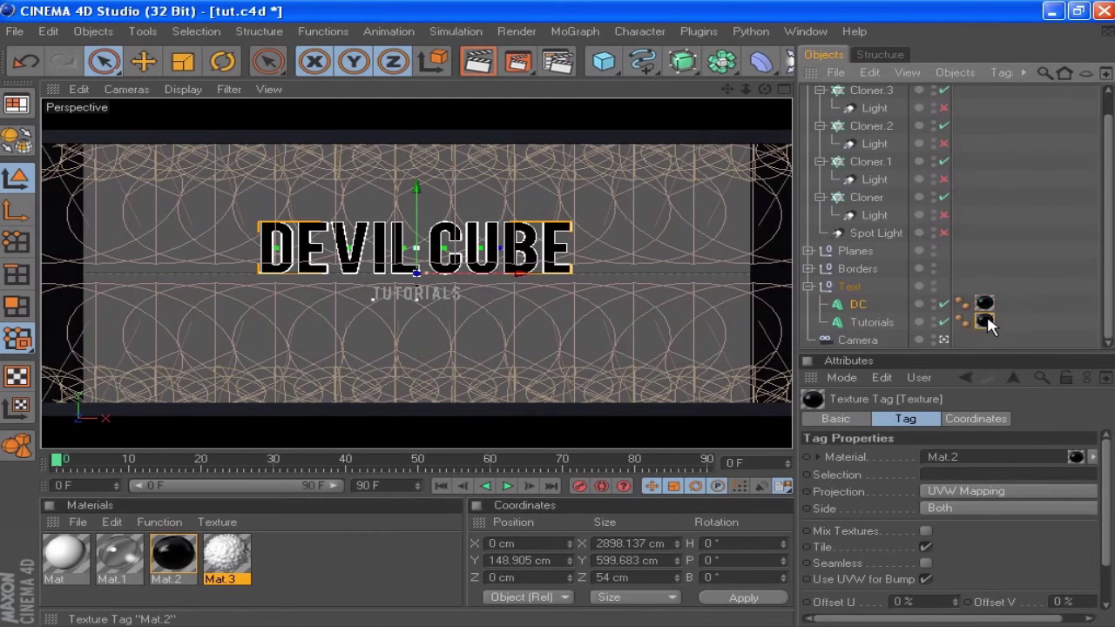
Add the white material Mat to the DC text and restrict it to the R2 selection.
left_click(859, 307)
left_click_drag(231, 557, 871, 307)
left_click(949, 474)
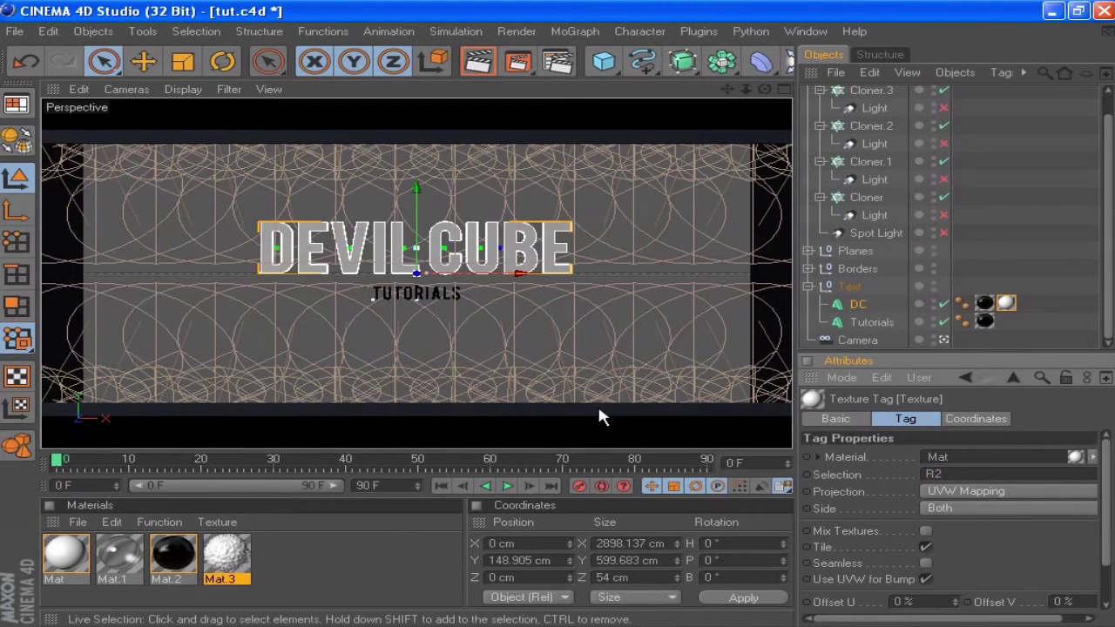
left_click(990, 249)
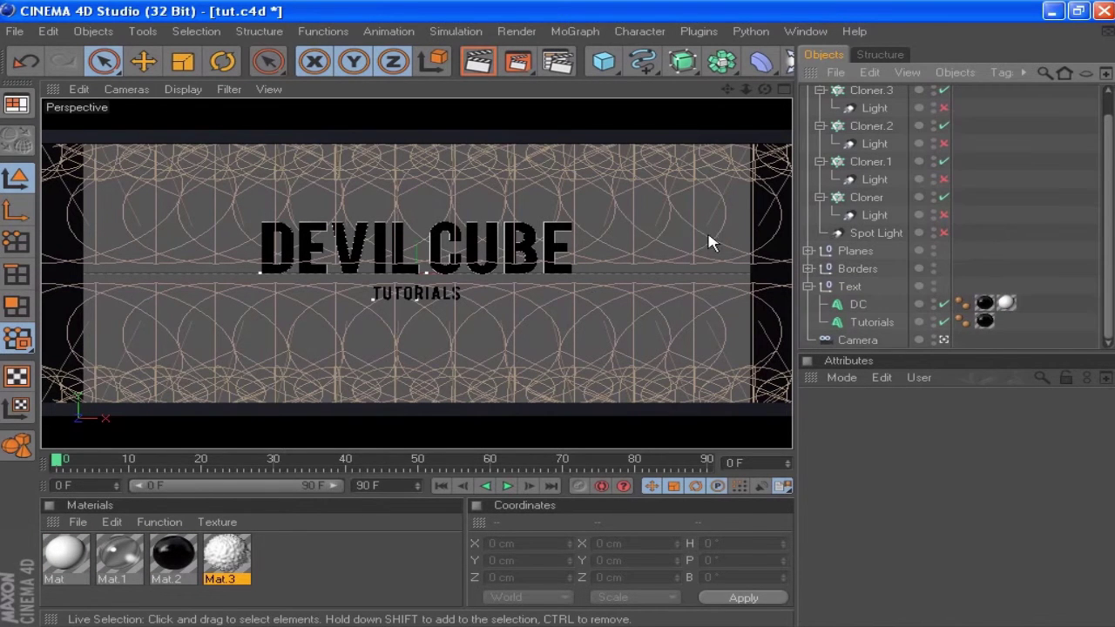
Apply Mat.2 to the Borders and Planes groups, and collapse the Text and Lighting groups.
left_click(809, 287)
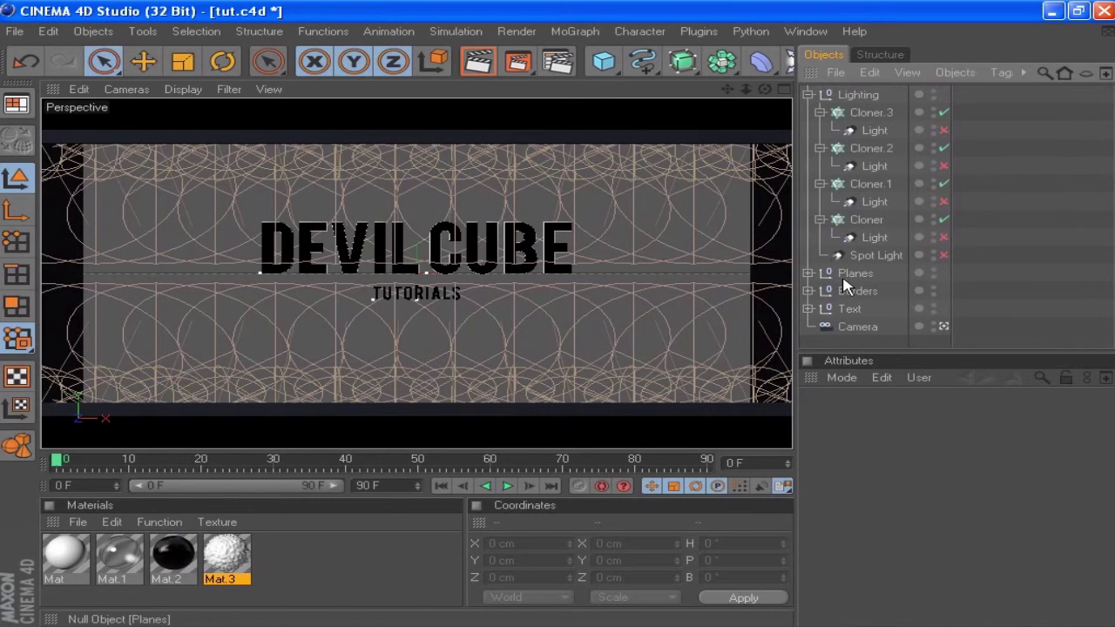
left_click(857, 294)
left_click_drag(188, 560, 849, 292)
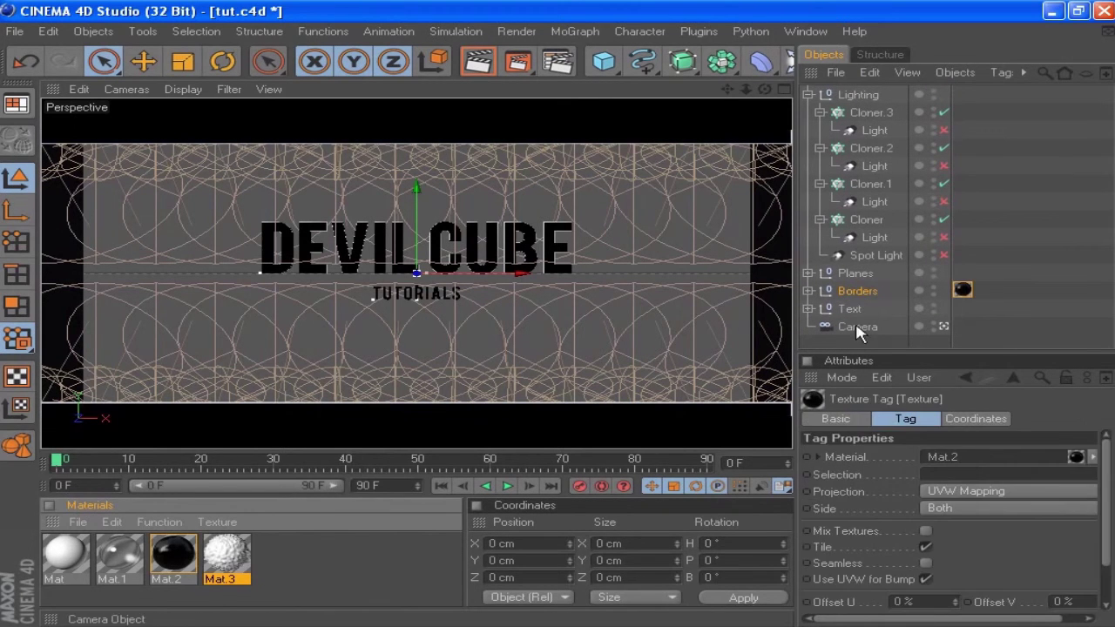
left_click_drag(187, 562, 866, 275)
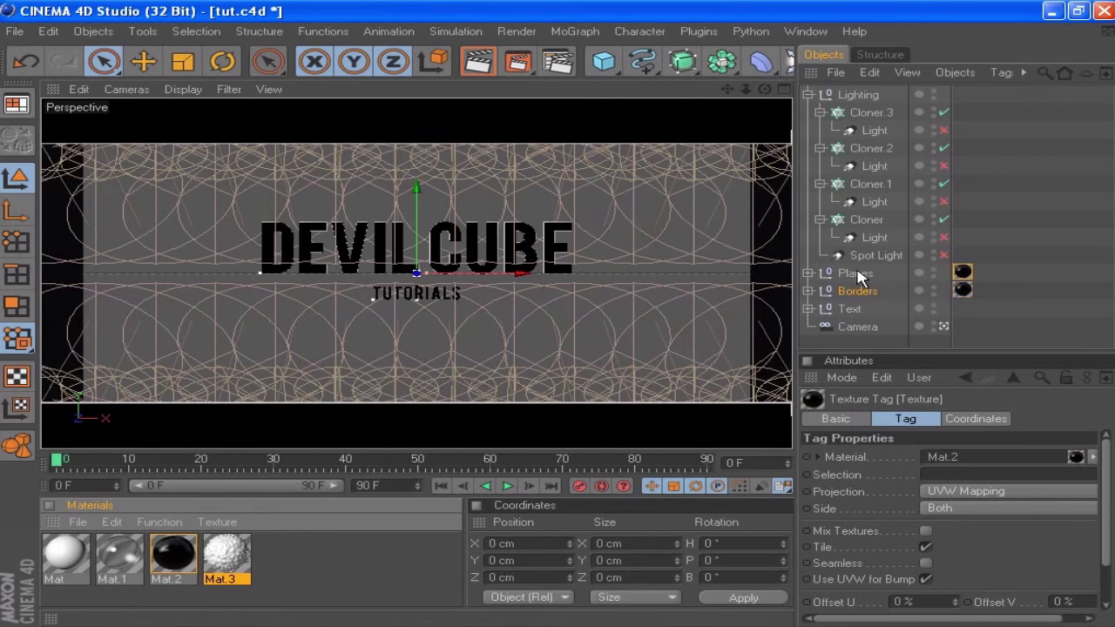
left_click(809, 95)
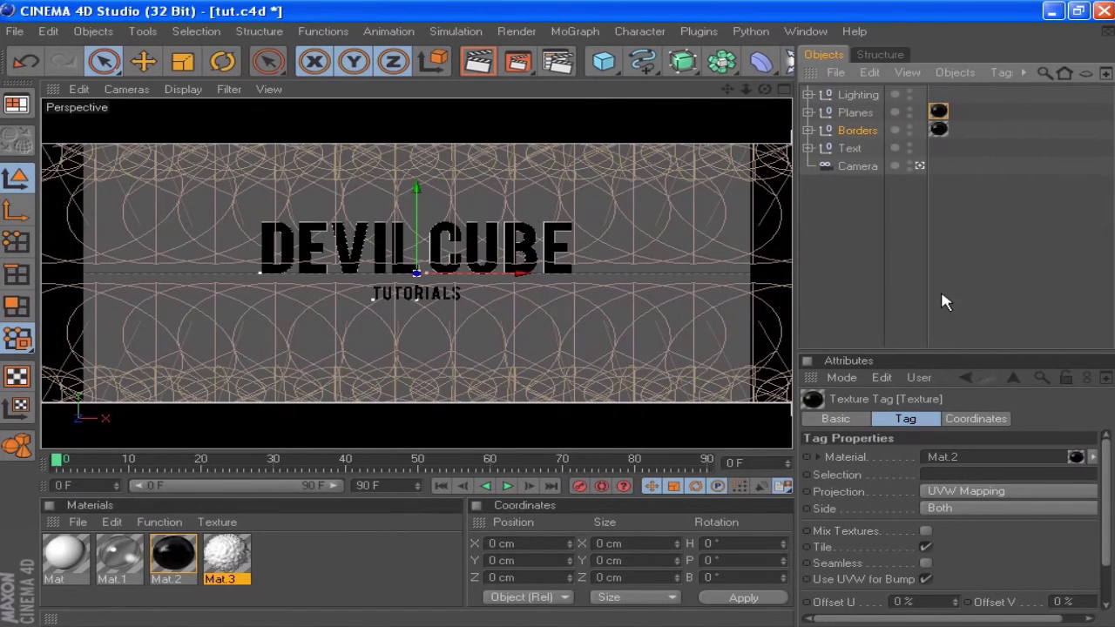
Add a new plane and, in the Right view, raise it to about 1590 cm, level with the upper spot lights.
left_click(128, 564)
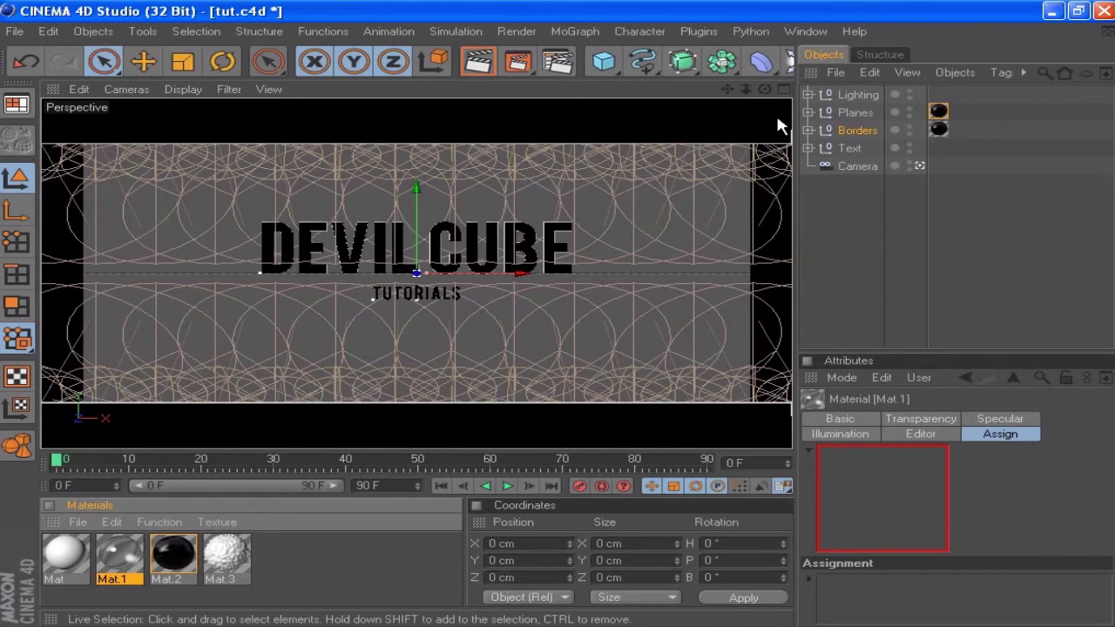
left_click(784, 89)
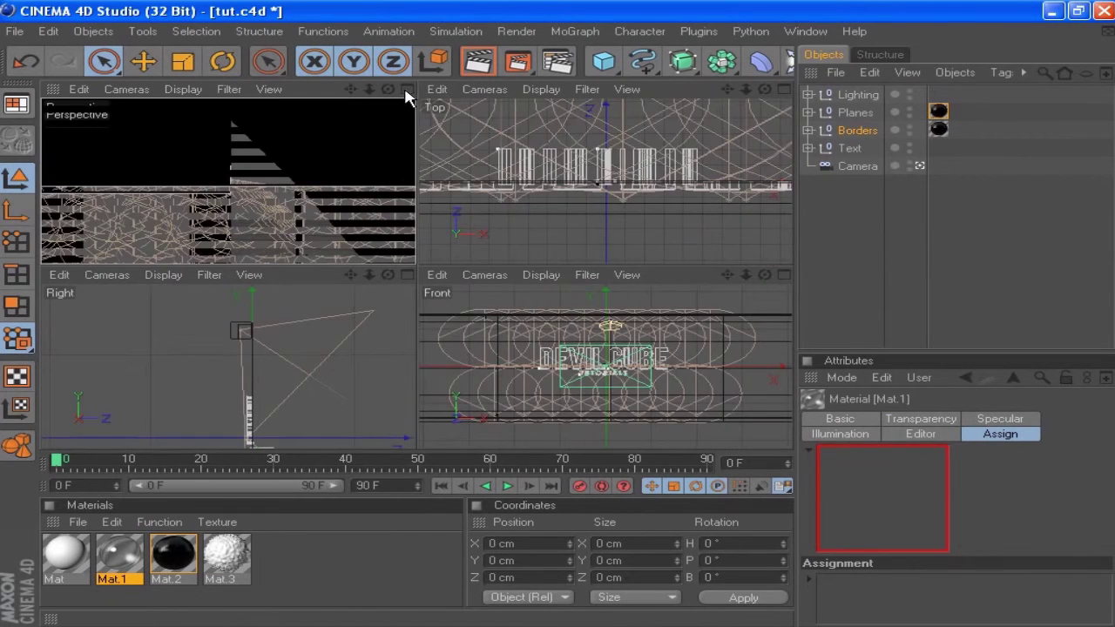
left_click(406, 90)
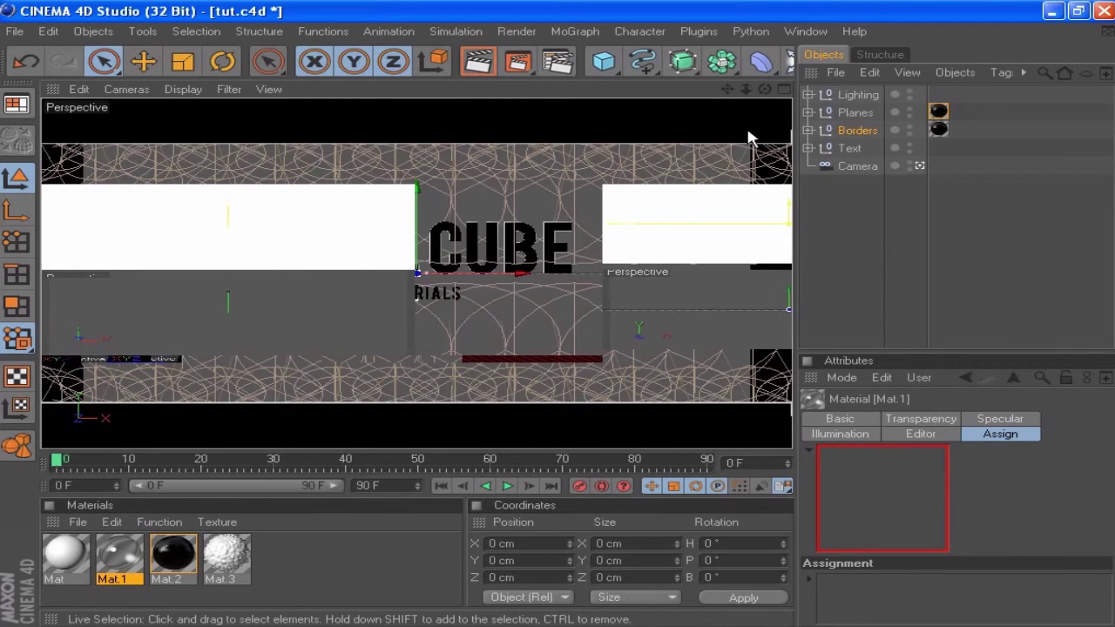
key("F3")
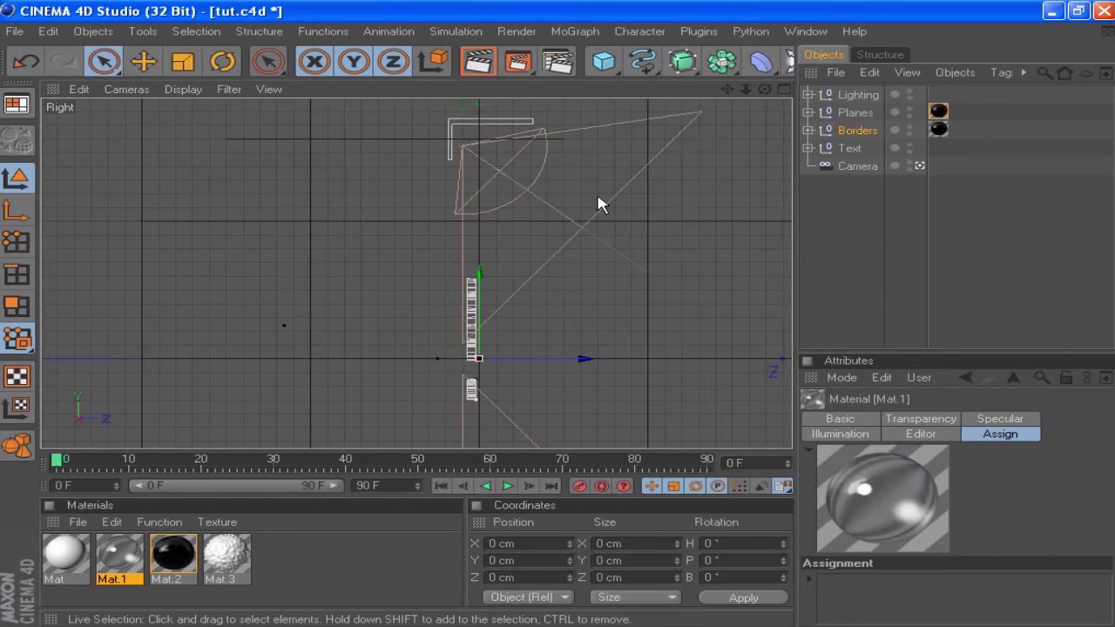
left_click(459, 142)
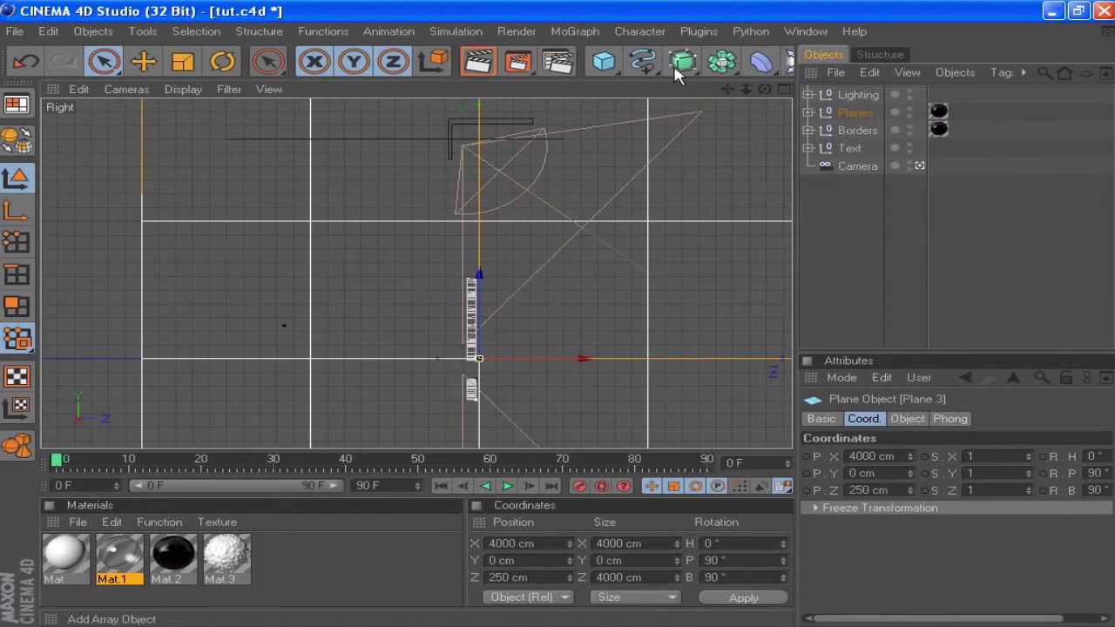
left_click_drag(641, 62, 784, 111)
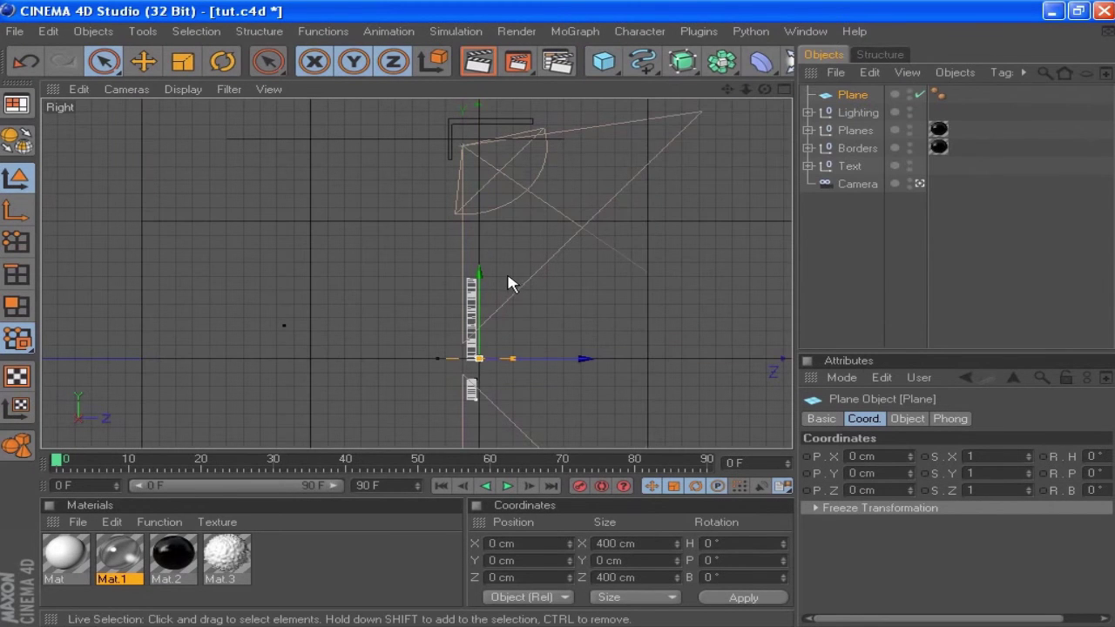
left_click_drag(484, 280, 485, 63)
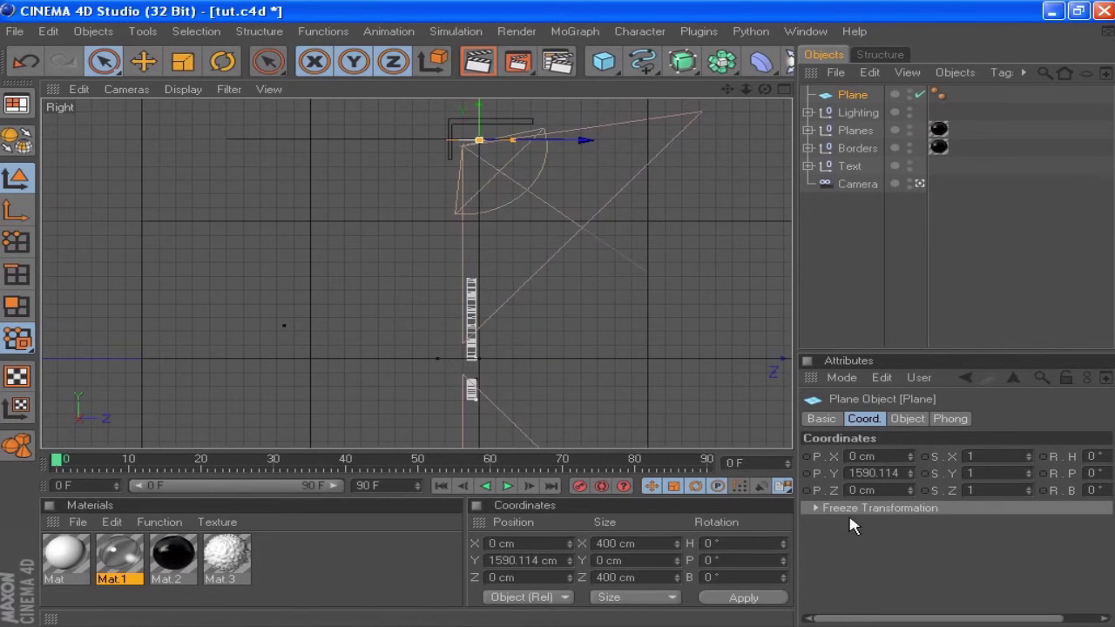
Set the new plane's Y position to 1590 cm and stretch it along Z to about 2853 cm.
double_click(841, 473)
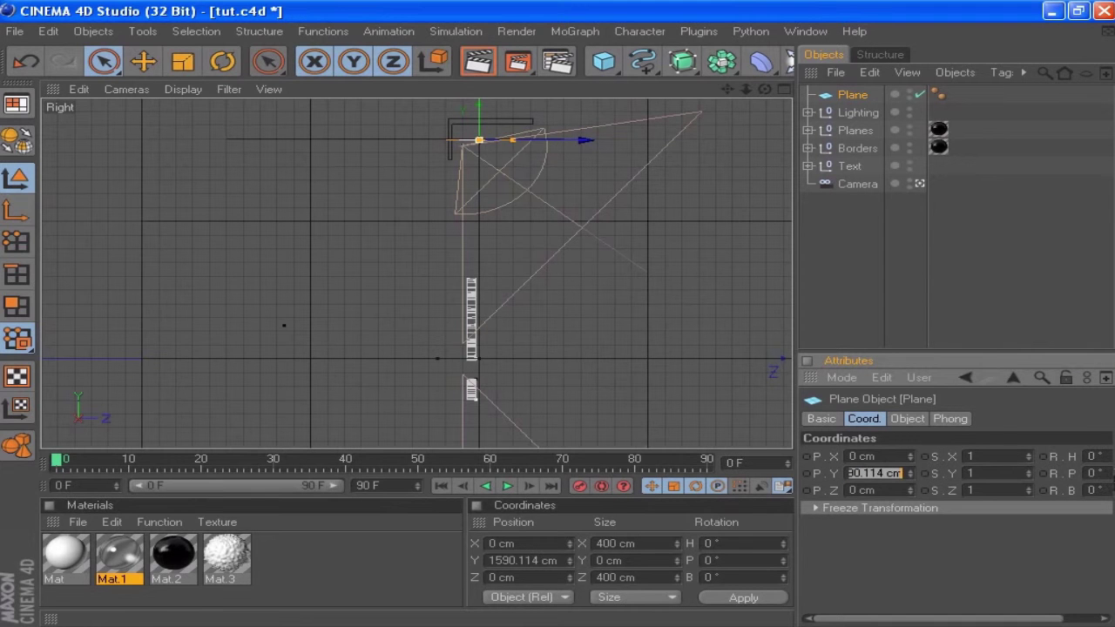
type("1")
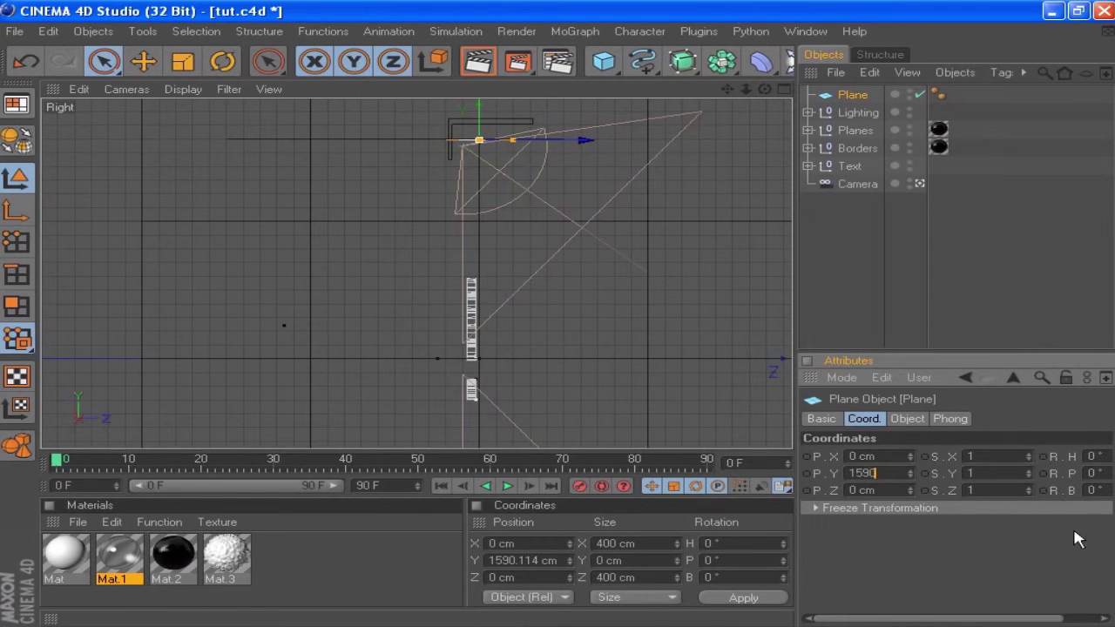
type("590")
key("Return")
left_click_drag(515, 139, 697, 139)
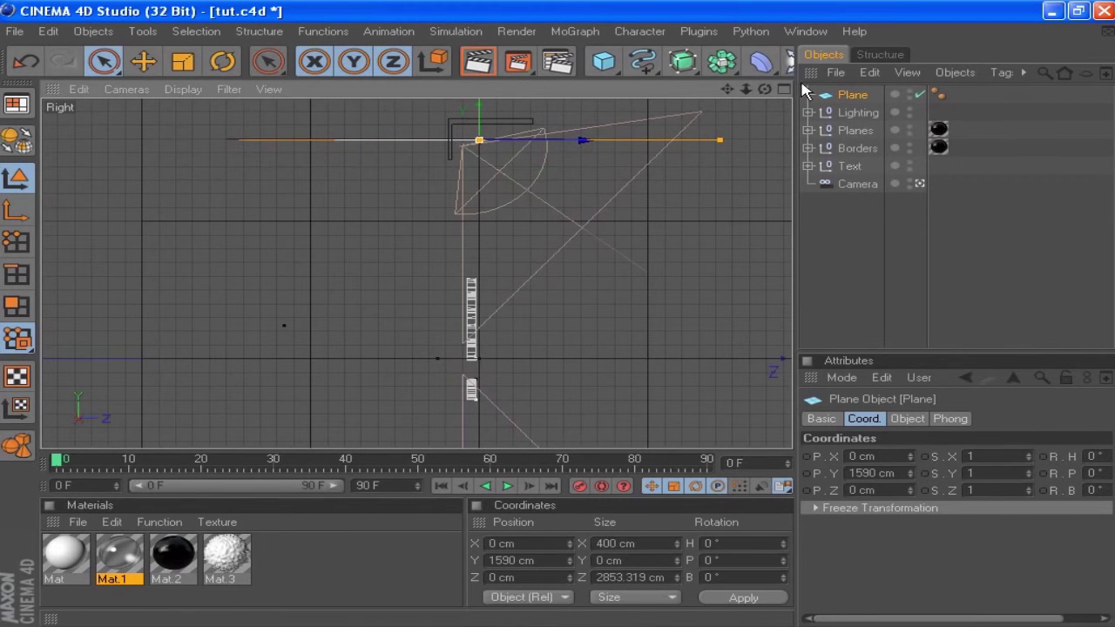
Duplicate the new plane and set the copy's Y position to -1590 cm.
left_click(846, 96)
key("ctrl+c")
key("ctrl+v")
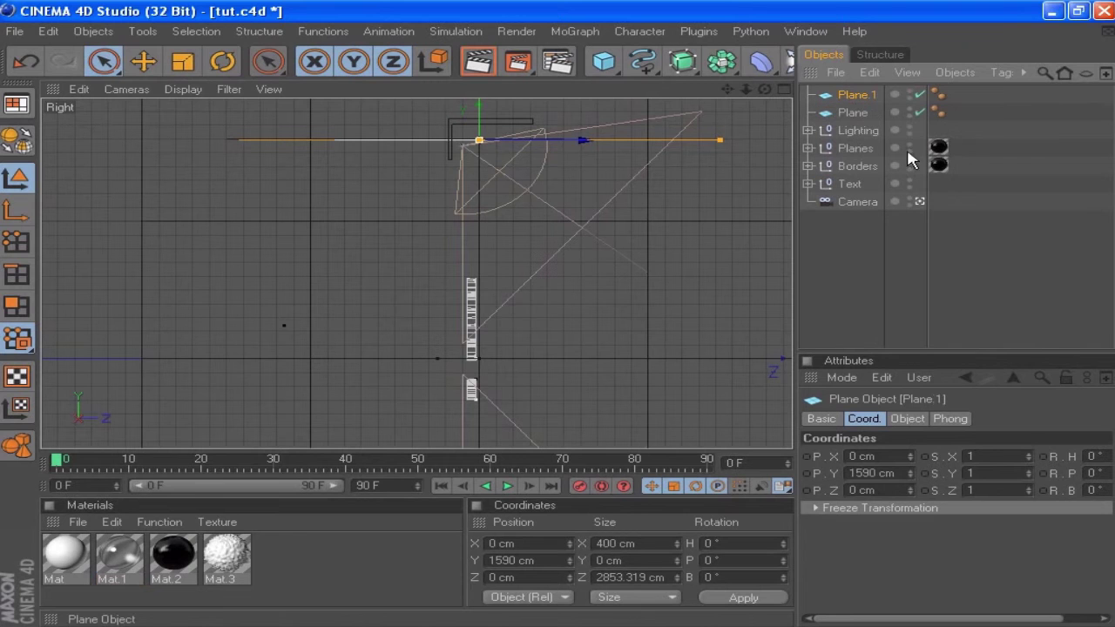
left_click(849, 473)
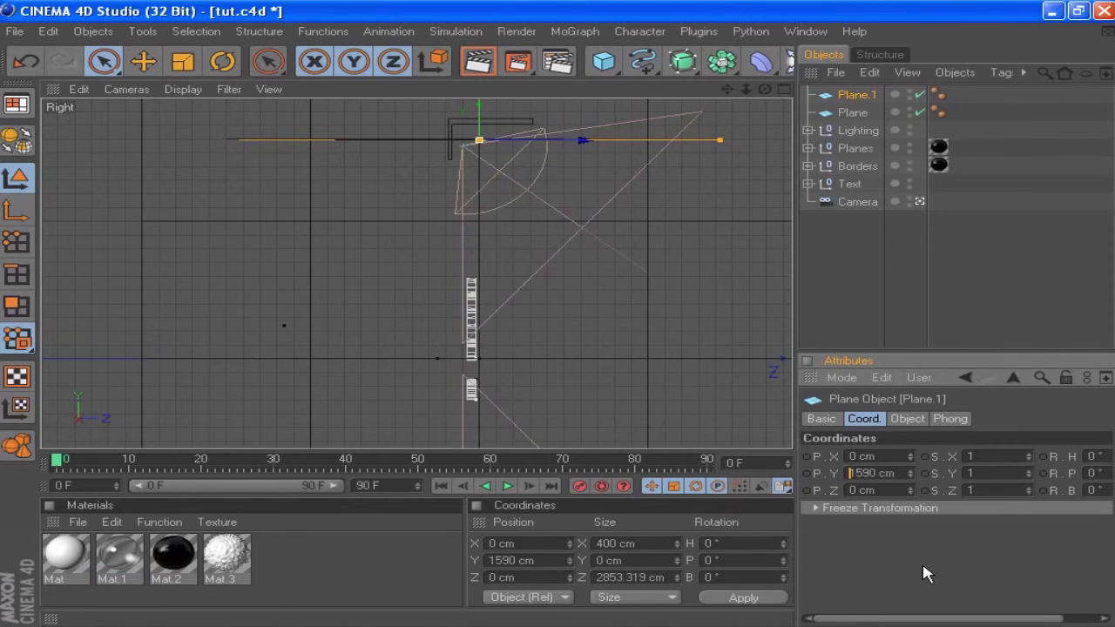
type("-")
key("Return")
Apply the glass material Mat.1 to Plane.1 and copy its texture tag to Plane.
left_click_drag(728, 89, 776, 439)
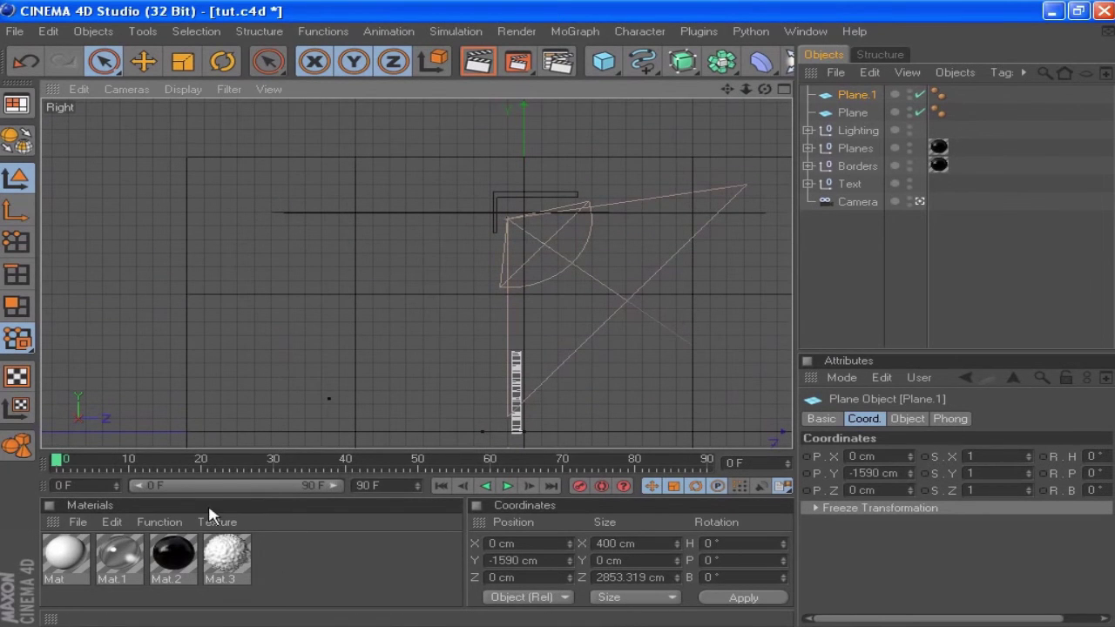
left_click_drag(140, 559, 862, 98)
left_click_drag(960, 88, 961, 109, "ctrl")
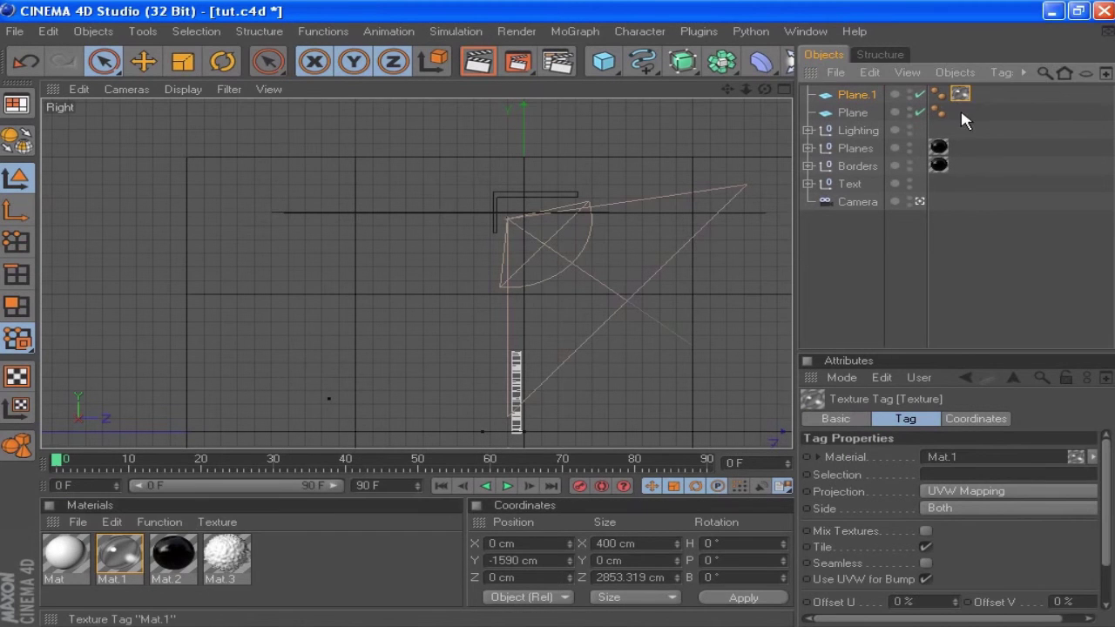
Set the width of both glass planes to 9000 cm together in the Front view, and return to the Perspective view.
left_click(784, 89)
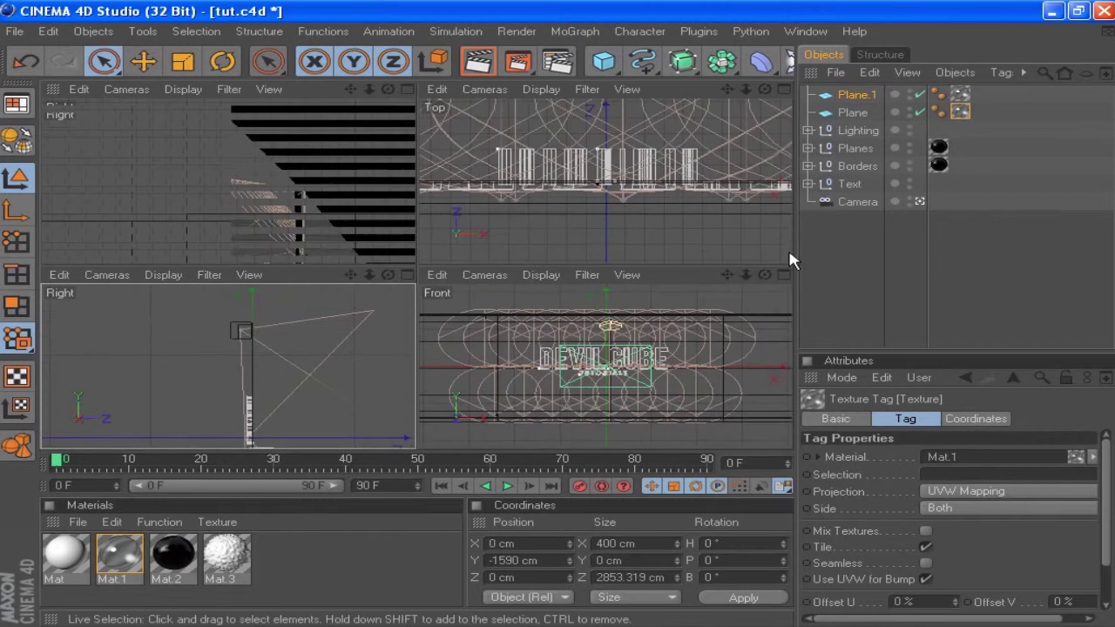
left_click(785, 273)
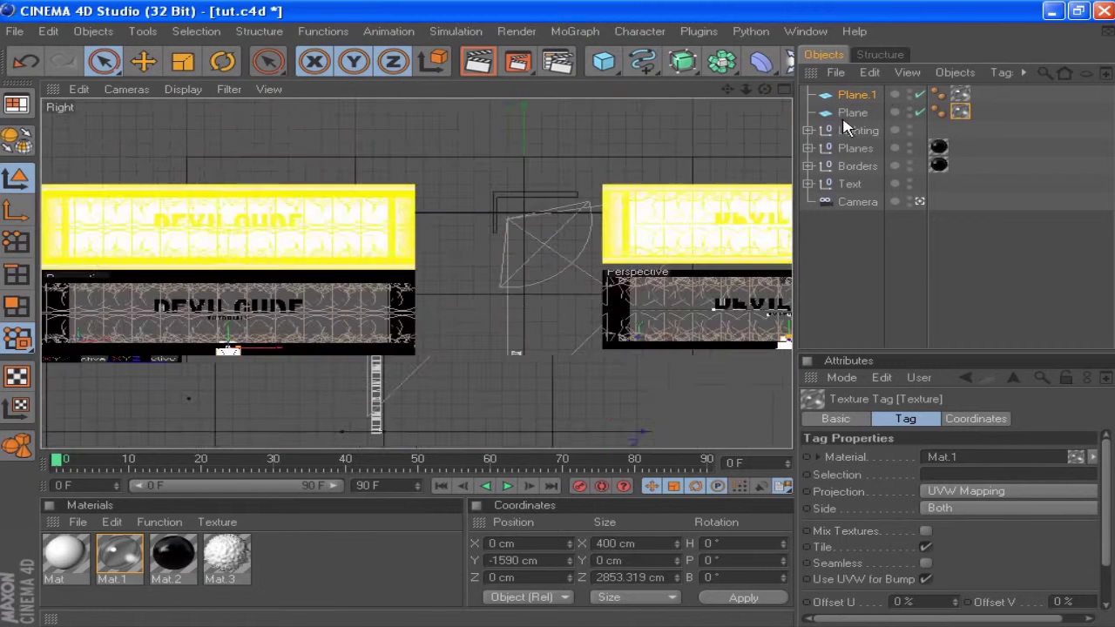
left_click(855, 113, "shift")
left_click_drag(746, 90, 590, 89)
mouse_move(727, 90)
left_mouse_down()
mouse_move(723, 139)
mouse_move(717, 92)
left_mouse_up()
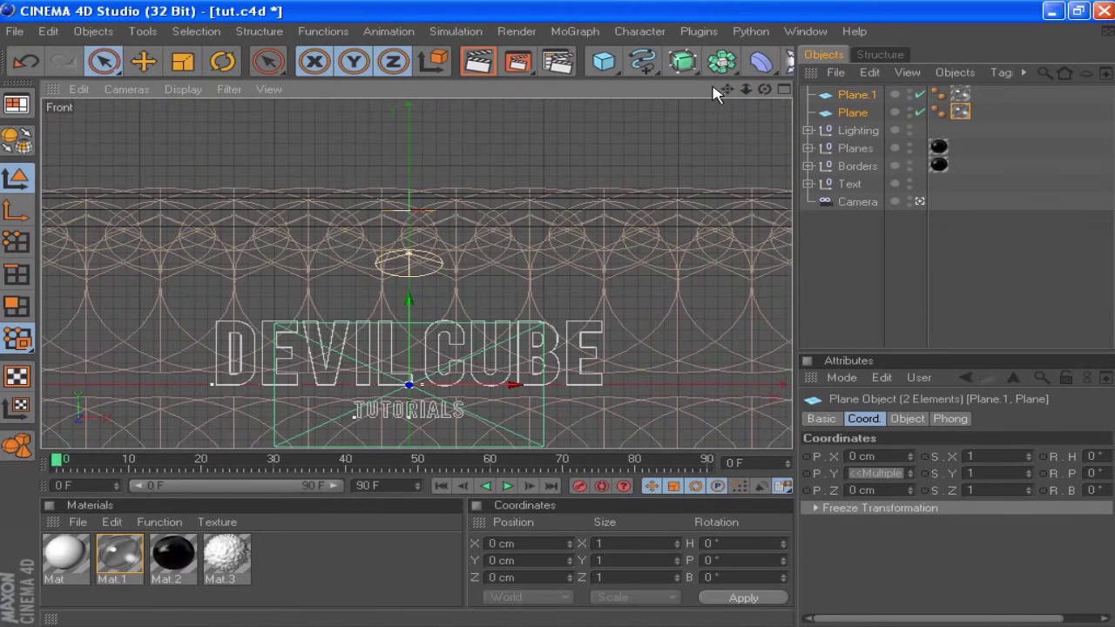
left_click(913, 421)
left_click(958, 456)
type("9000")
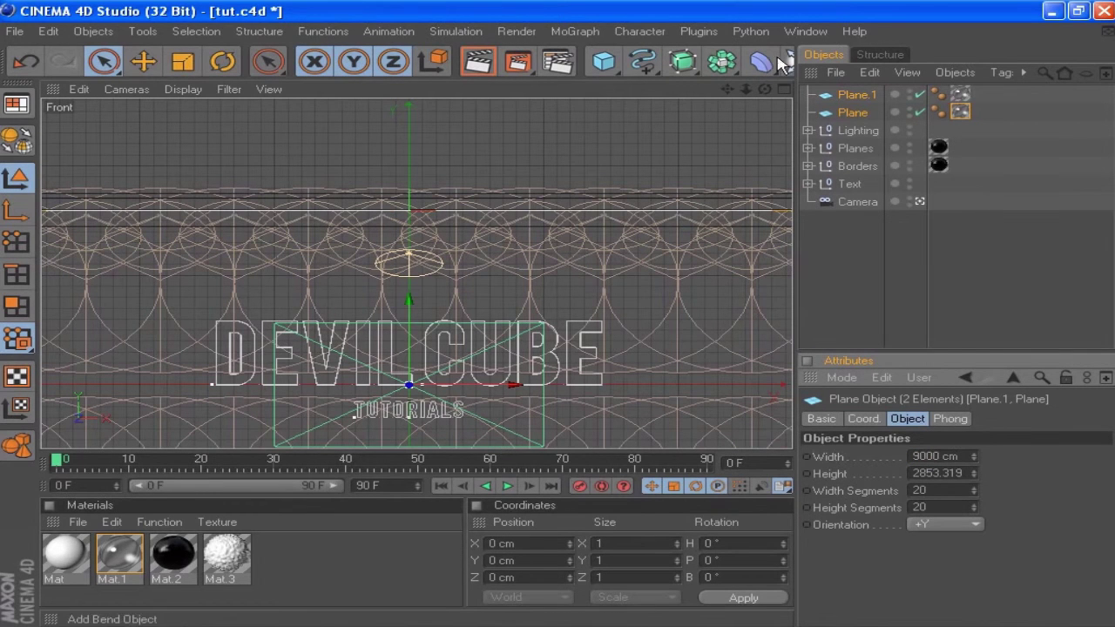
left_click(786, 90)
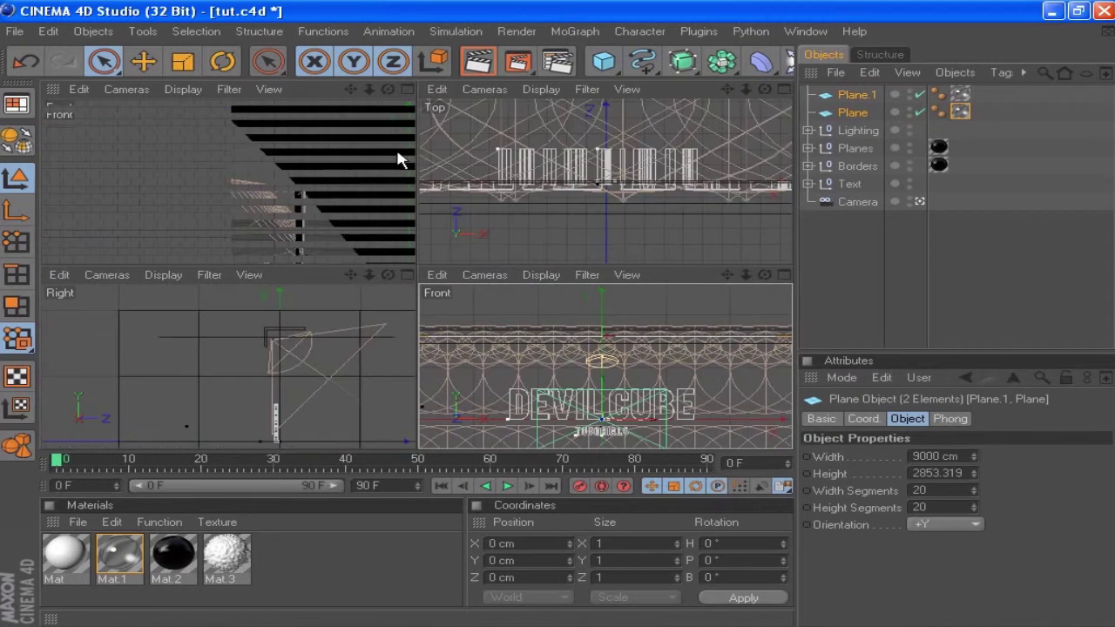
left_click(407, 91)
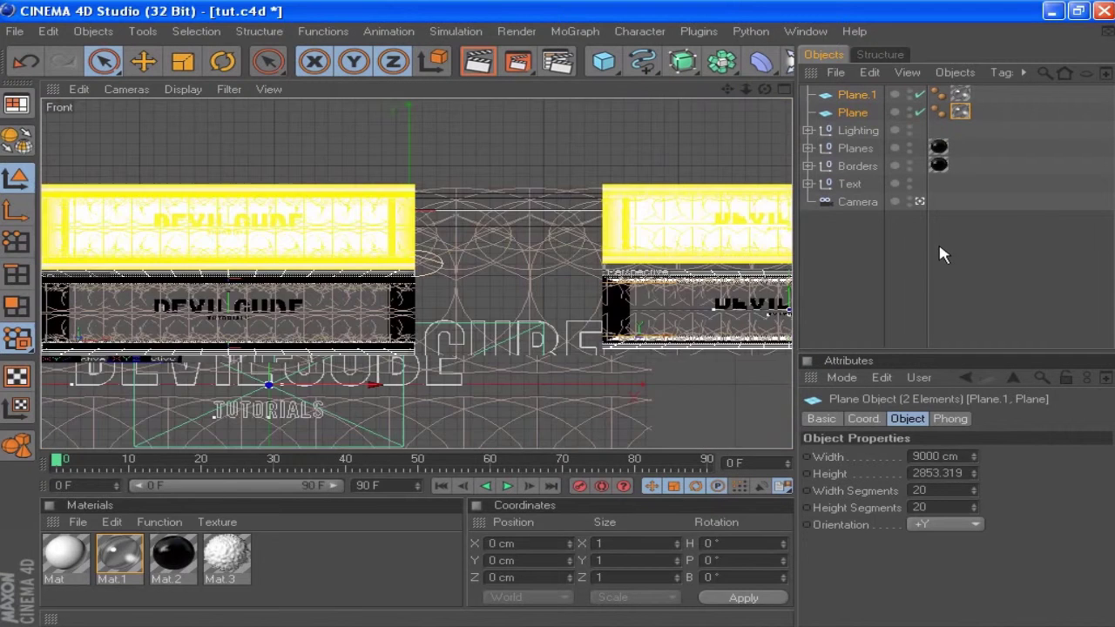
Examine the size and position of the lower glass plane, the Borders group and the planes inside the Planes group.
left_click(871, 257)
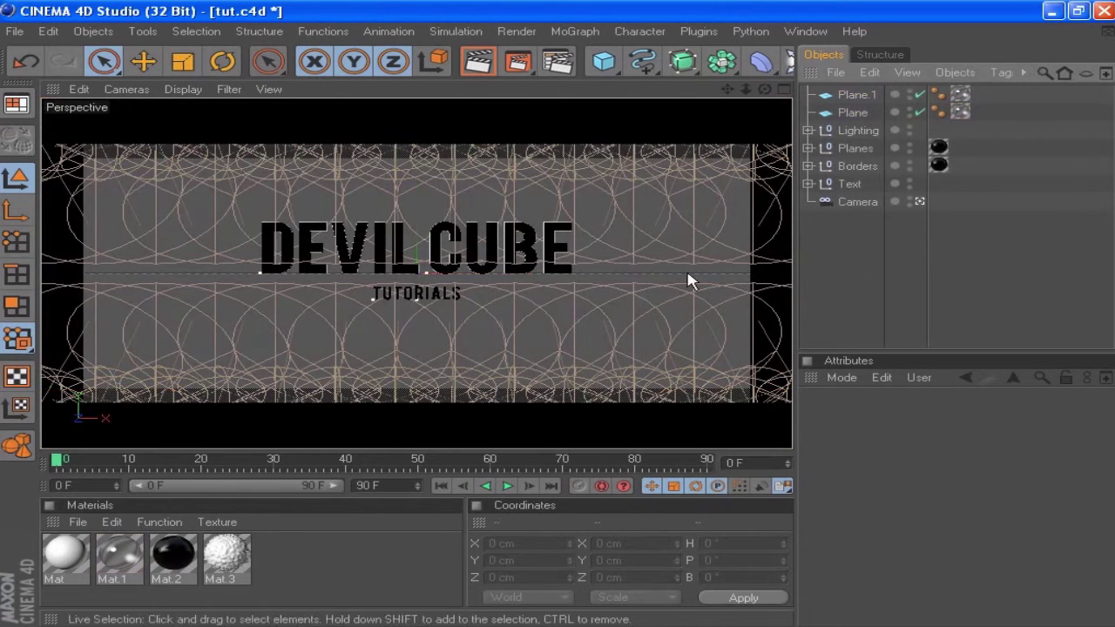
left_click(857, 96)
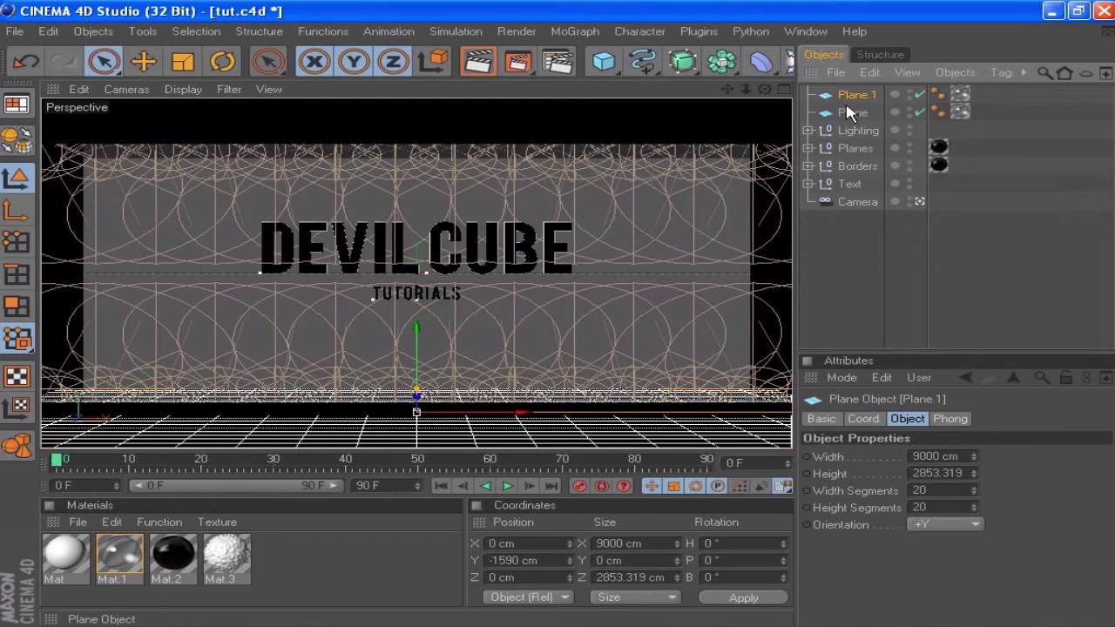
left_click(809, 183)
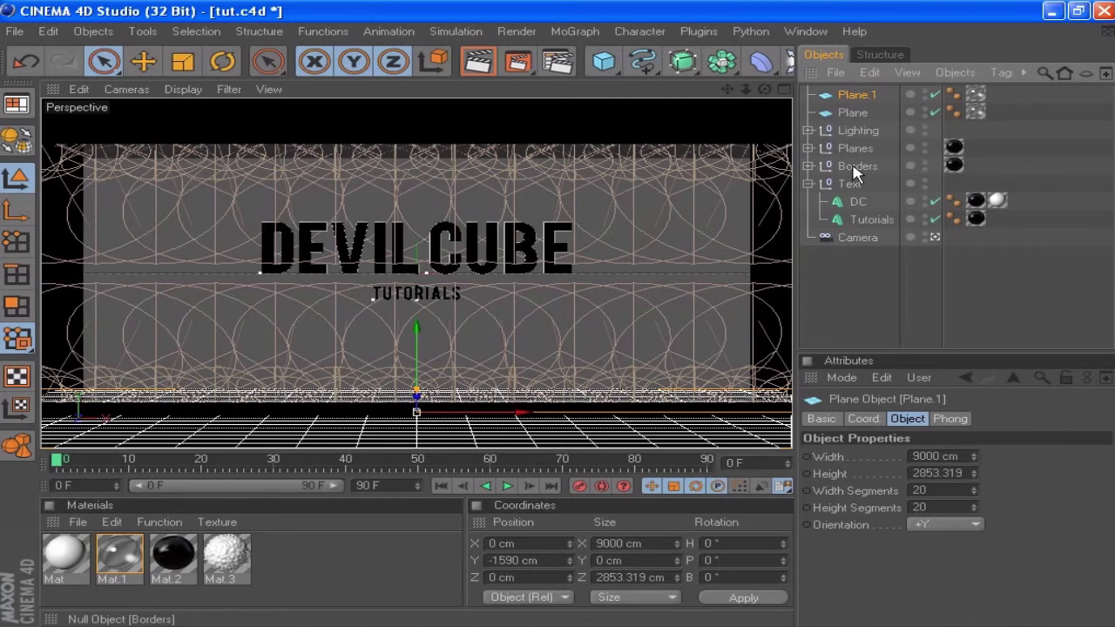
left_click(852, 170)
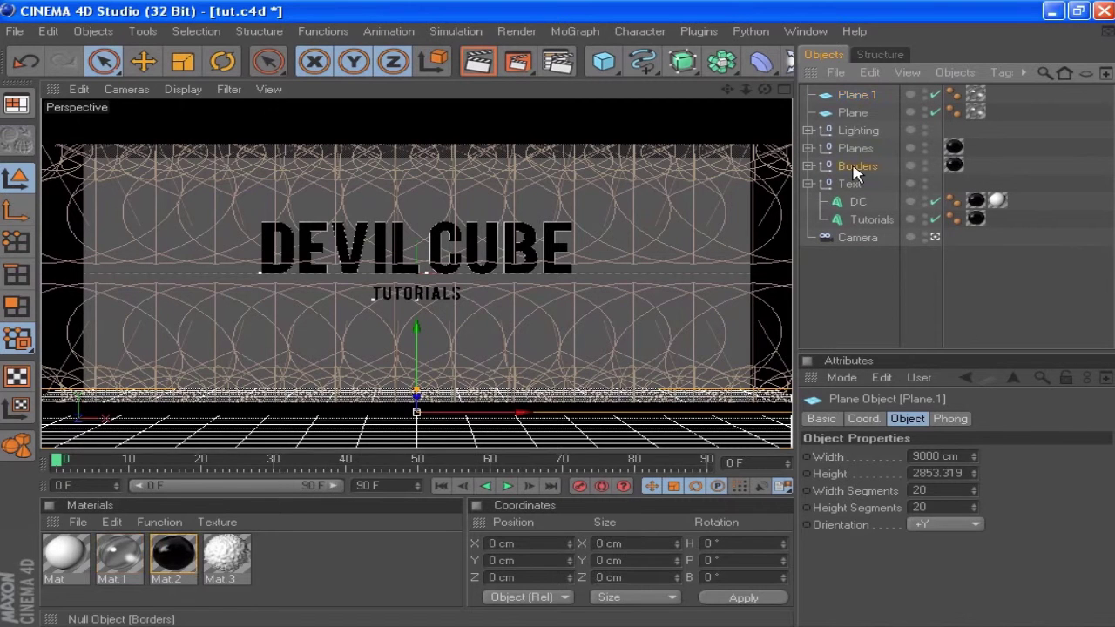
left_click(808, 148)
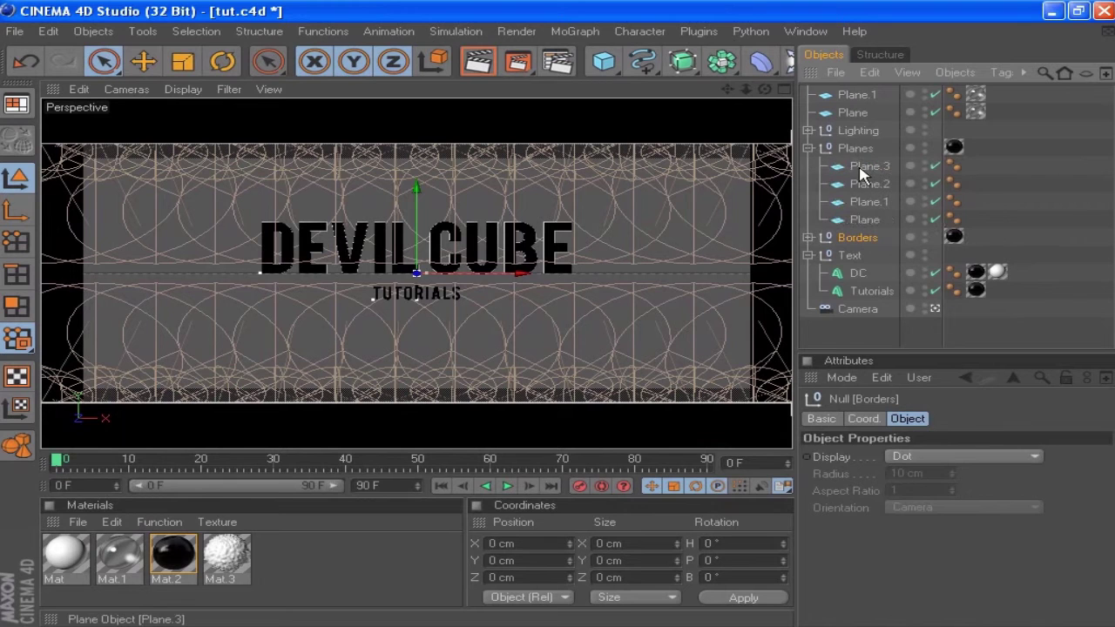
left_click(865, 166)
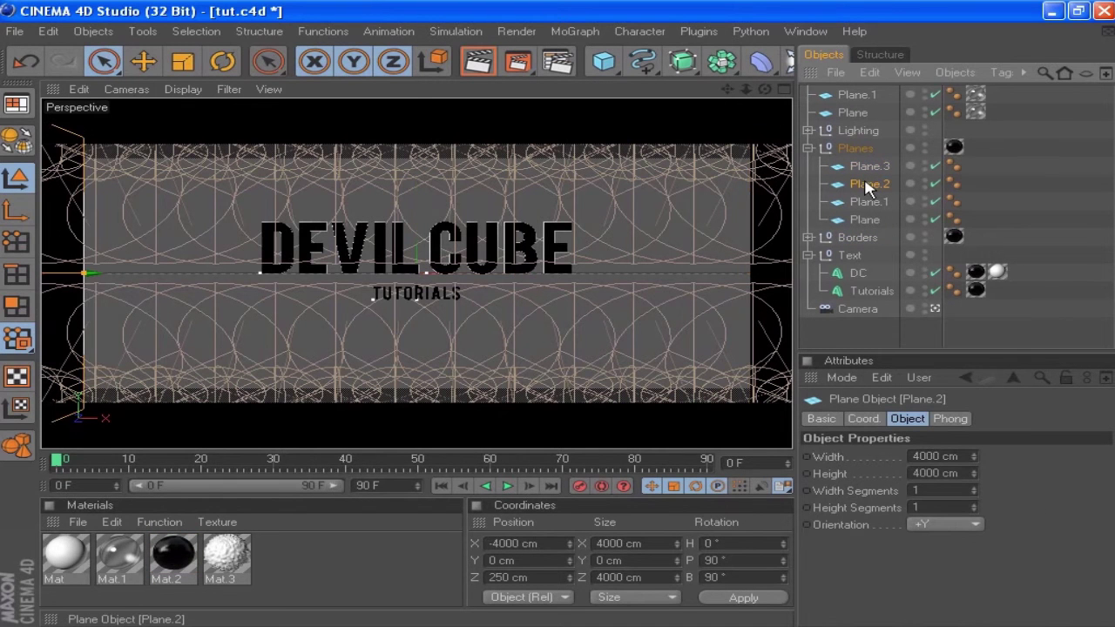
left_click(868, 201)
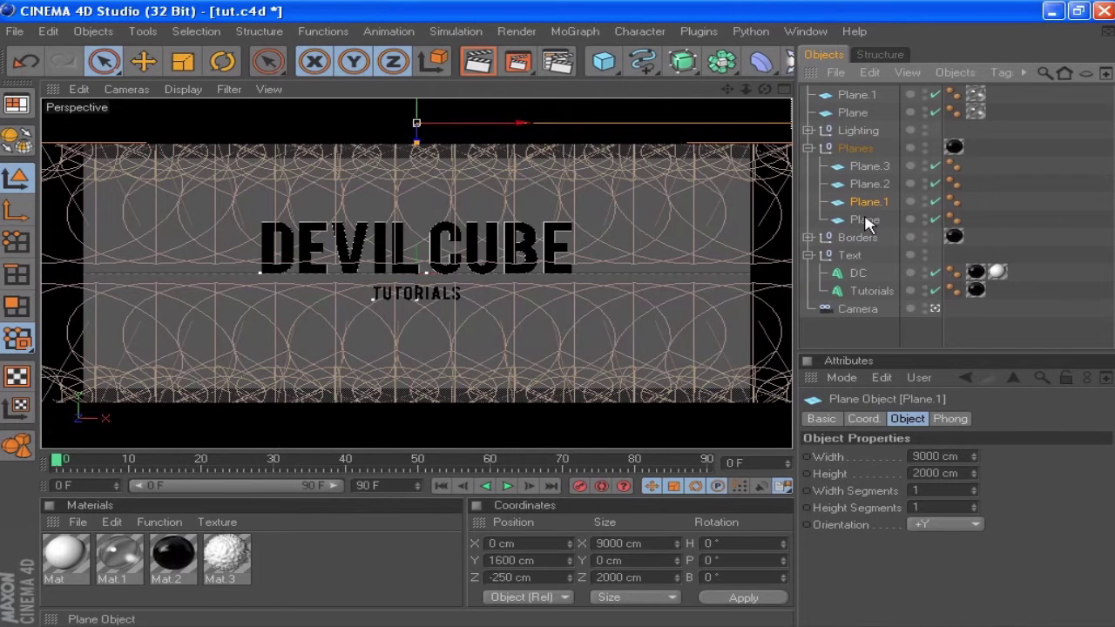
Move both glass planes together along Z to about 1285 cm in the Right view, and return to the Perspective view.
left_click(853, 113)
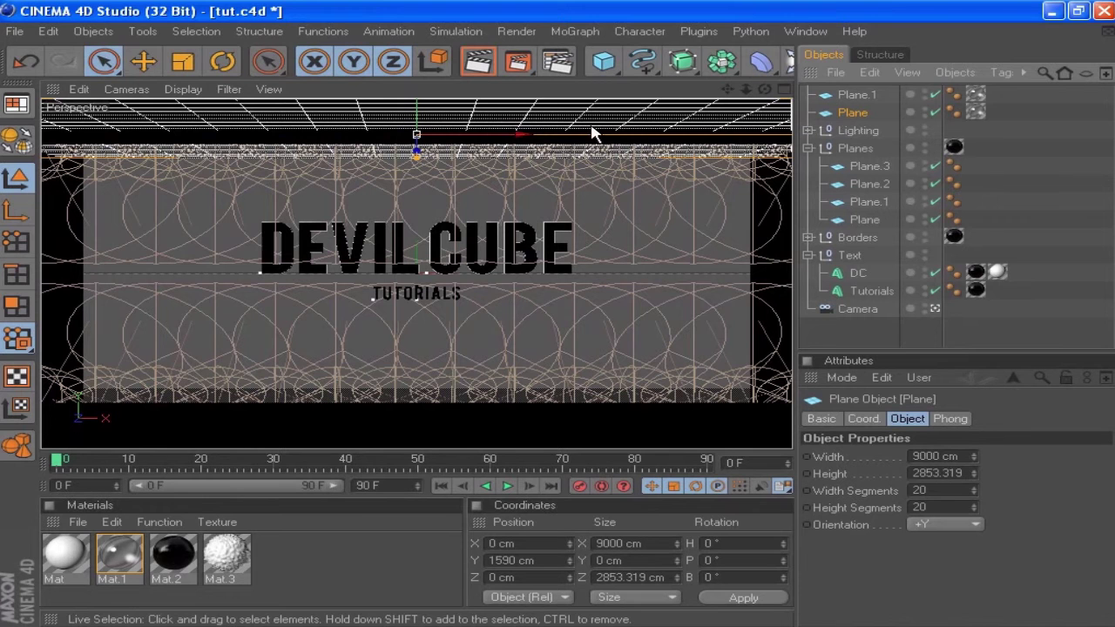
left_click(784, 89)
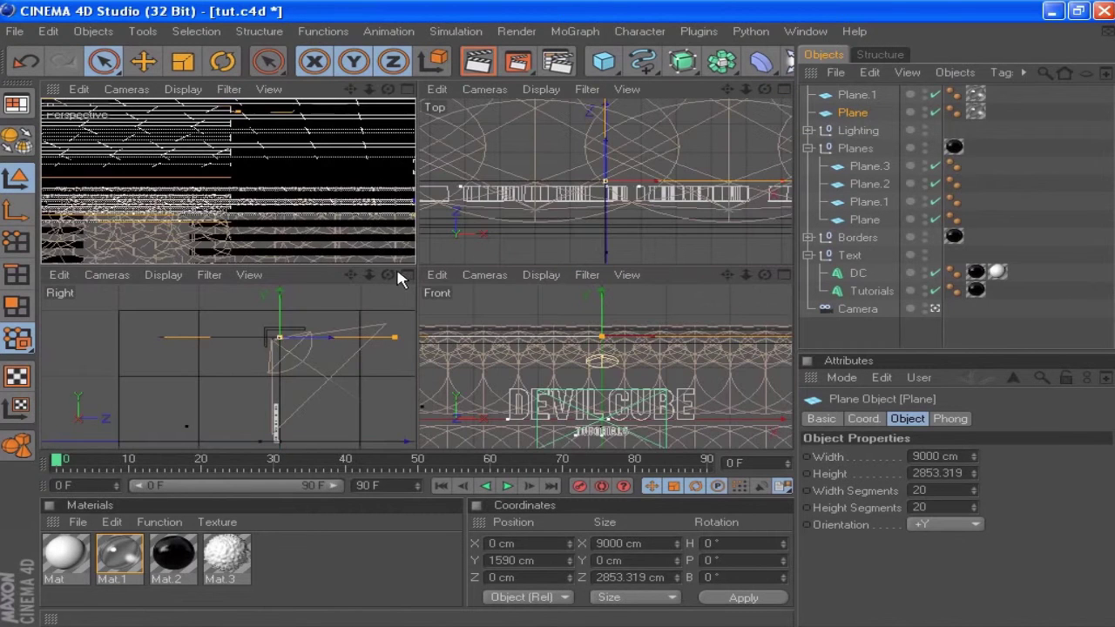
left_click(407, 275)
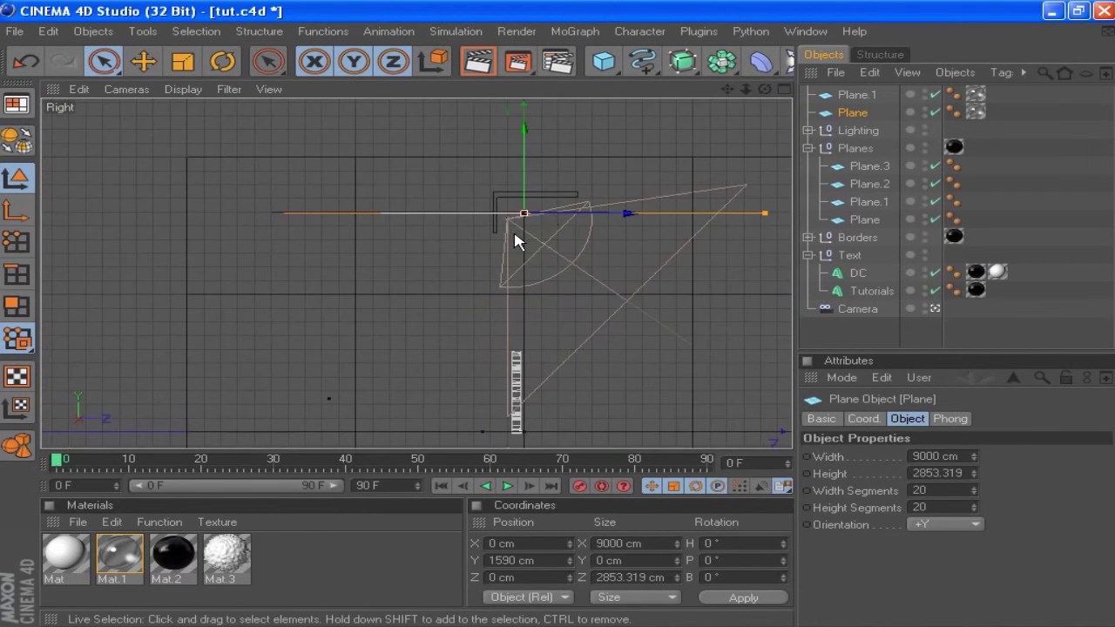
key("r")
key("space")
left_click(859, 93, "ctrl")
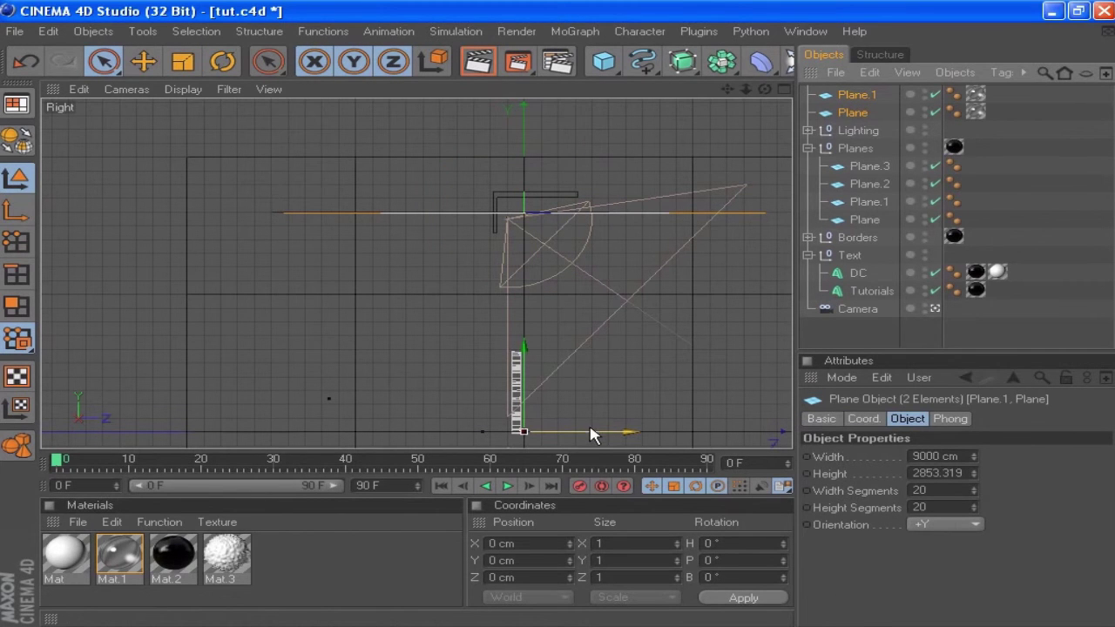
left_click_drag(590, 433, 482, 433)
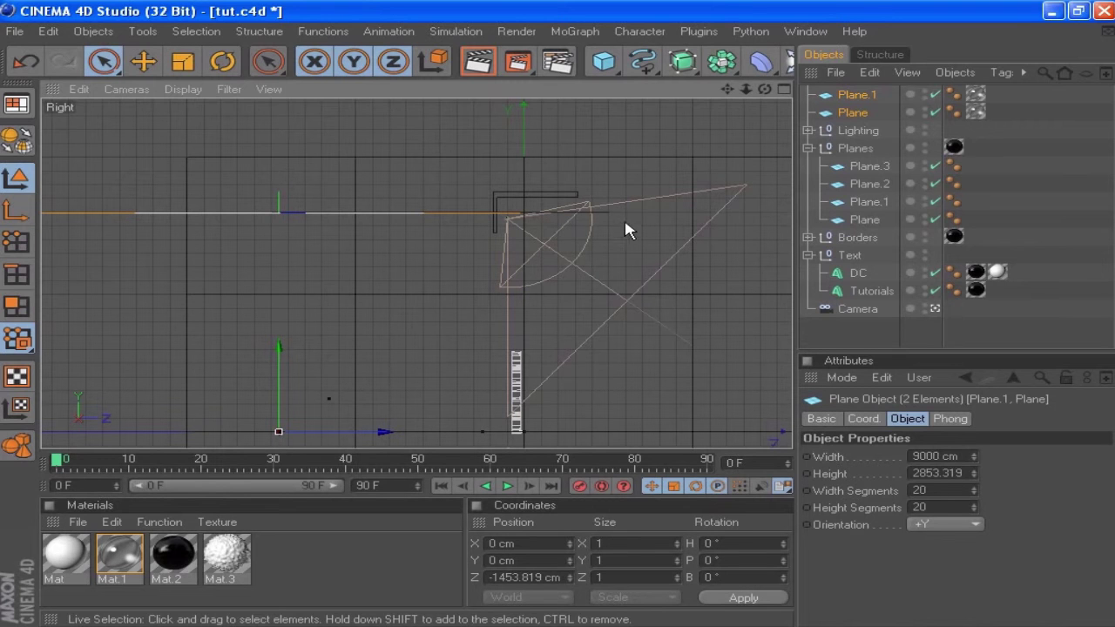
left_click_drag(346, 435, 809, 433)
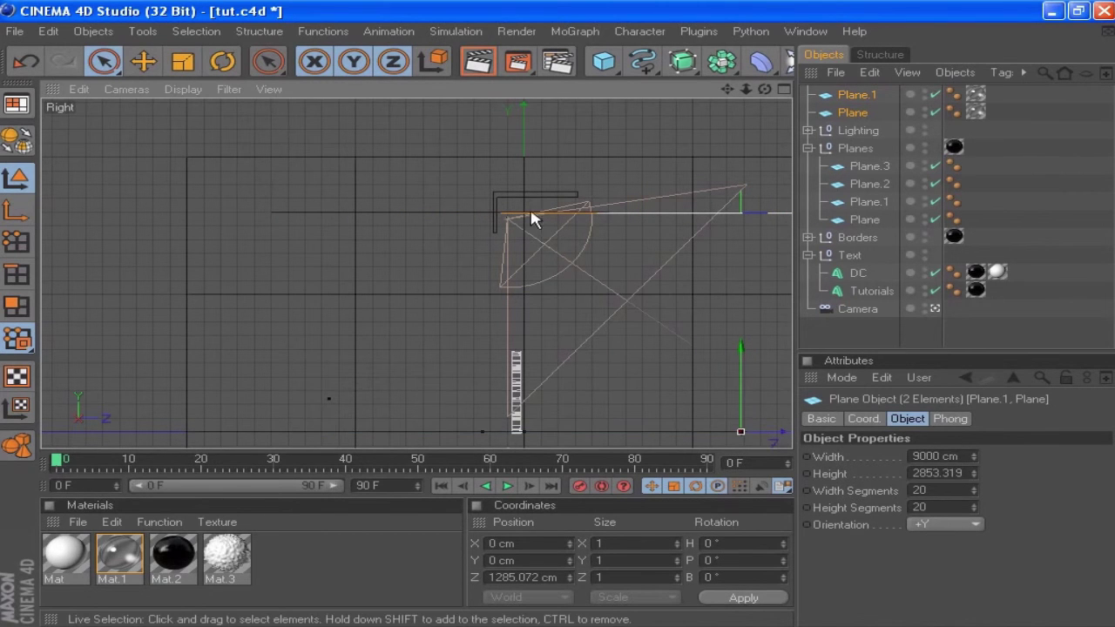
left_click(785, 90)
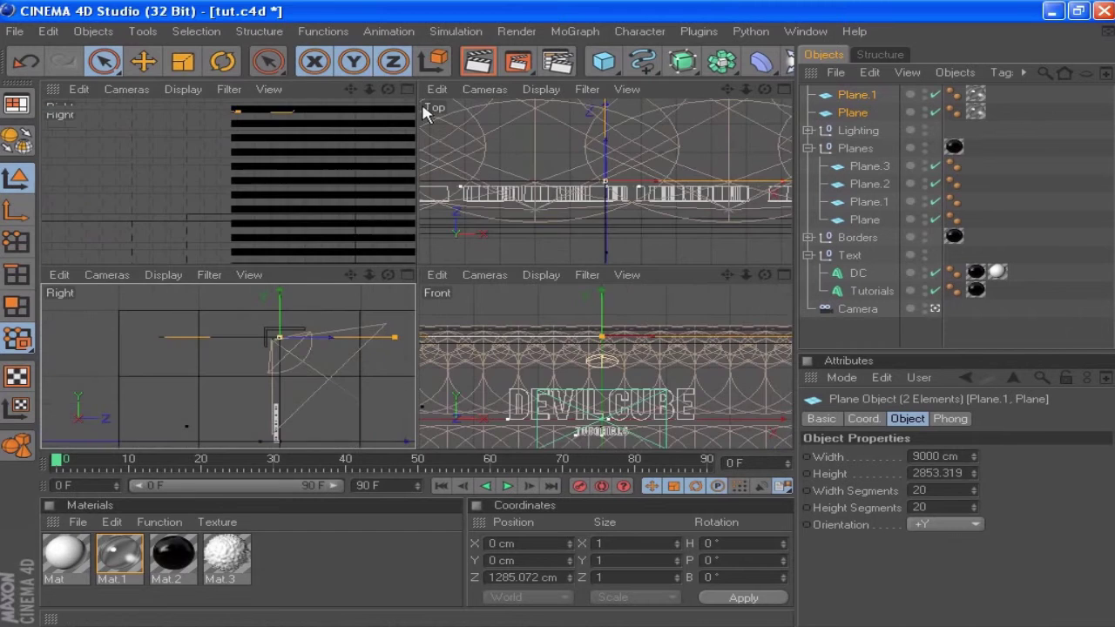
left_click(407, 90)
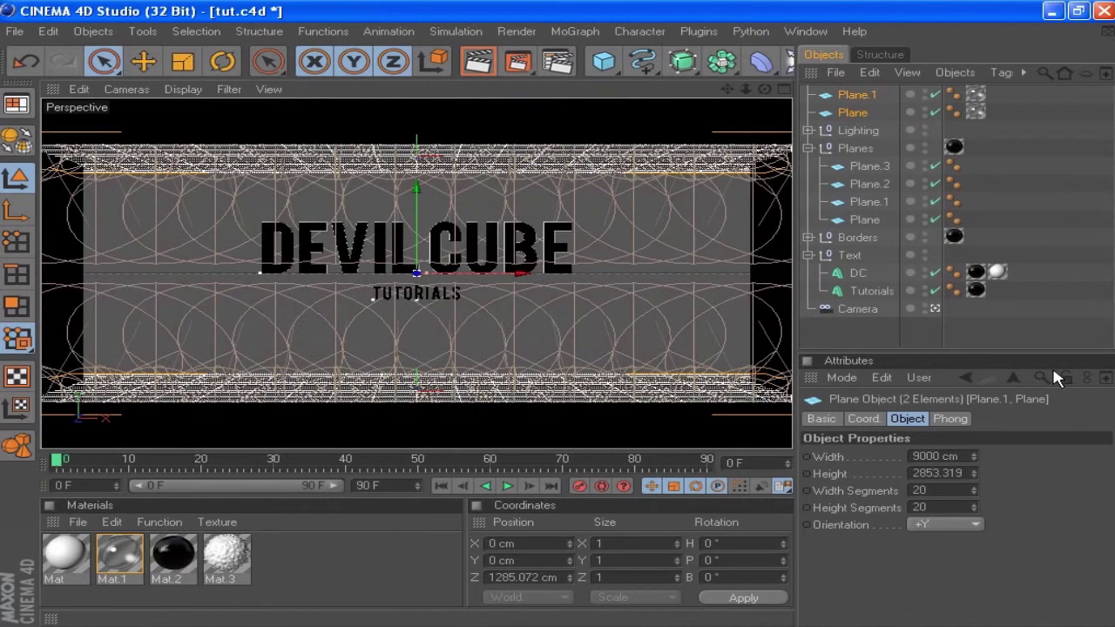
left_click(1016, 318)
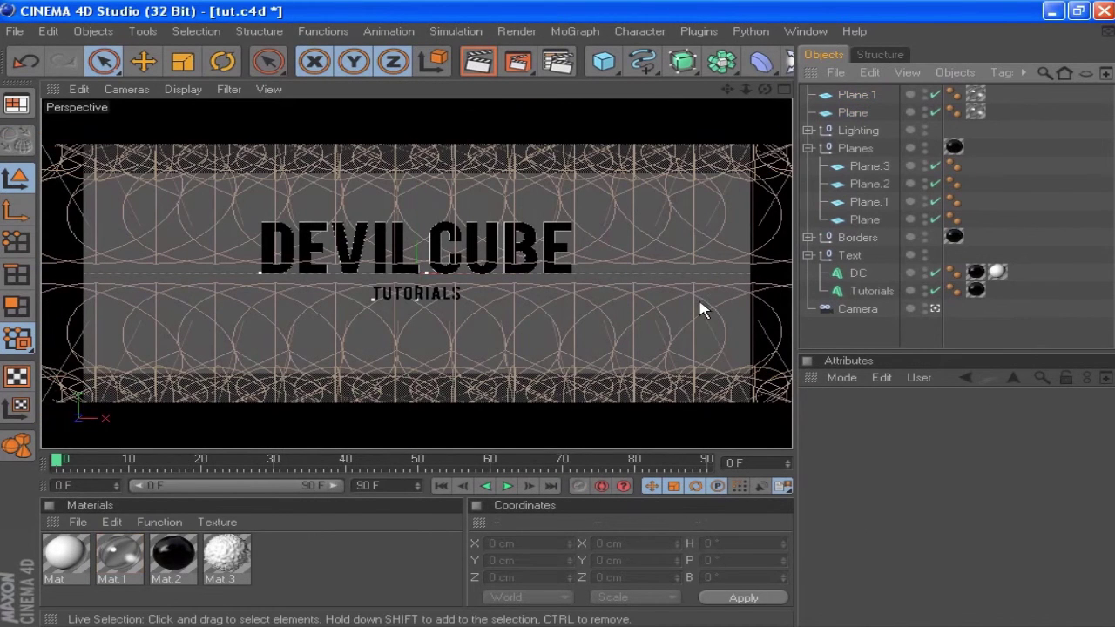
Add a new plane primitive to the scene and set its orientation to +Z.
key("ctrl+z")
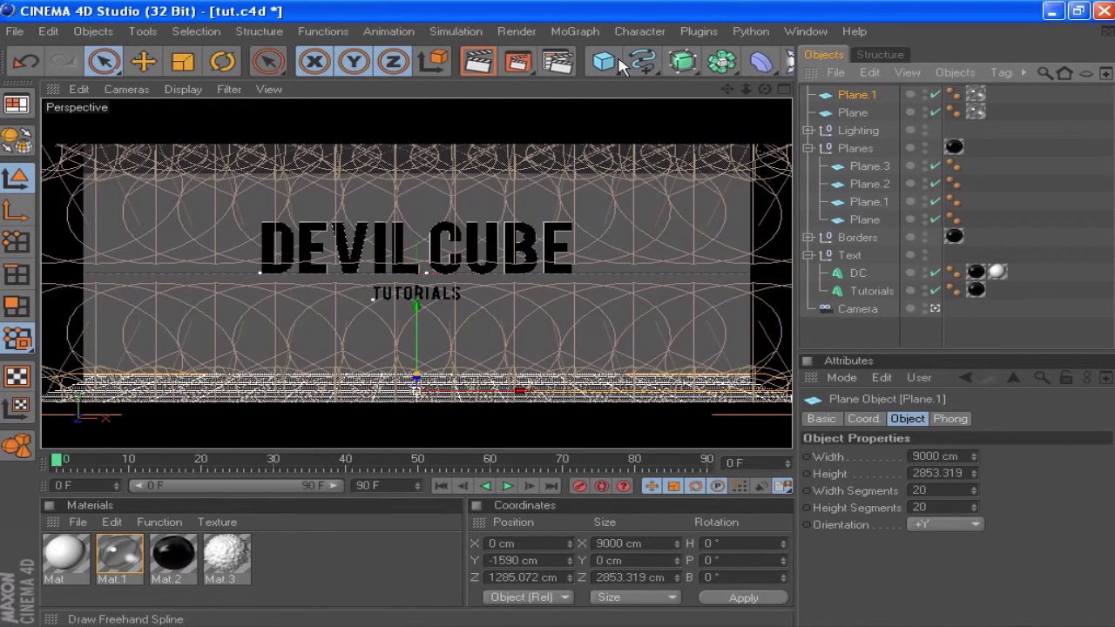
left_click(646, 68)
left_click(603, 61)
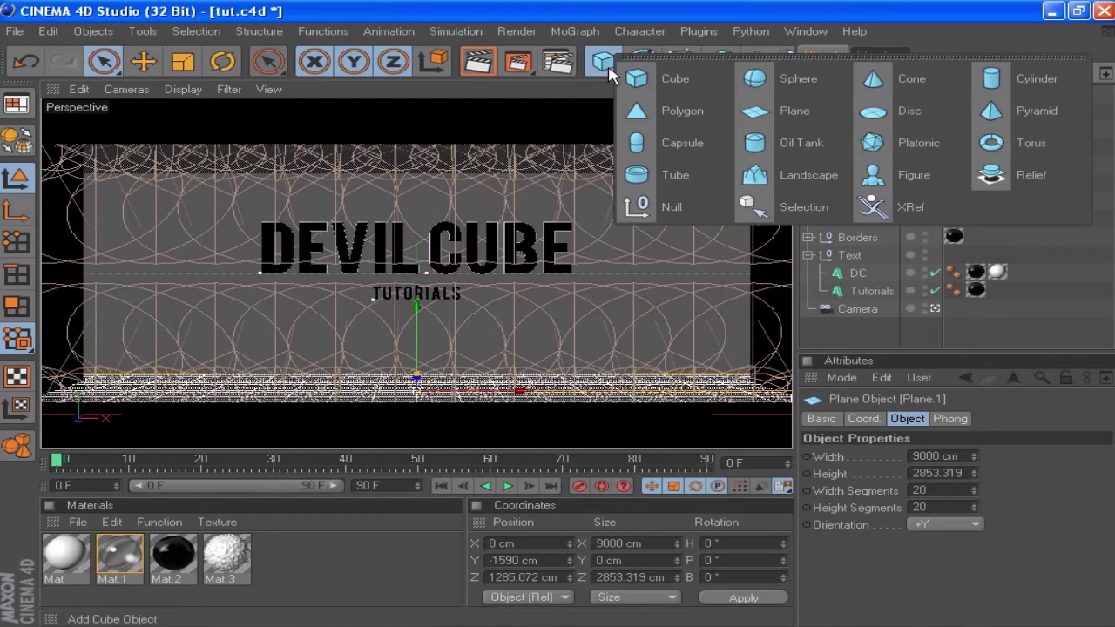
left_click(788, 108)
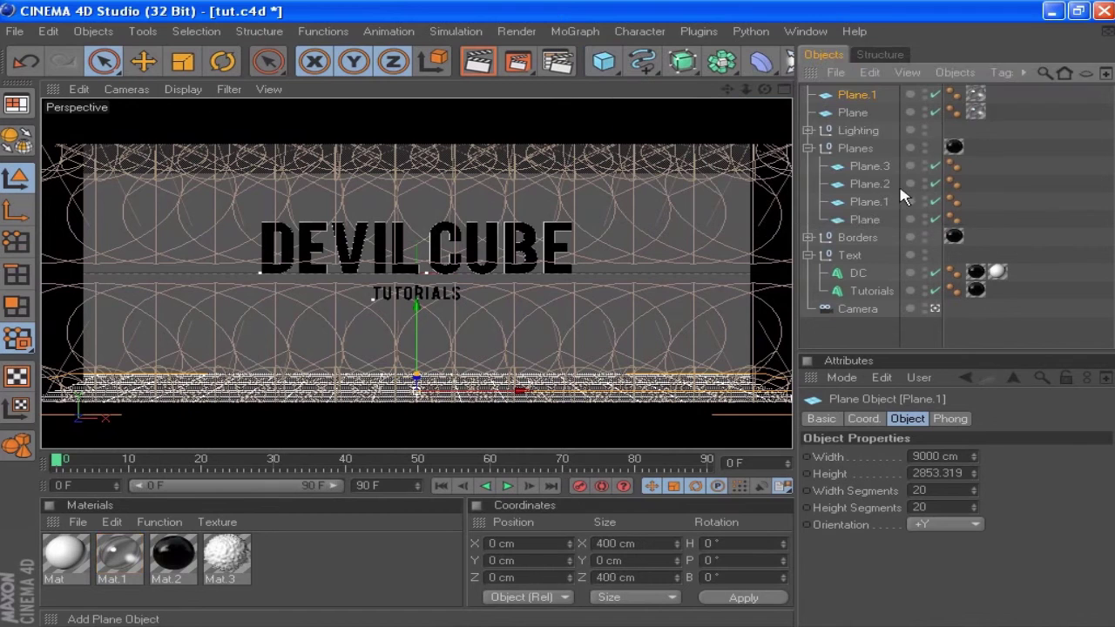
left_click(949, 524)
left_click(949, 490)
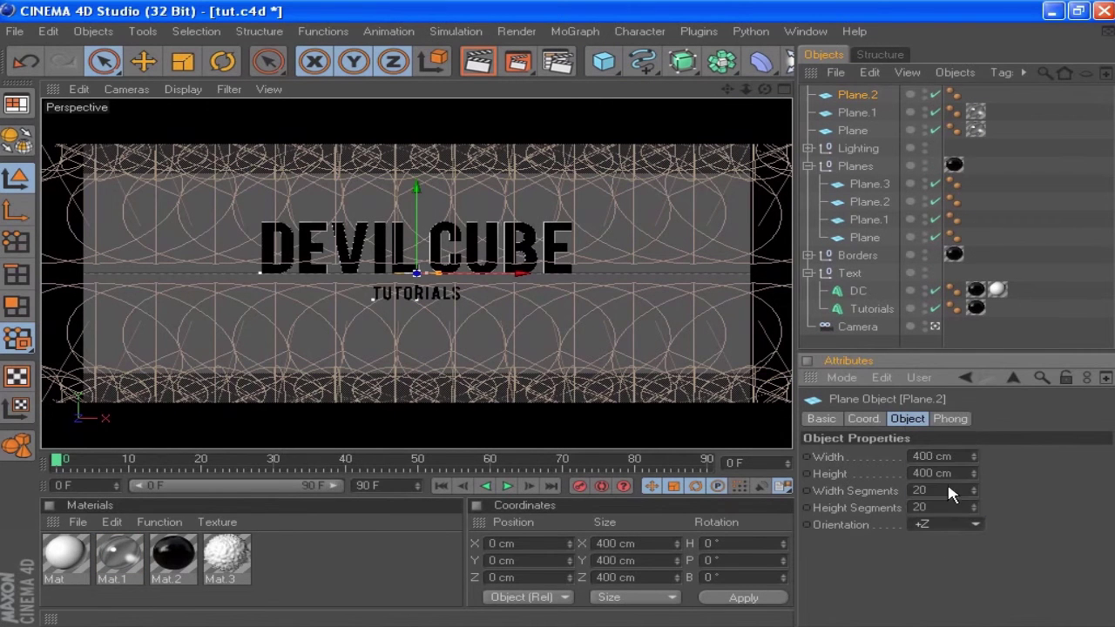
Set the new plane's width and height to 9000 cm and its width and height segments to 1.
double_click(955, 457)
type("5")
double_click(956, 473)
type("9000")
key("Return")
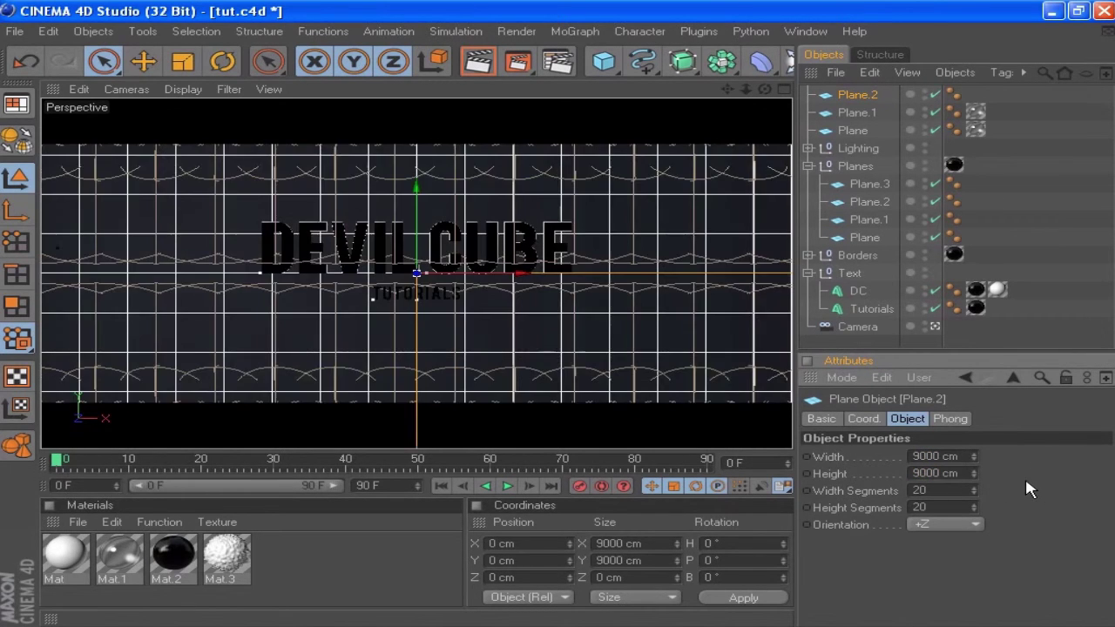
double_click(919, 490)
type("1")
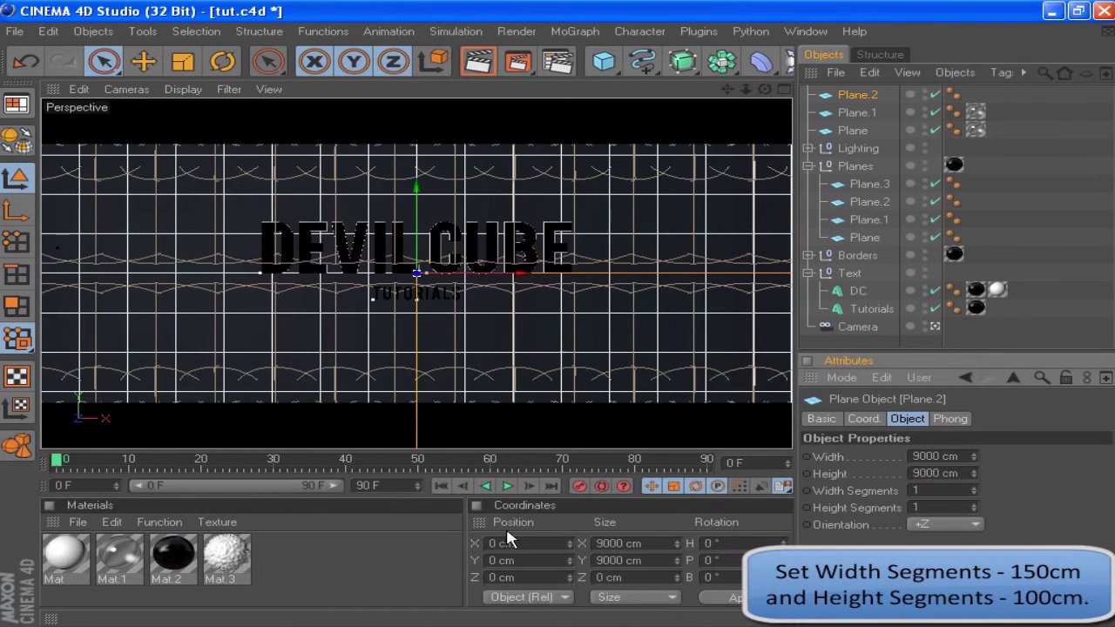
key("Return")
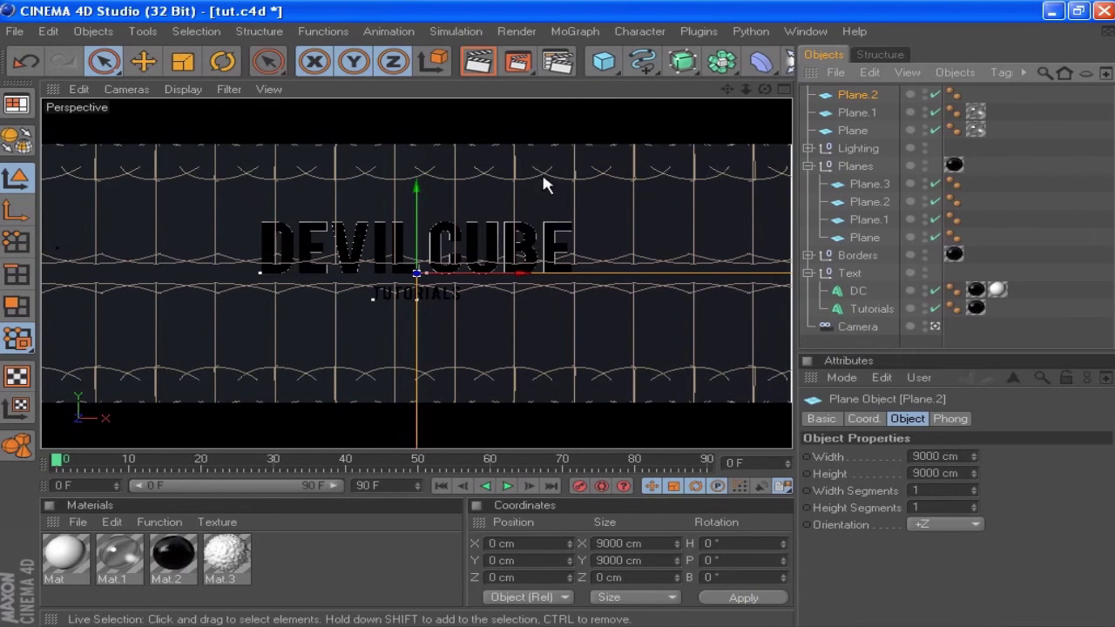
Apply material Mat.3 to the new plane, place it below the Camera in the hierarchy and rename it Back Plate.
left_click_drag(234, 565, 858, 96)
left_click_drag(858, 344, 858, 335)
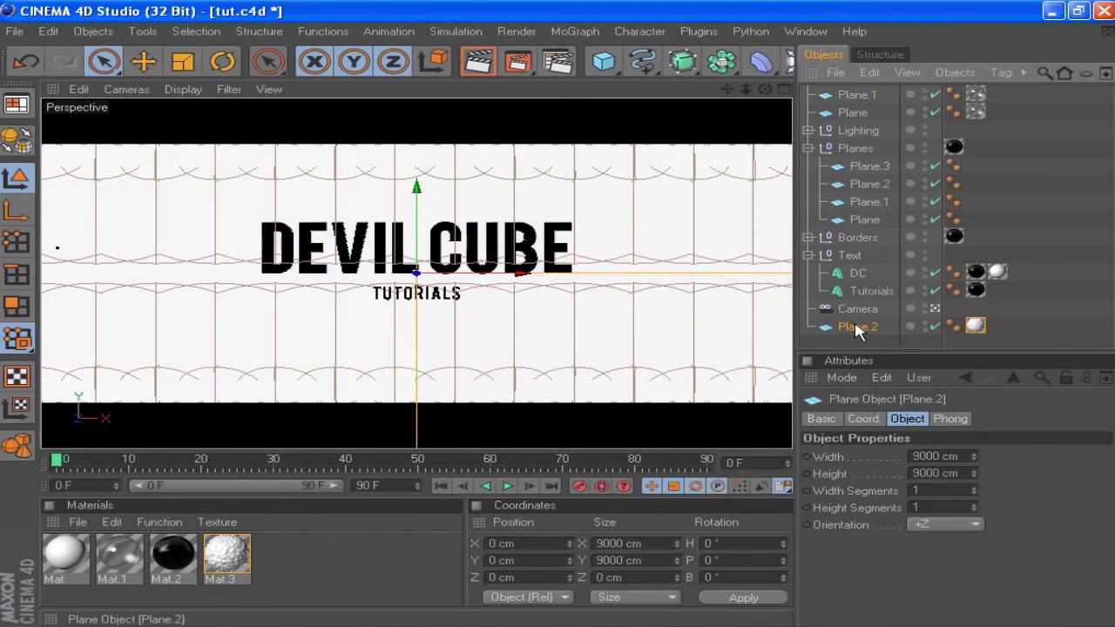
double_click(857, 325)
type("Back Plate")
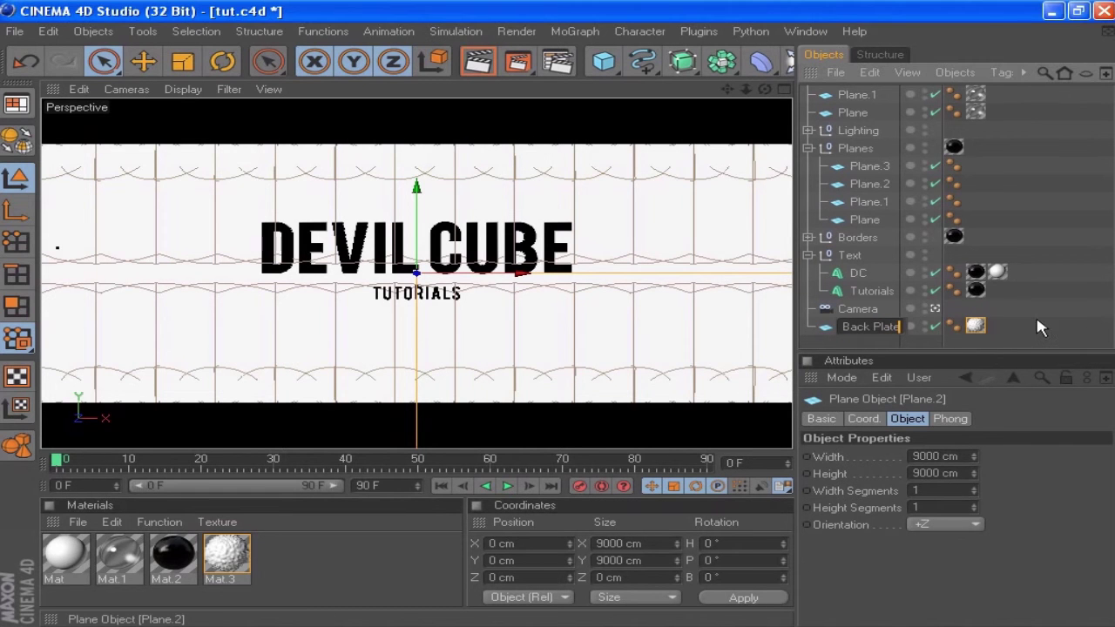
key("Return")
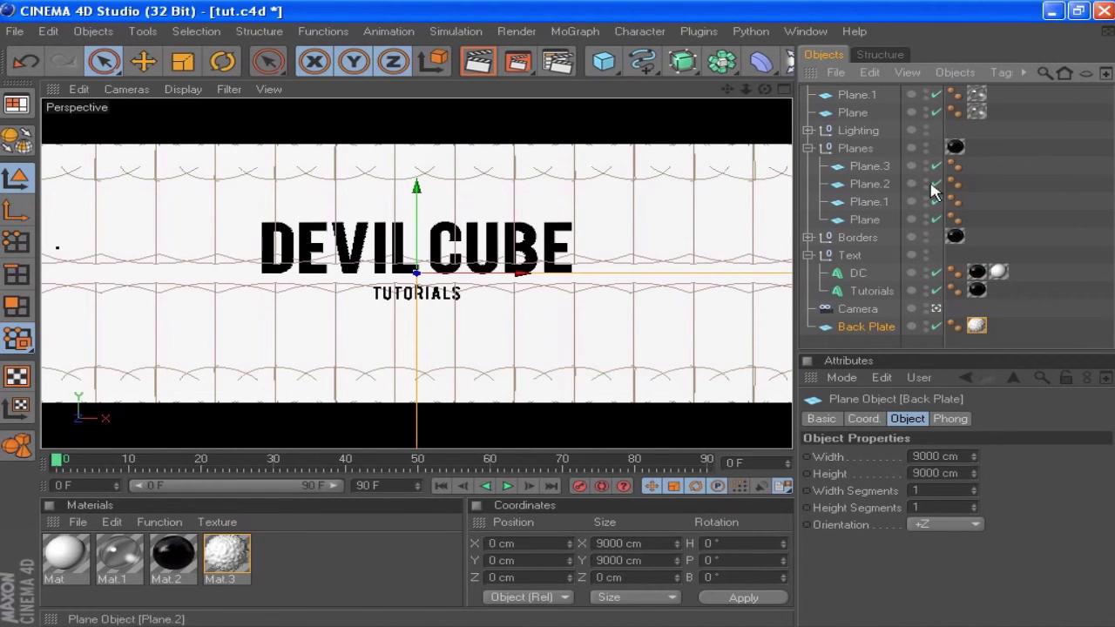
left_click(1056, 238)
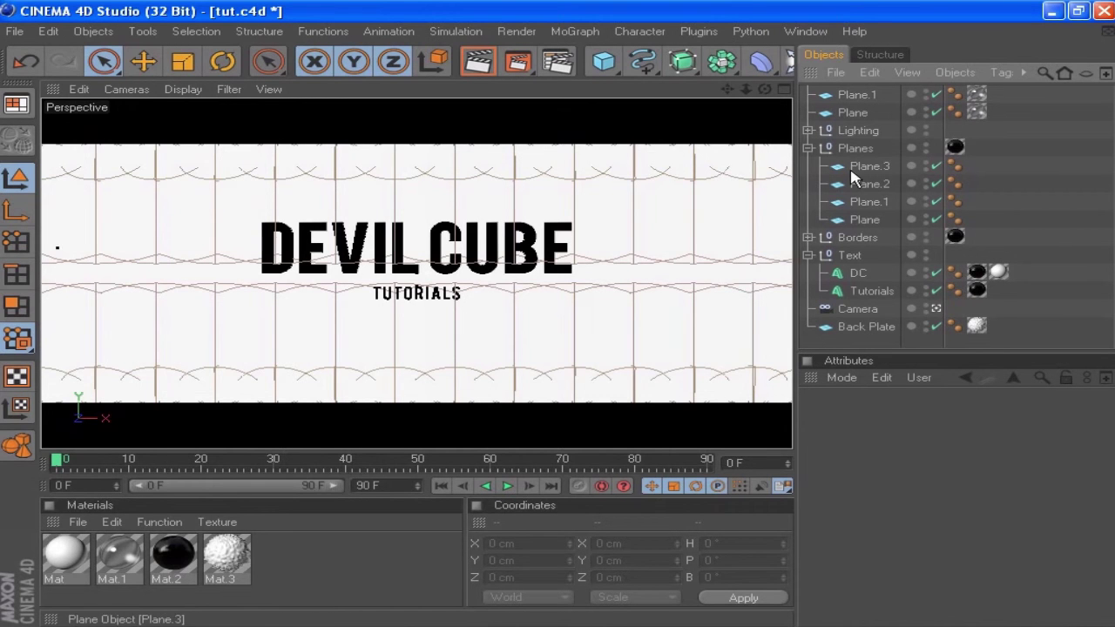
Enable the Spot Light and the lights inside all four cloners of the Lighting group.
left_click(809, 129)
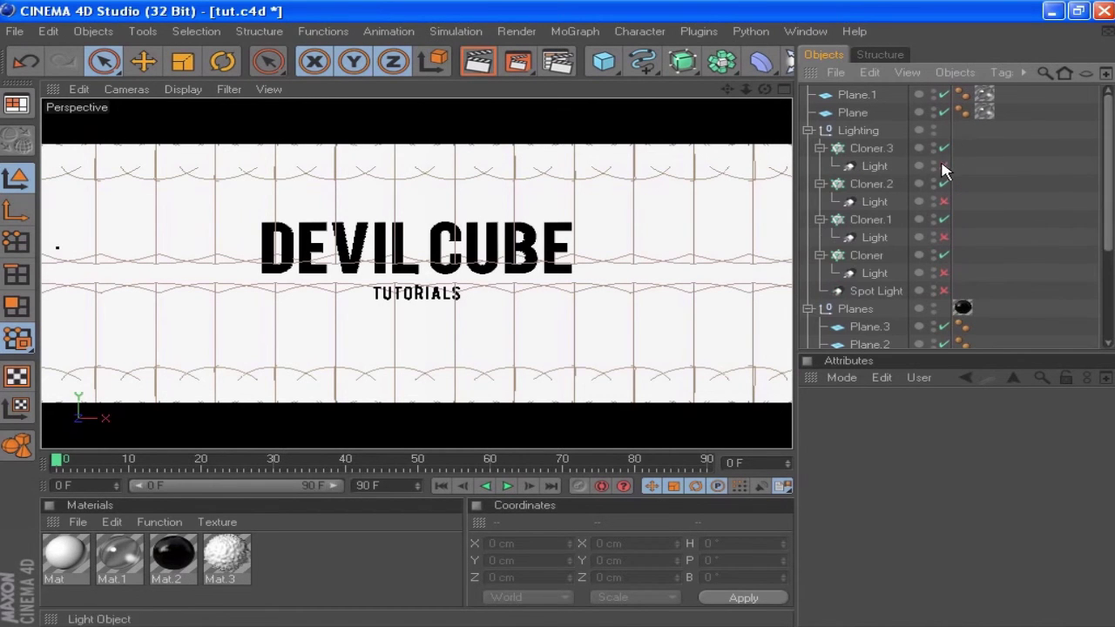
left_click(943, 273)
left_click(943, 237)
Set the render anti-aliasing to Best.
left_click(557, 61)
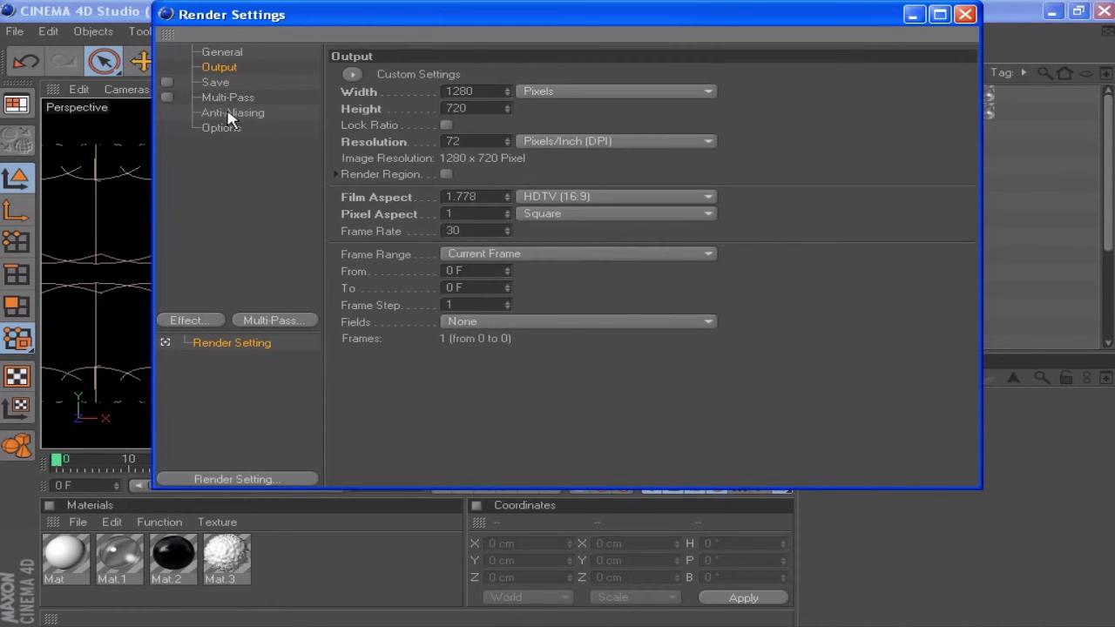
left_click(232, 113)
left_click(533, 75)
left_click(517, 131)
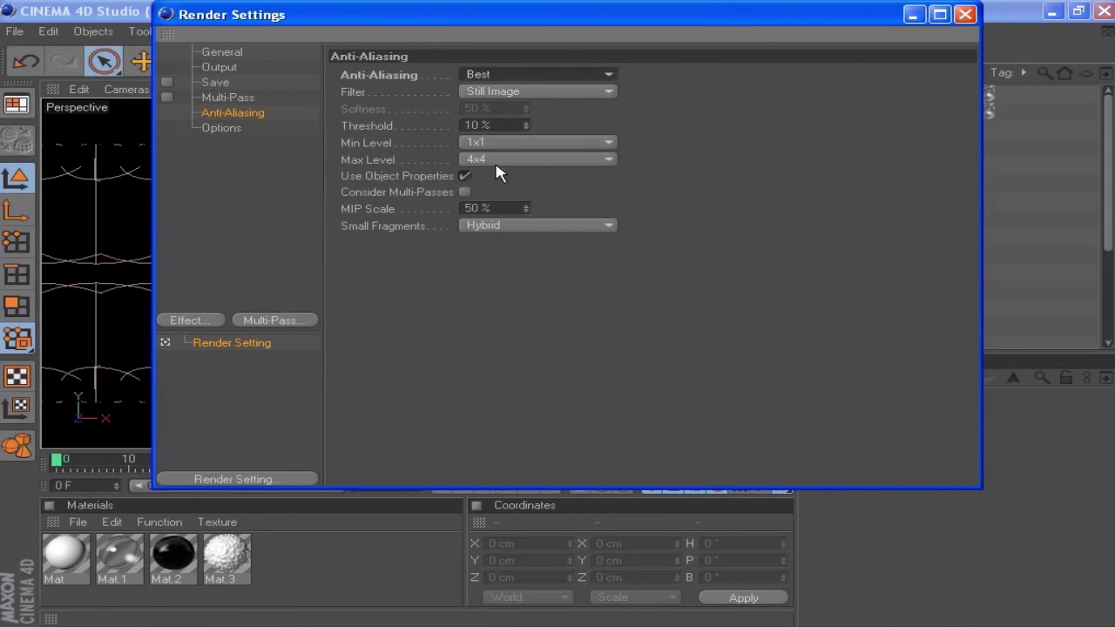
Add the Ambient Occlusion and Global Illumination effects to the render settings.
left_click(207, 320)
left_click(225, 321)
left_click(218, 322)
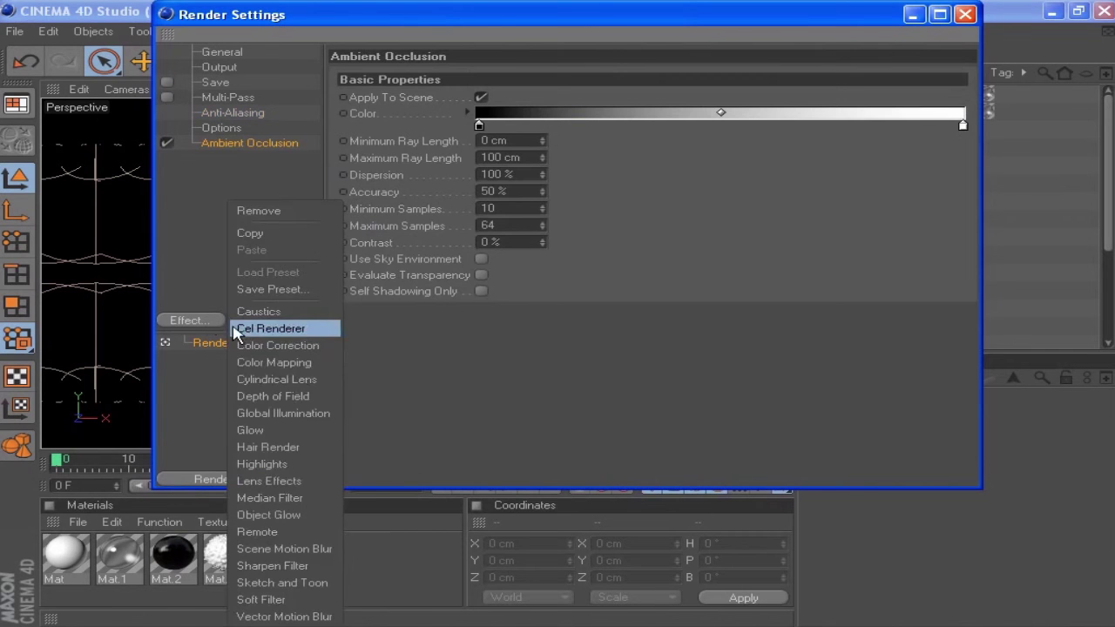
left_click(293, 415)
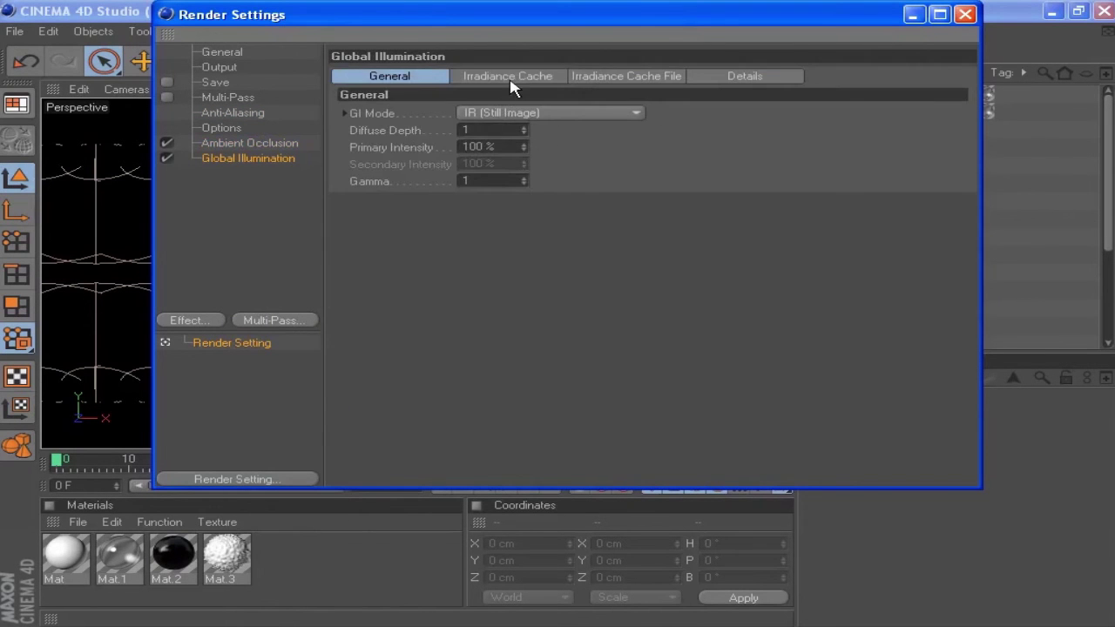
Set the Global Illumination irradiance cache to Low stochastic samples, Low record density and Weak smoothing, and close the render settings.
left_click(509, 78)
left_click(510, 113)
left_click(554, 169)
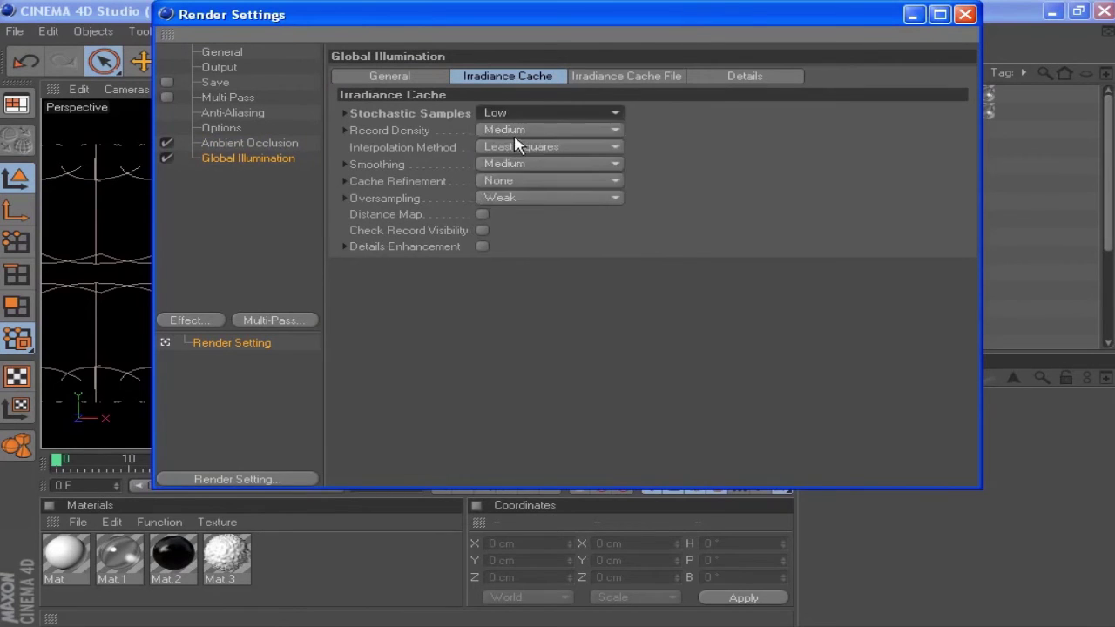
left_click(516, 131)
left_click(516, 181)
left_click(520, 164)
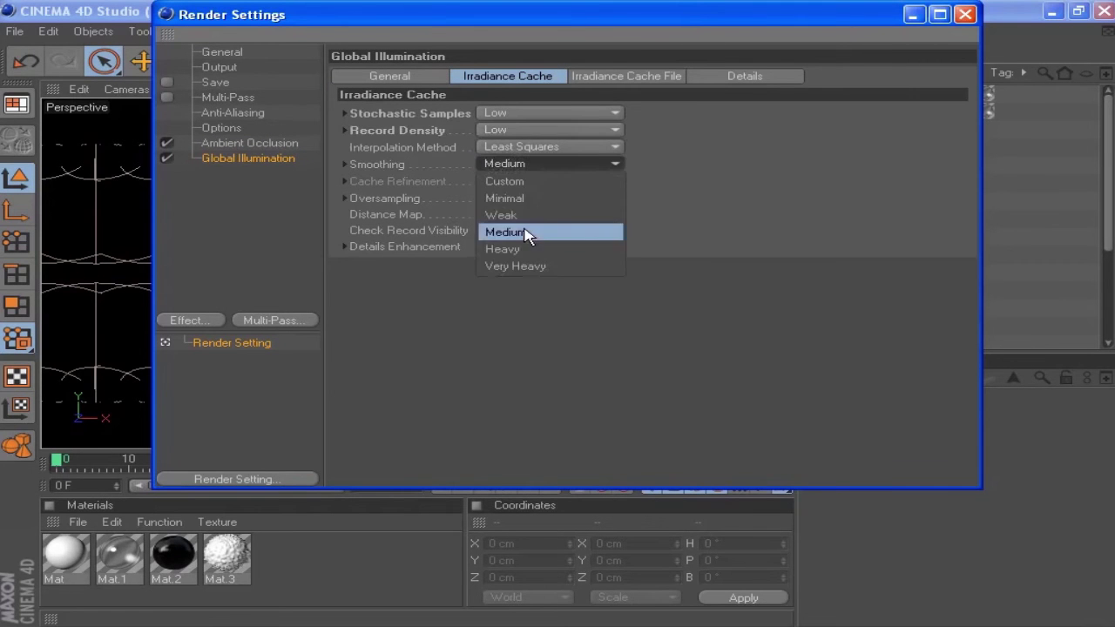
left_click(523, 215)
left_click(965, 14)
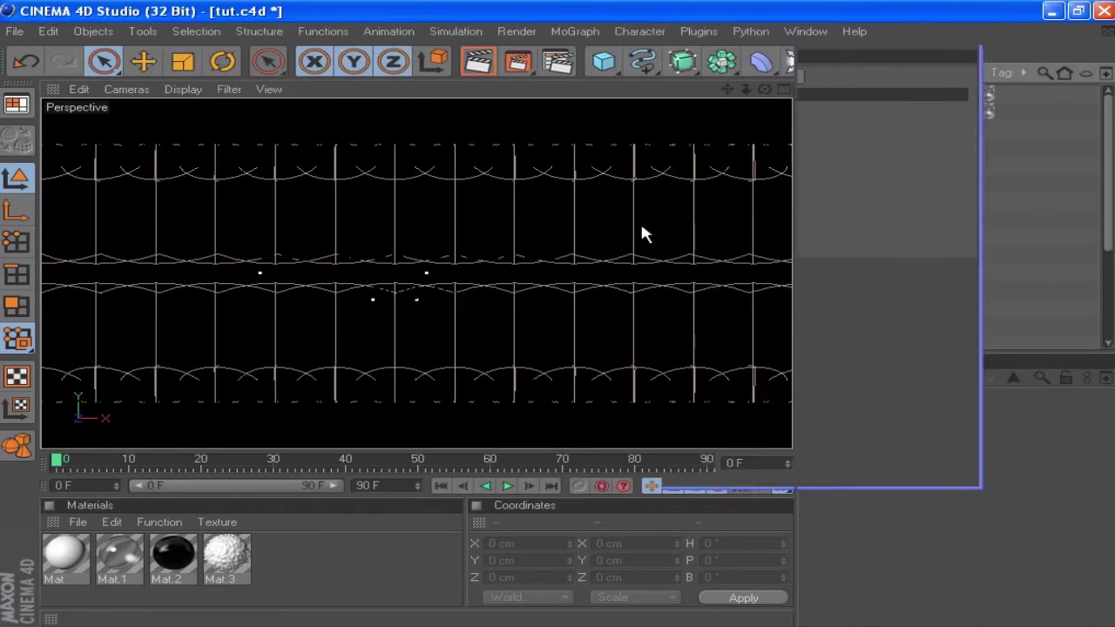
Render the Perspective view to check the lighting on the text, borders and back plate.
left_click(478, 66)
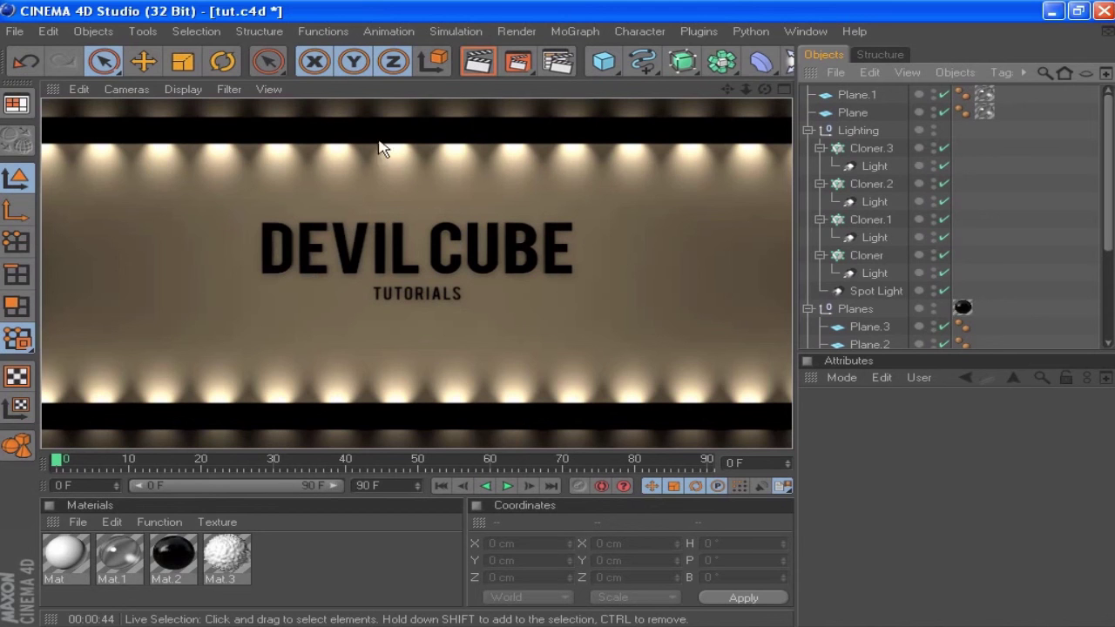
left_click(662, 142)
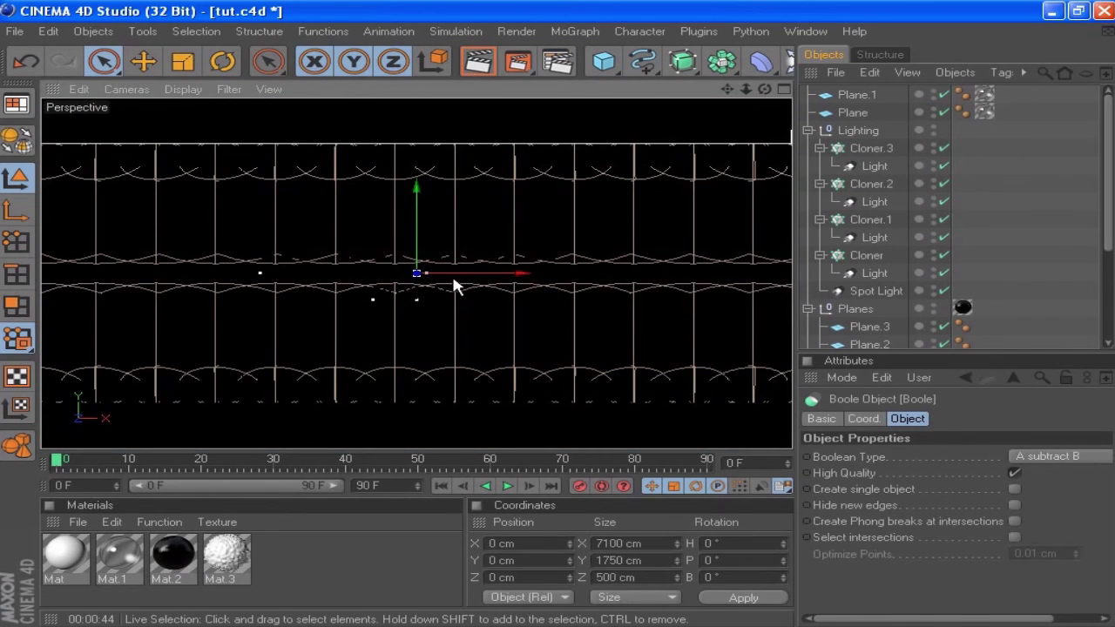
left_click(479, 63)
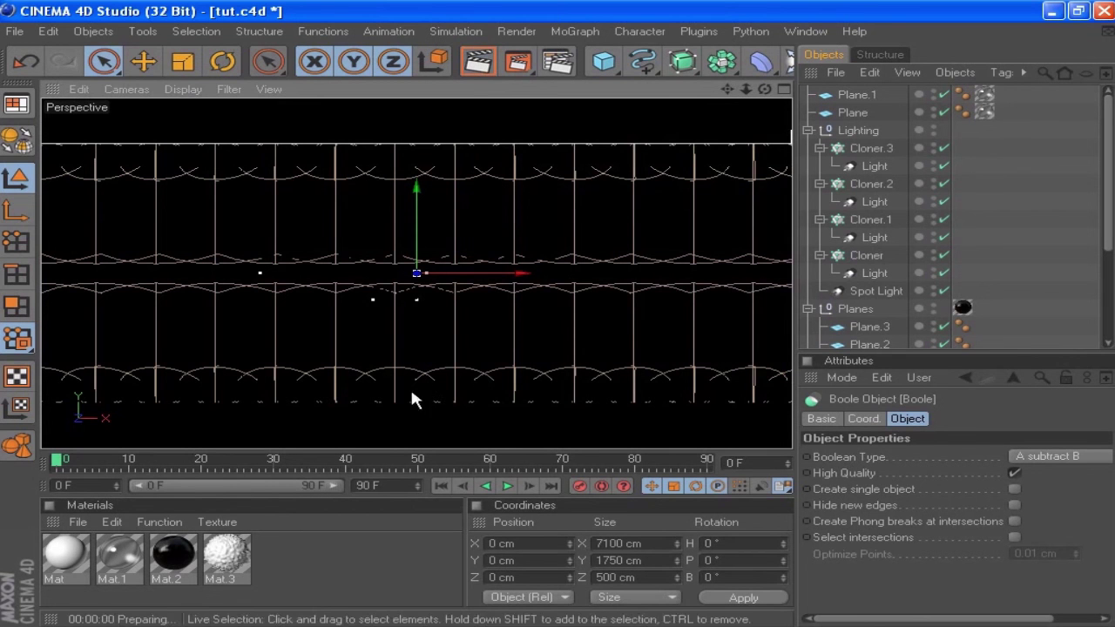